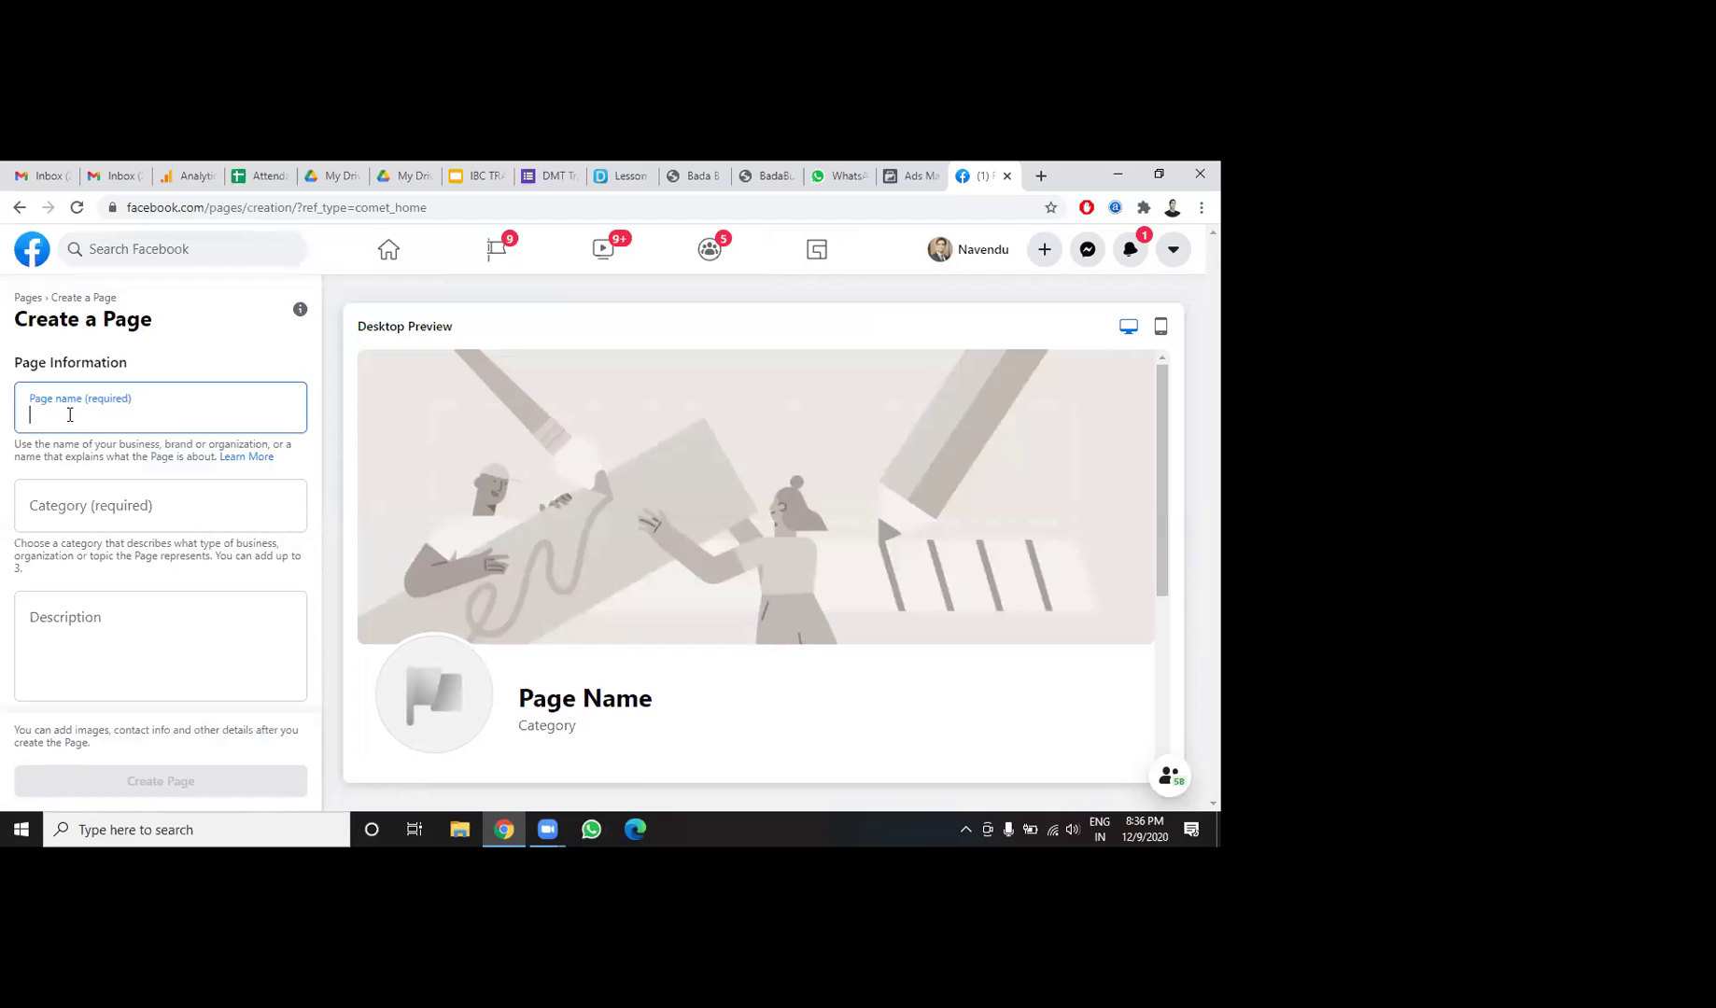
Name the new page "Digital Bounceback".
type("Di")
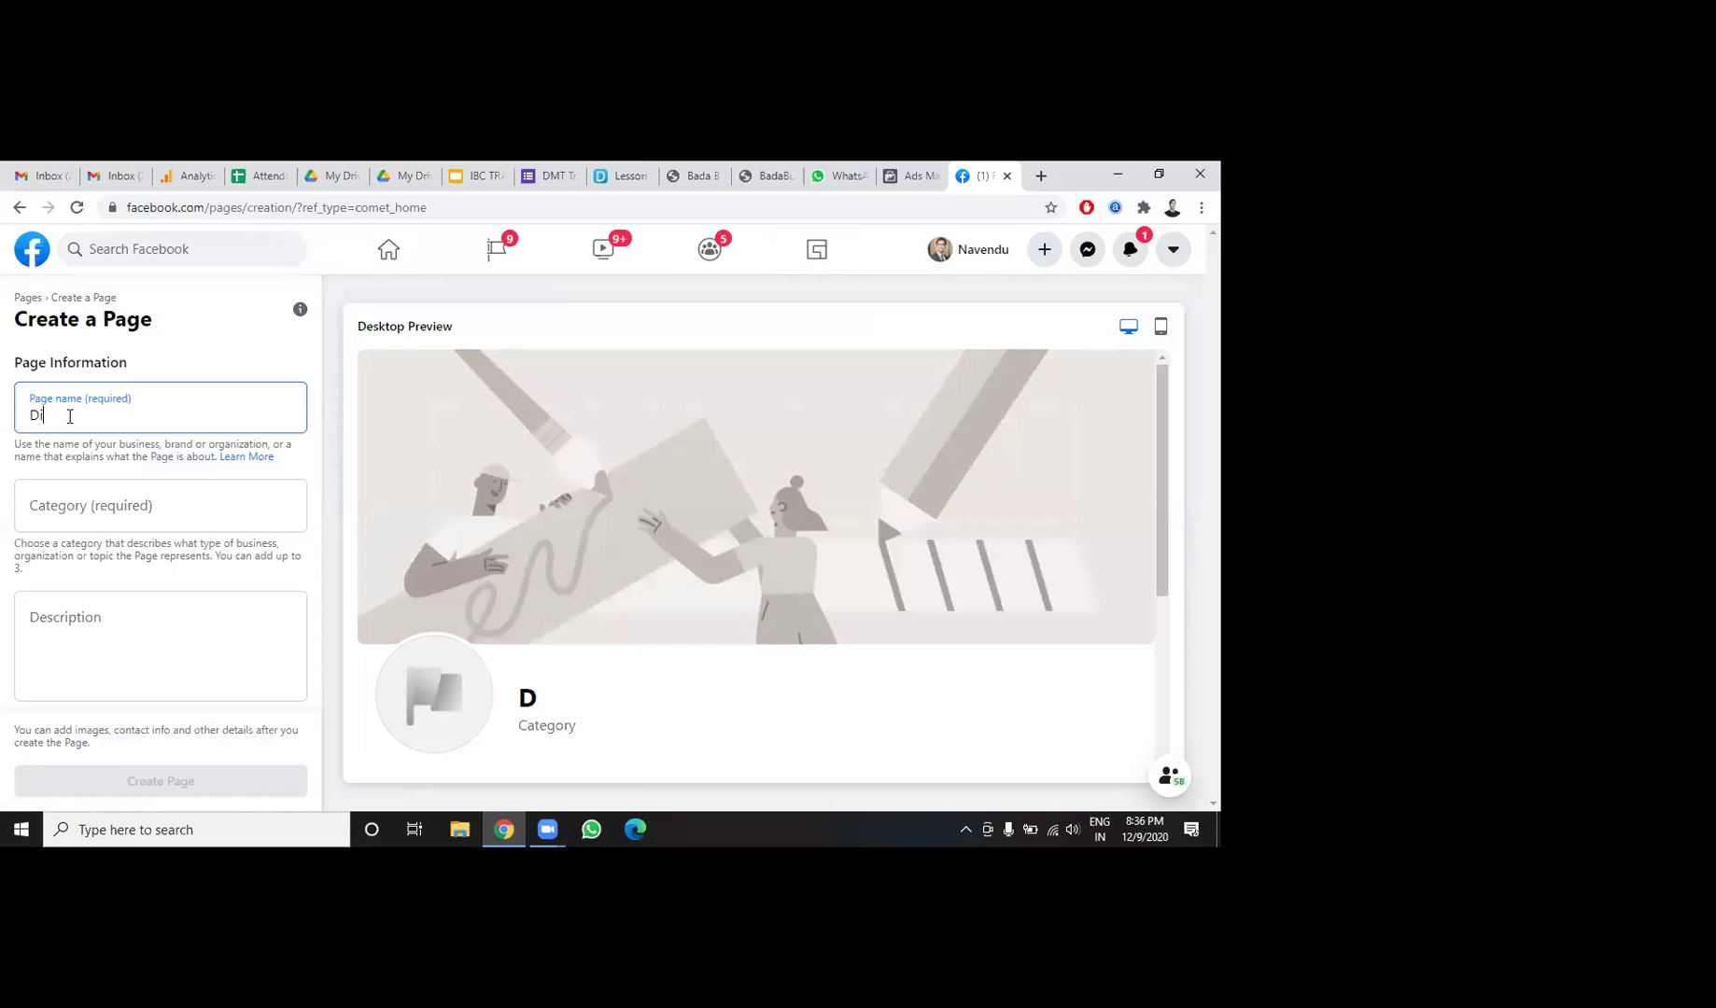
type("gital B")
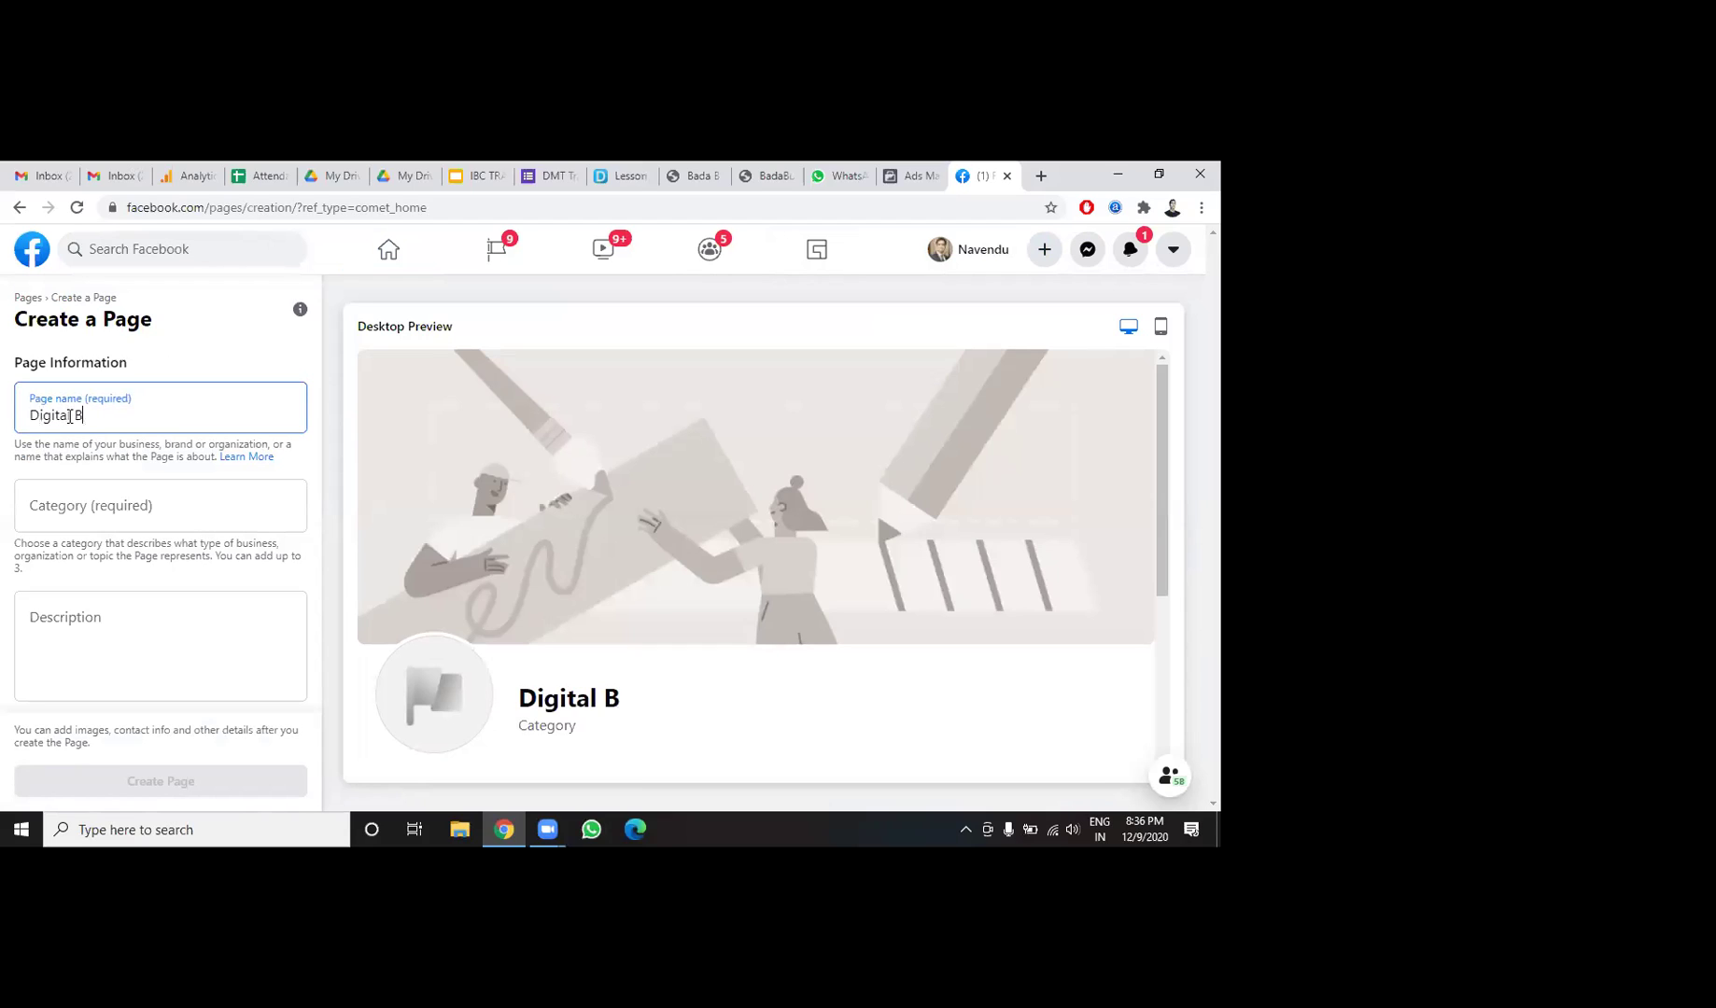
type("ounceback")
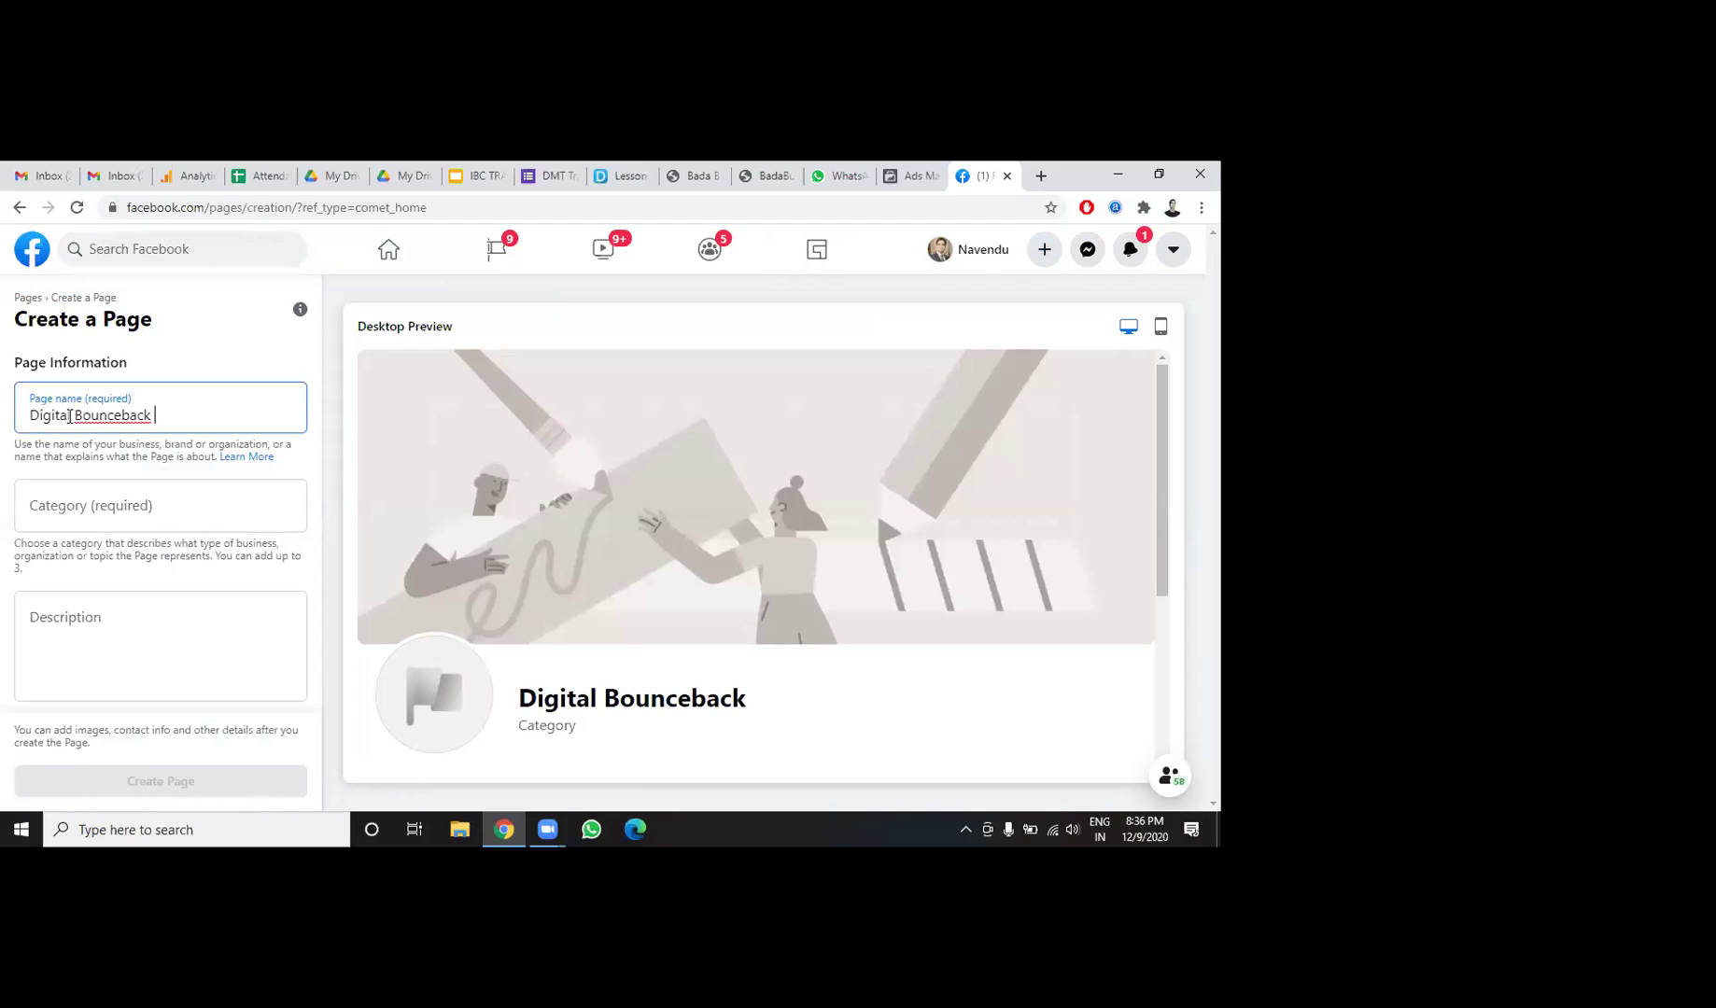
left_click(71, 508)
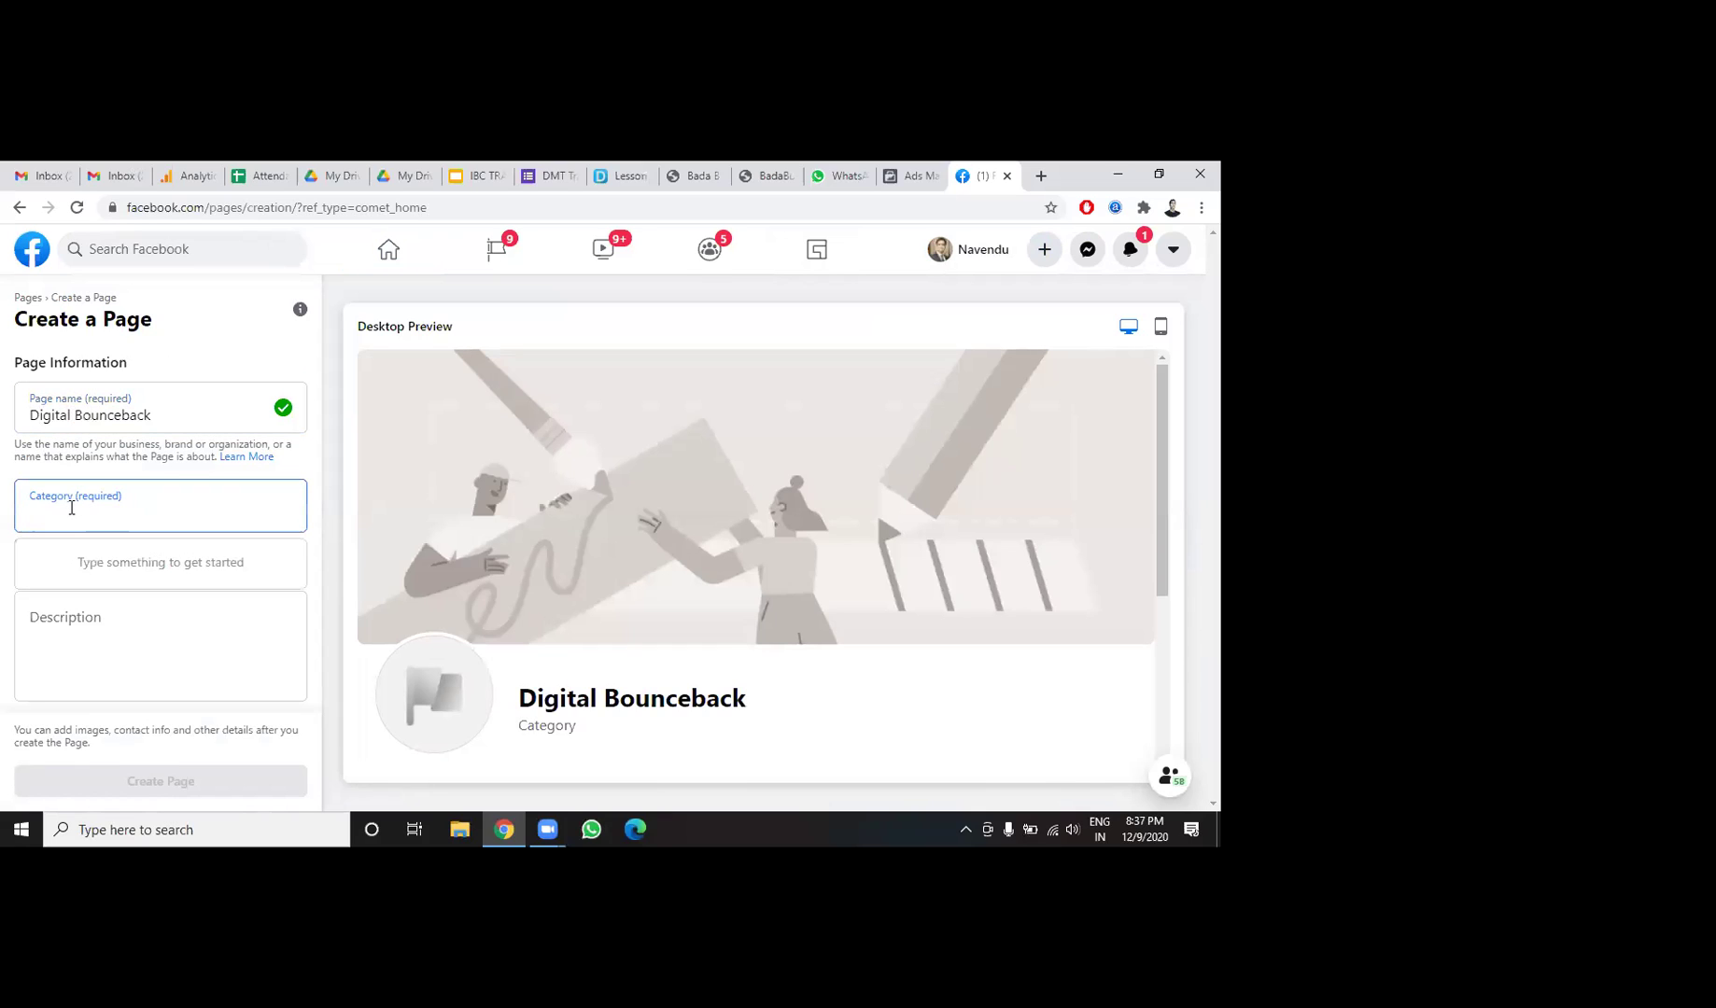
type("training")
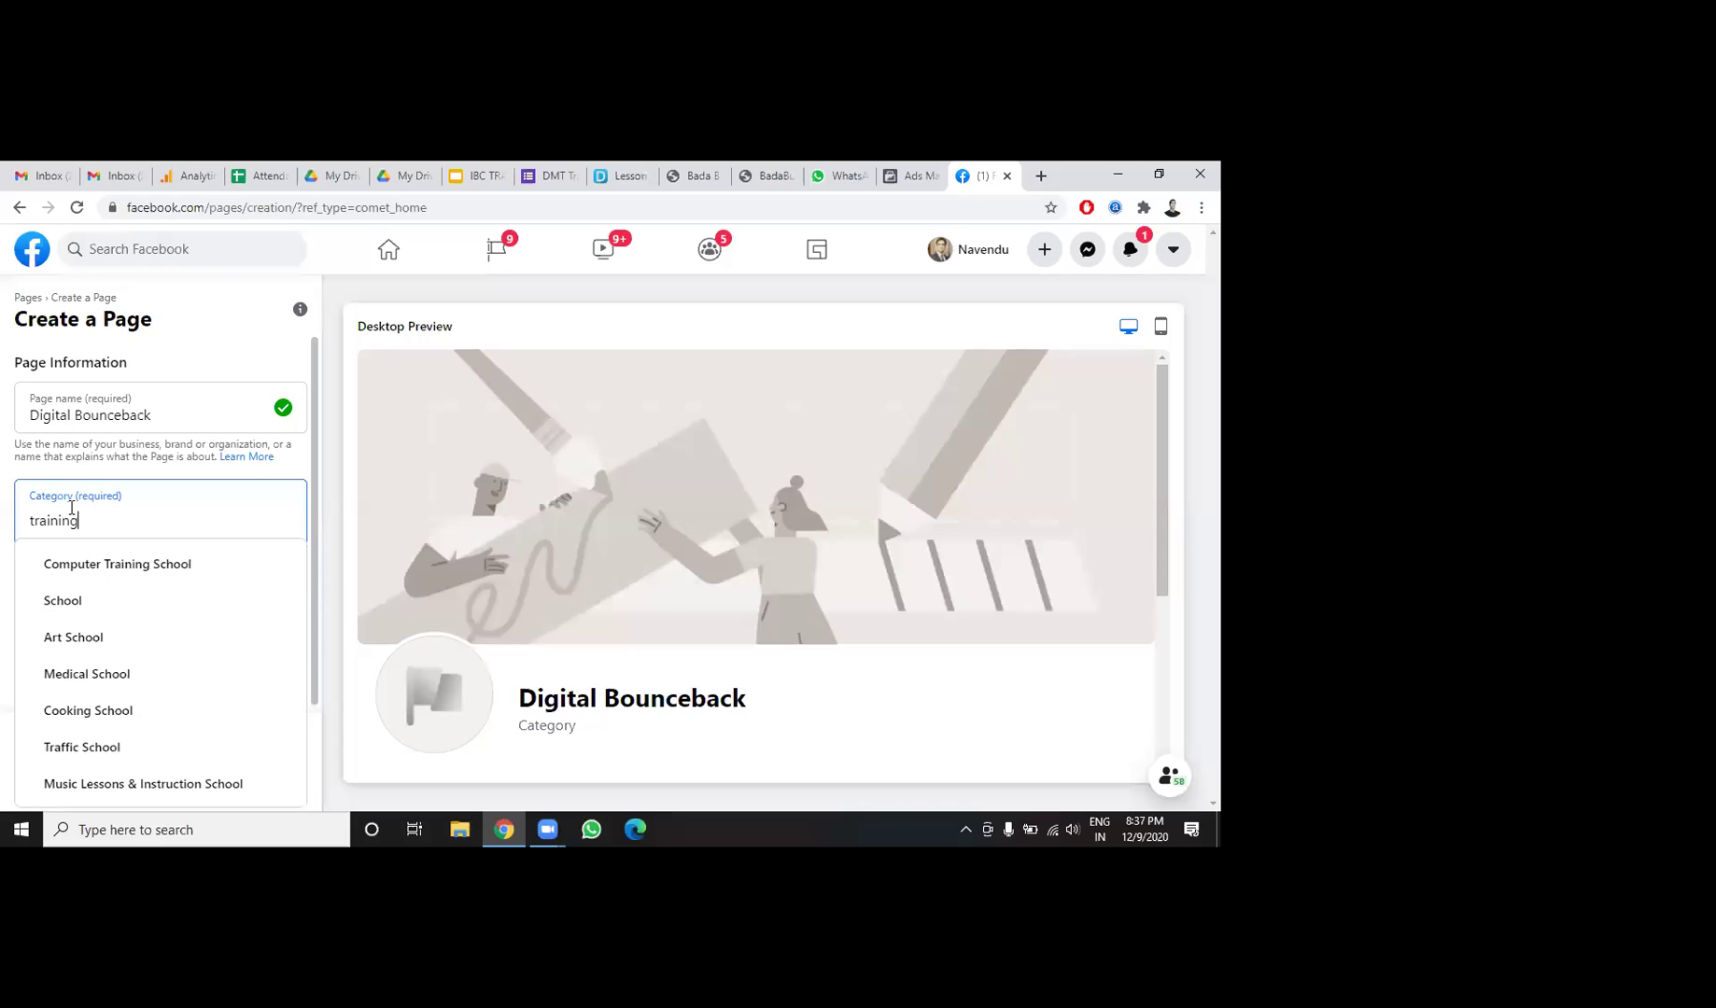
key("BackSpace")
key("BackSpace")
key("BackSpace")
key("BackSpace")
key("BackSpace")
key("BackSpace")
key("BackSpace")
key("BackSpace")
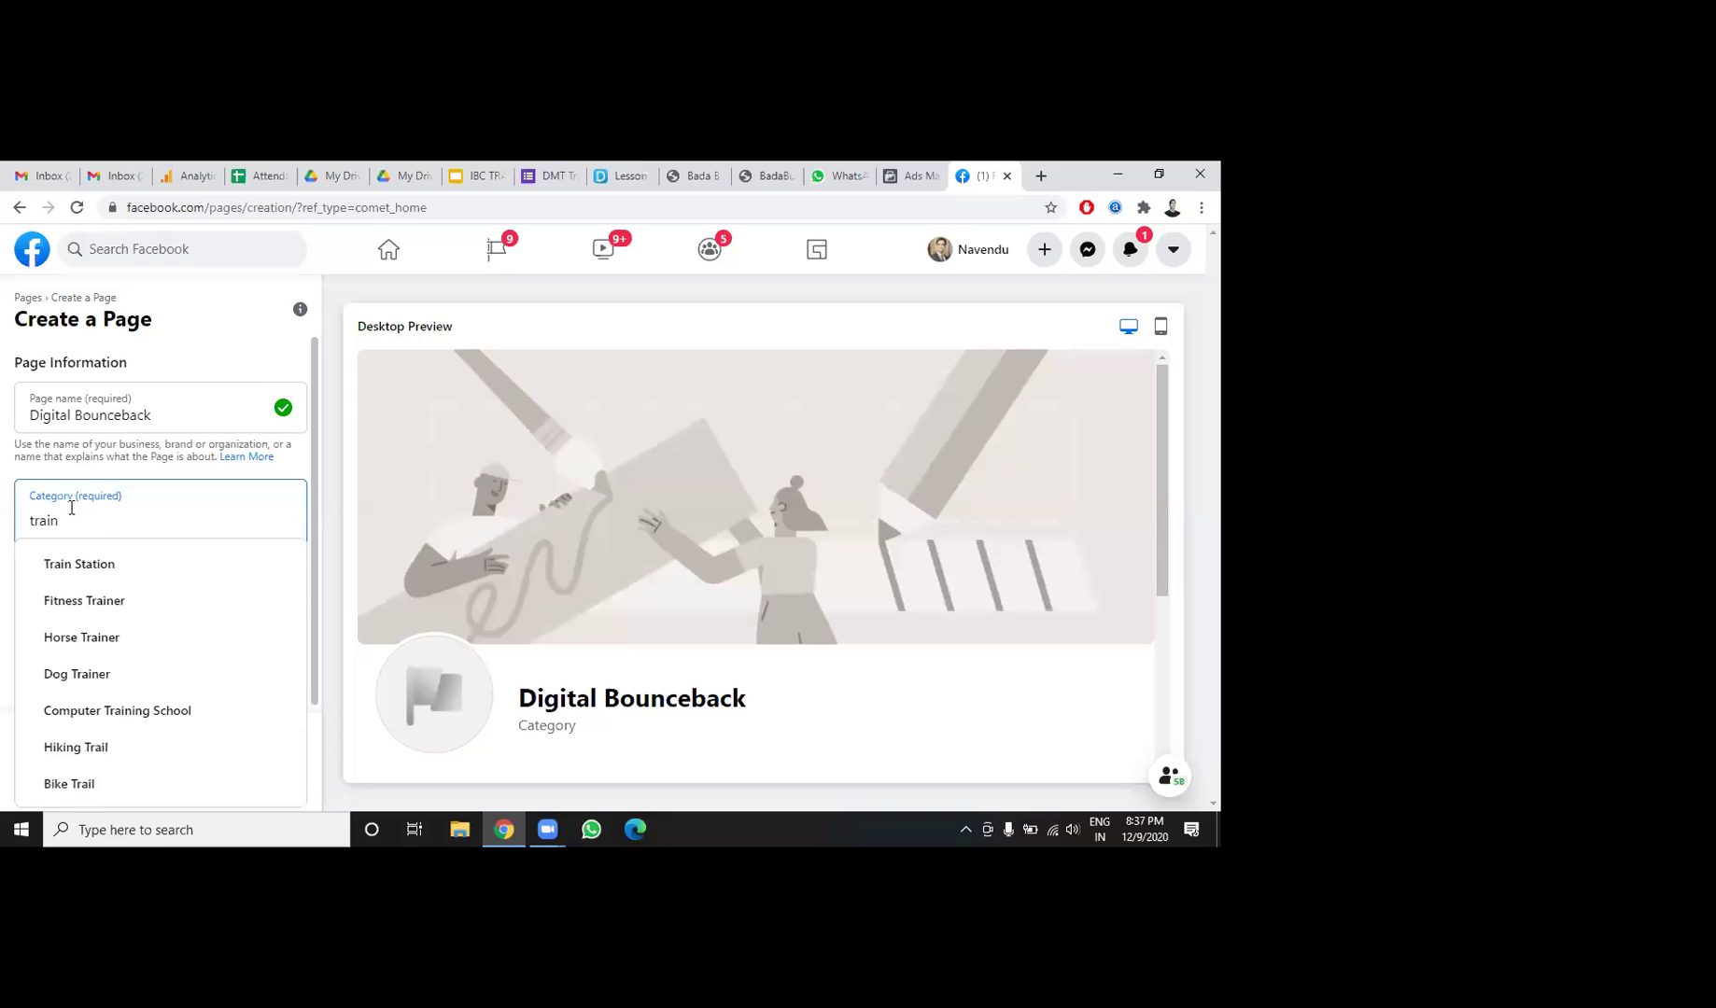
Look up "education" as the page category and choose Education.
type("edu")
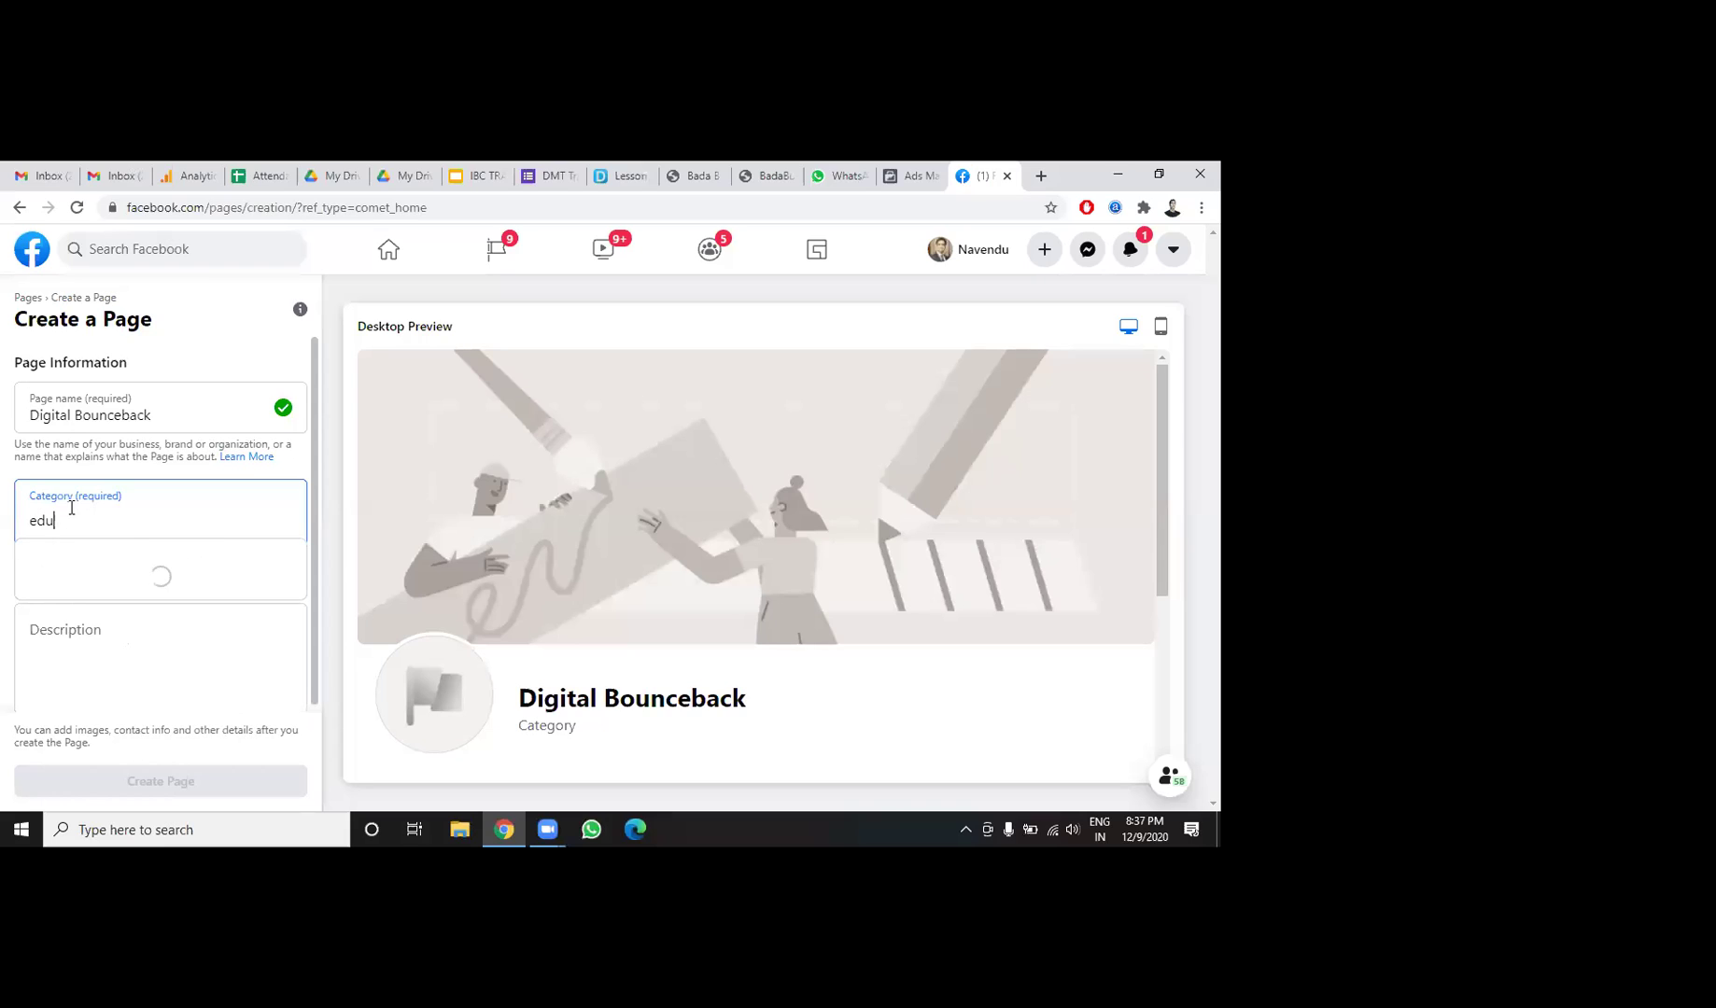
type("cation")
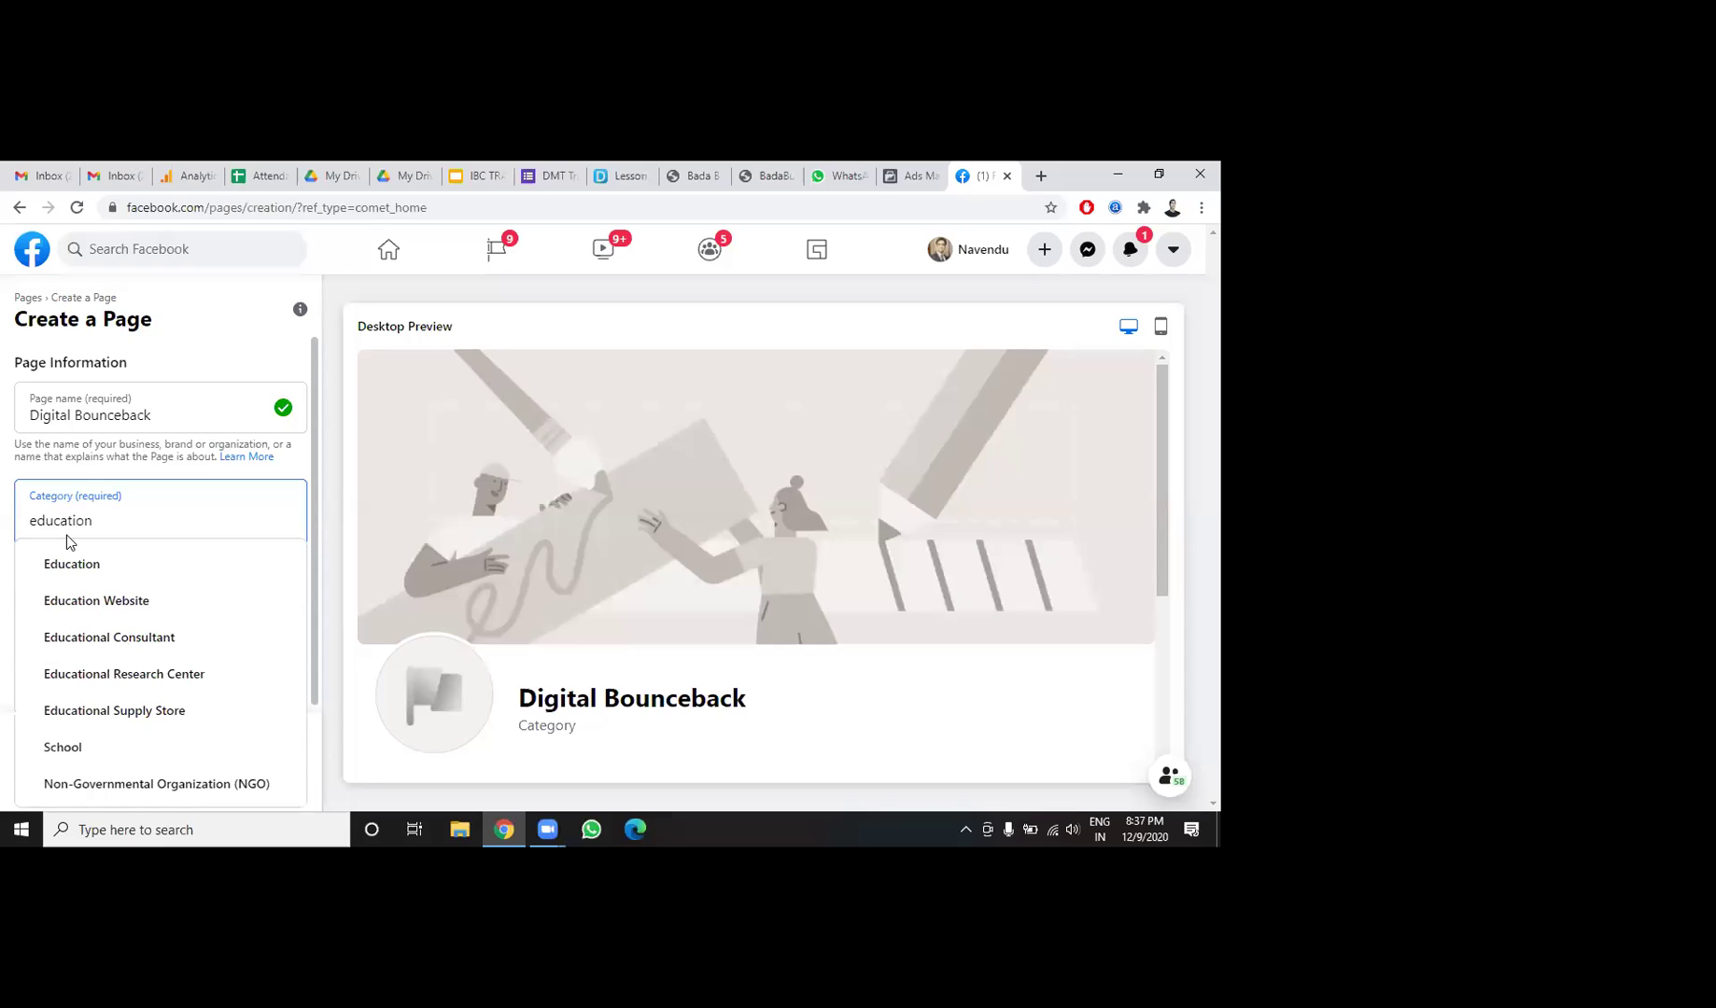
left_click(68, 560)
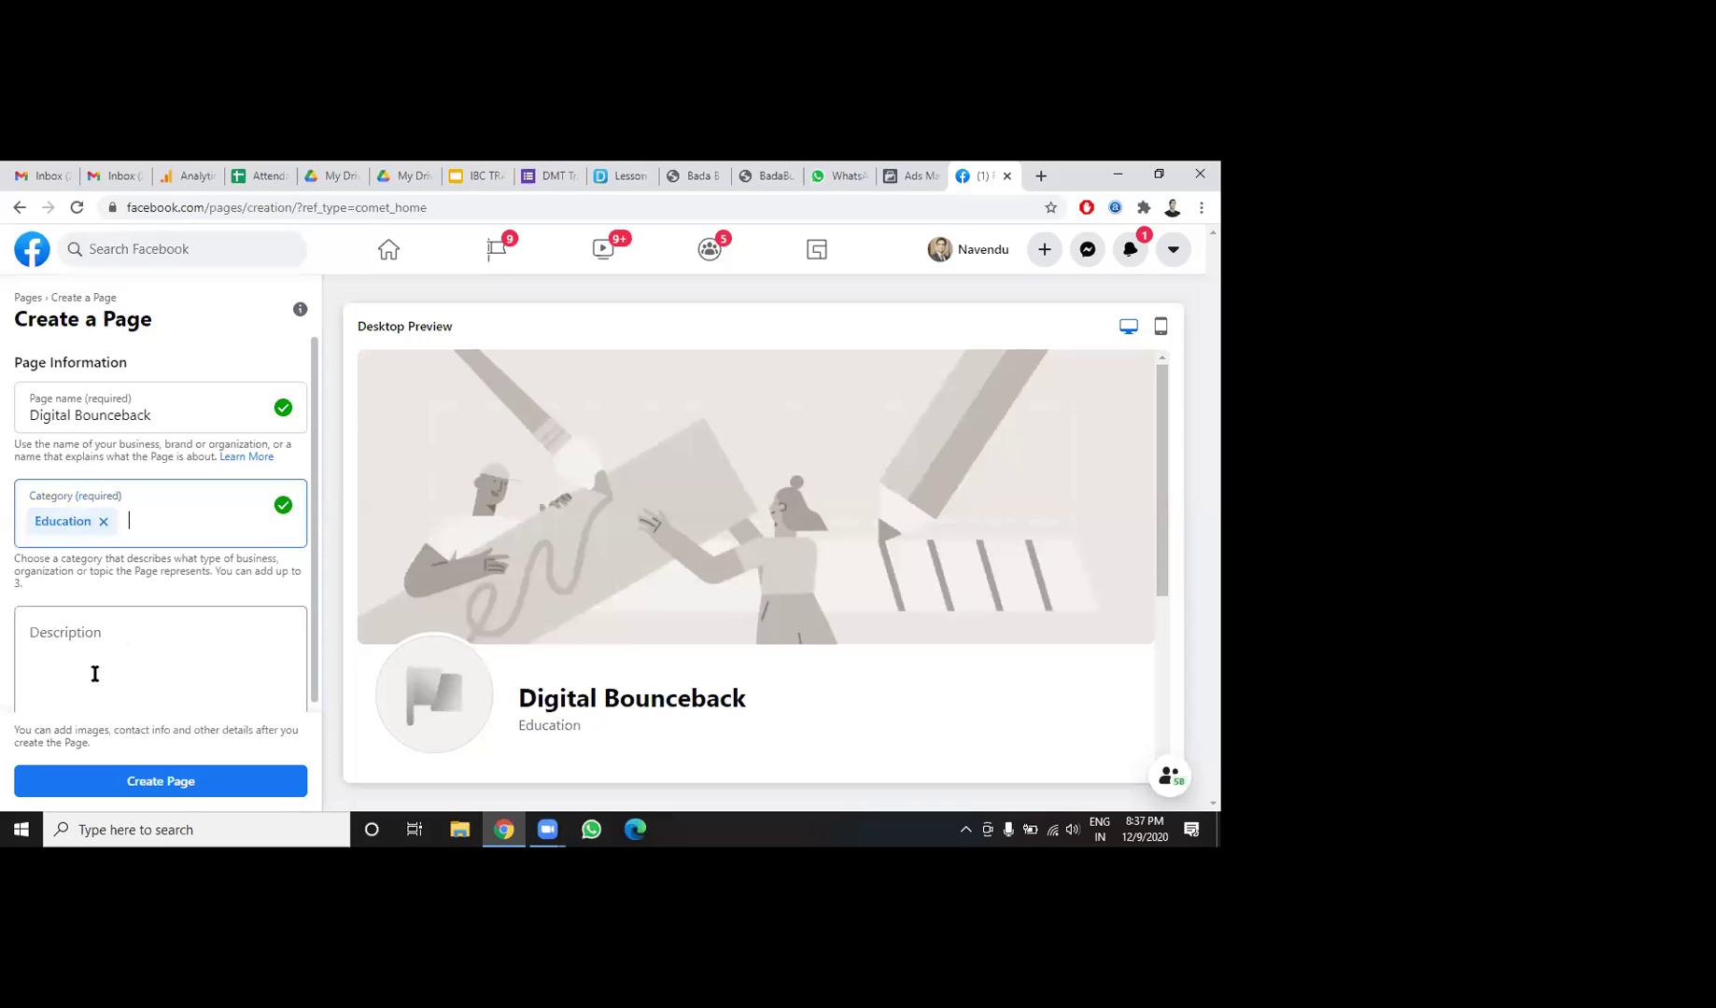
Add the description "It is an annual event conducted by none other than Dr. Vivek Bindra himself." and create the page.
left_click(102, 621)
type("It is an event")
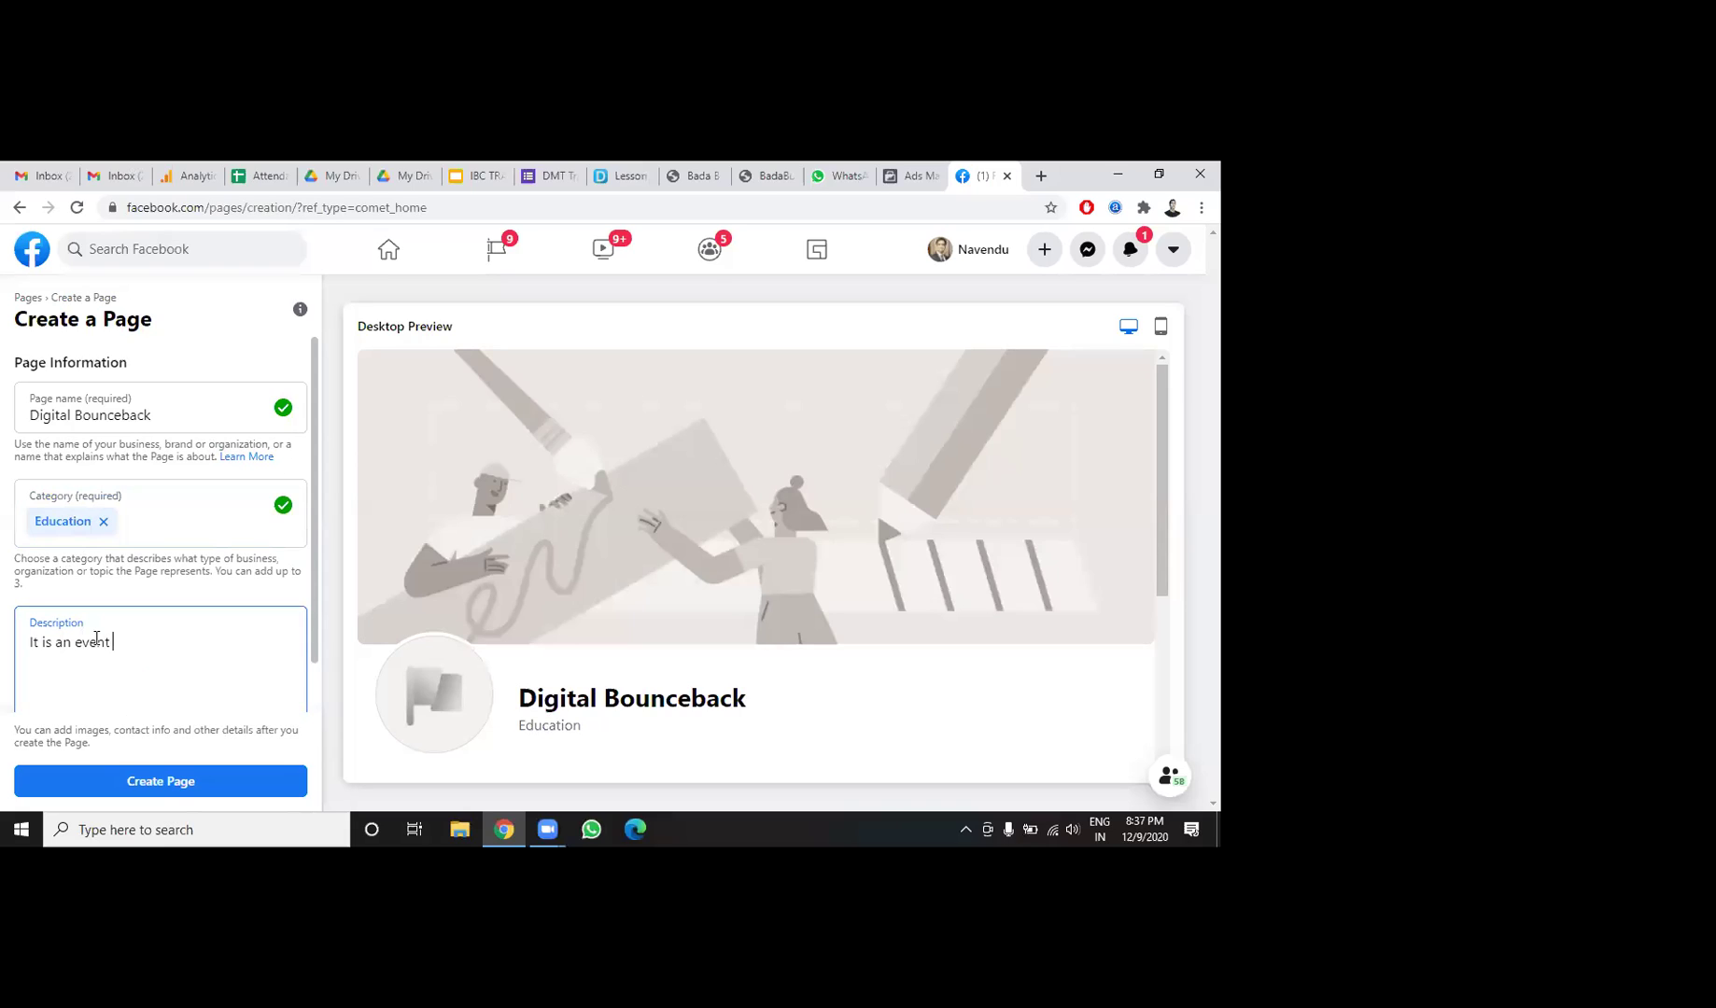
key("ctrl+BackSpace")
key("ctrl+BackSpace")
type("an annual event conducted by no")
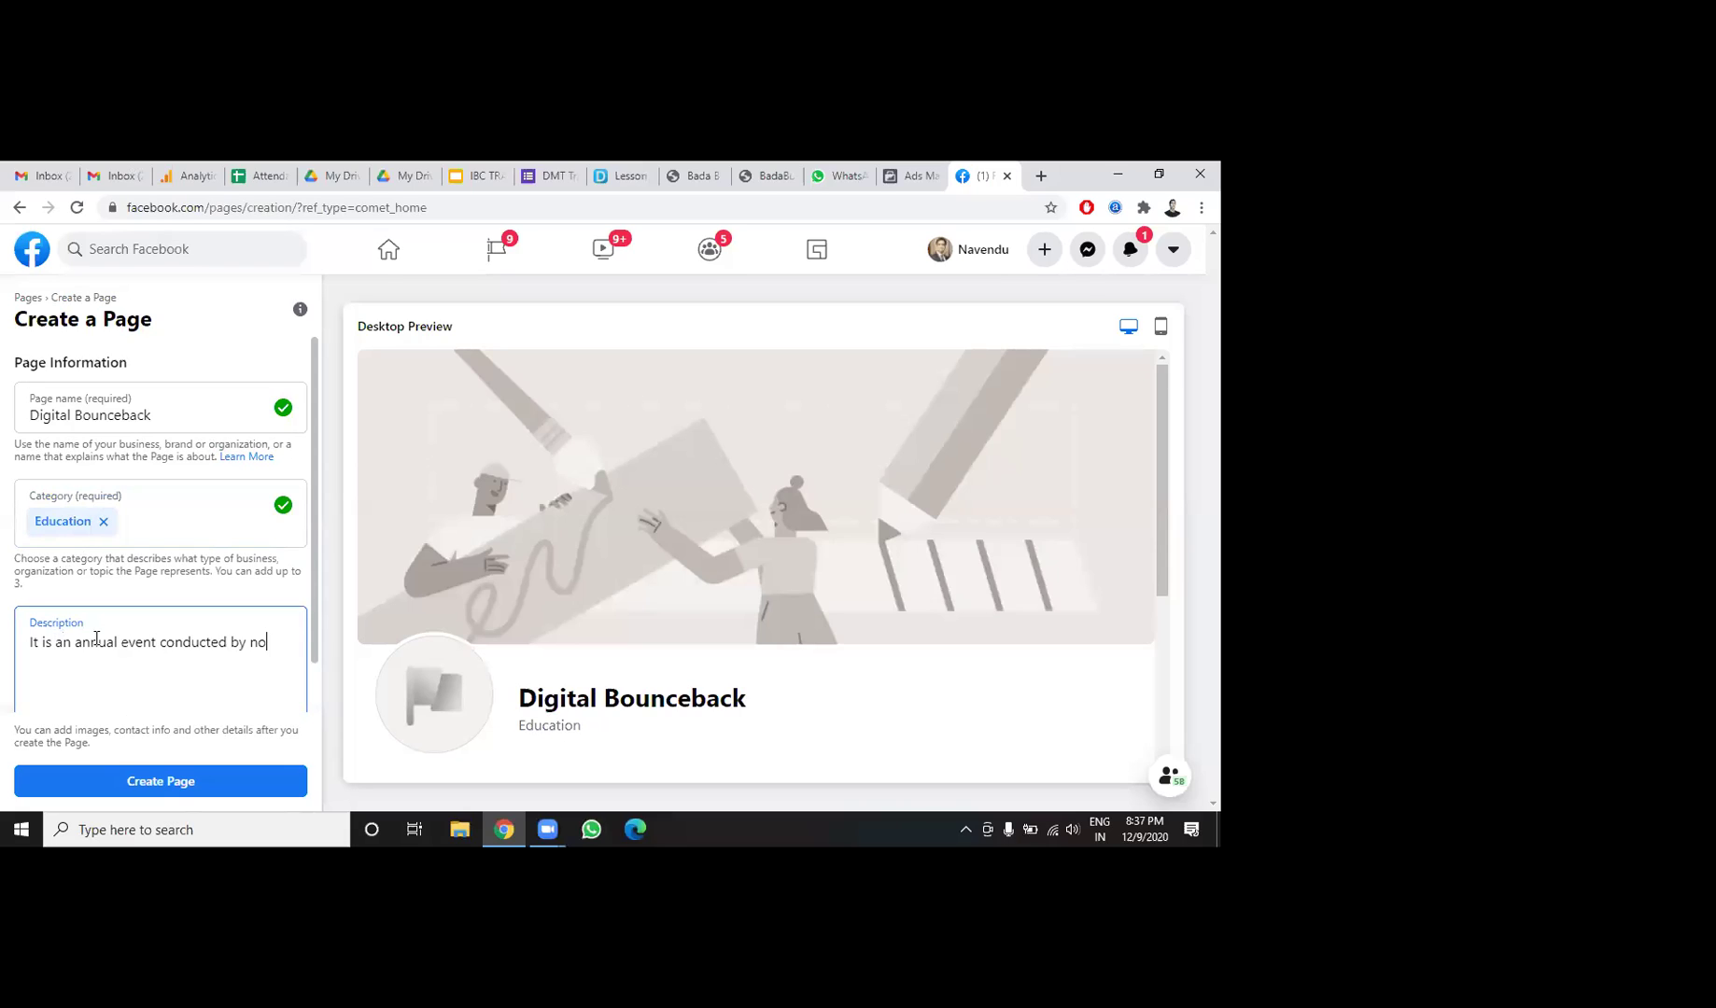
type("ne other than Dr. Vivek Bindr")
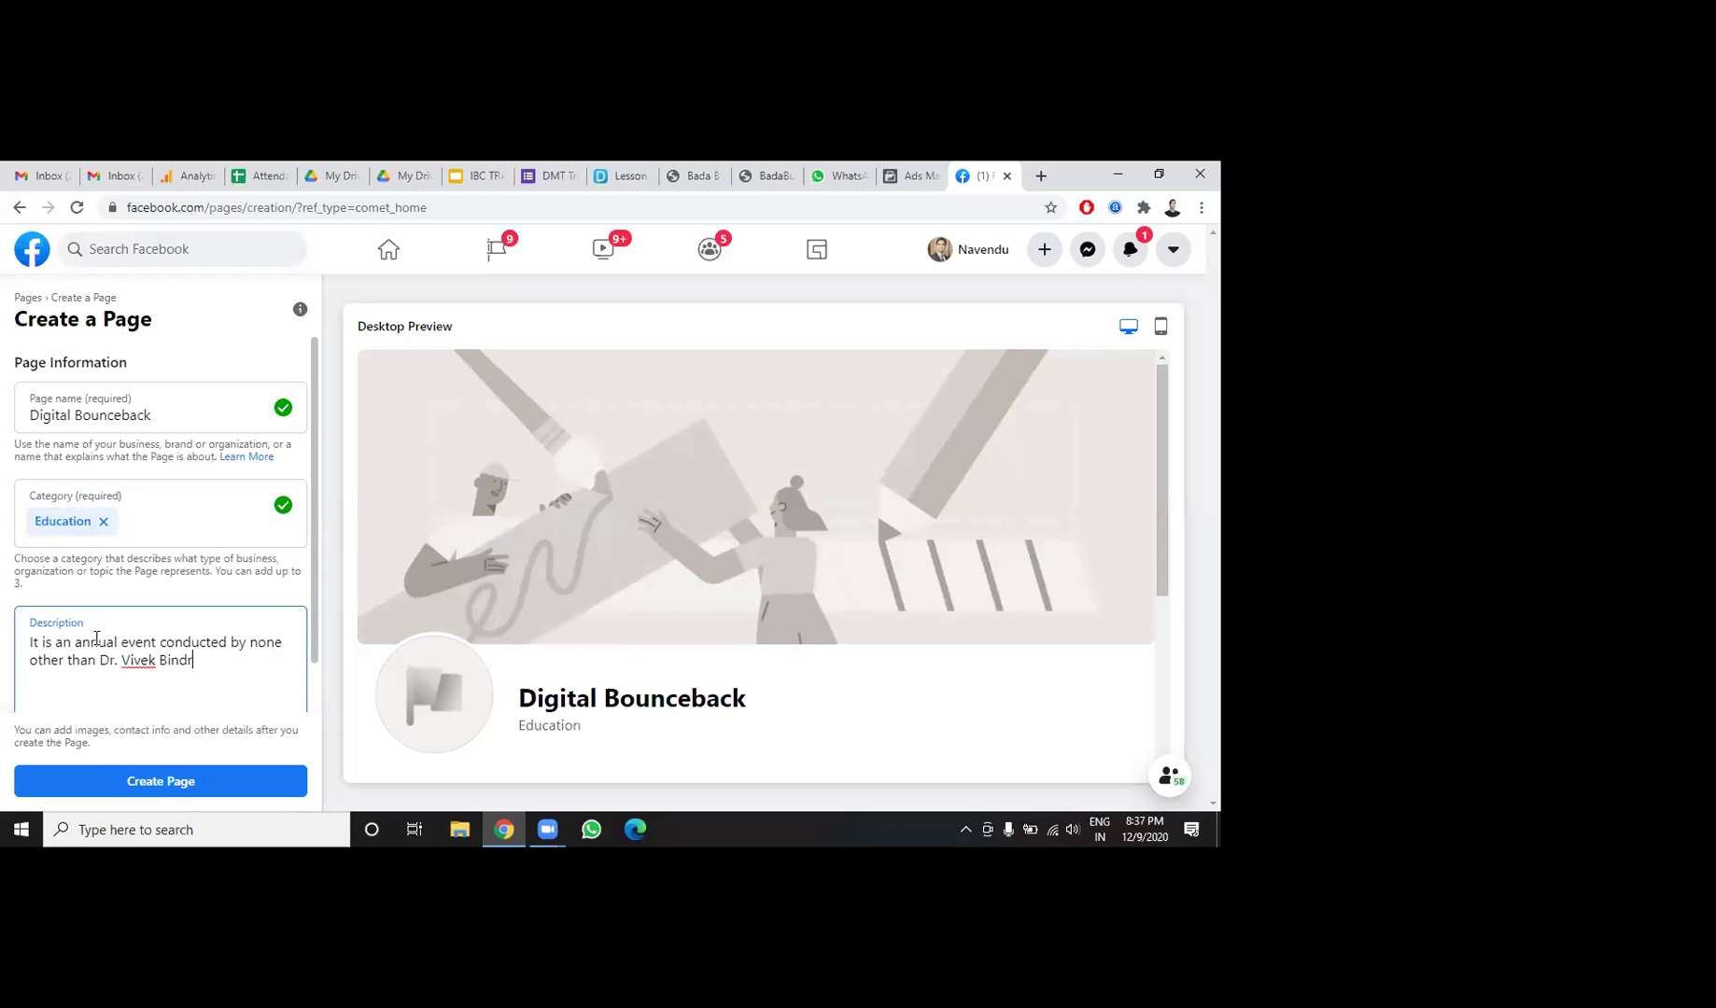
type("a himself.")
scroll(316, 607, "down", 1)
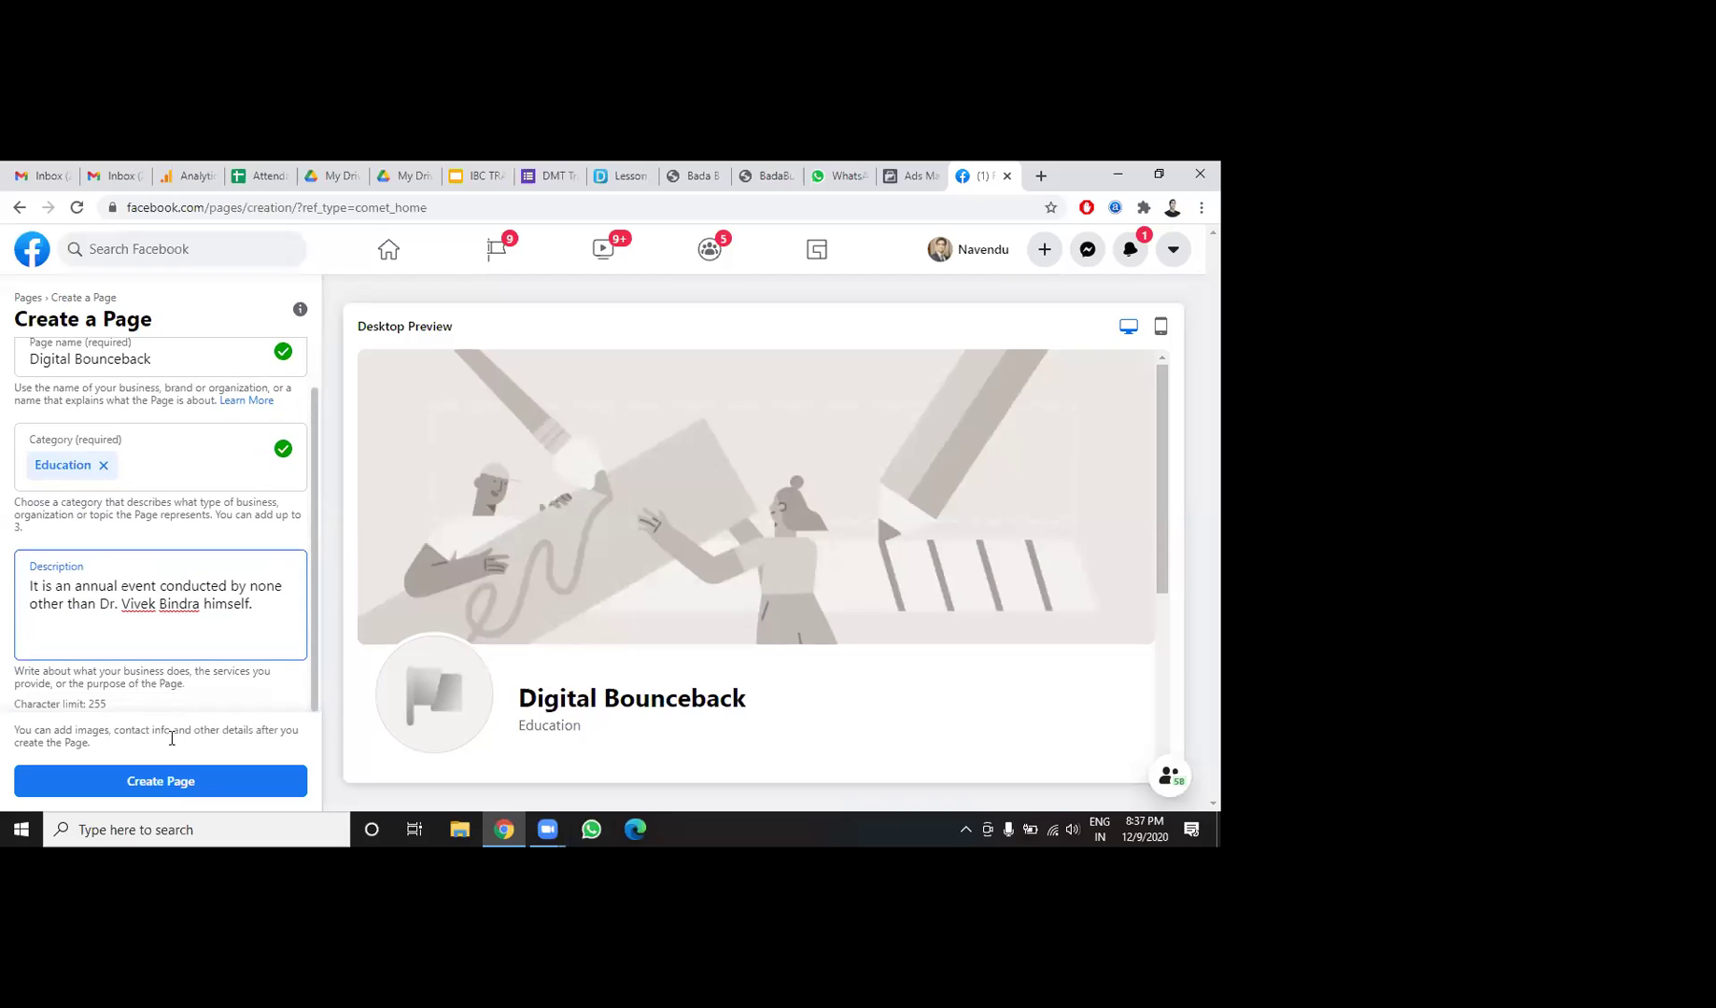
left_click(161, 784)
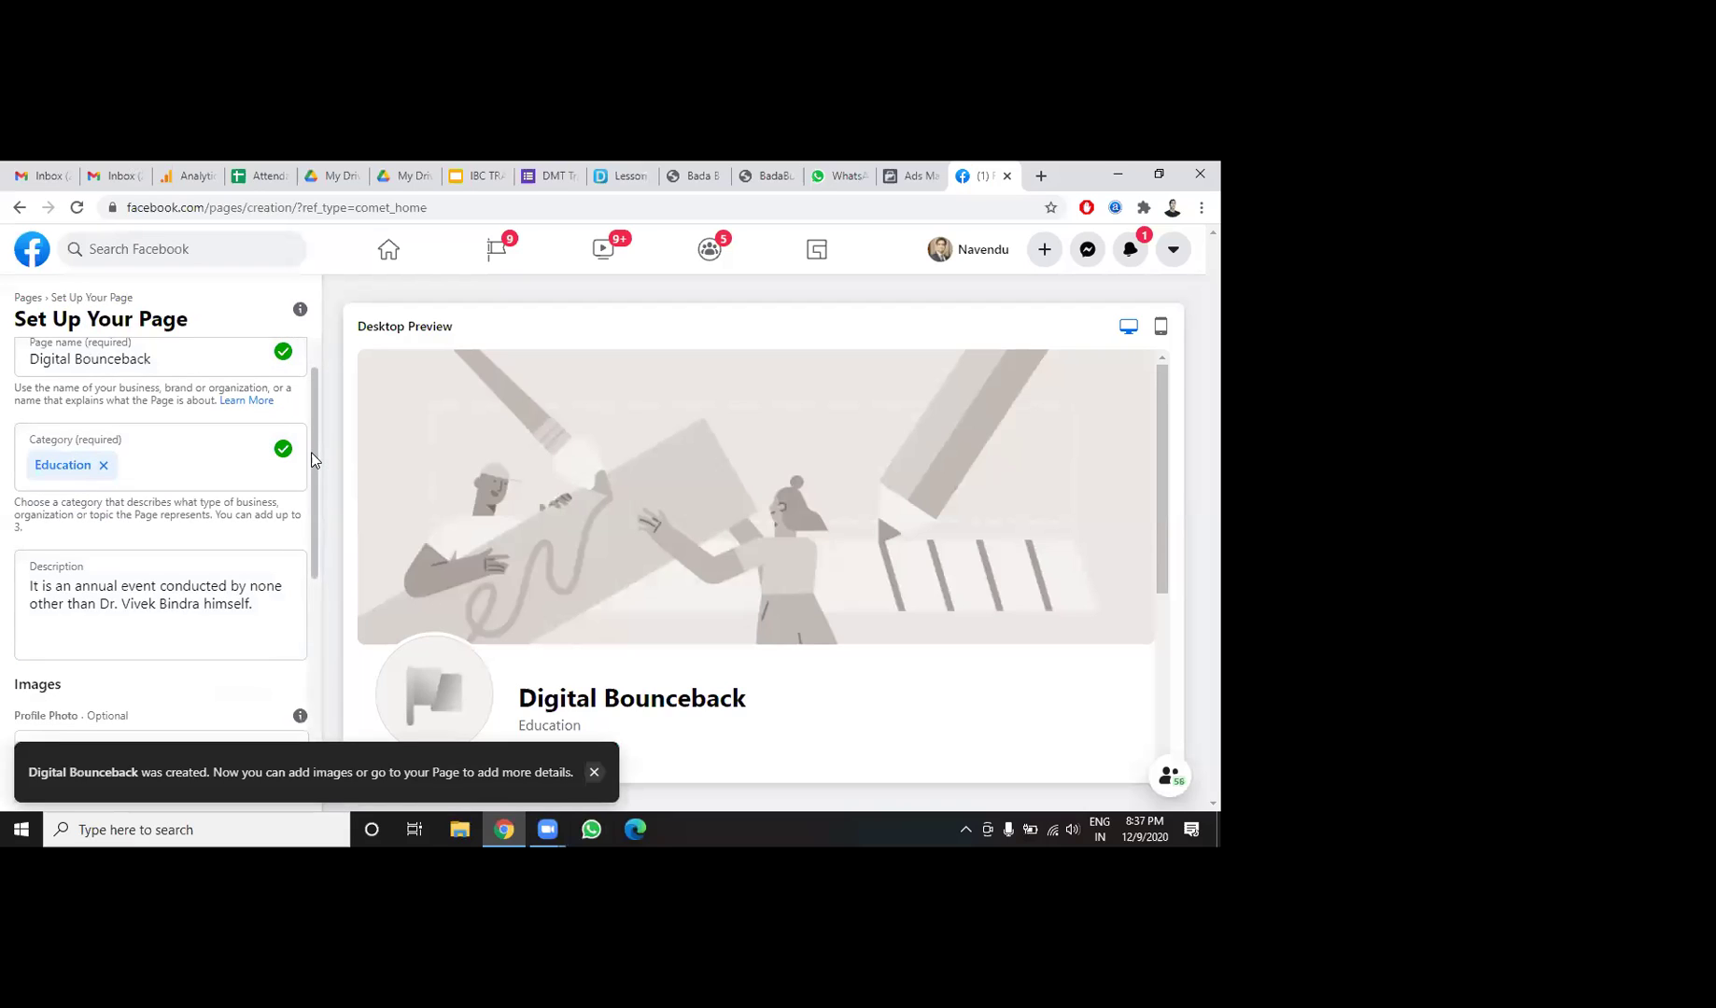
Upload the "profile picture" image from the Desktop folder as the page's profile photo.
scroll(311, 516, "down", 4)
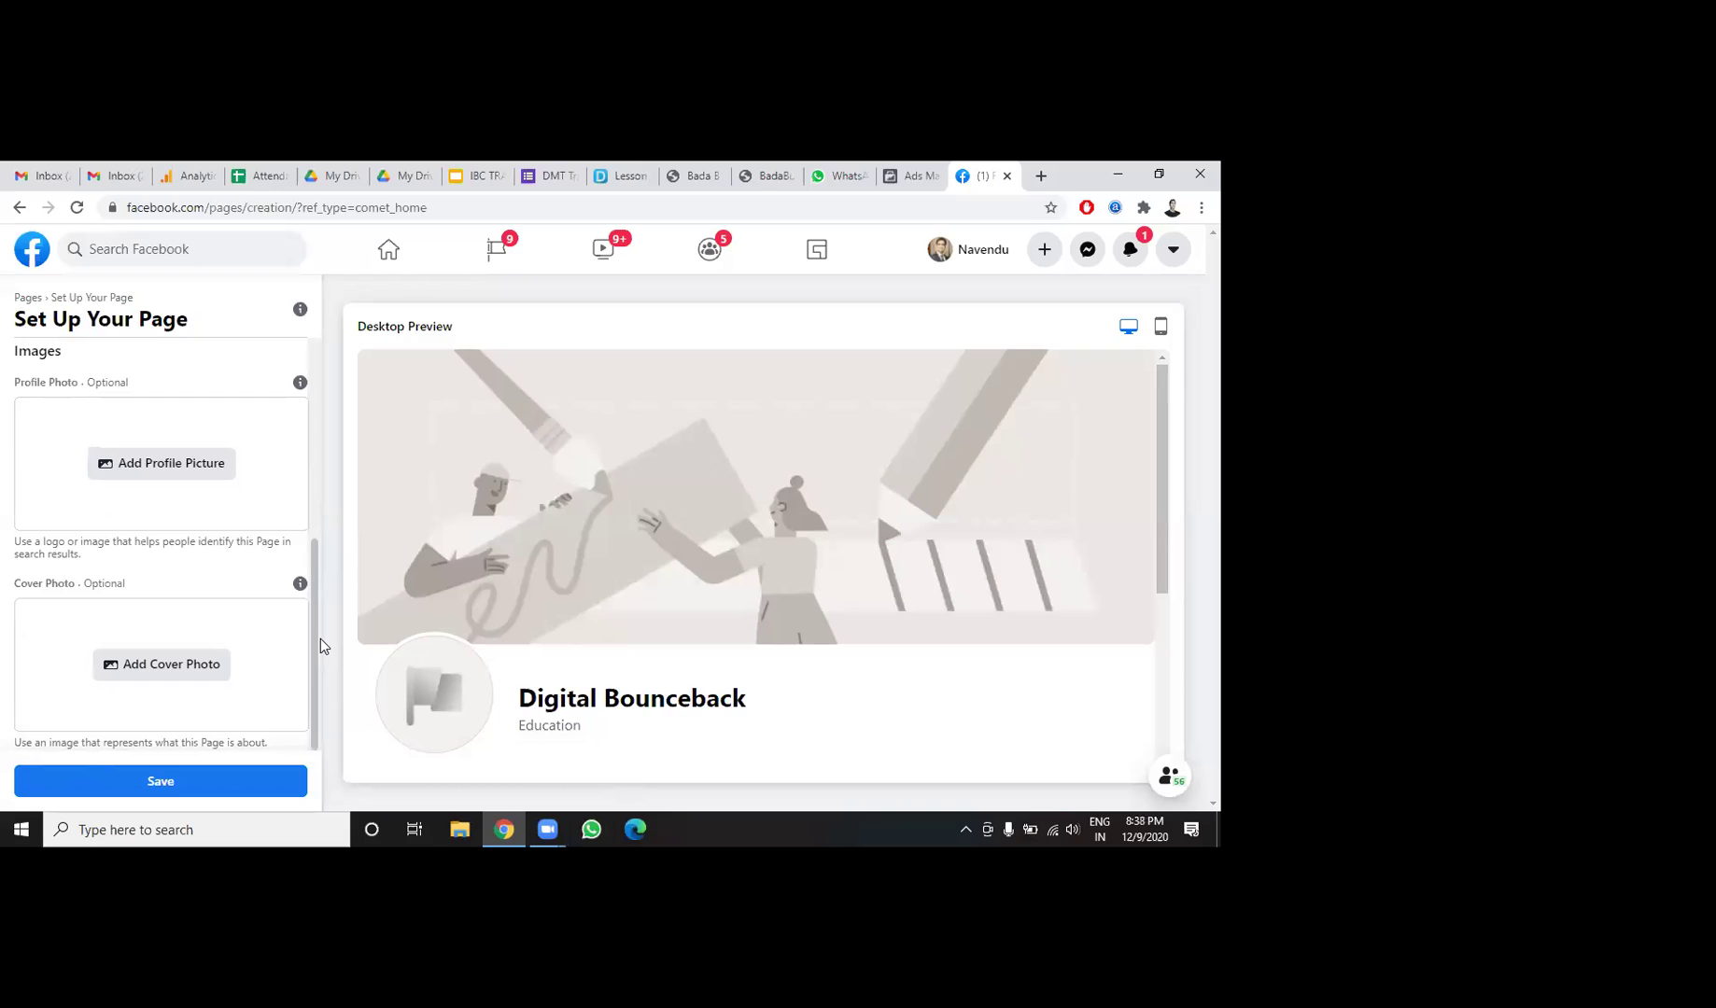
left_click(183, 473)
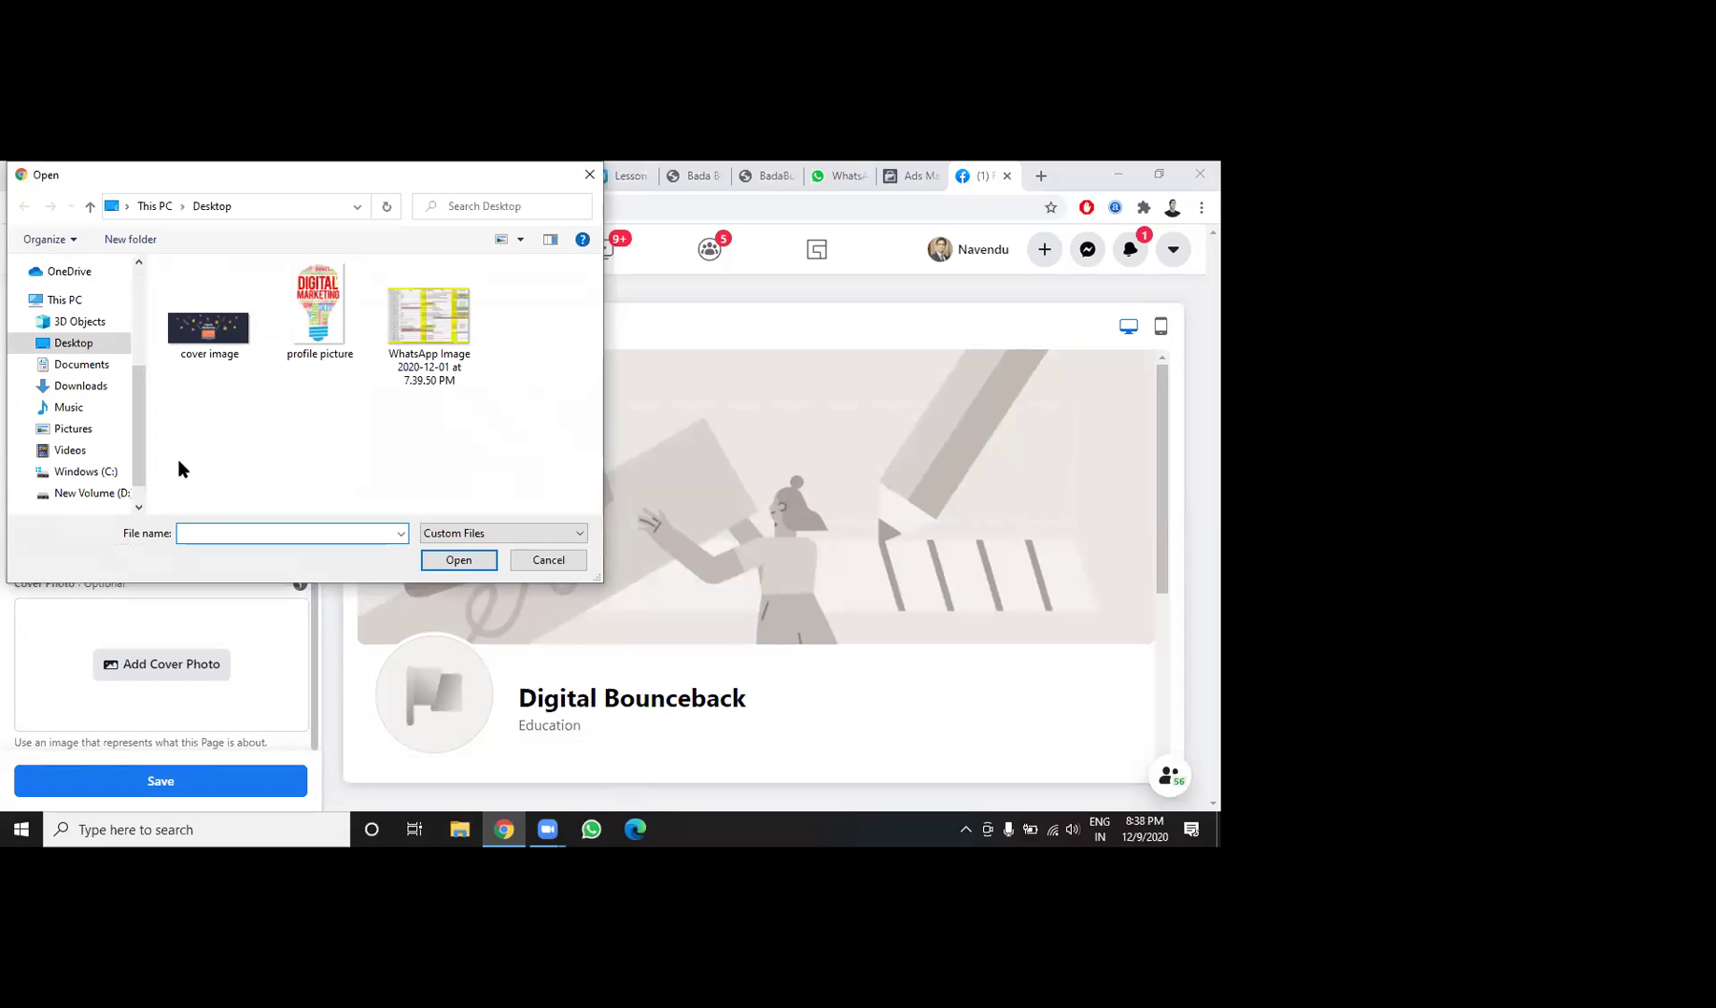
left_click(316, 297)
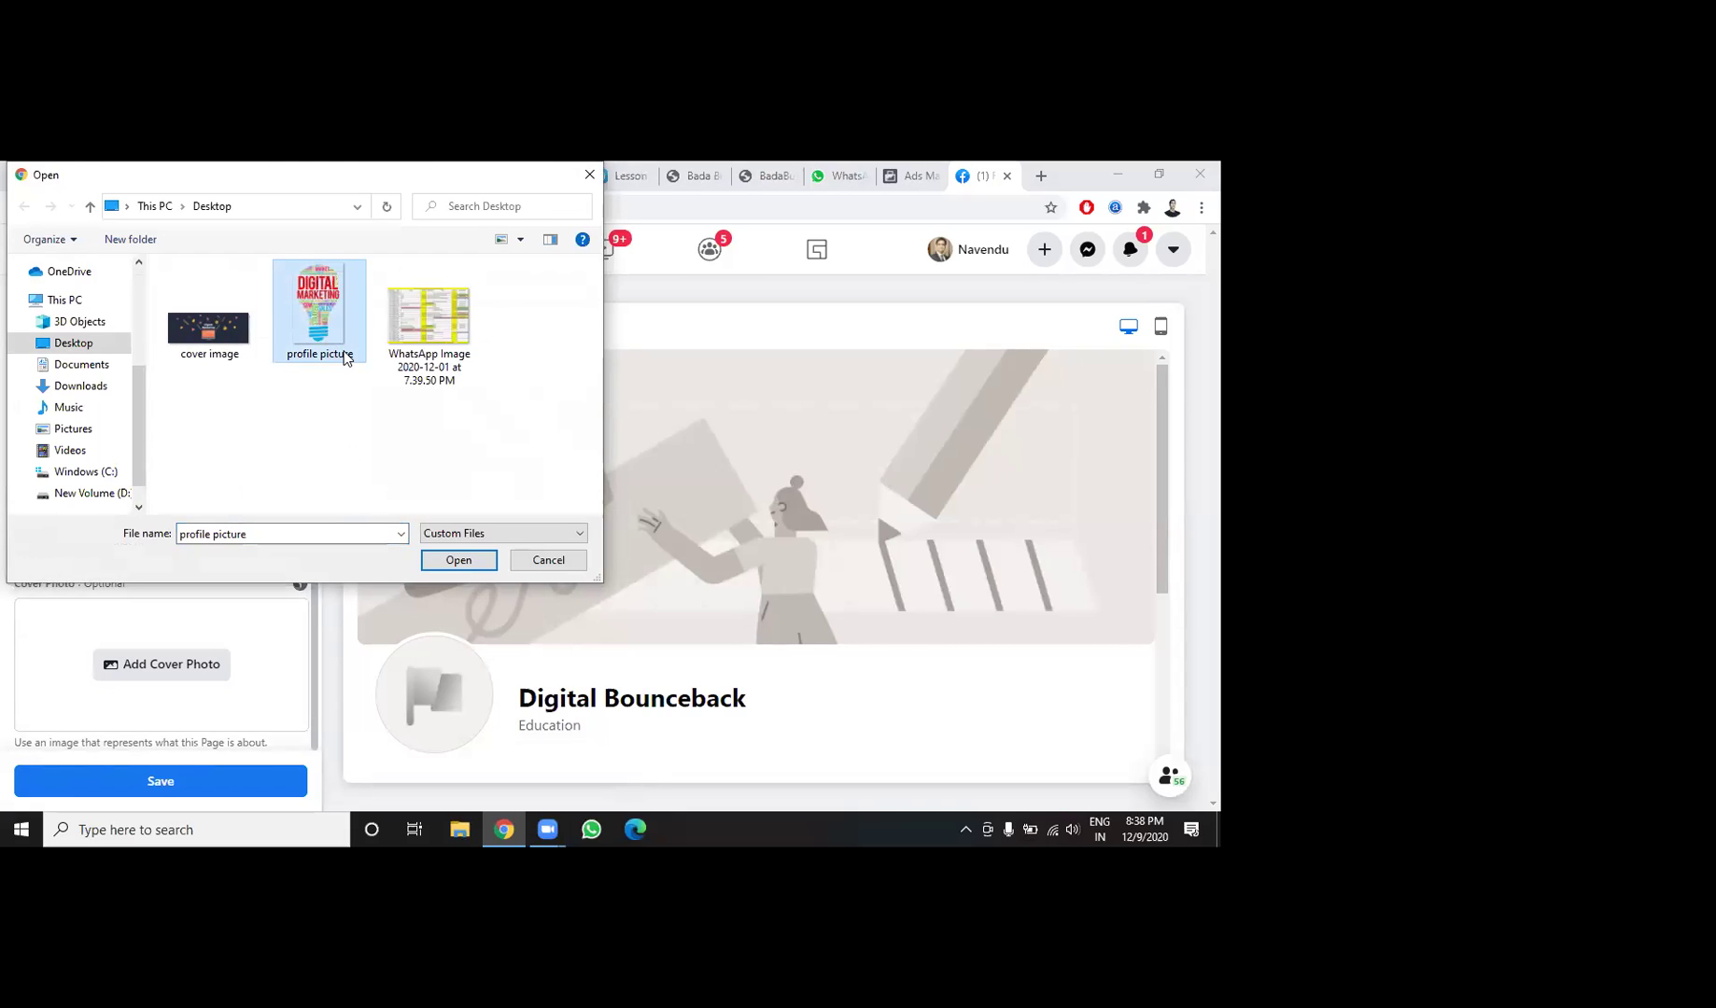
left_click(449, 563)
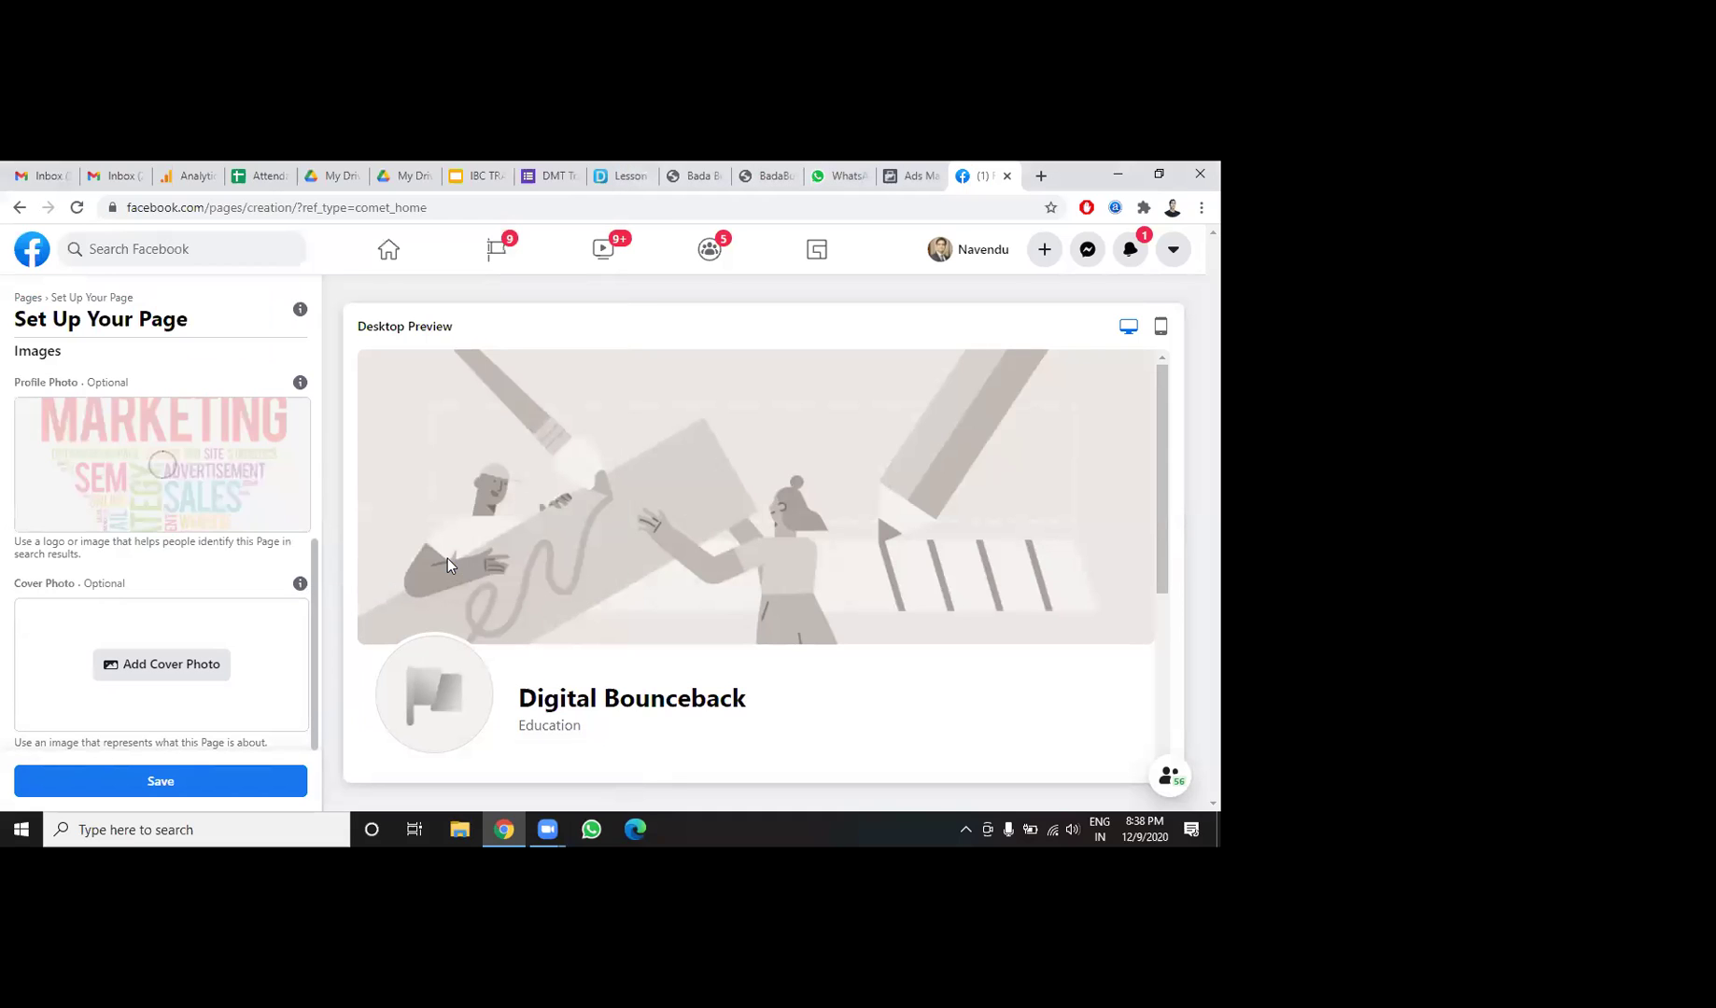
Upload the "cover image" file as the page's cover photo and save the page setup, dismissing the suggested next steps.
left_click(172, 666)
left_click(212, 329)
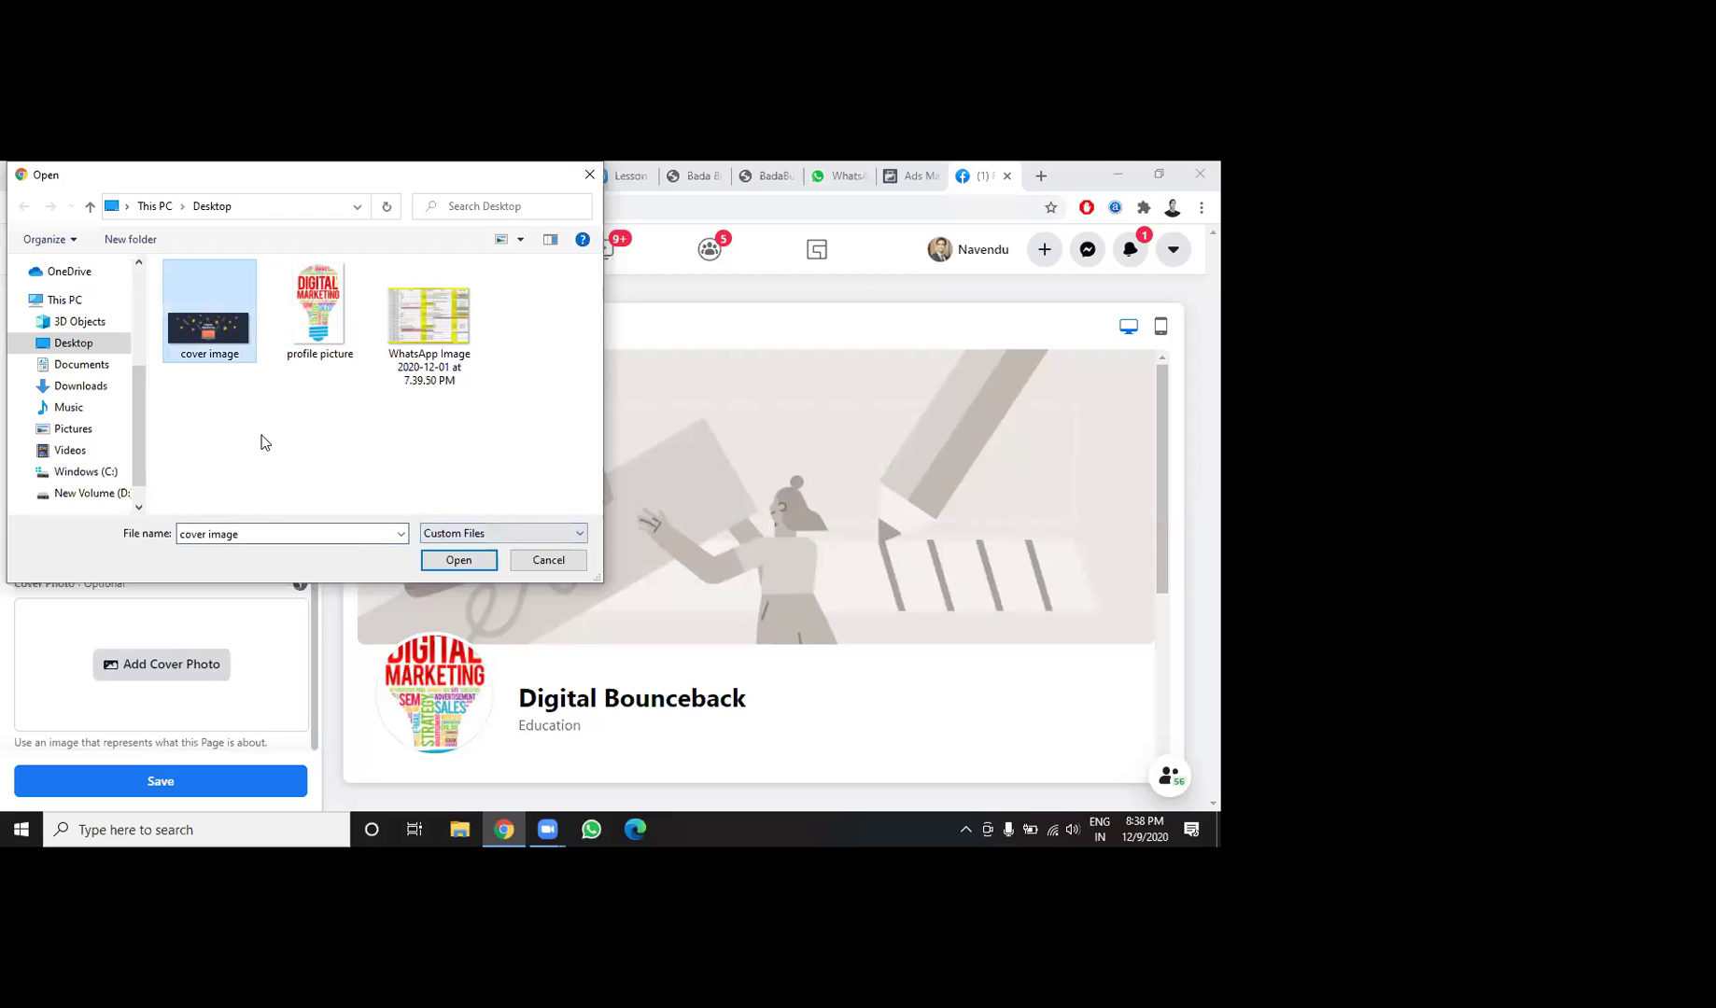
left_click(459, 560)
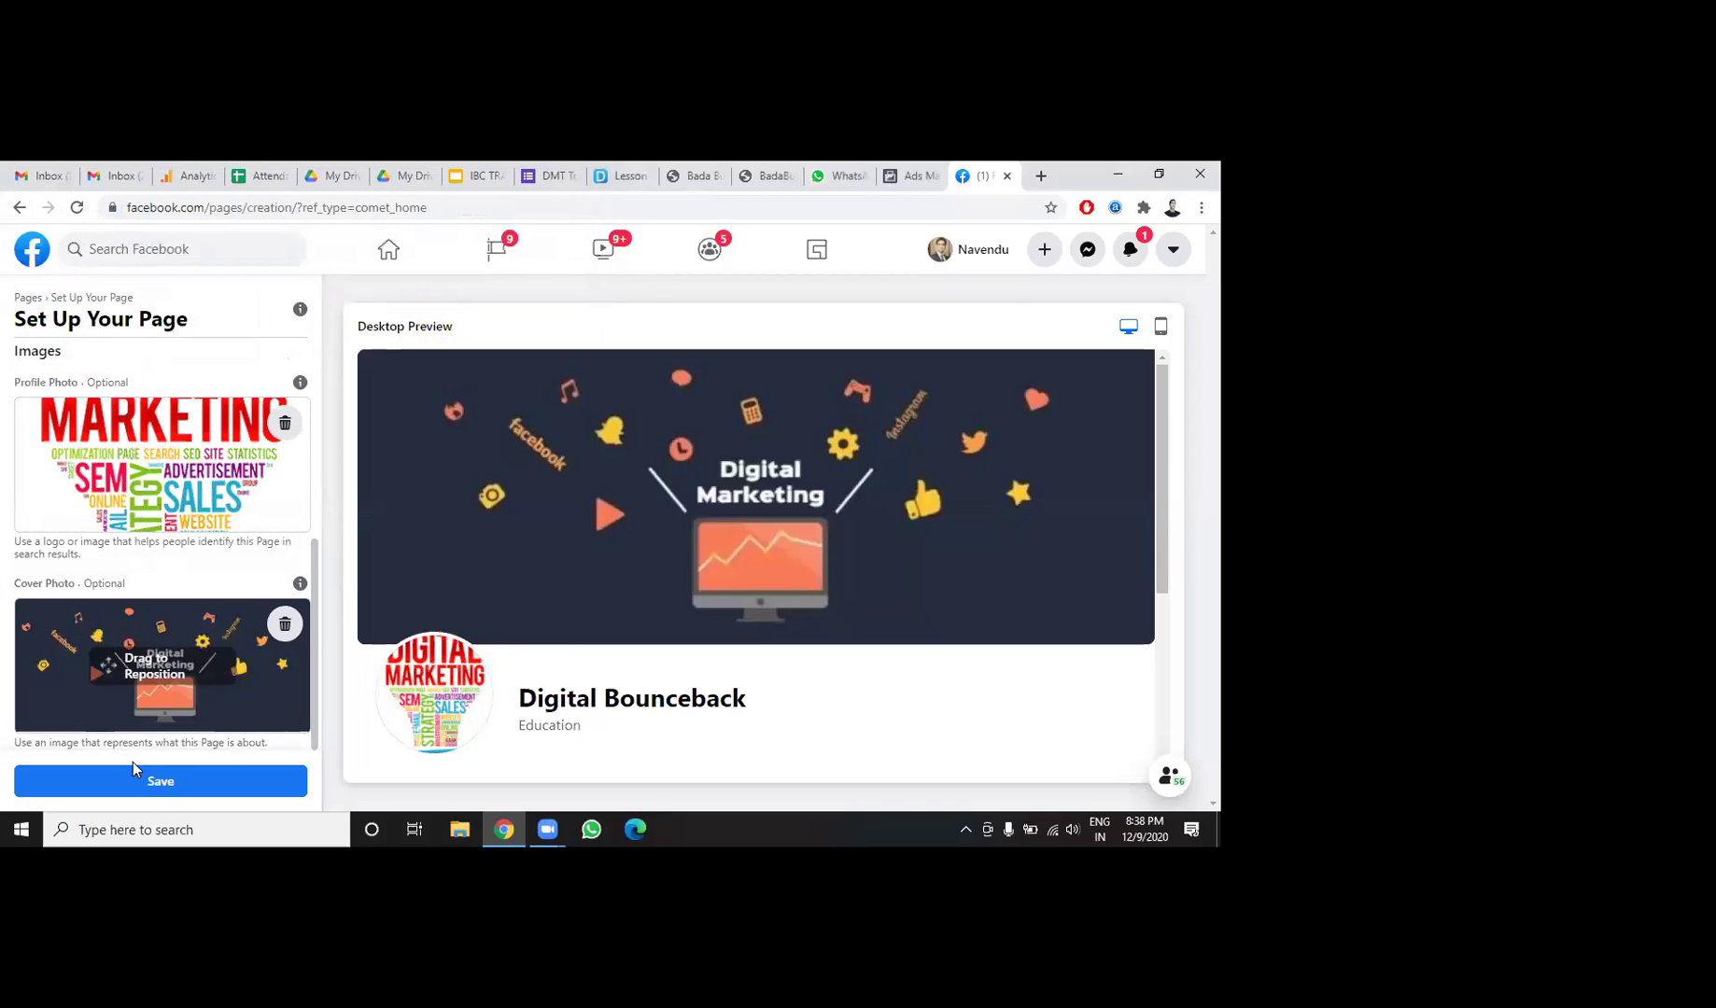
left_click(154, 783)
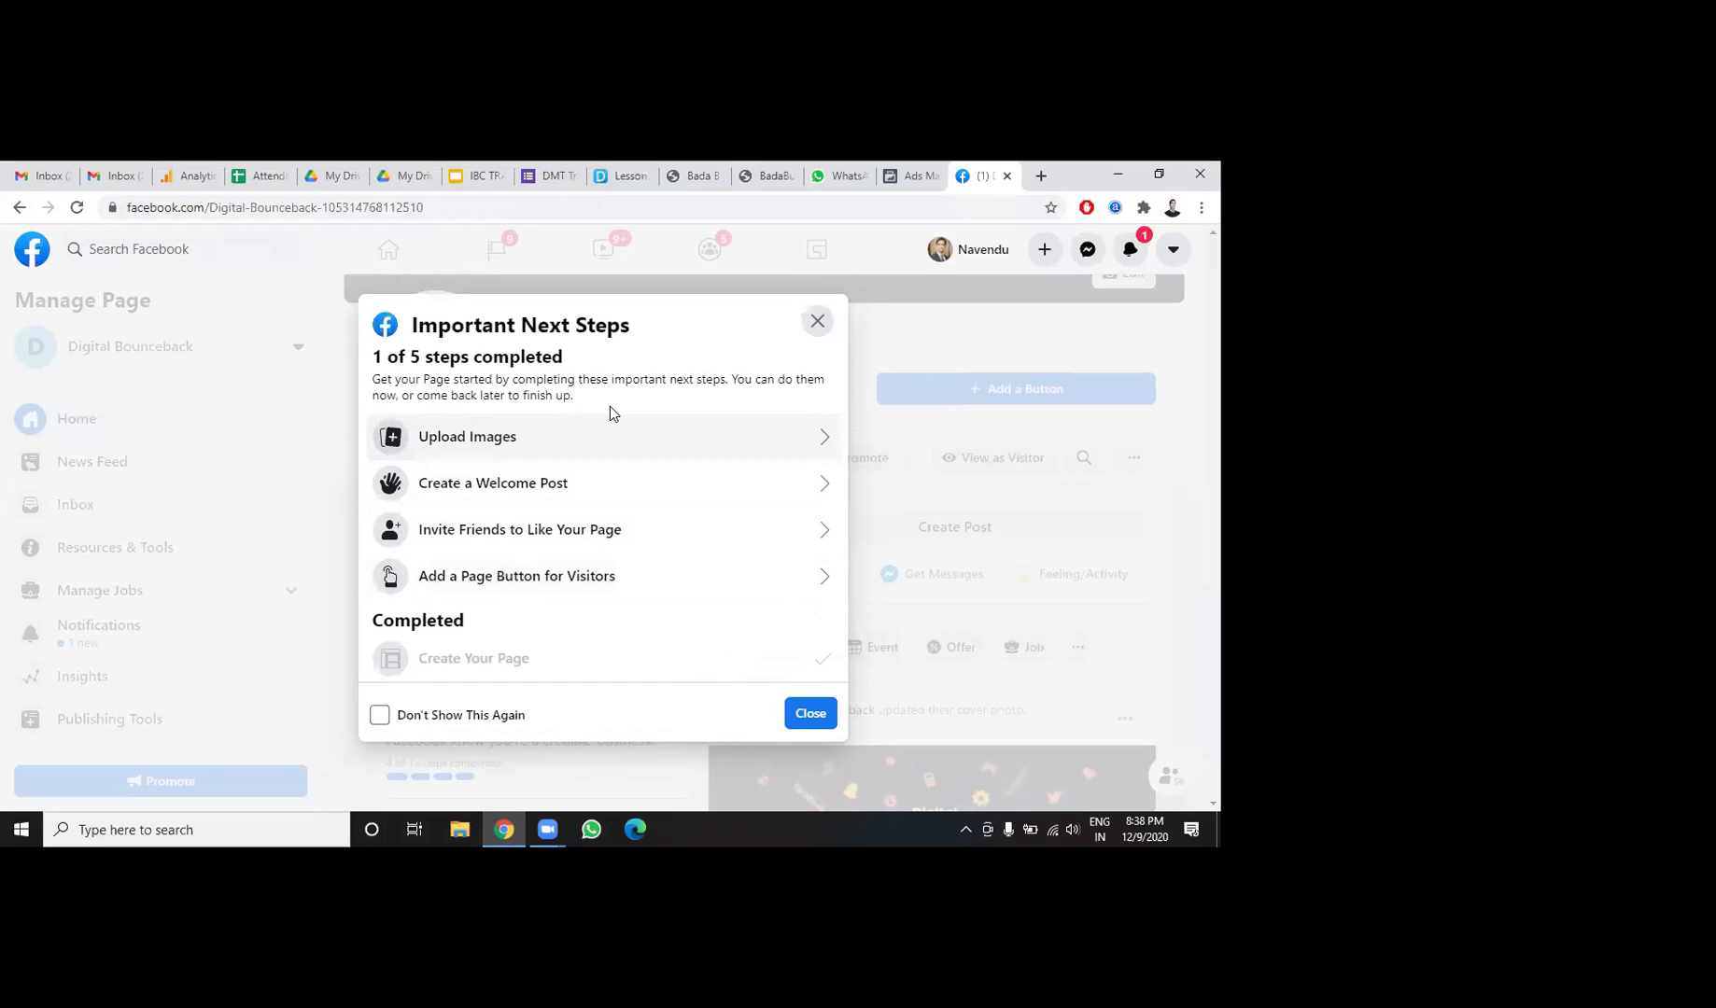
left_click(810, 714)
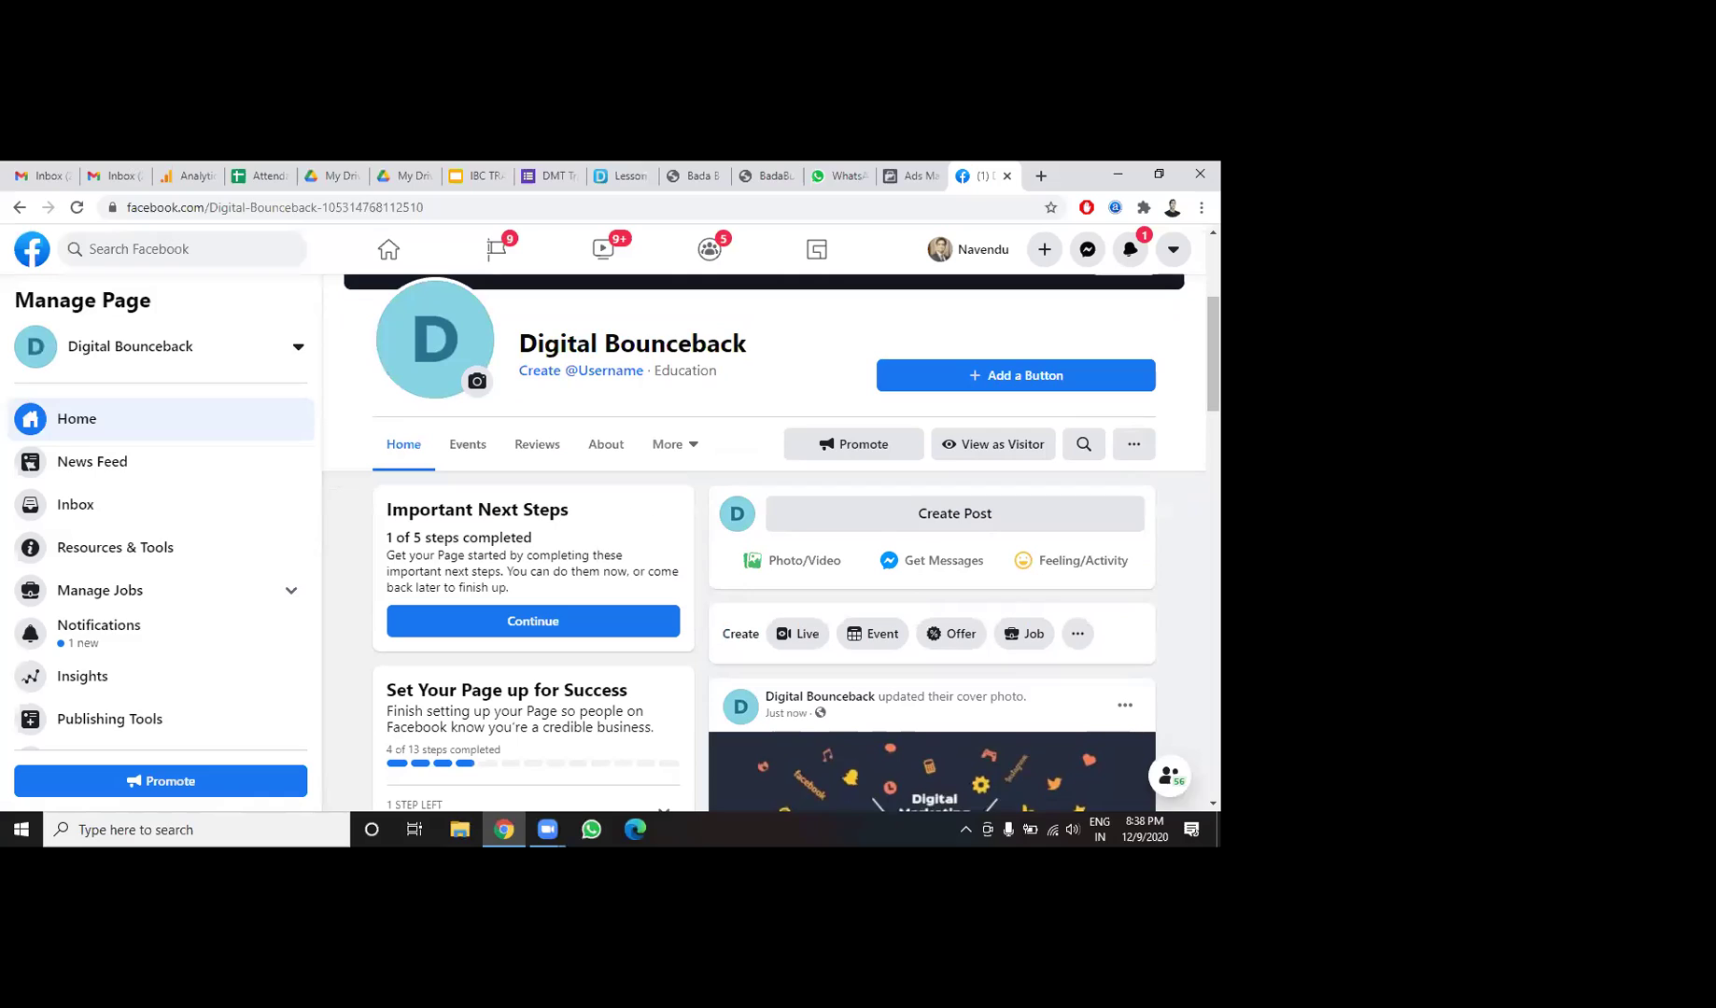
Edit the page's profile picture to use the uploaded Digital Marketing light-bulb image, adjusting its position, and save it.
left_click(477, 384)
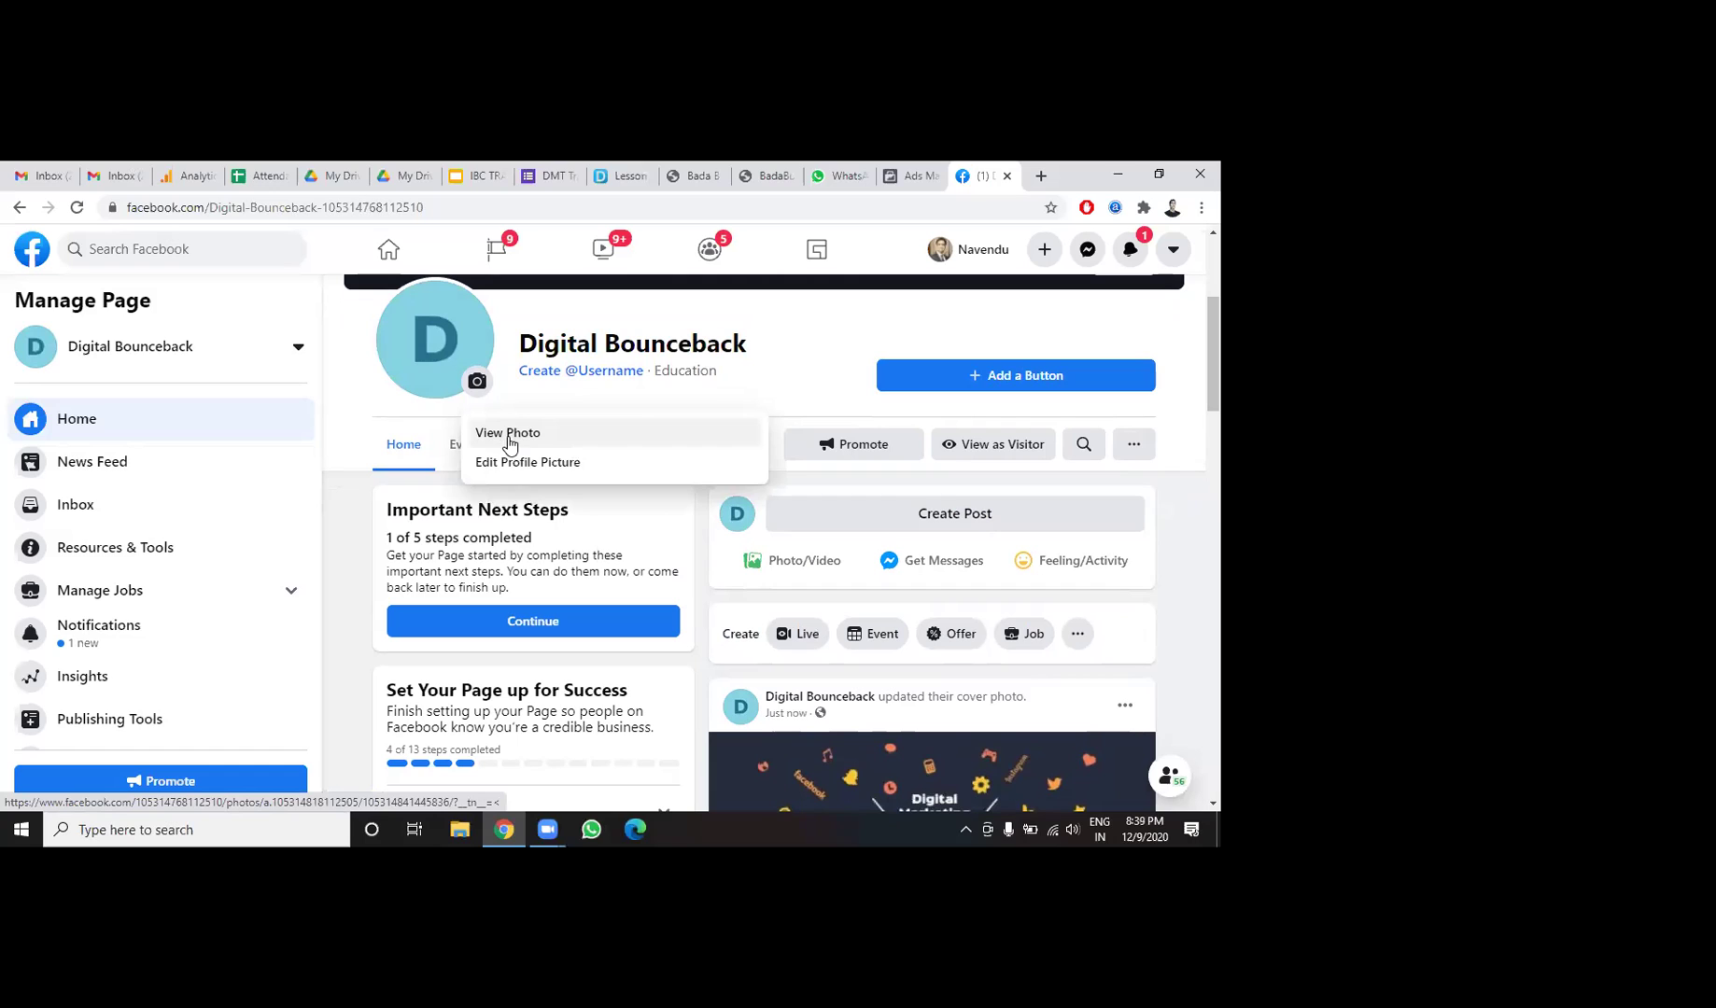
left_click(511, 463)
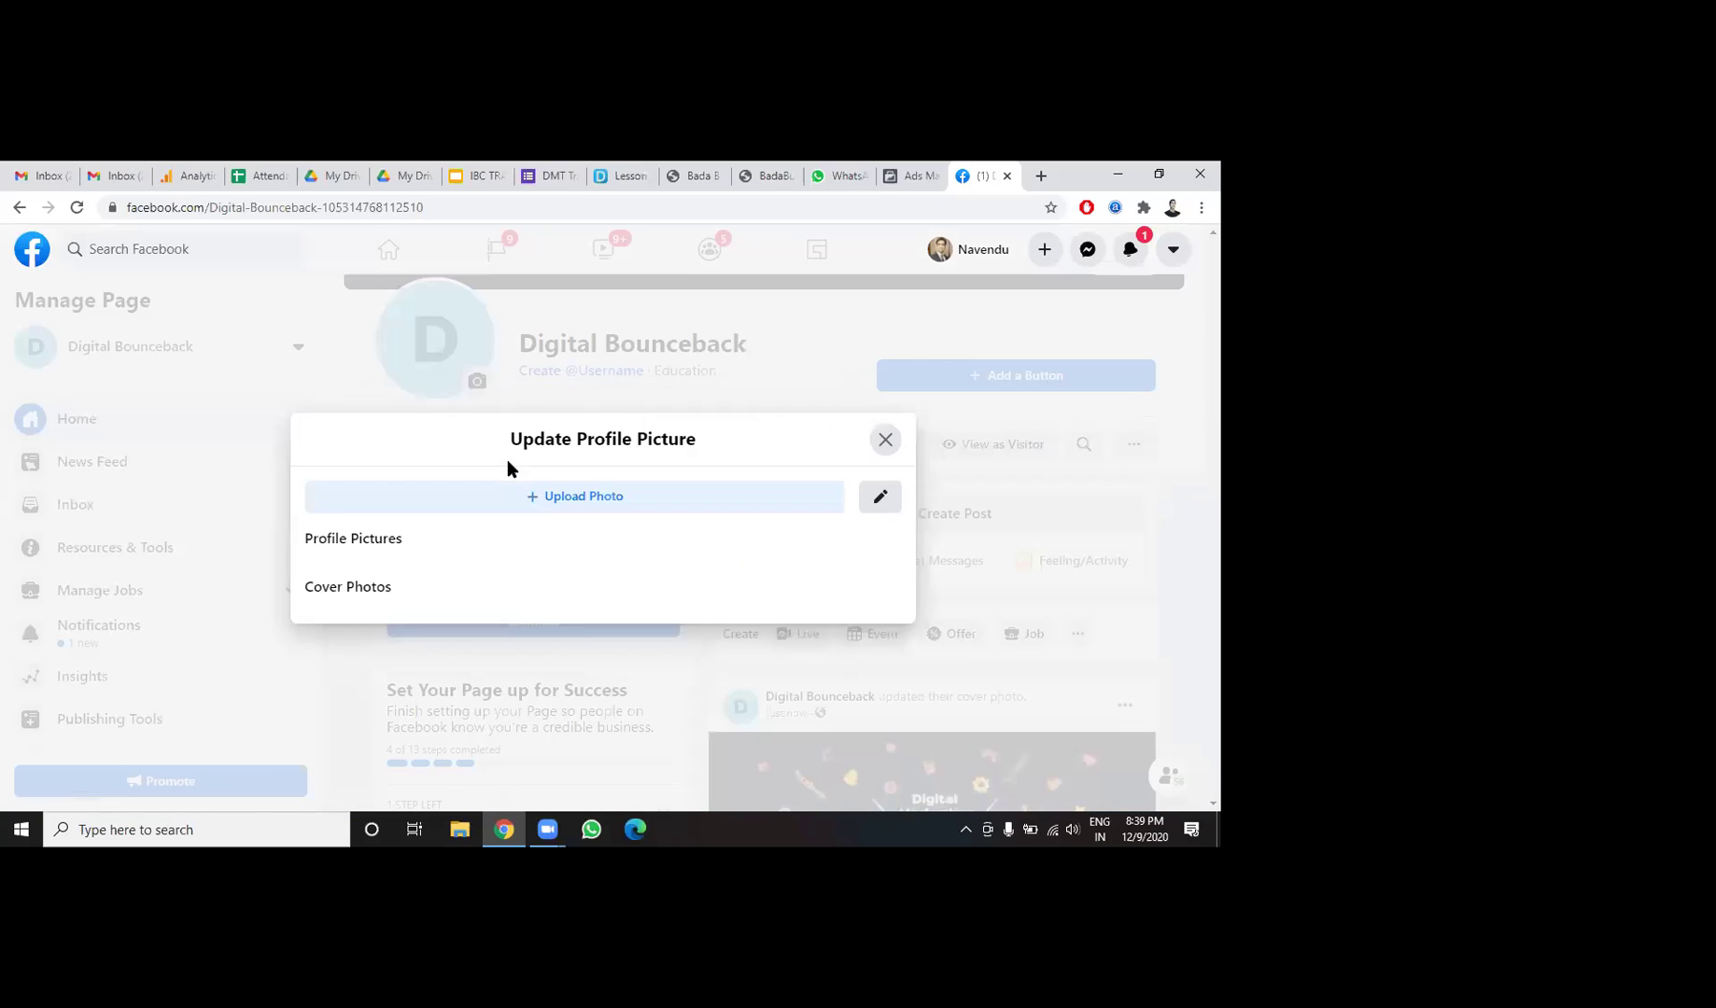
left_click(366, 520)
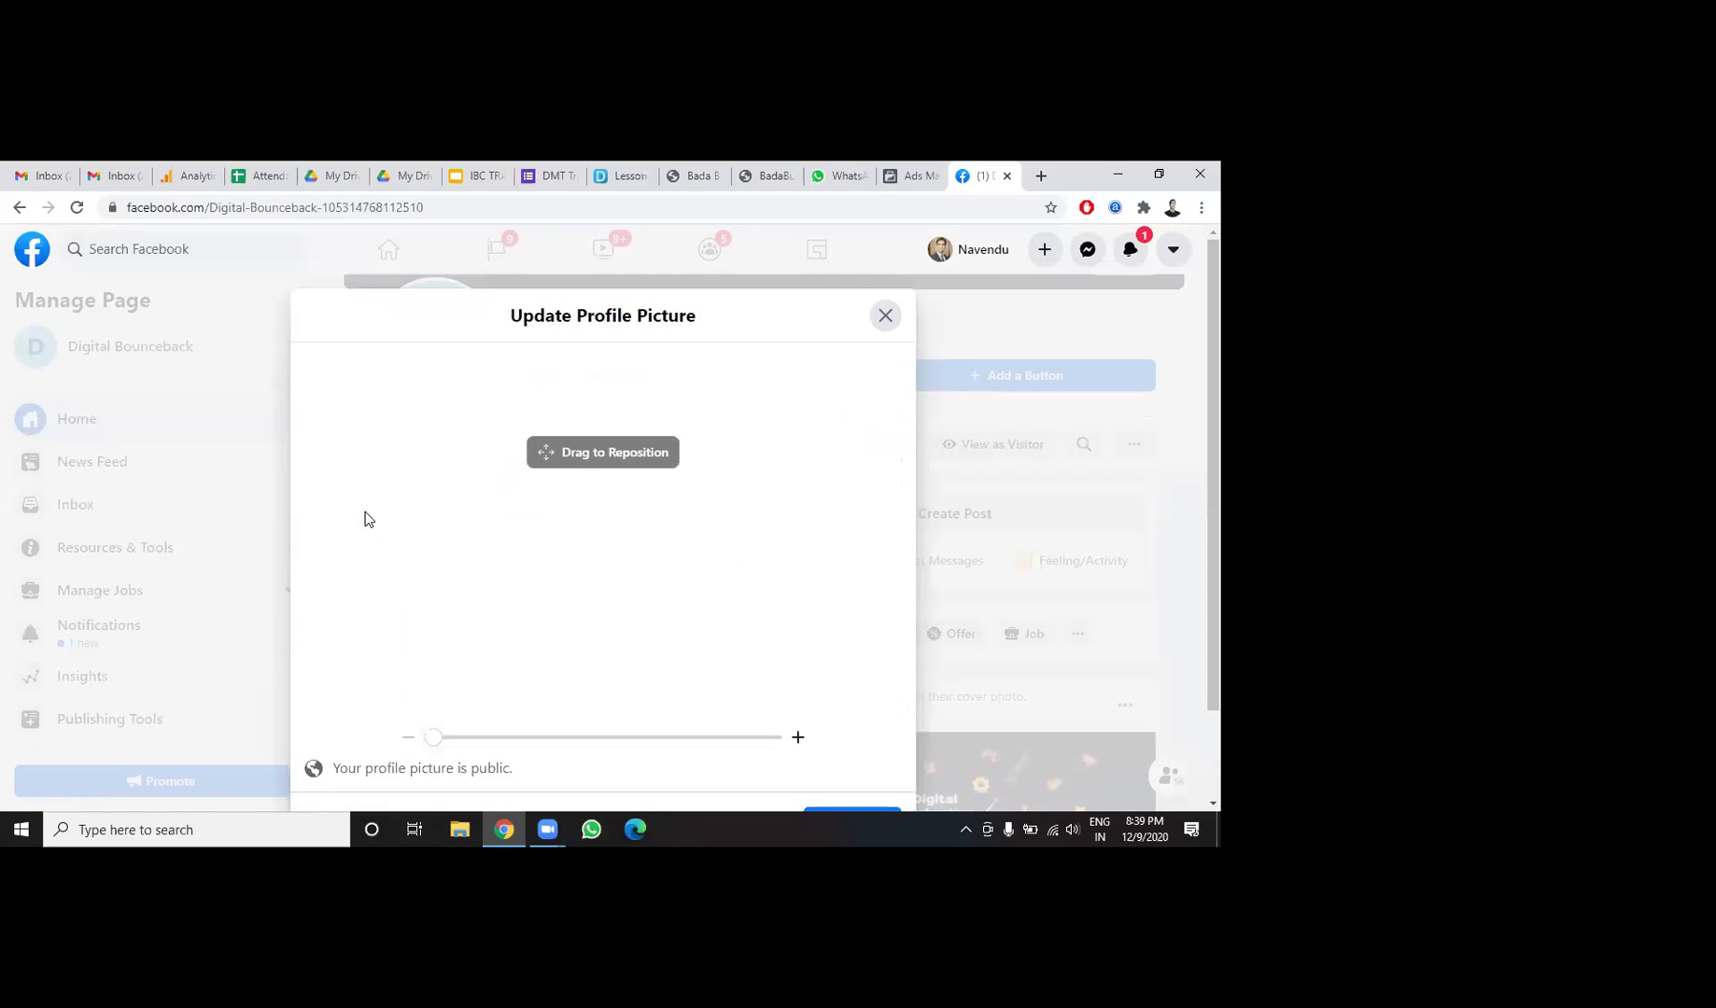
left_click_drag(613, 505, 632, 540)
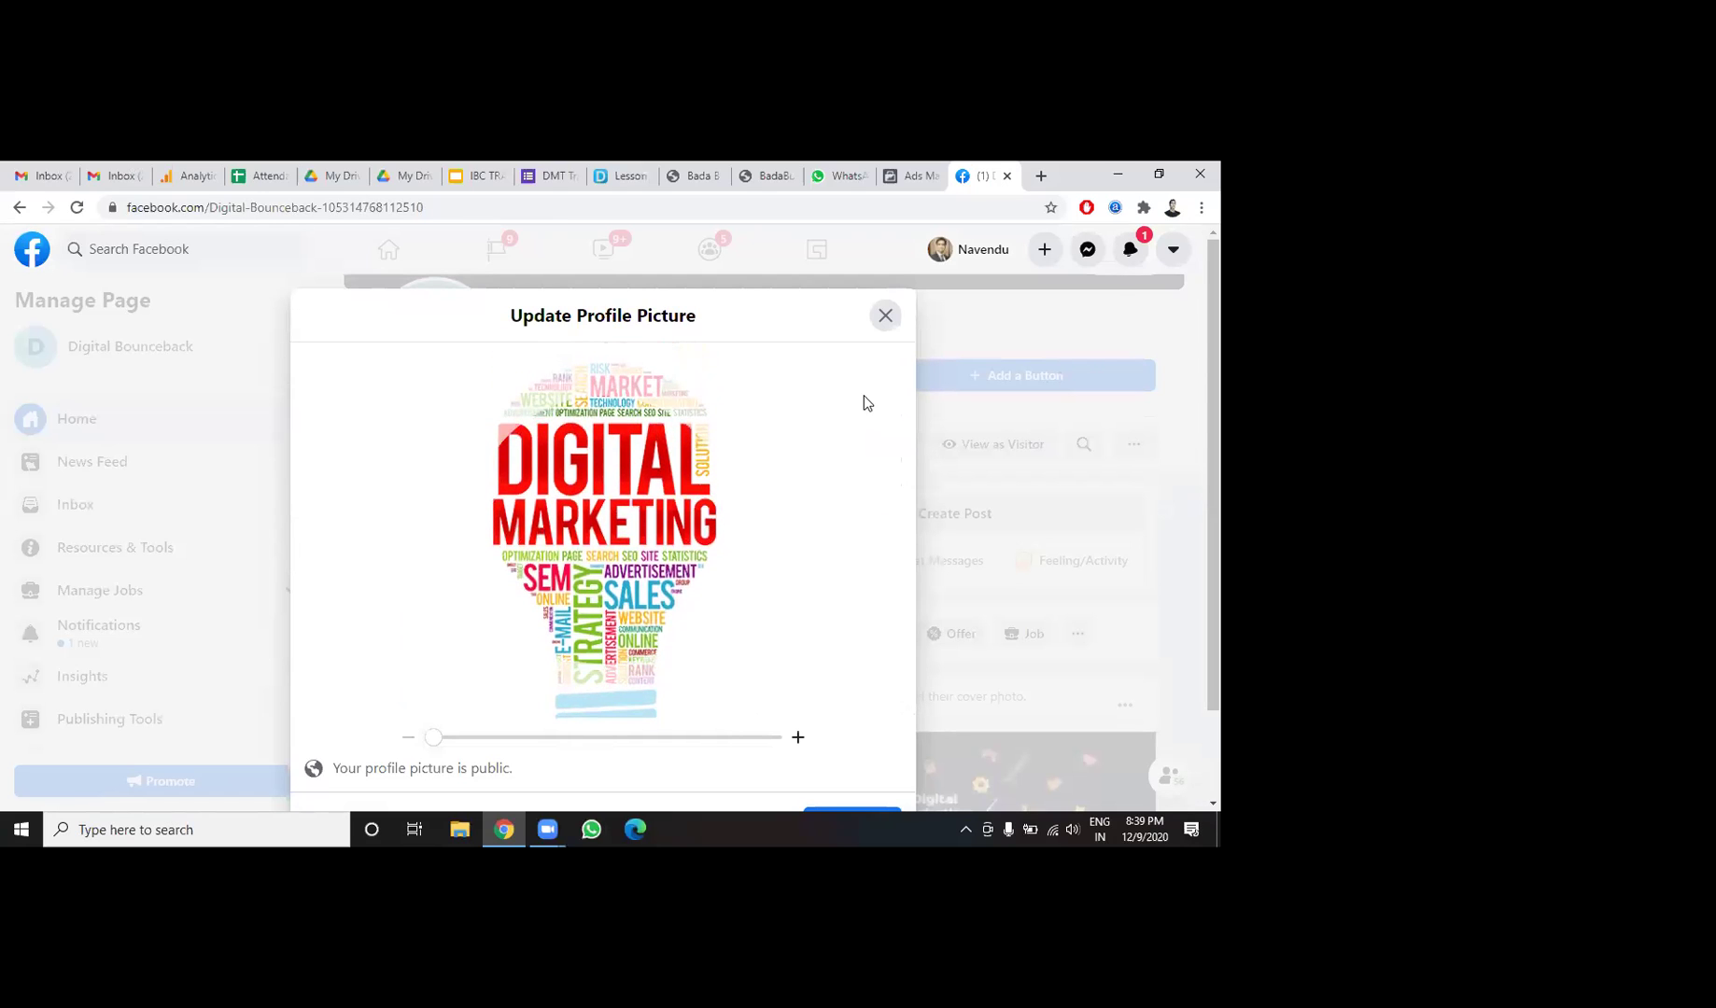
scroll(1122, 285, "down", 1)
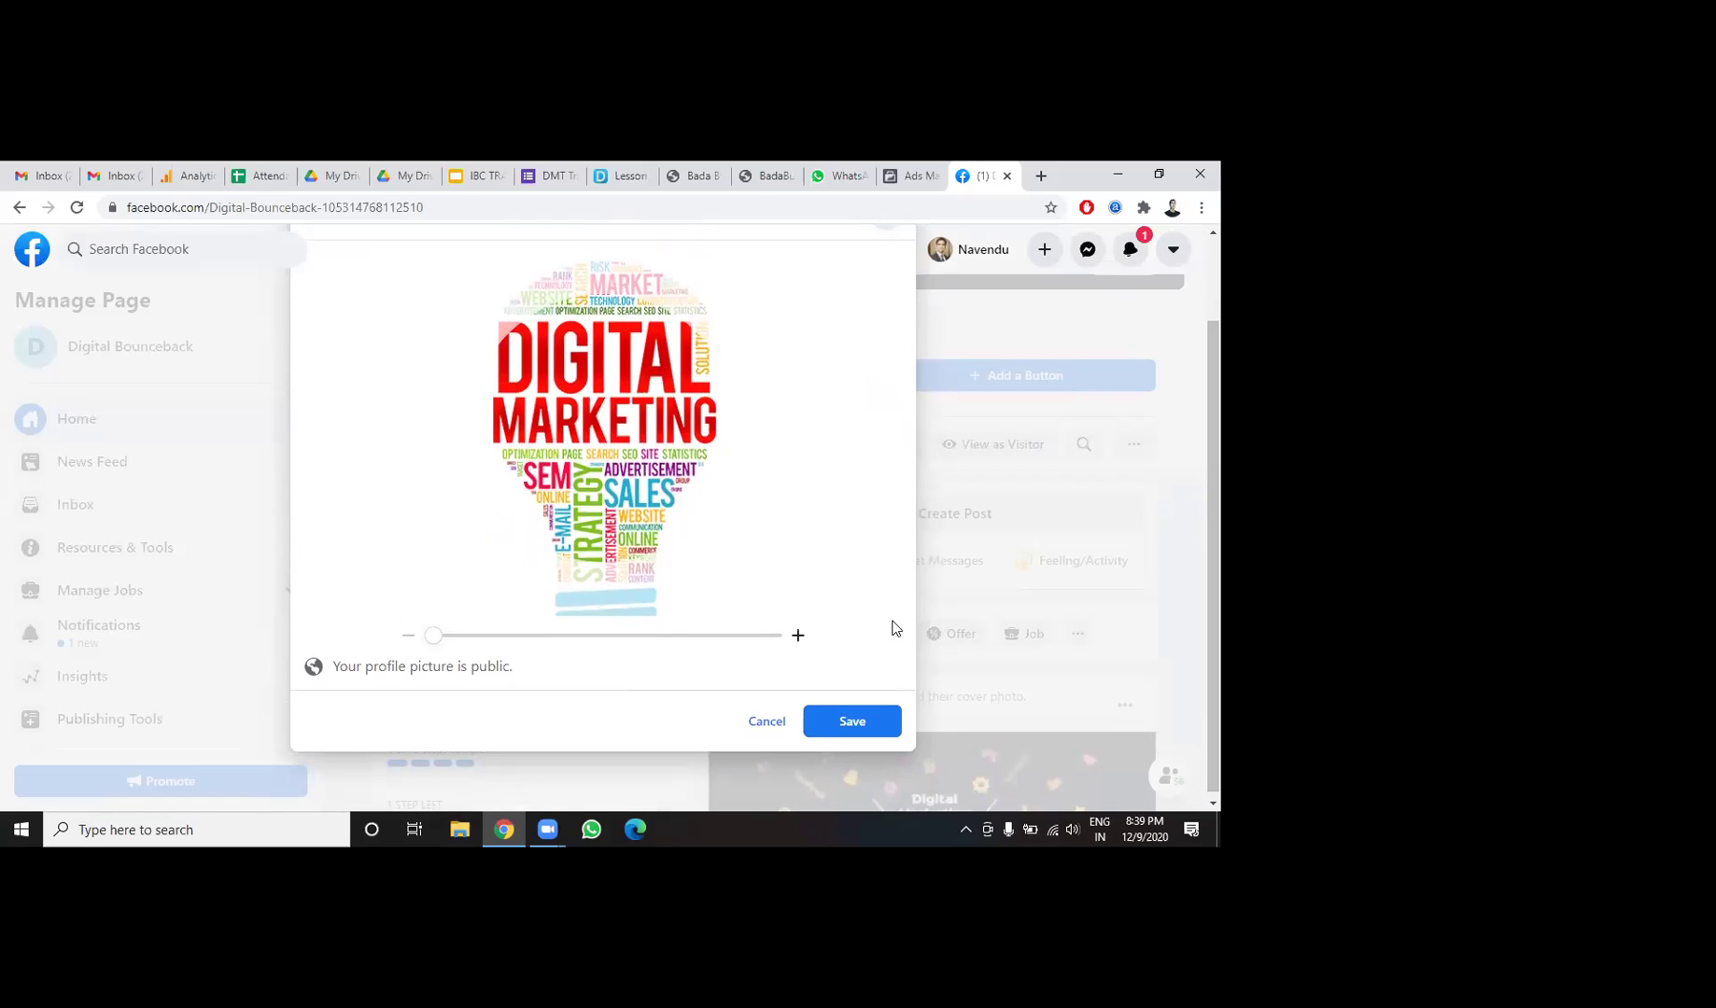
left_click(863, 720)
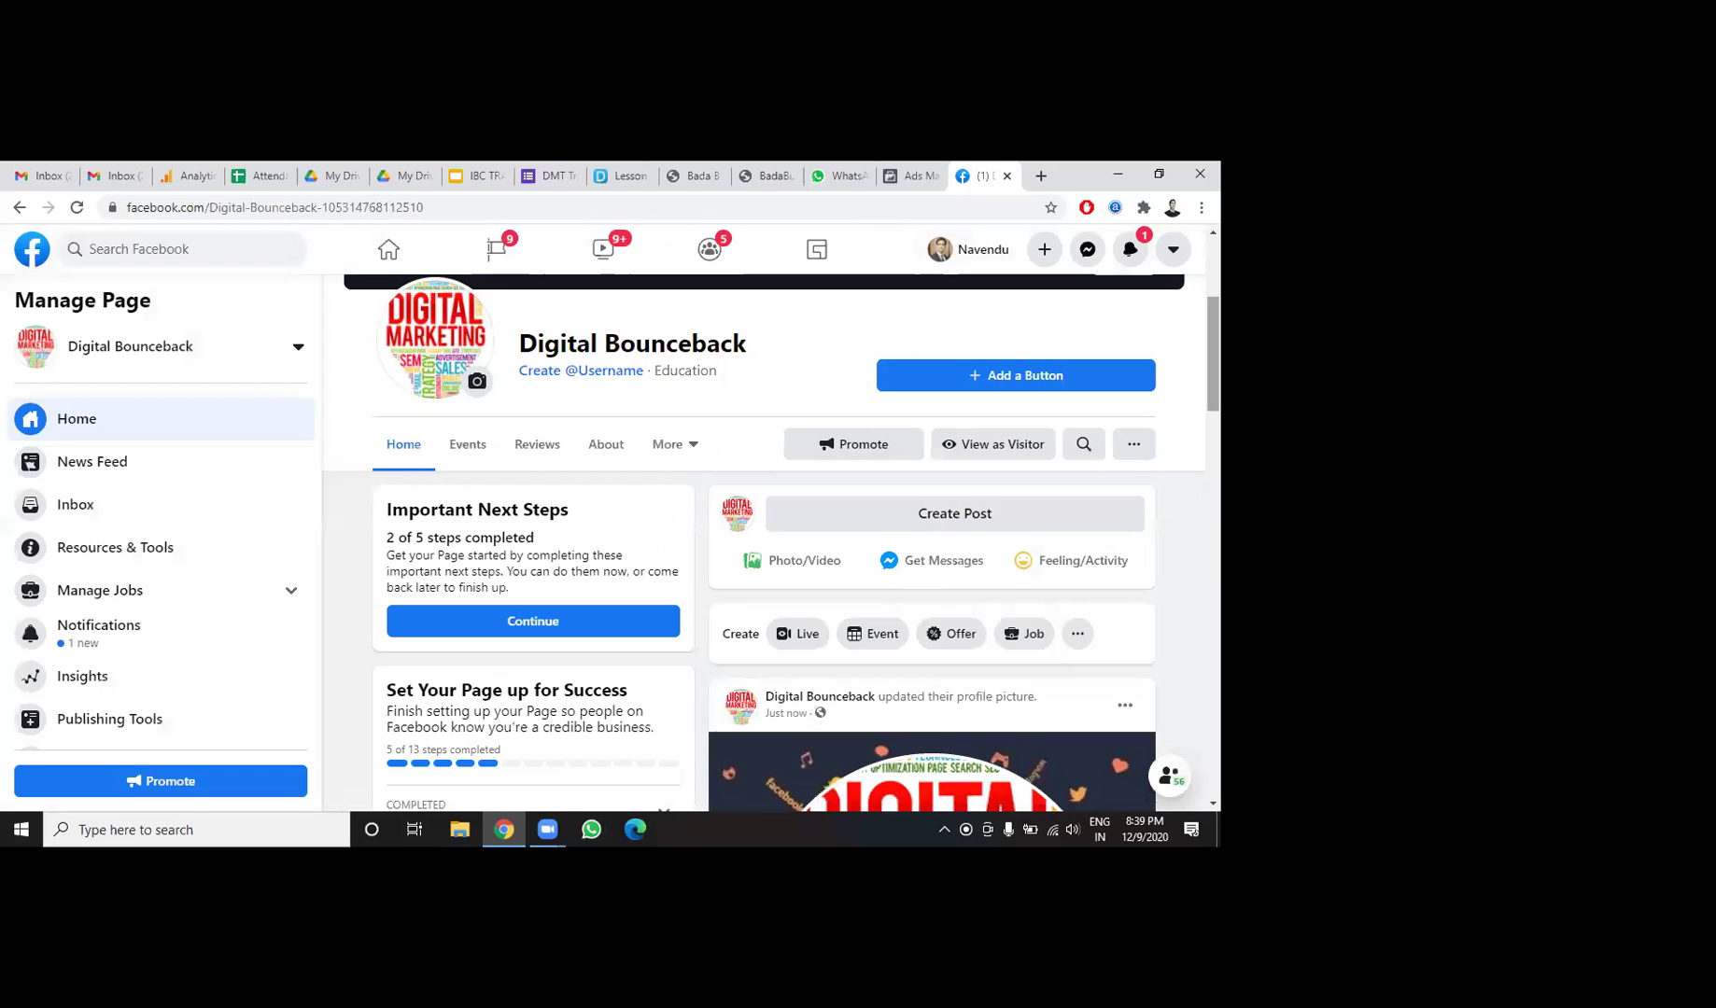
Add a Follow button to the page as the action for visitors.
scroll(1212, 355, "up", 2)
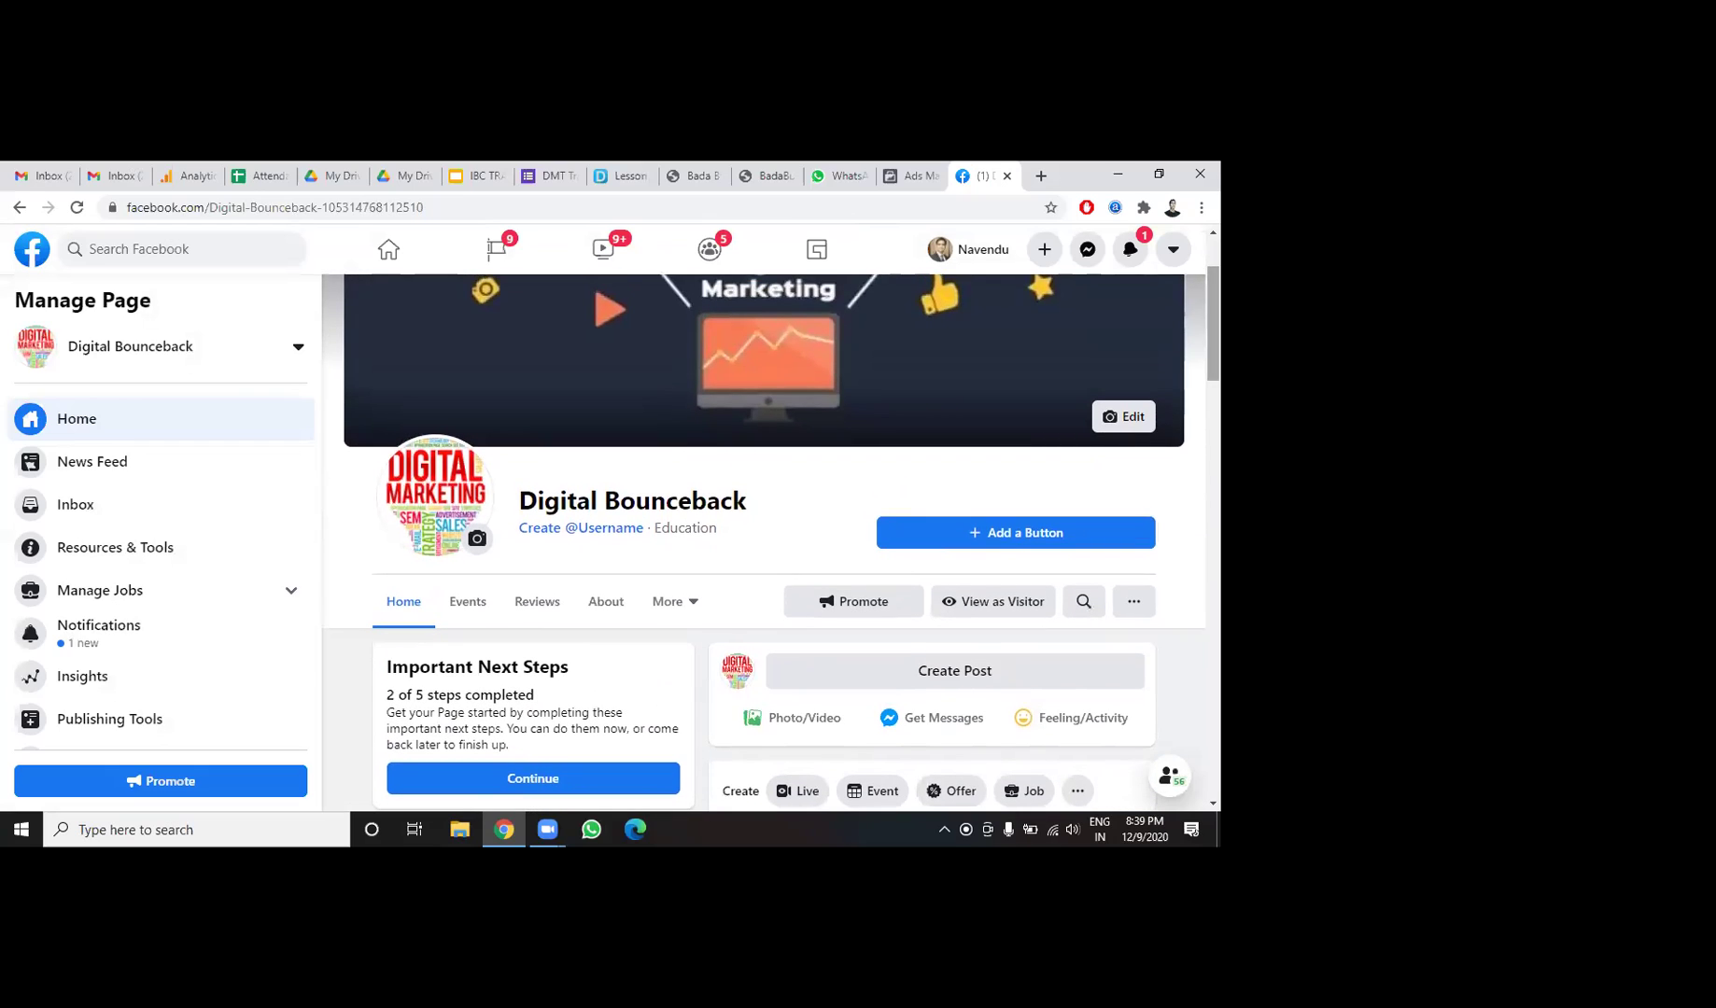
left_click(996, 534)
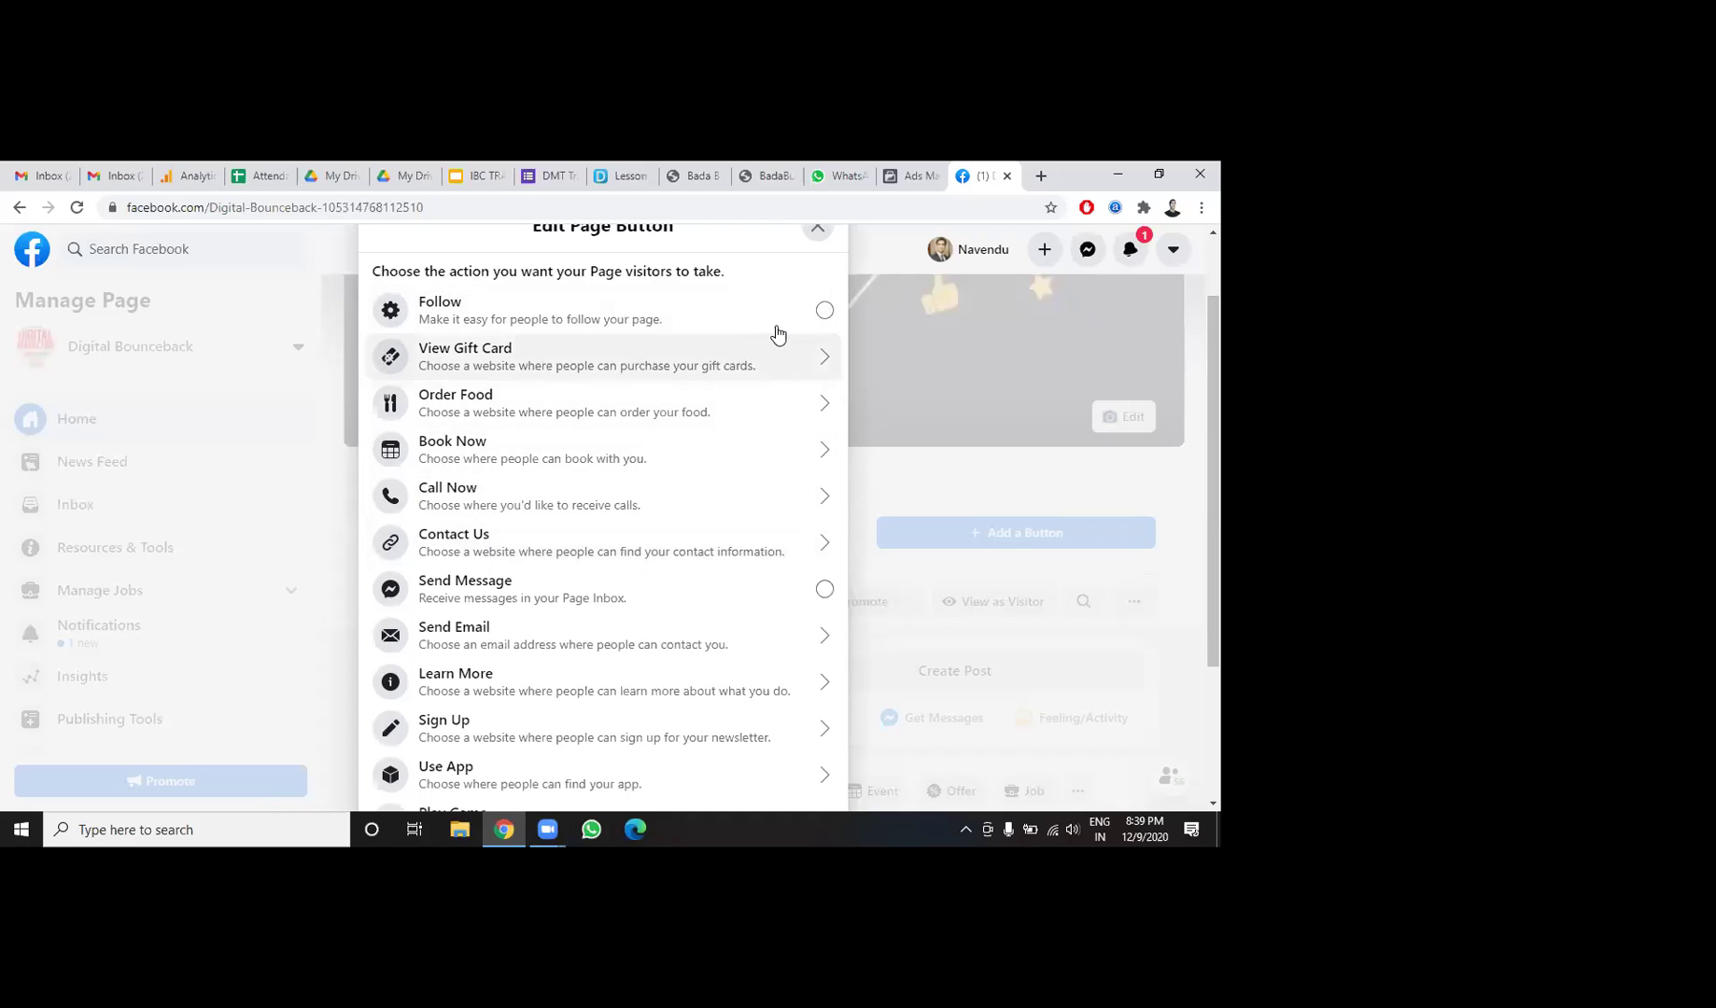
left_click(825, 311)
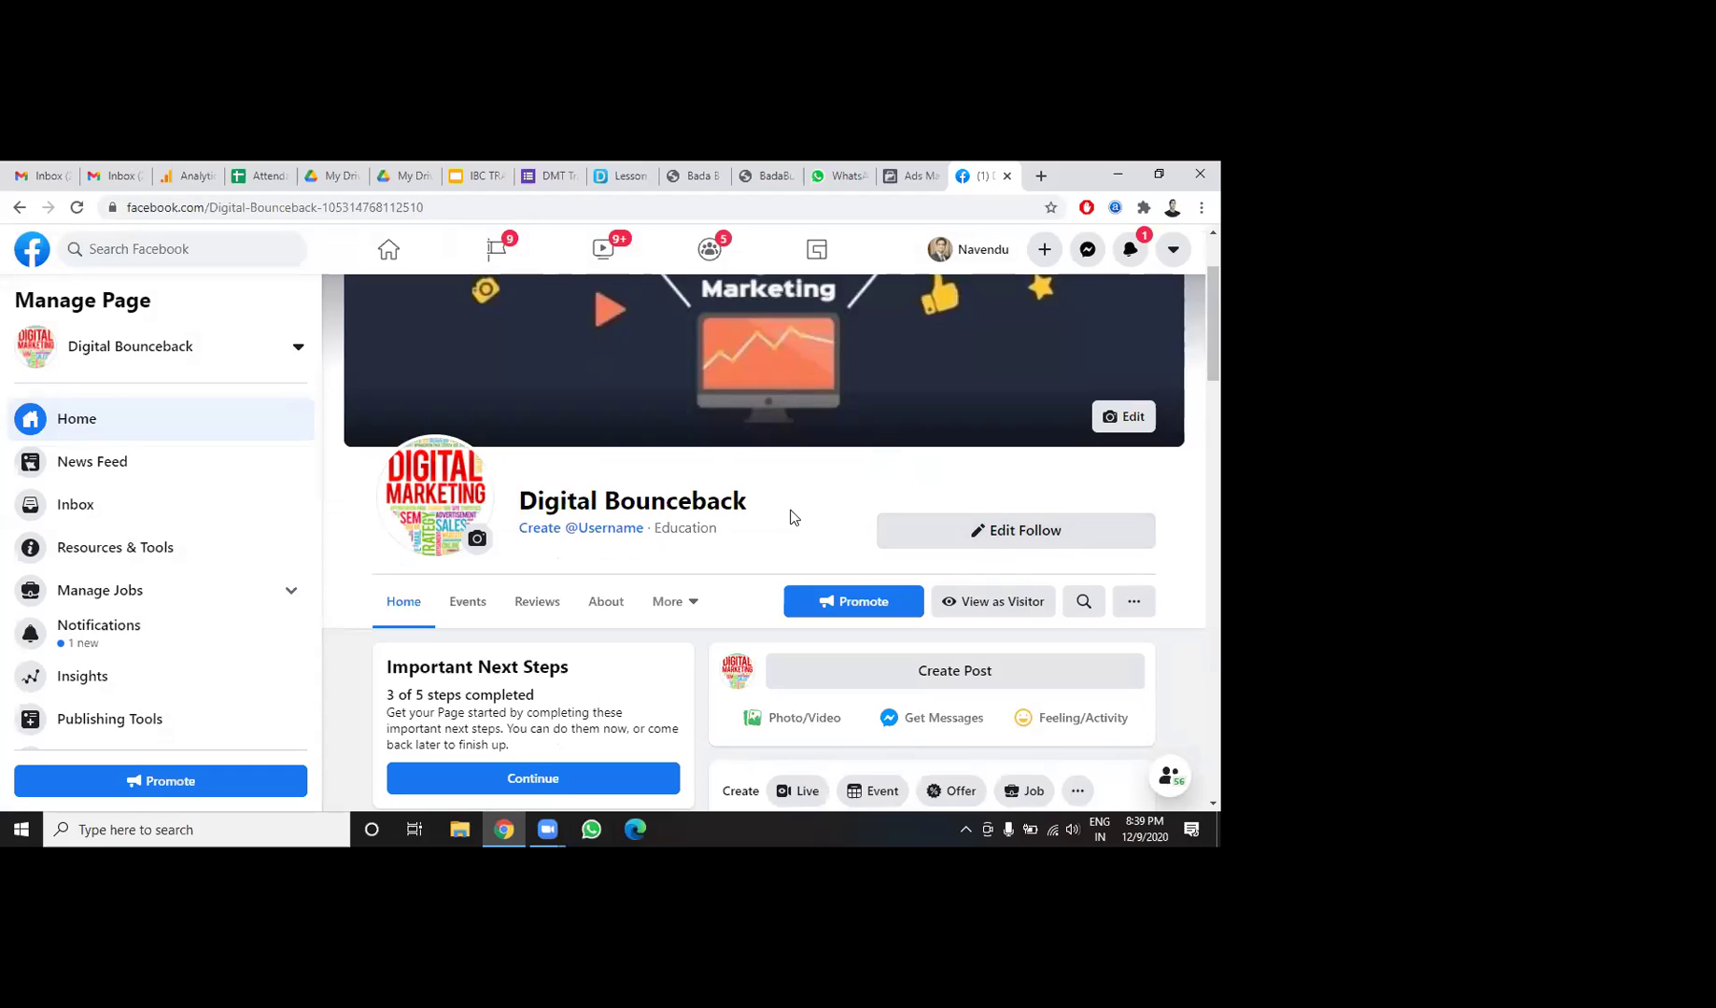
Open the Ads Manager ad accounts overview at facebook.com/ads/manage.
left_click(393, 207)
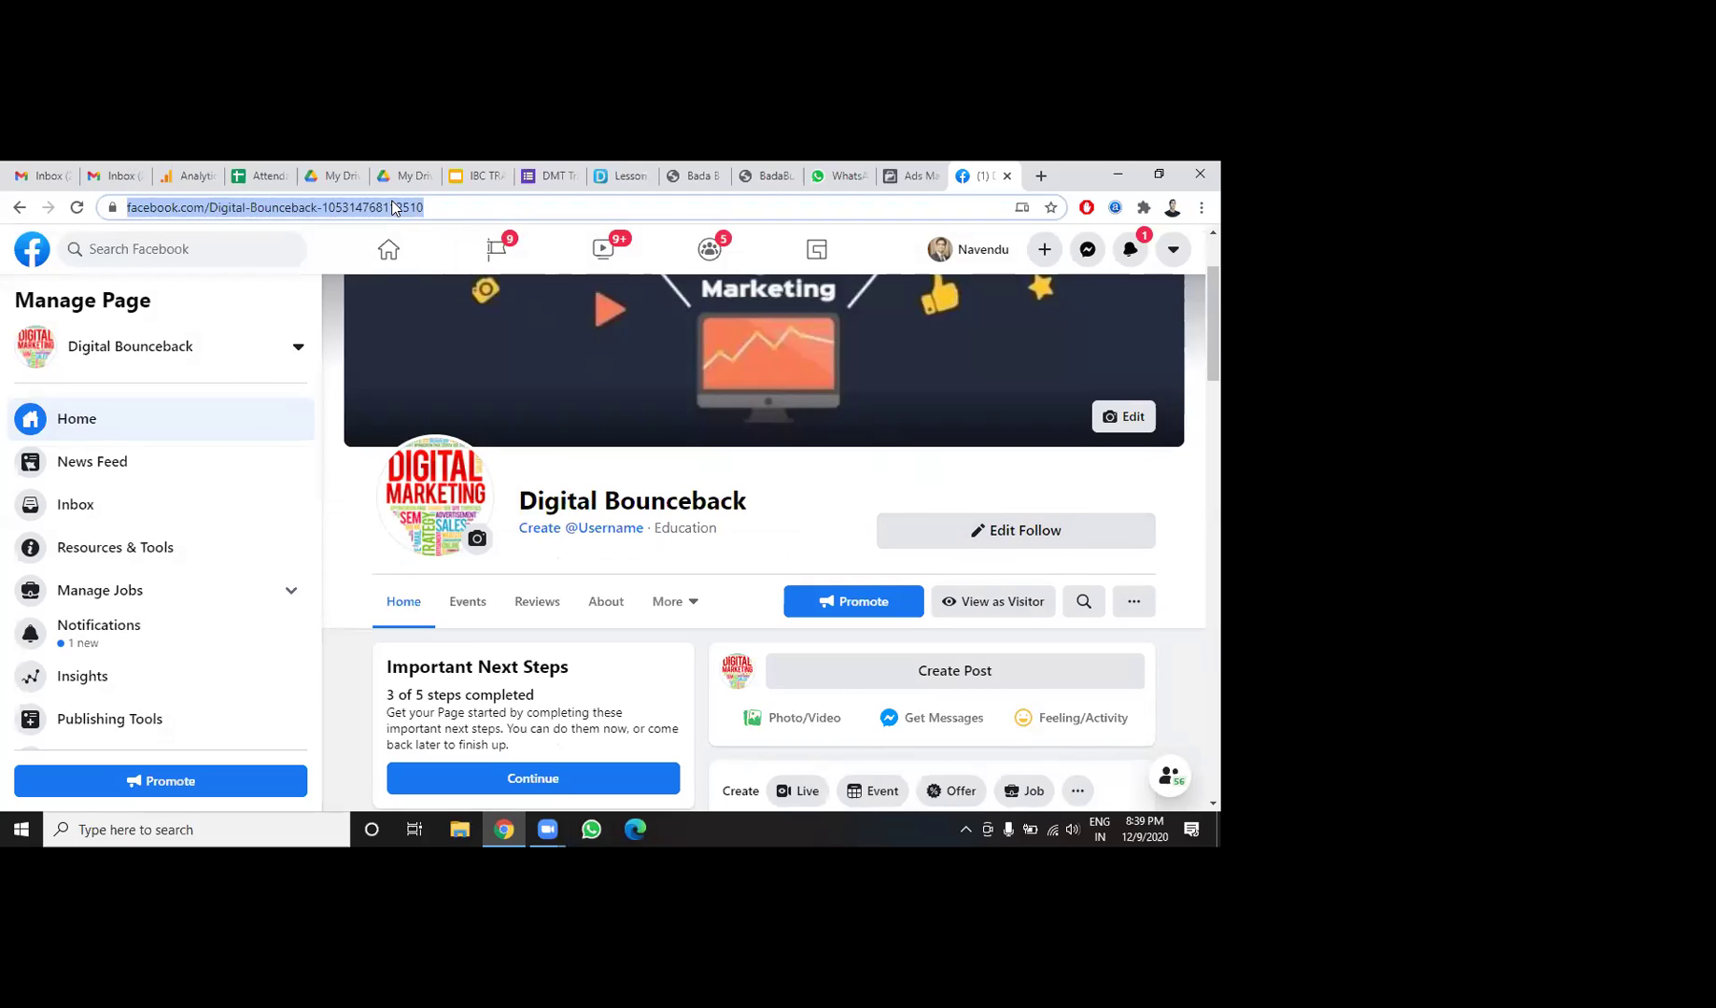
type("facebook.com/ads/manage")
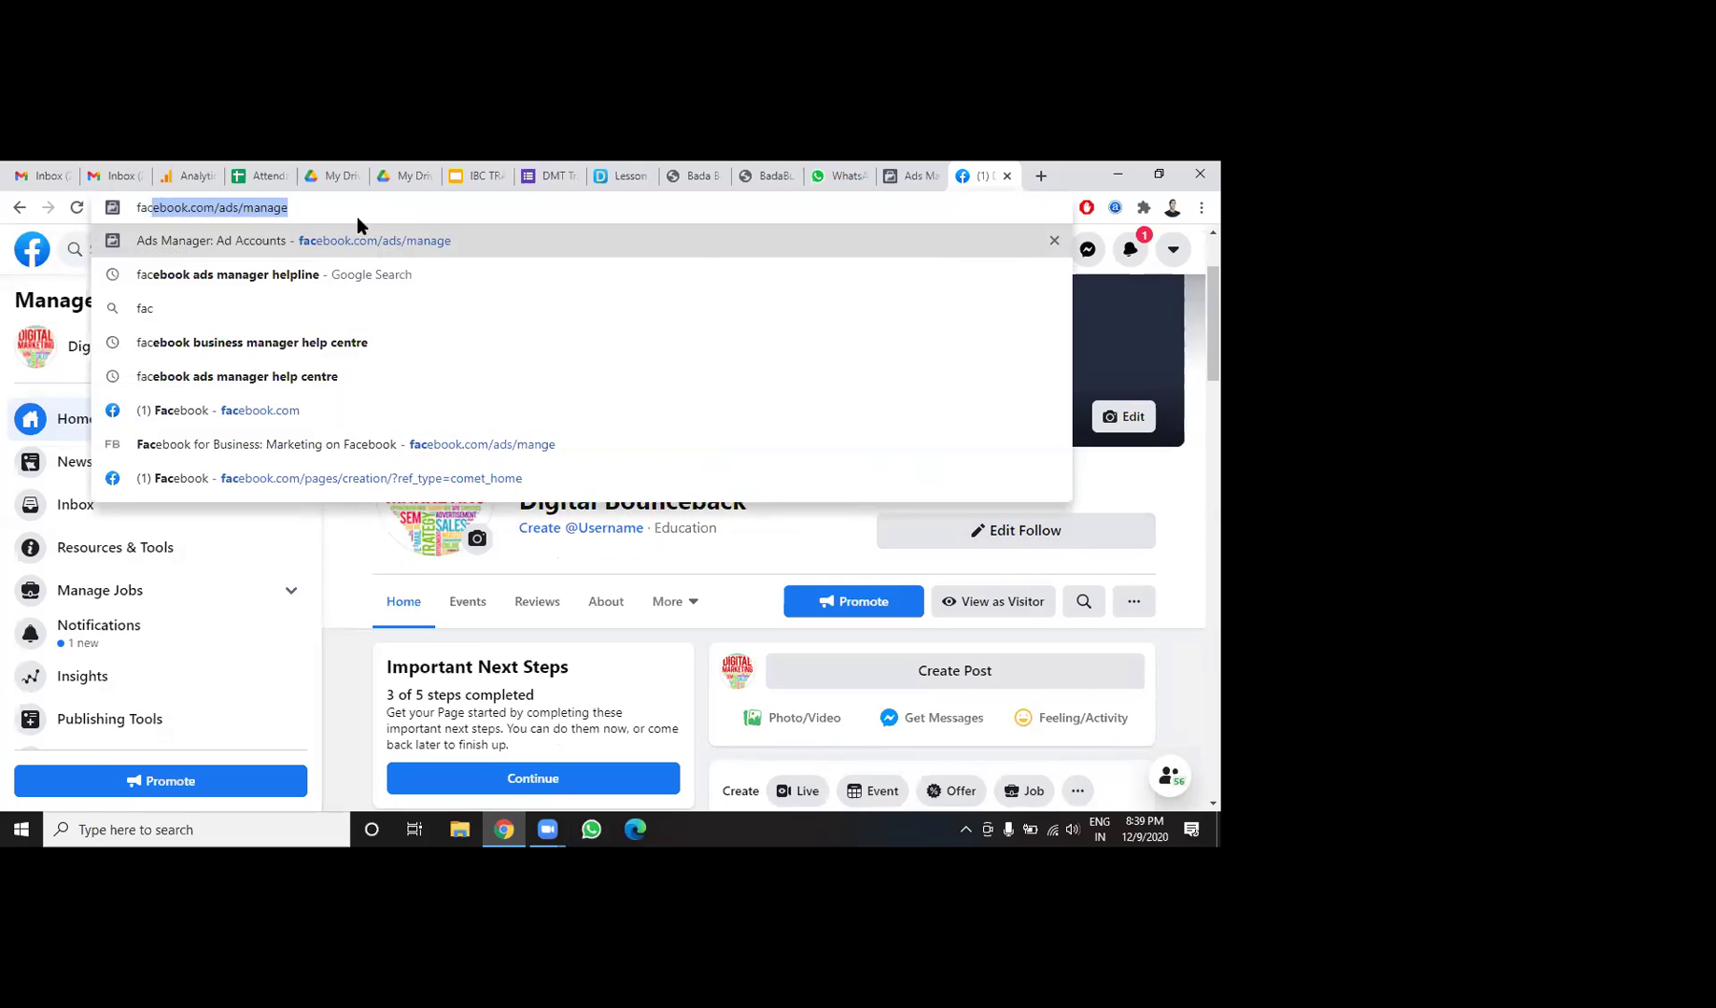
left_click(336, 204)
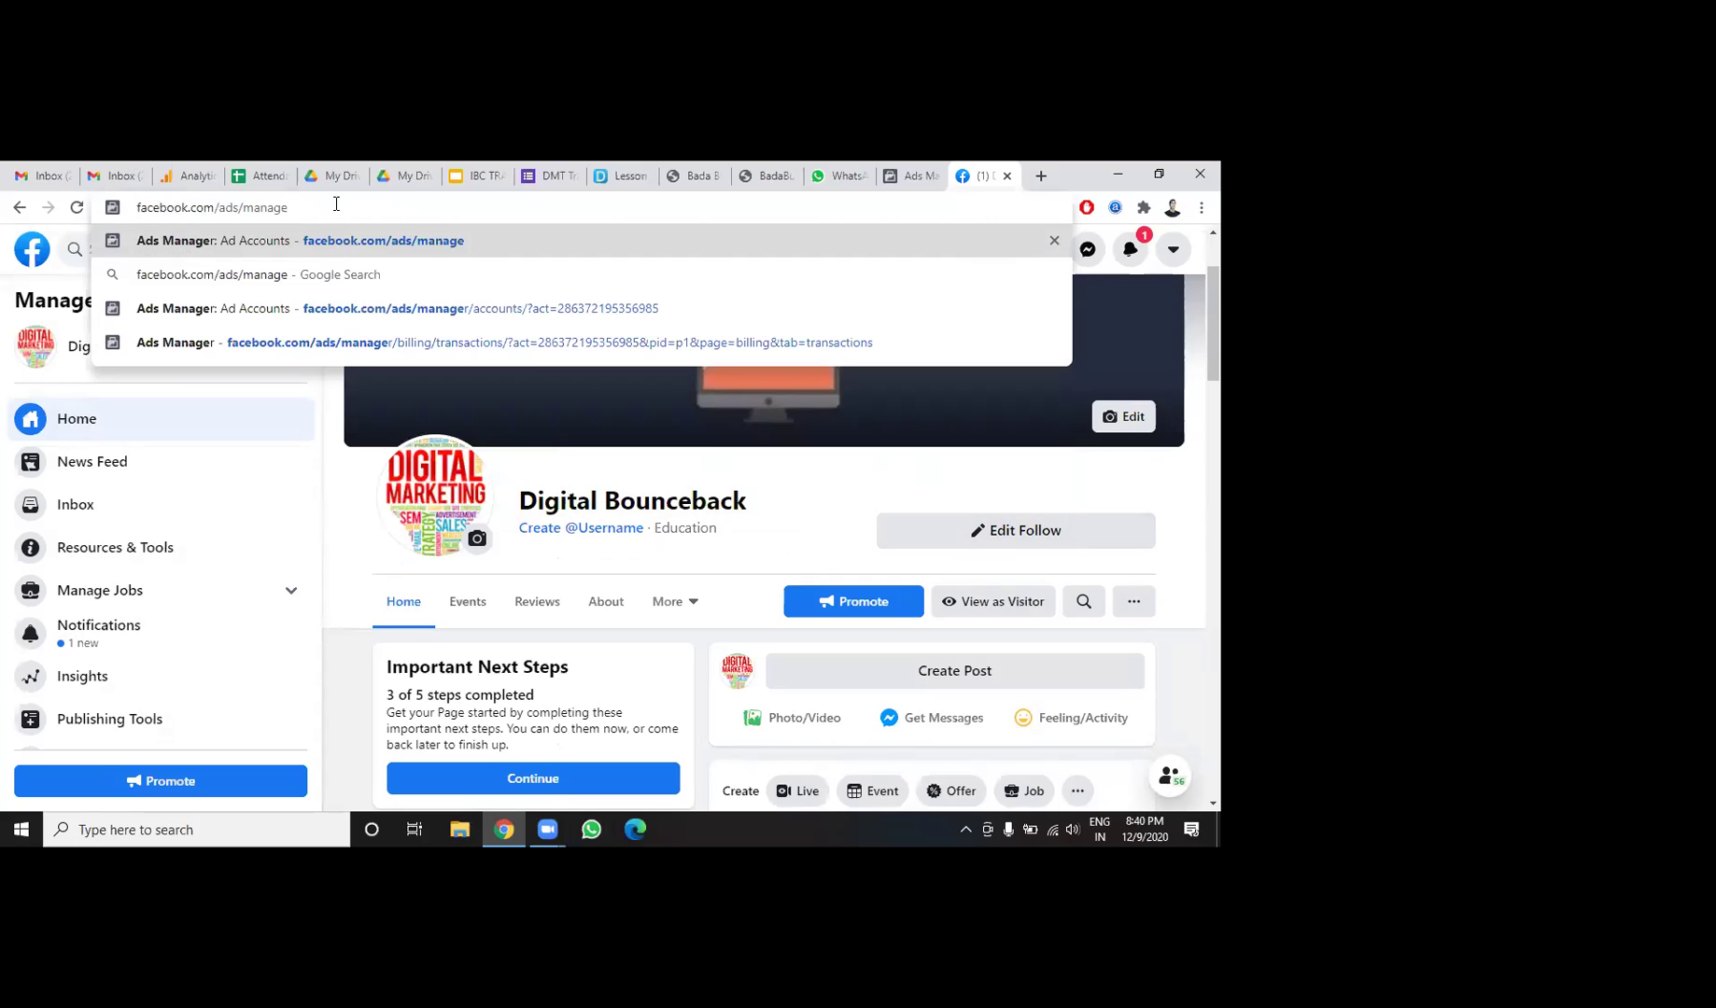
key("Return")
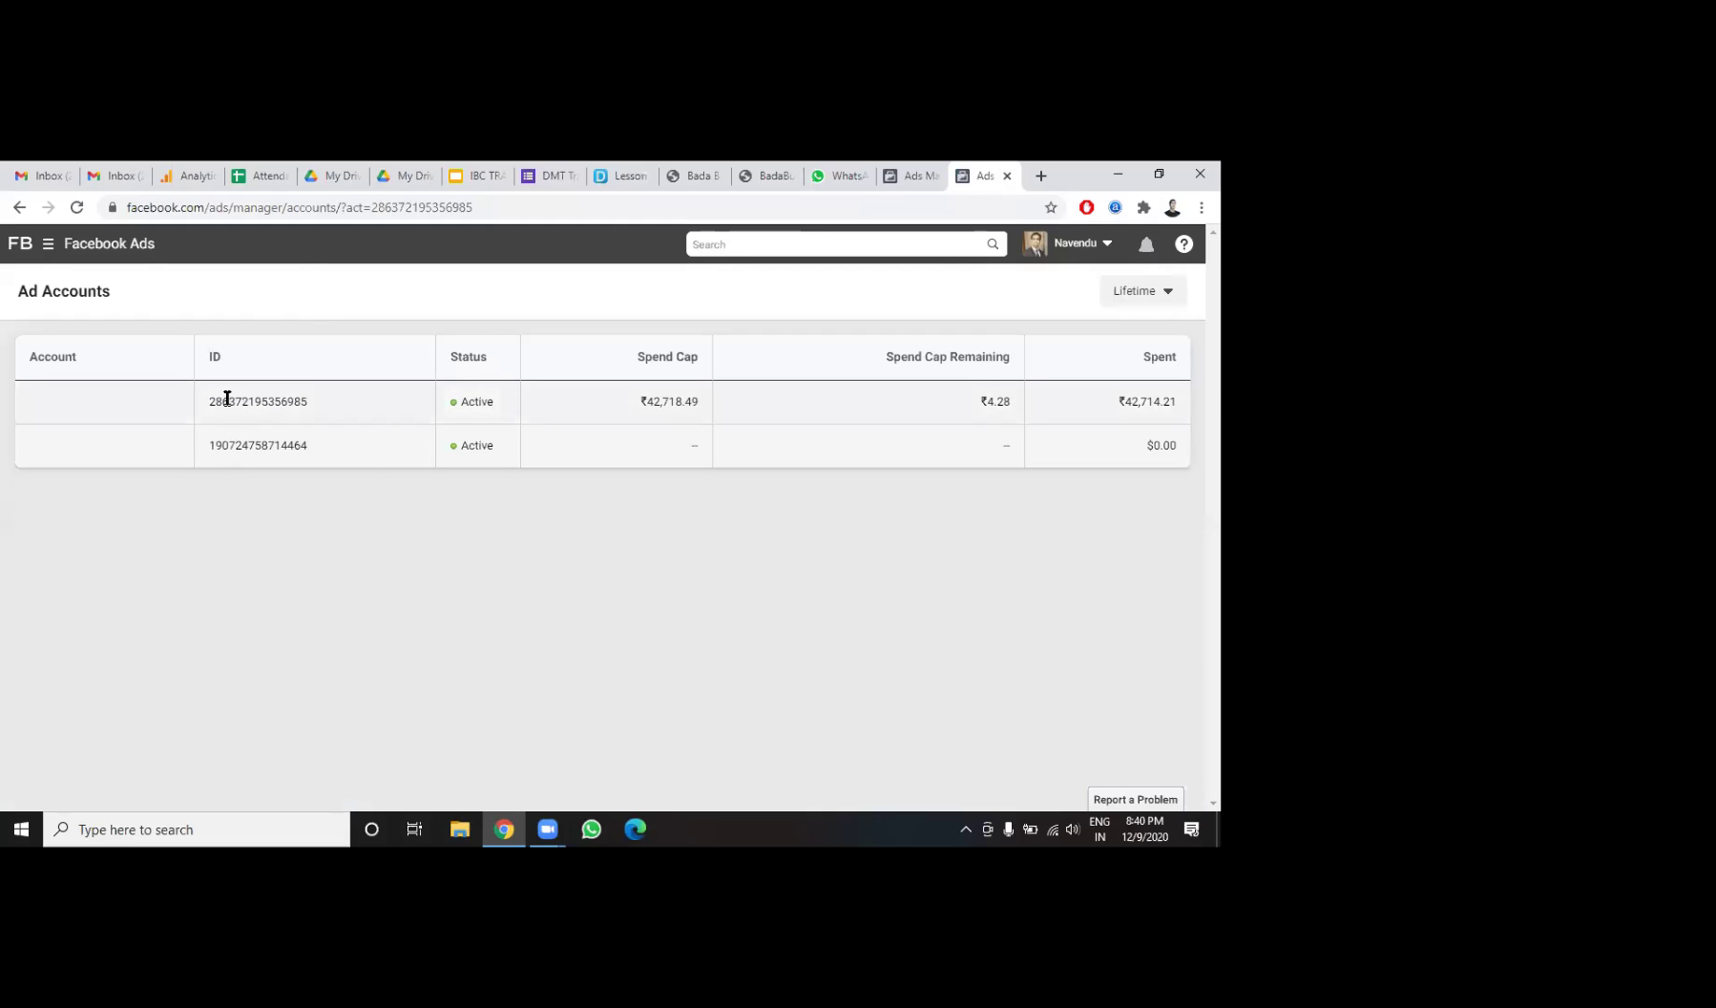
Open the Ad Accounts section of the business's Business Settings.
left_click(49, 245)
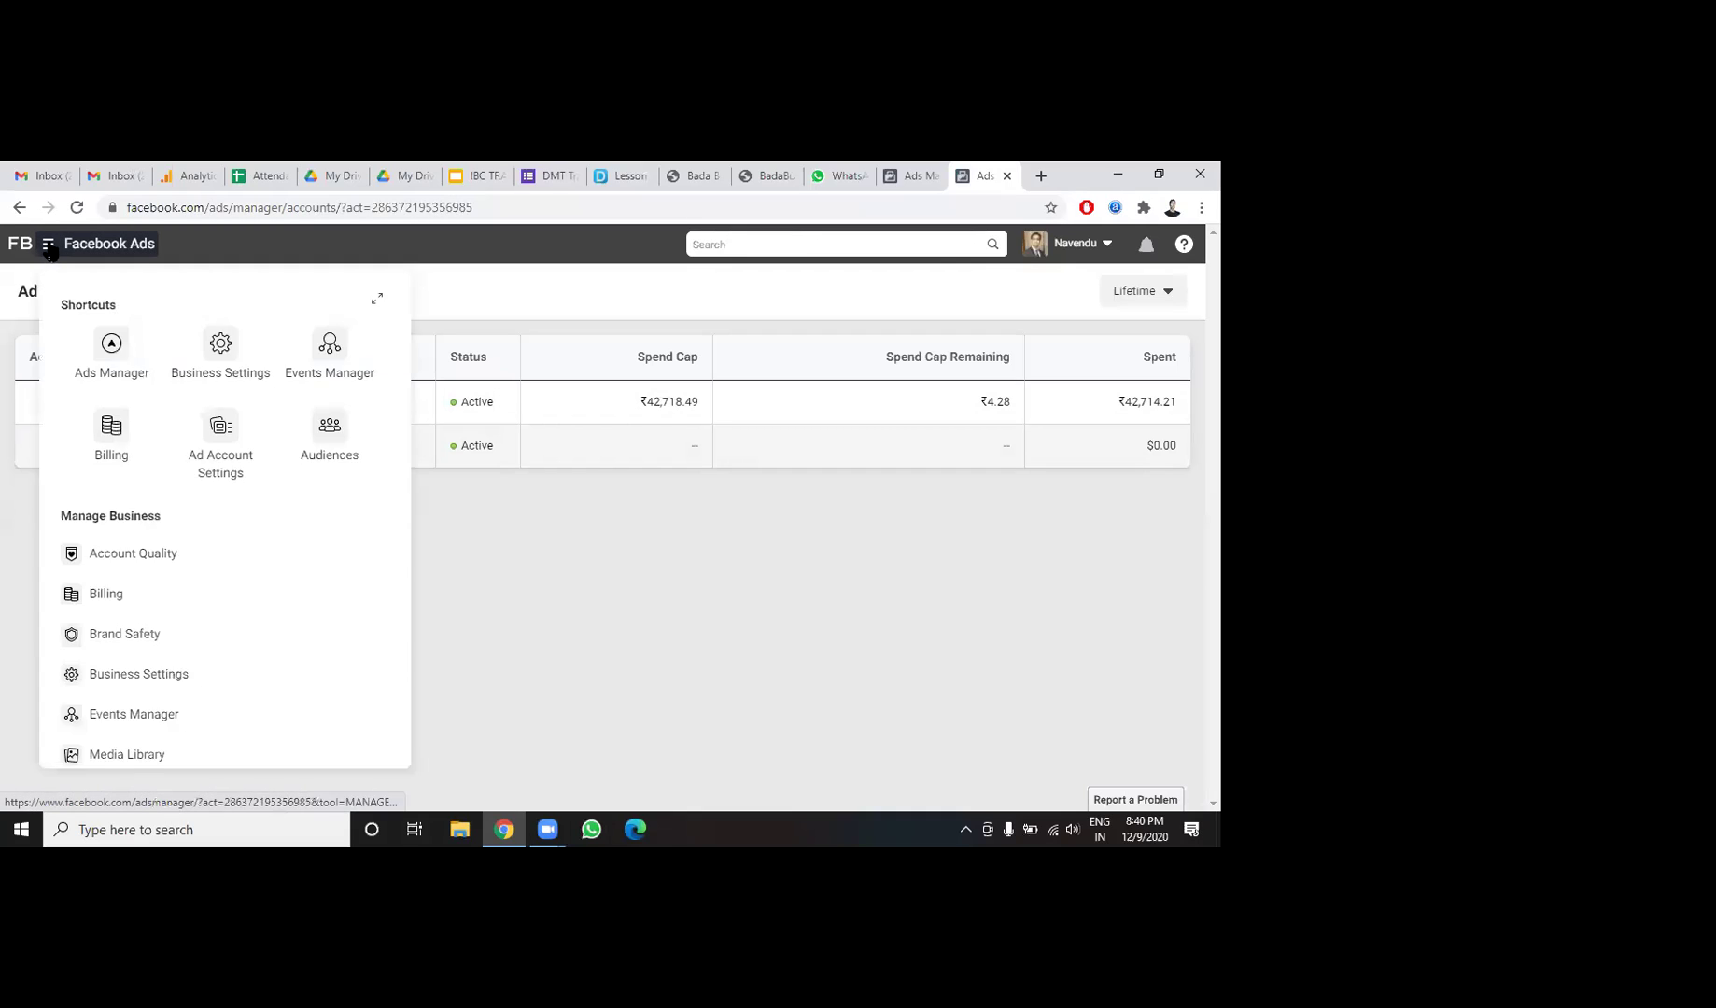
left_click(218, 350)
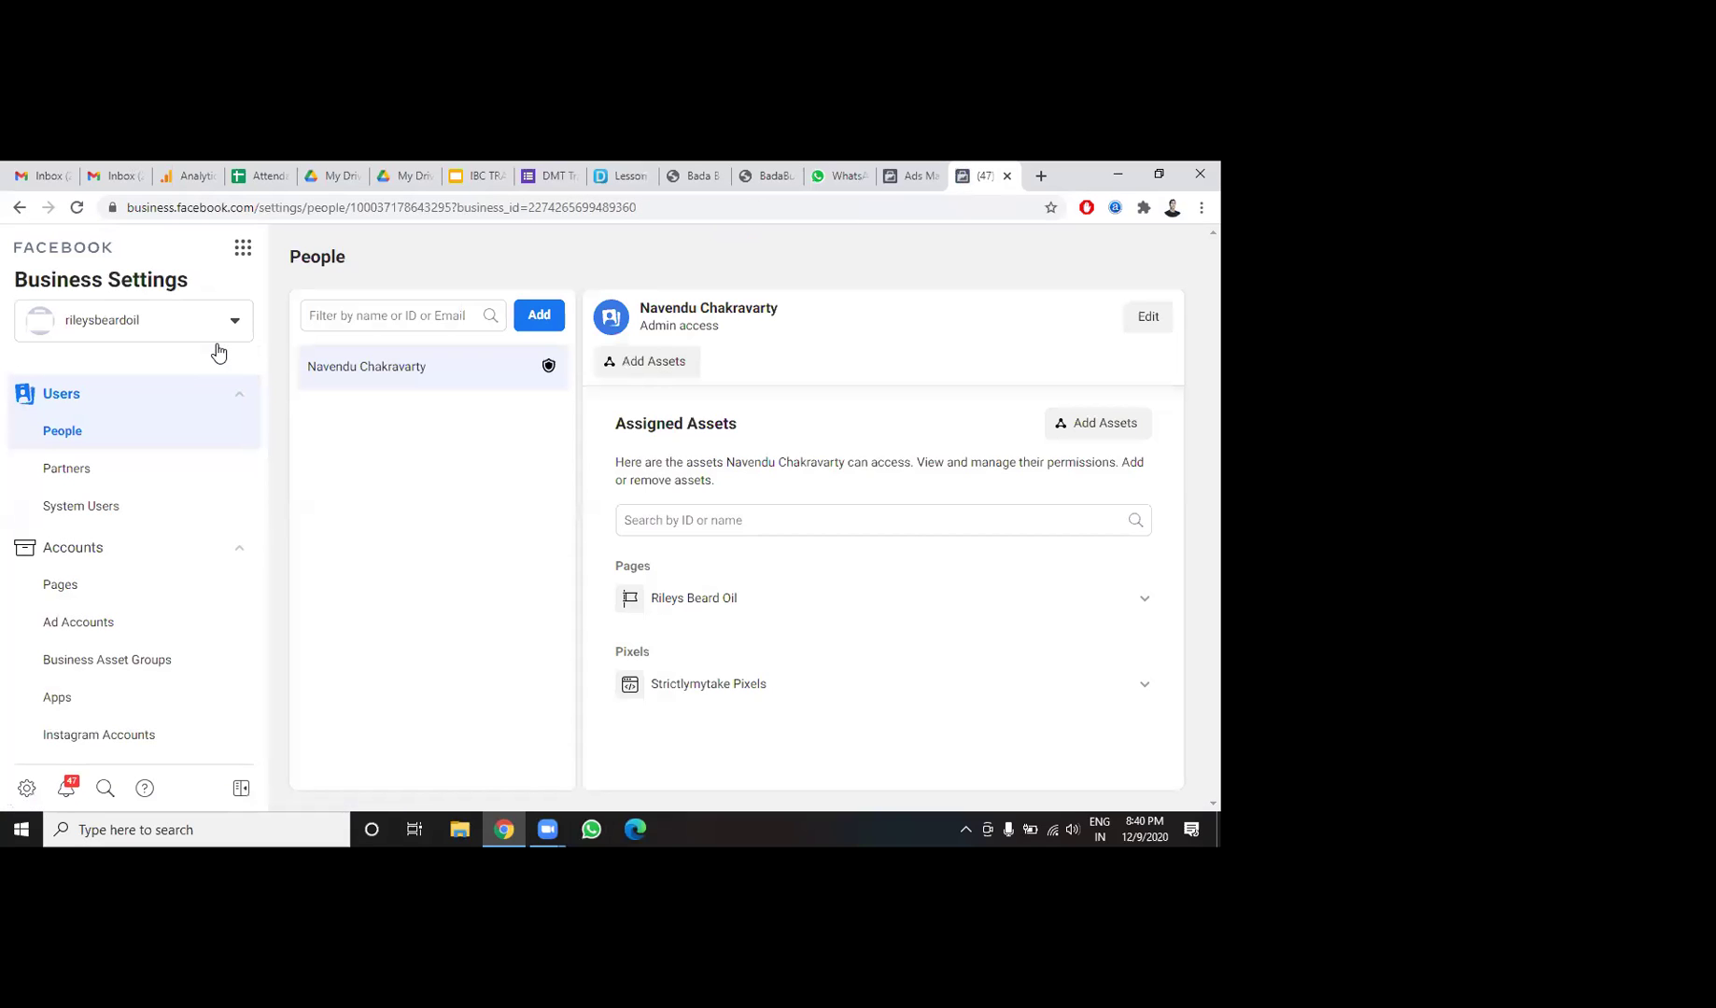
left_click(89, 633)
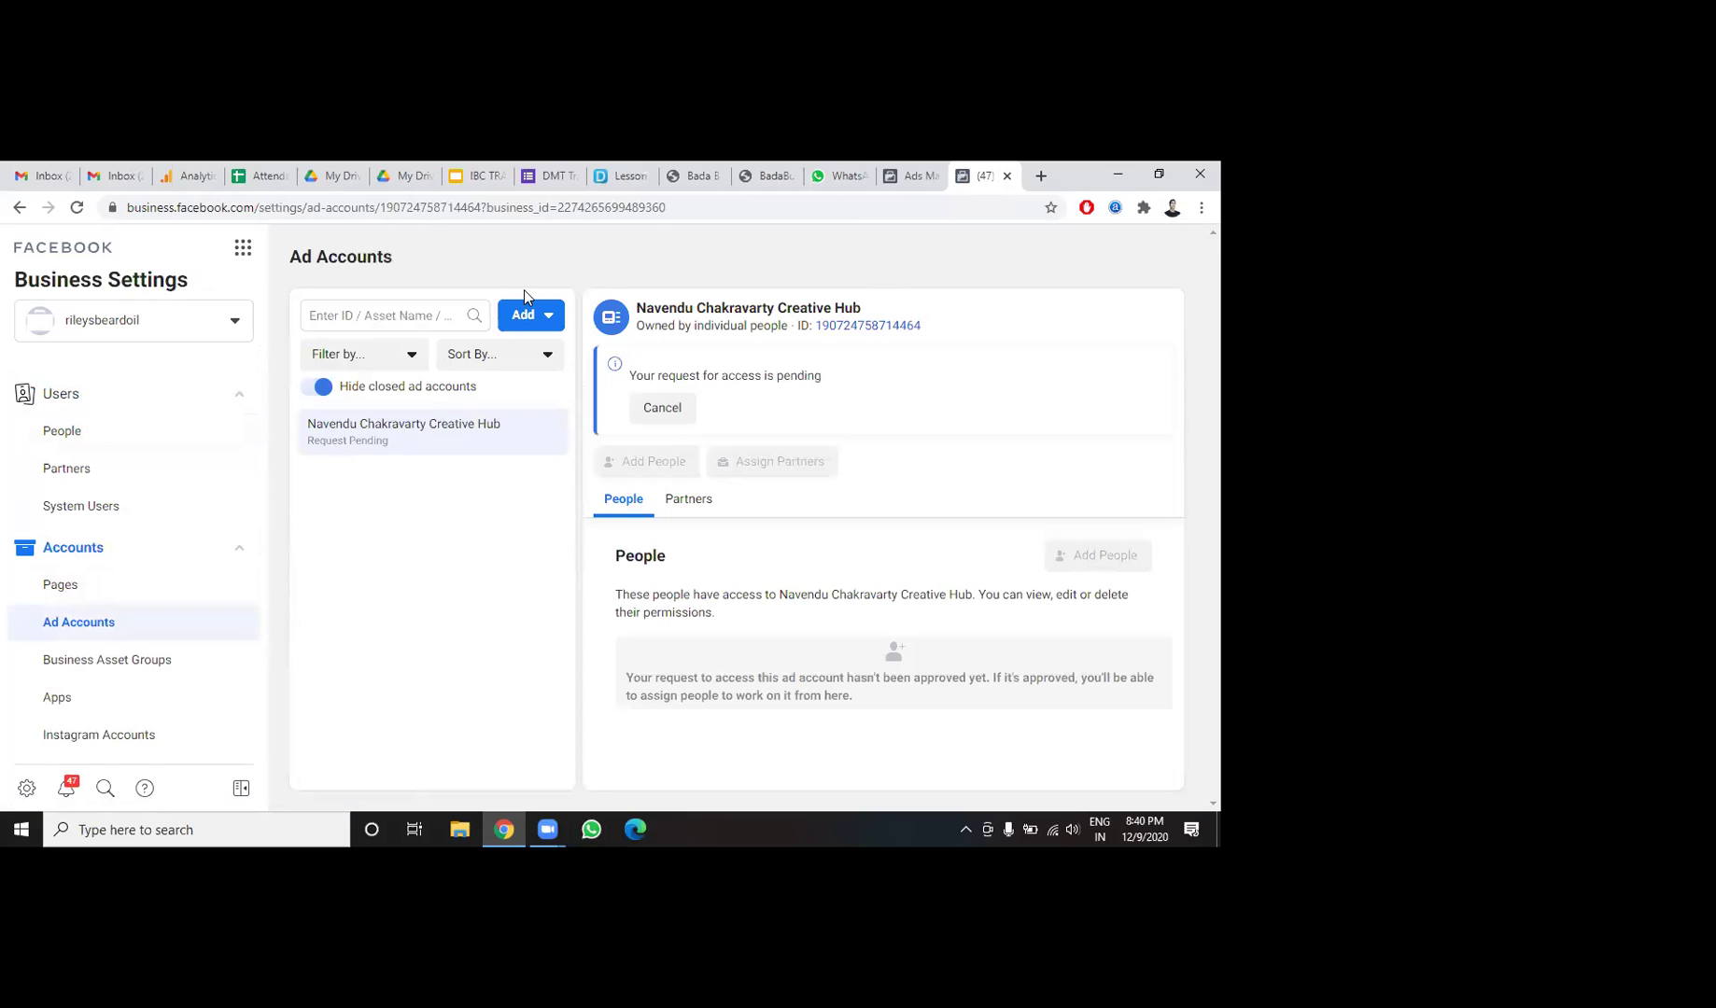
Examine the form for creating a new ad account, including its time zone options, and close it without creating one.
left_click(549, 322)
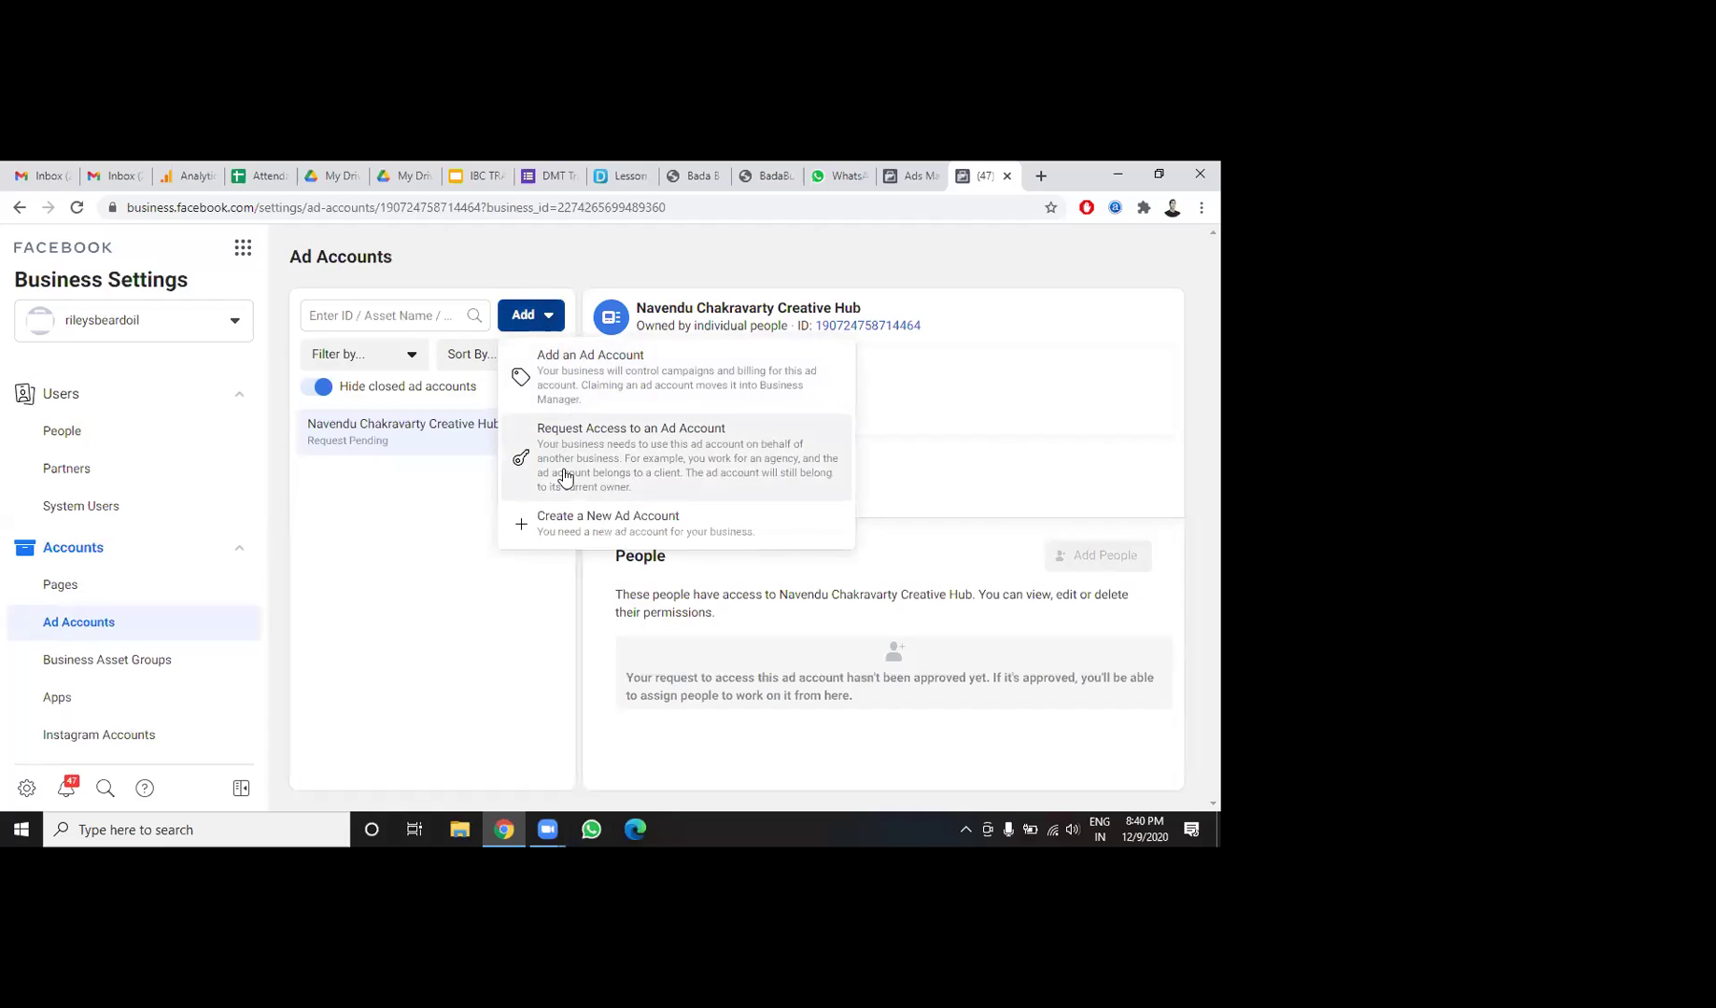
left_click(573, 528)
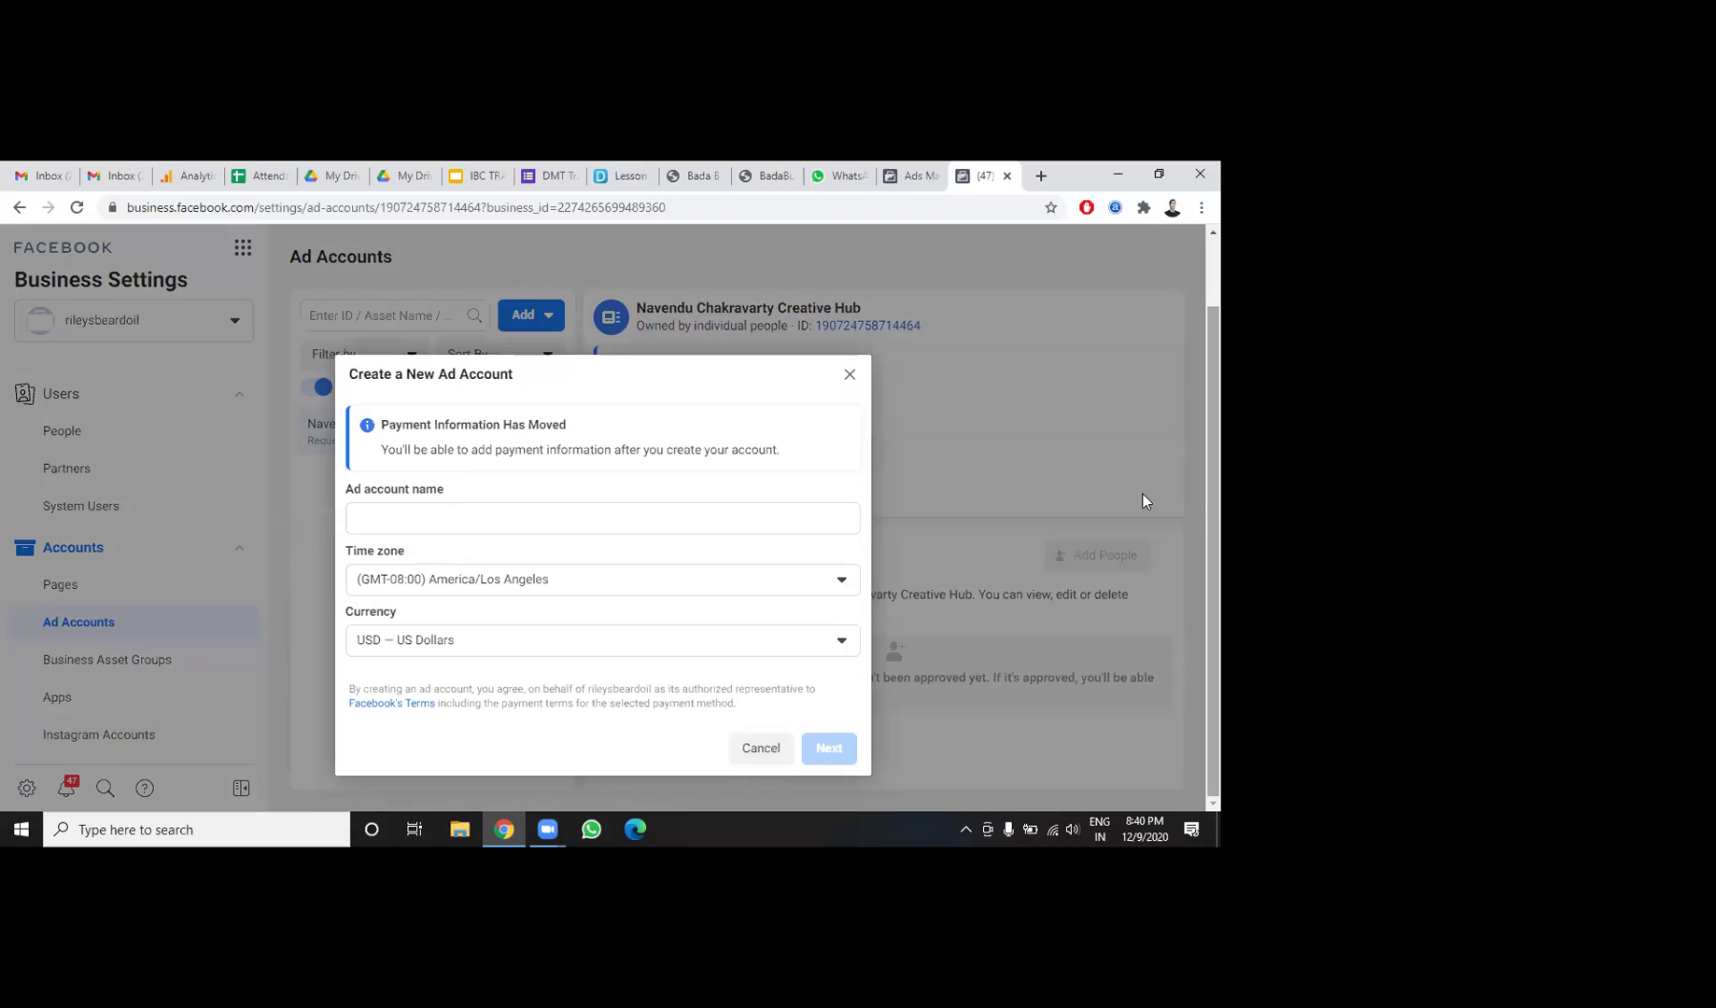
left_click(472, 520)
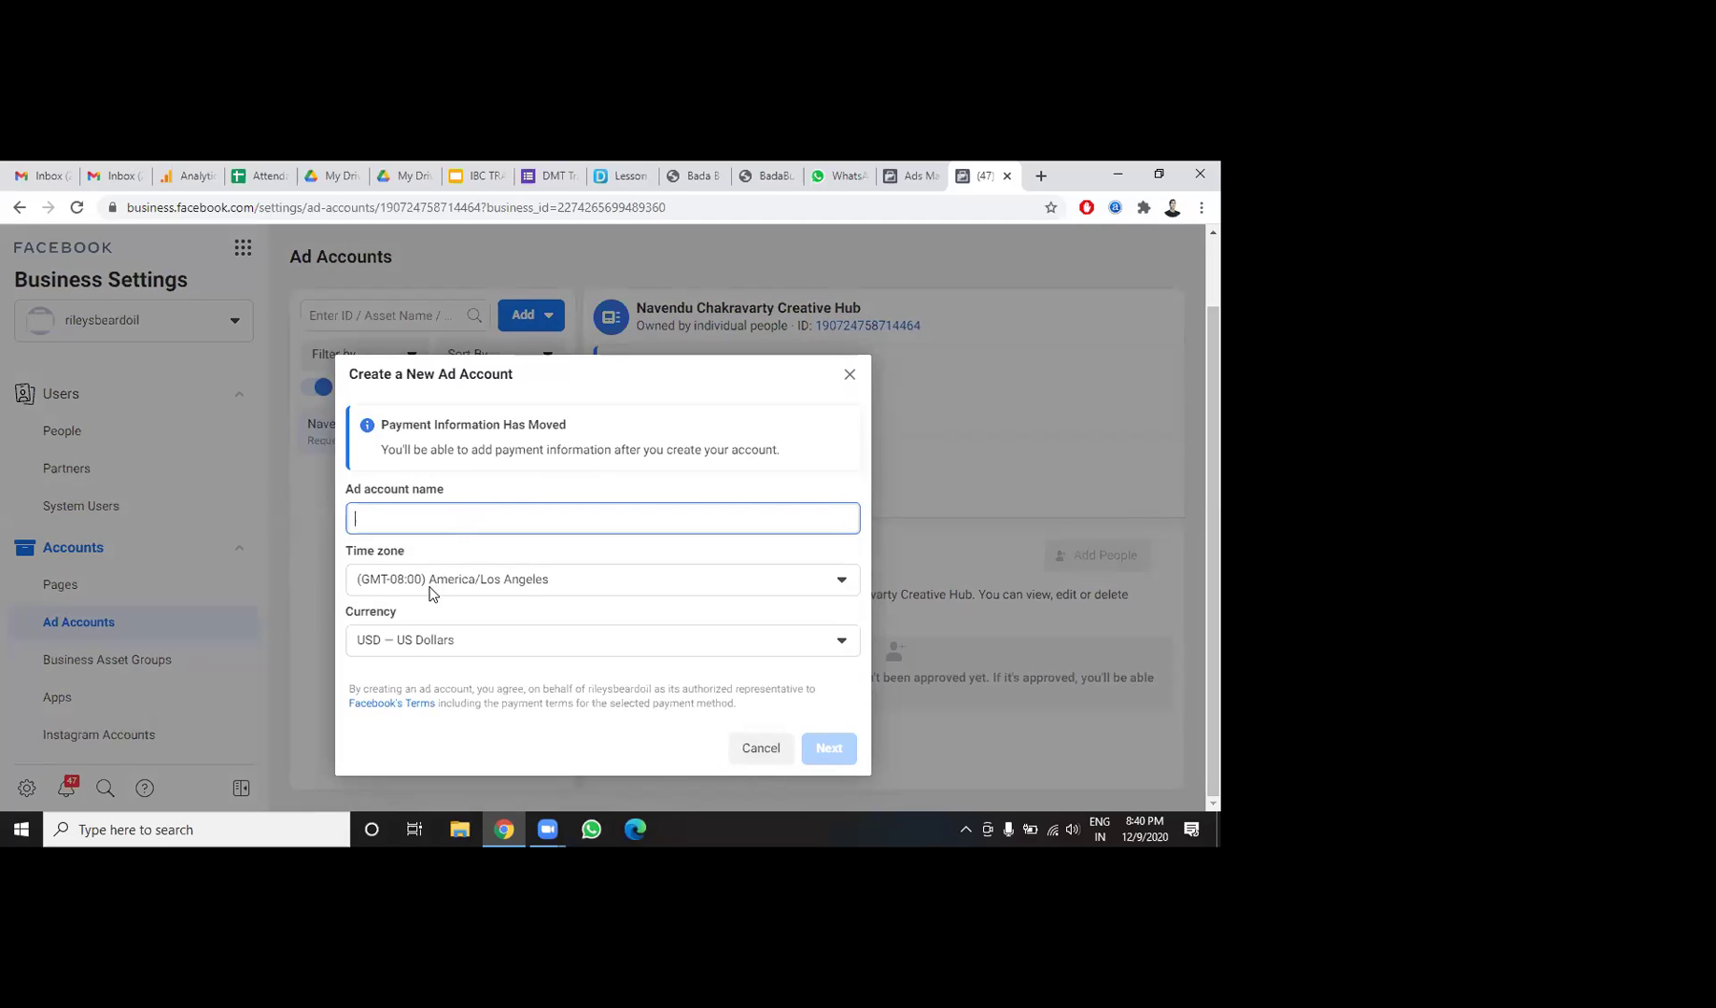
key("Tab")
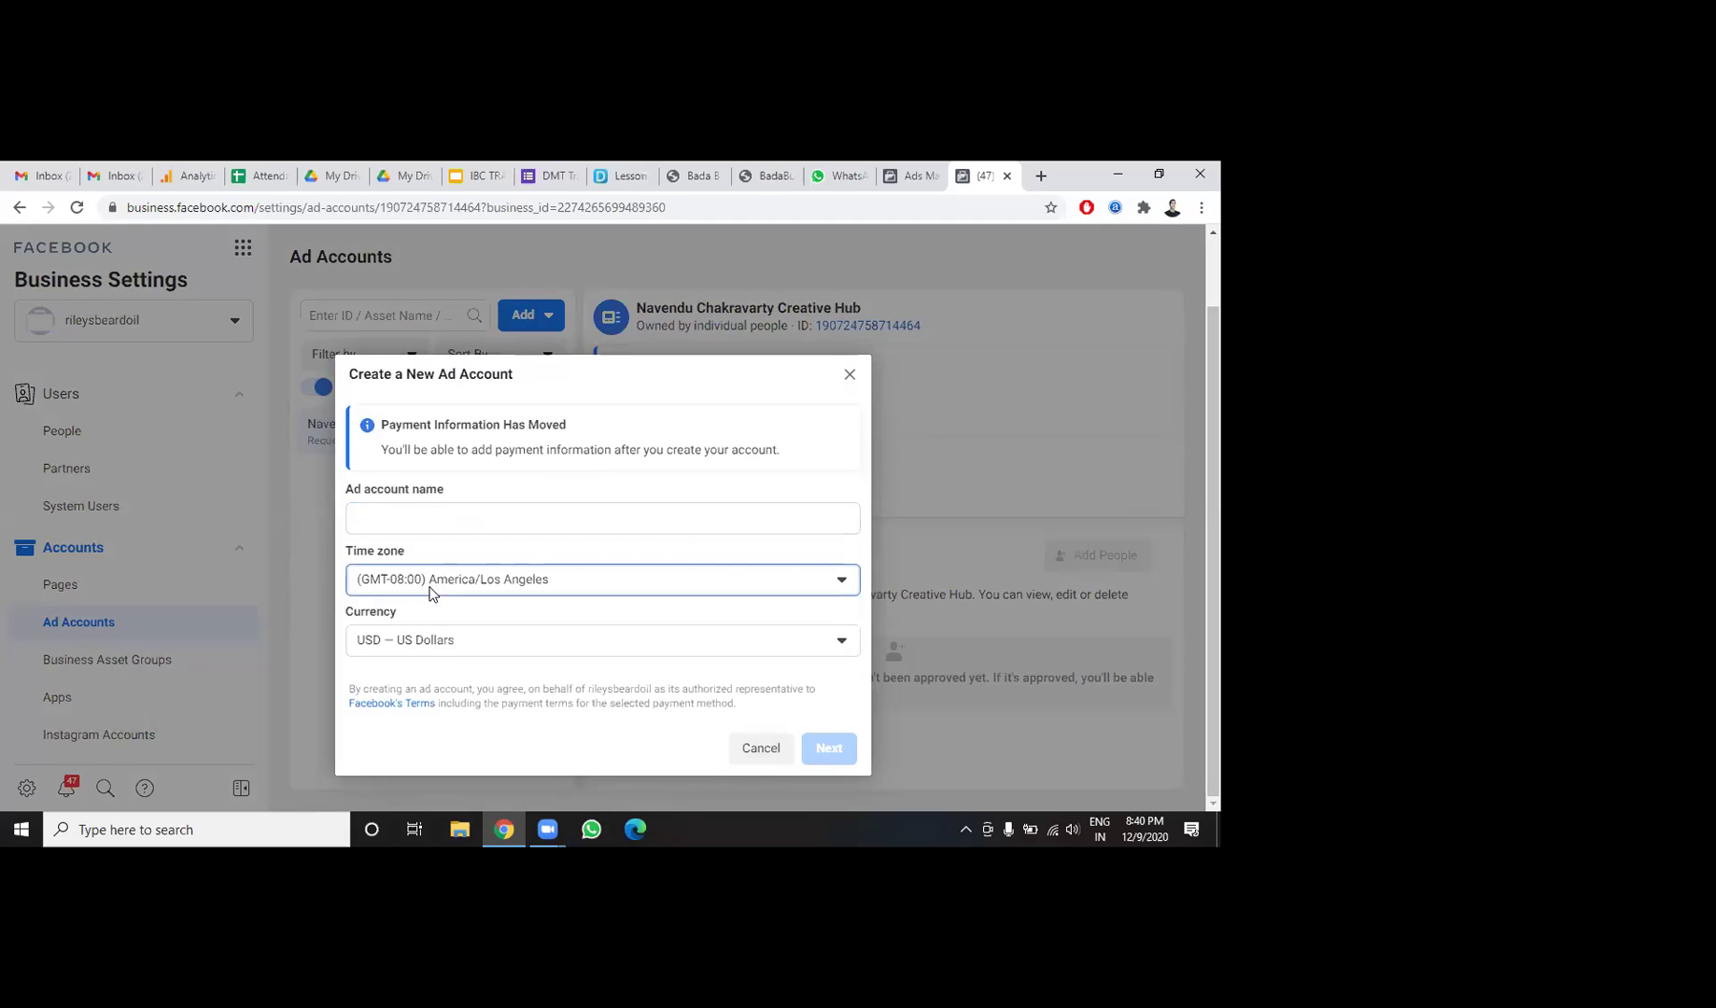
key("space")
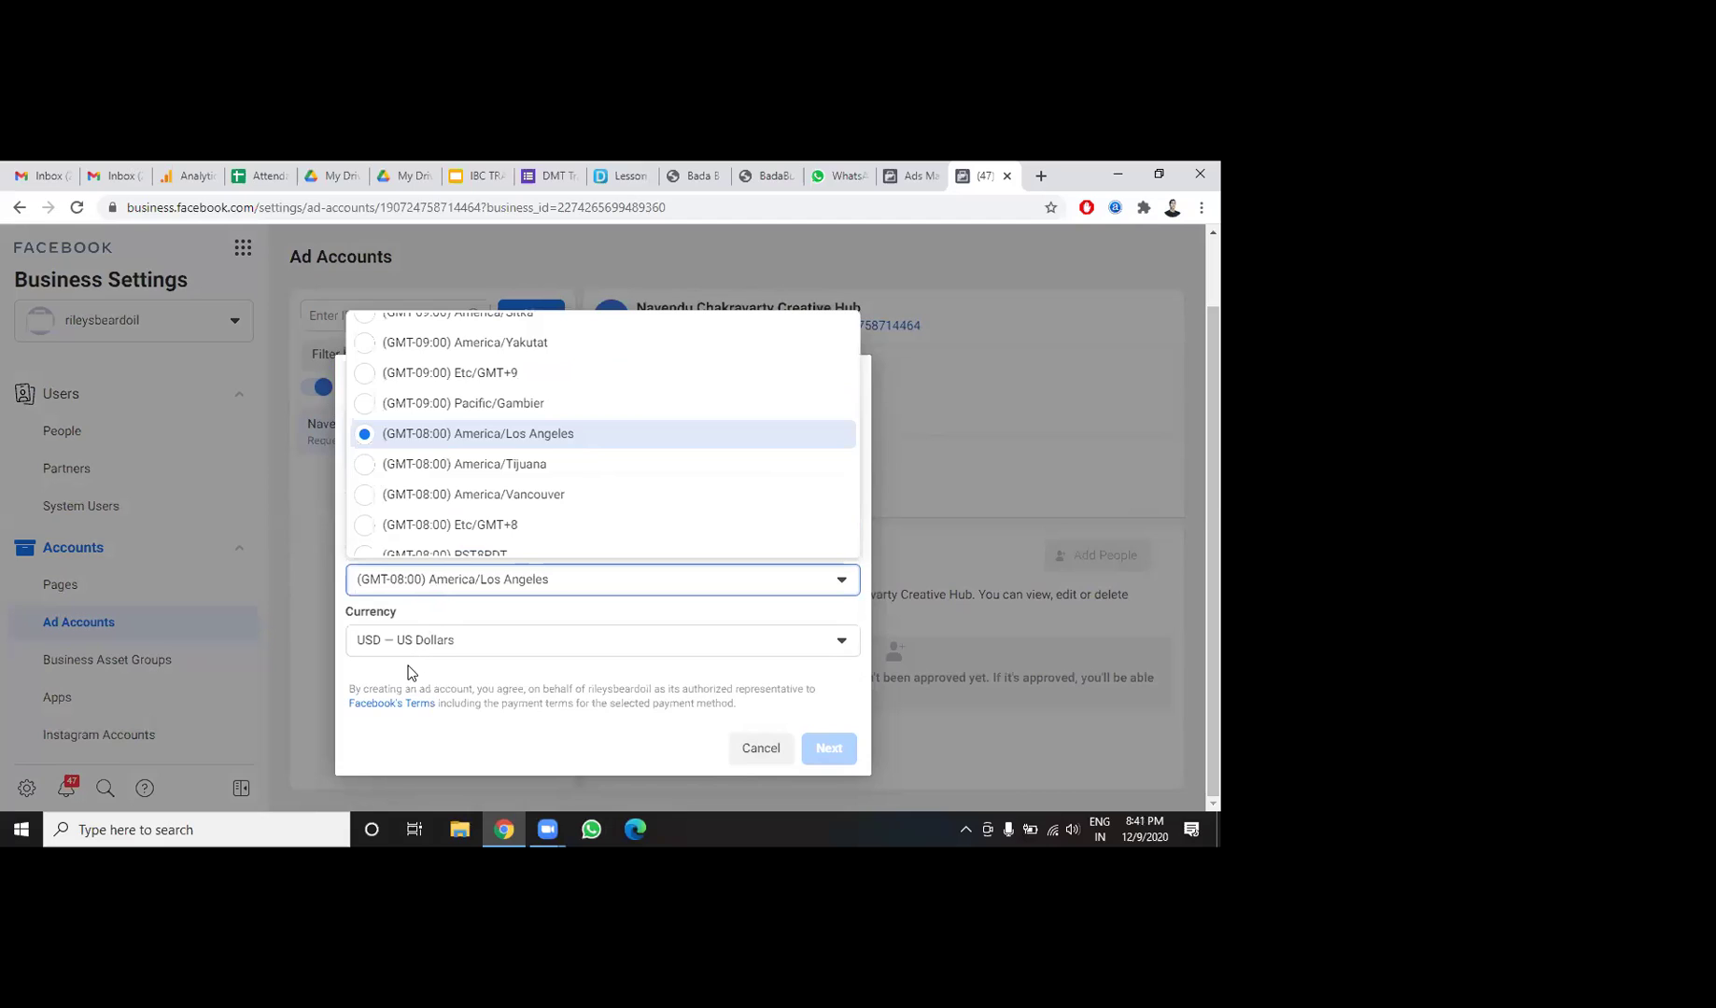
key("Escape")
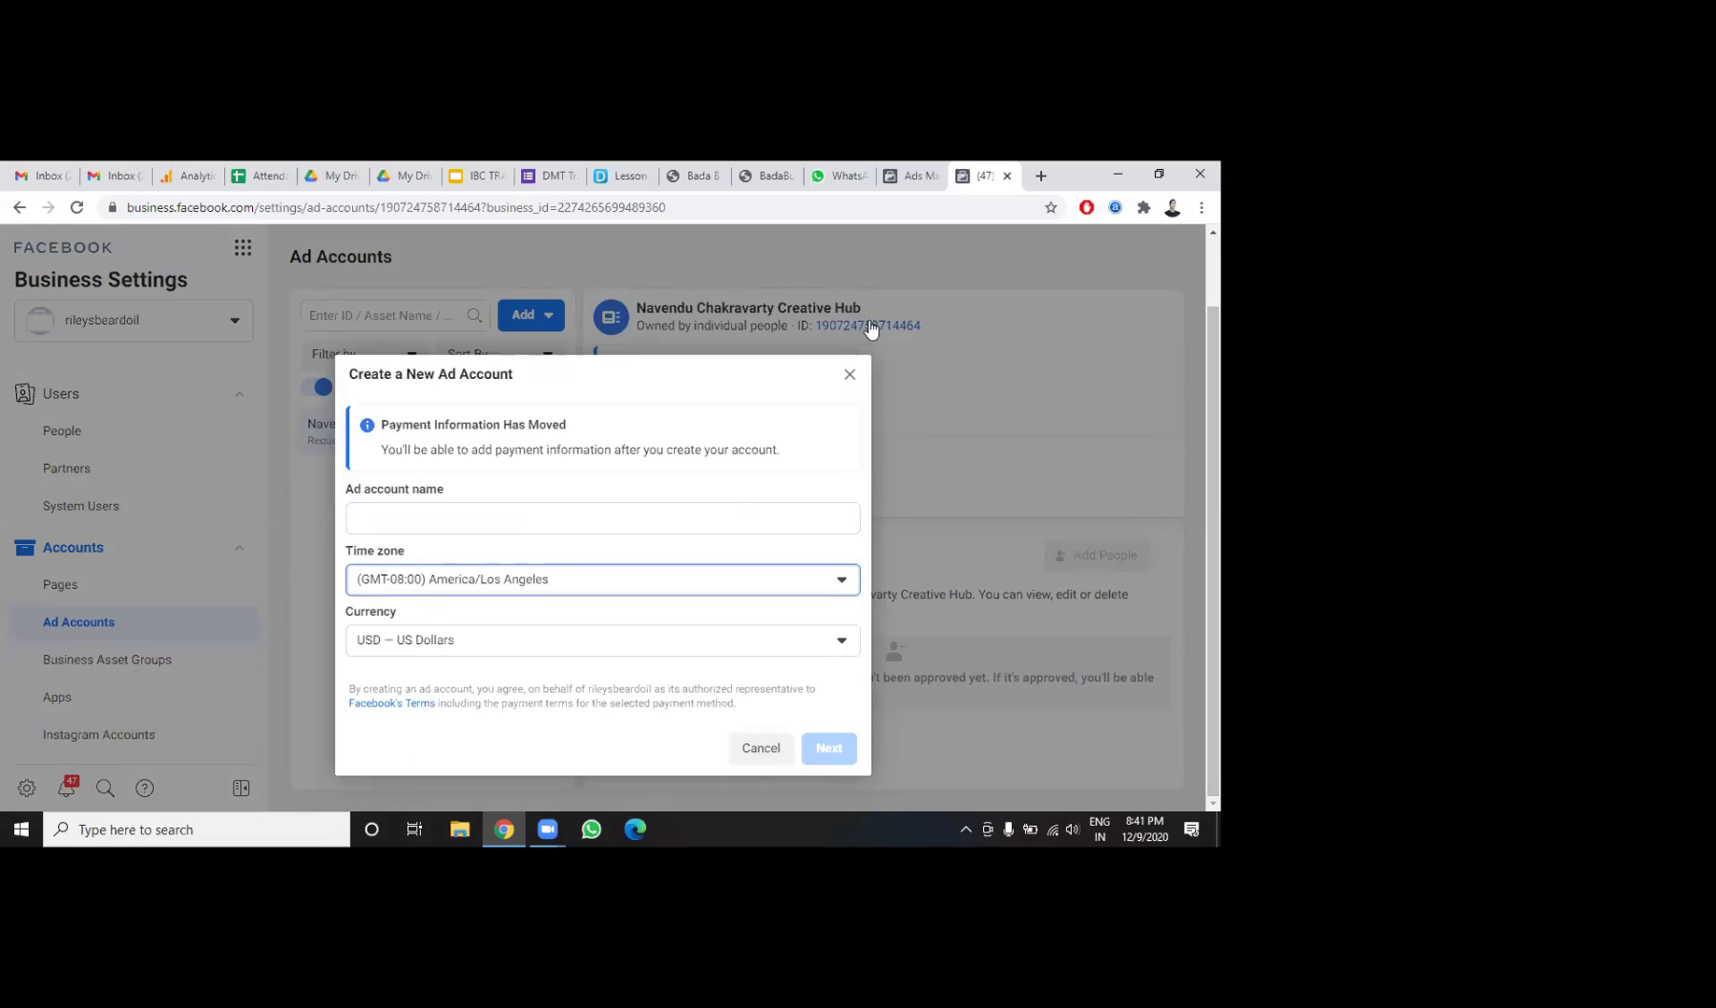
left_click(850, 375)
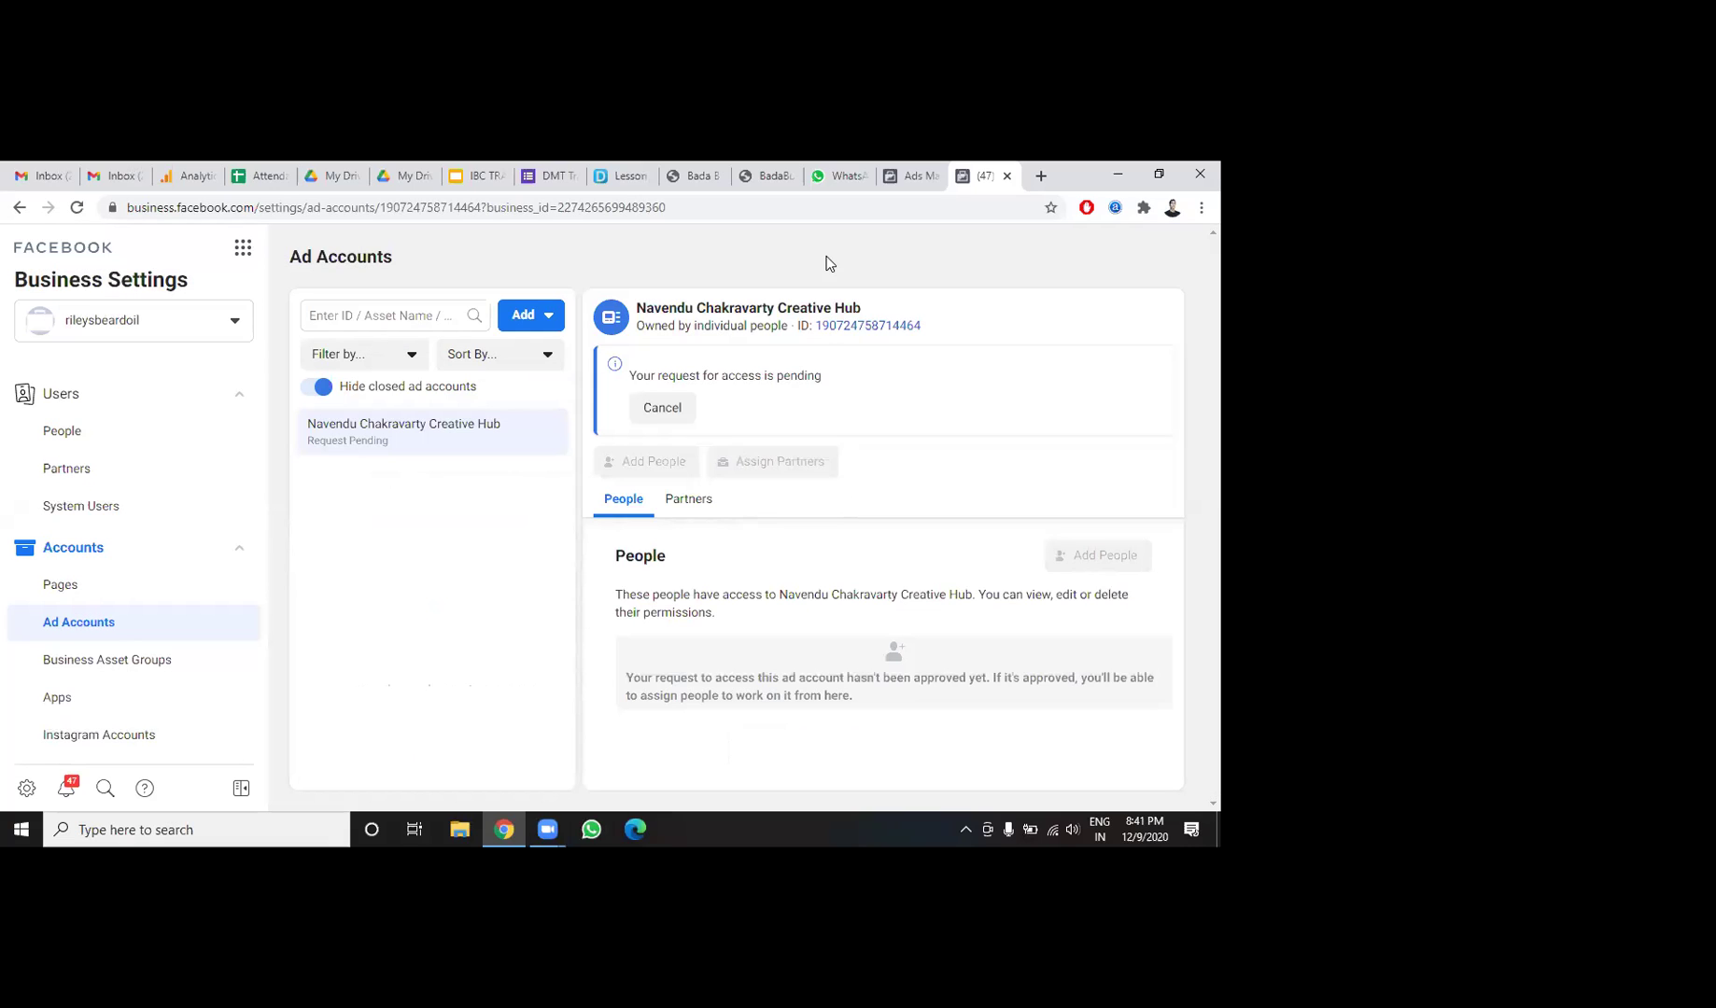
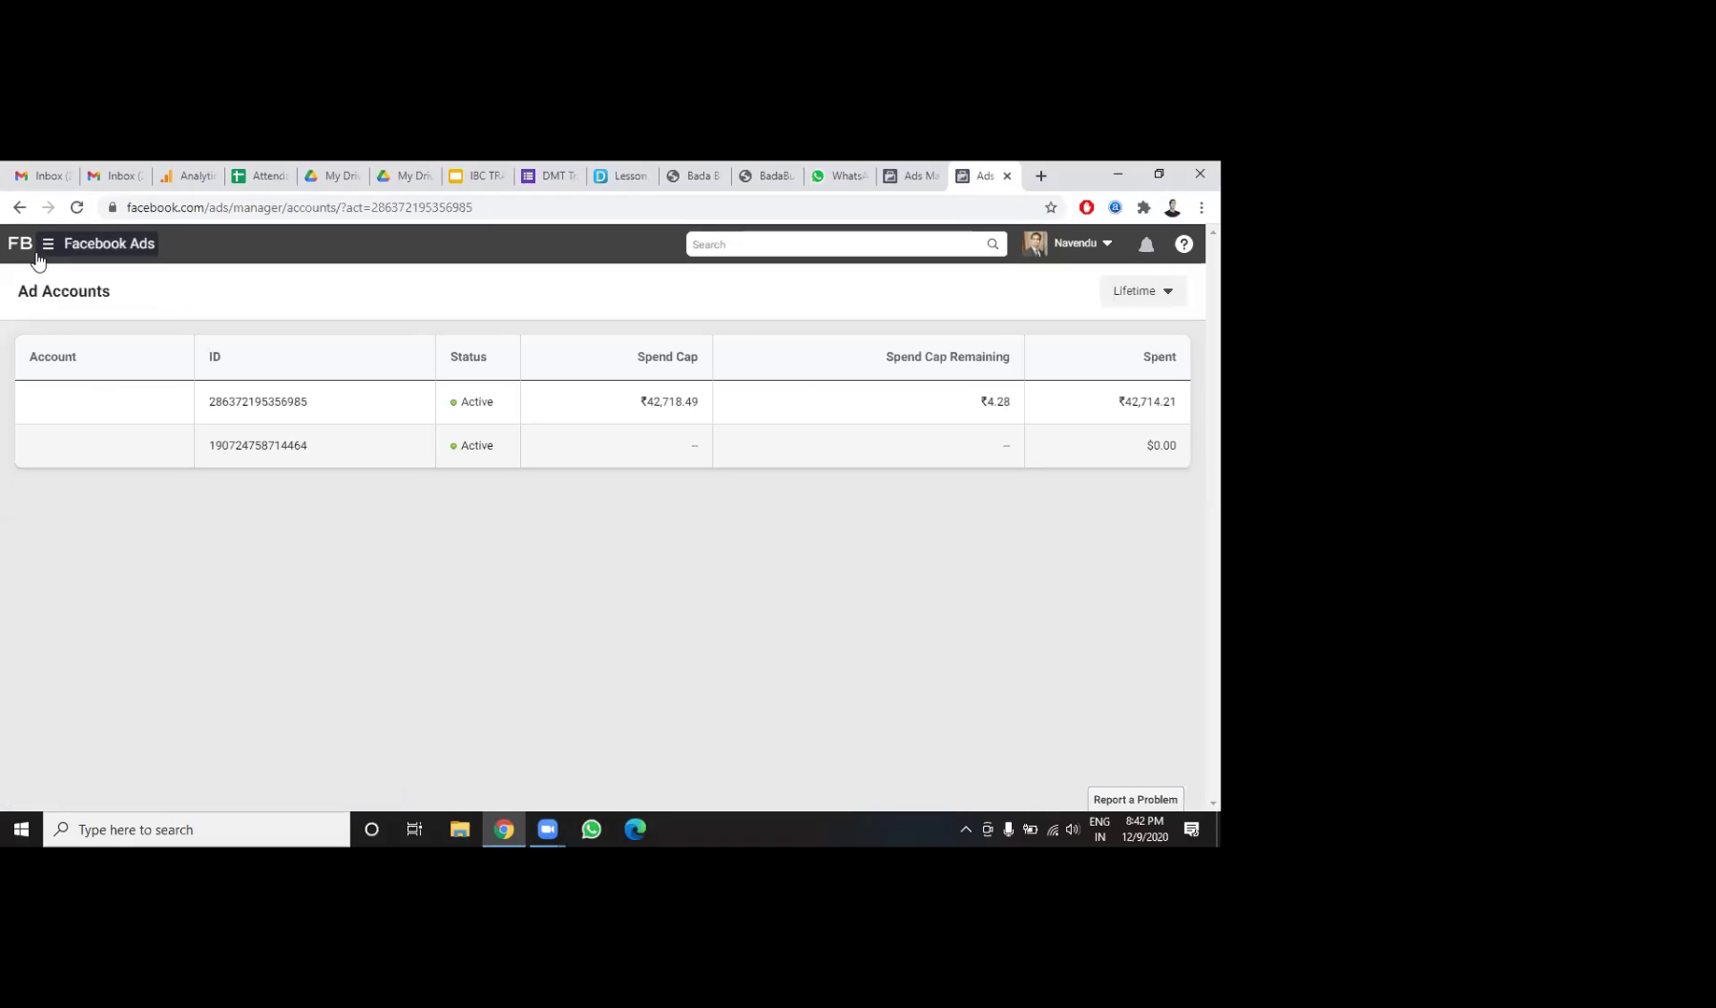
Open the Campaigns list in Ads Manager and dismiss the ad blocker notice.
left_click(49, 246)
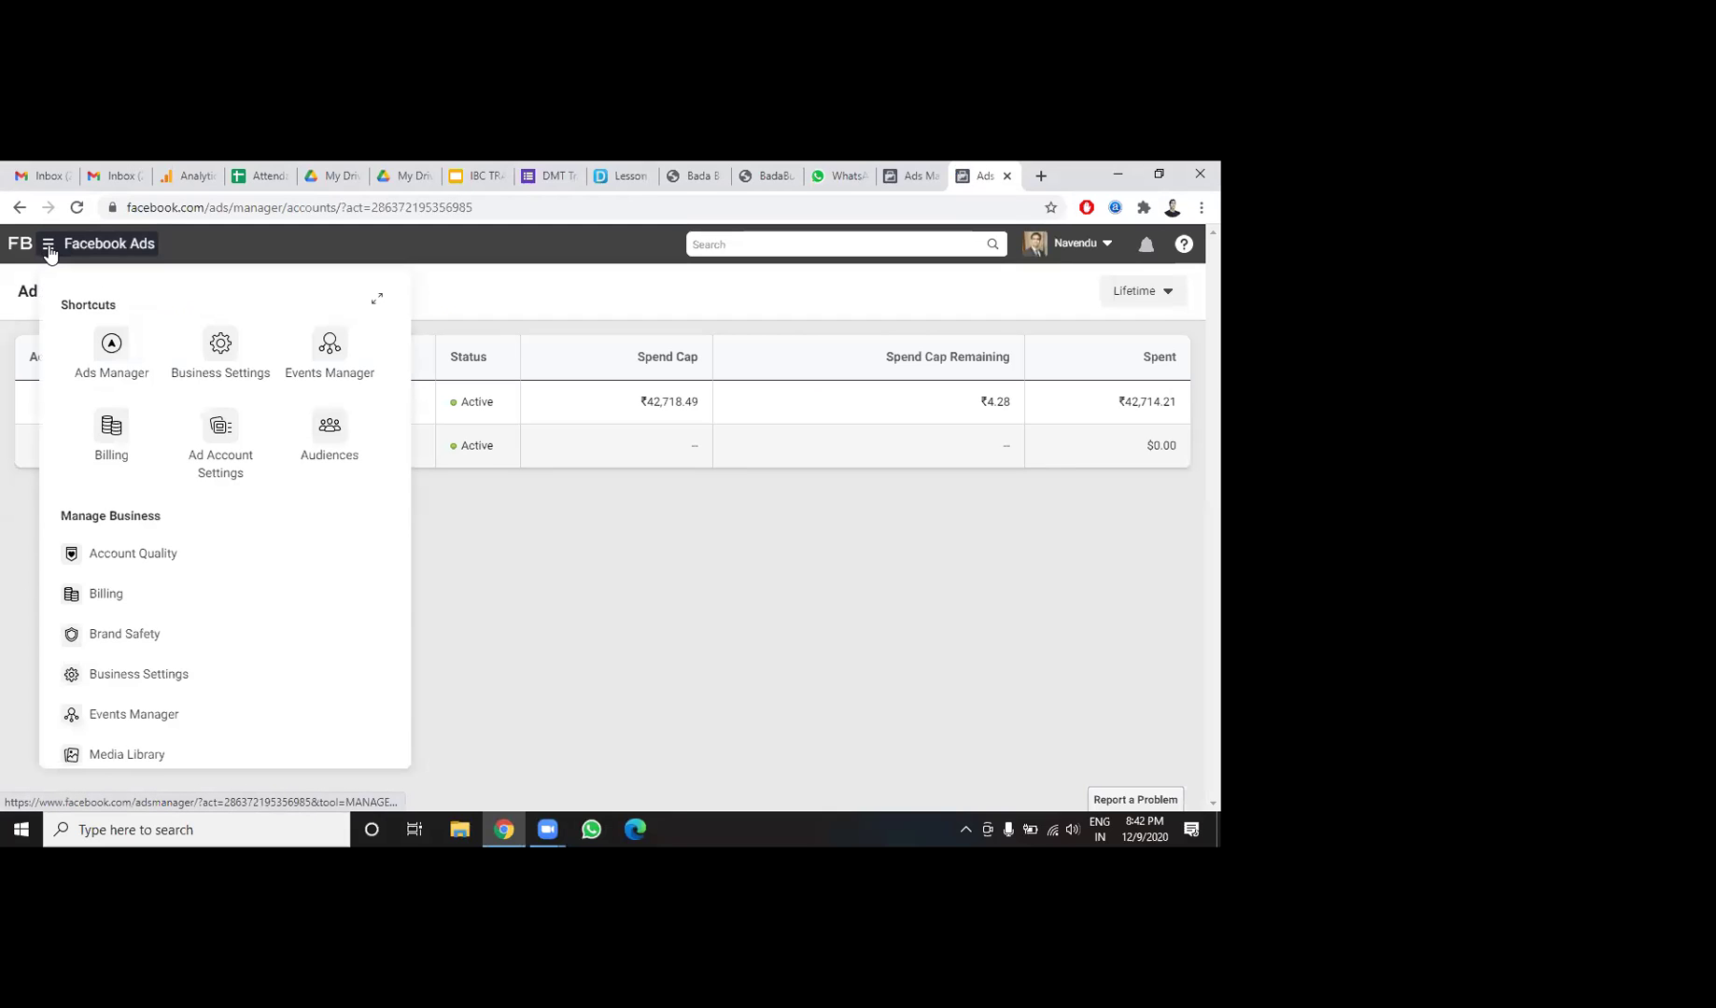
left_click(623, 671)
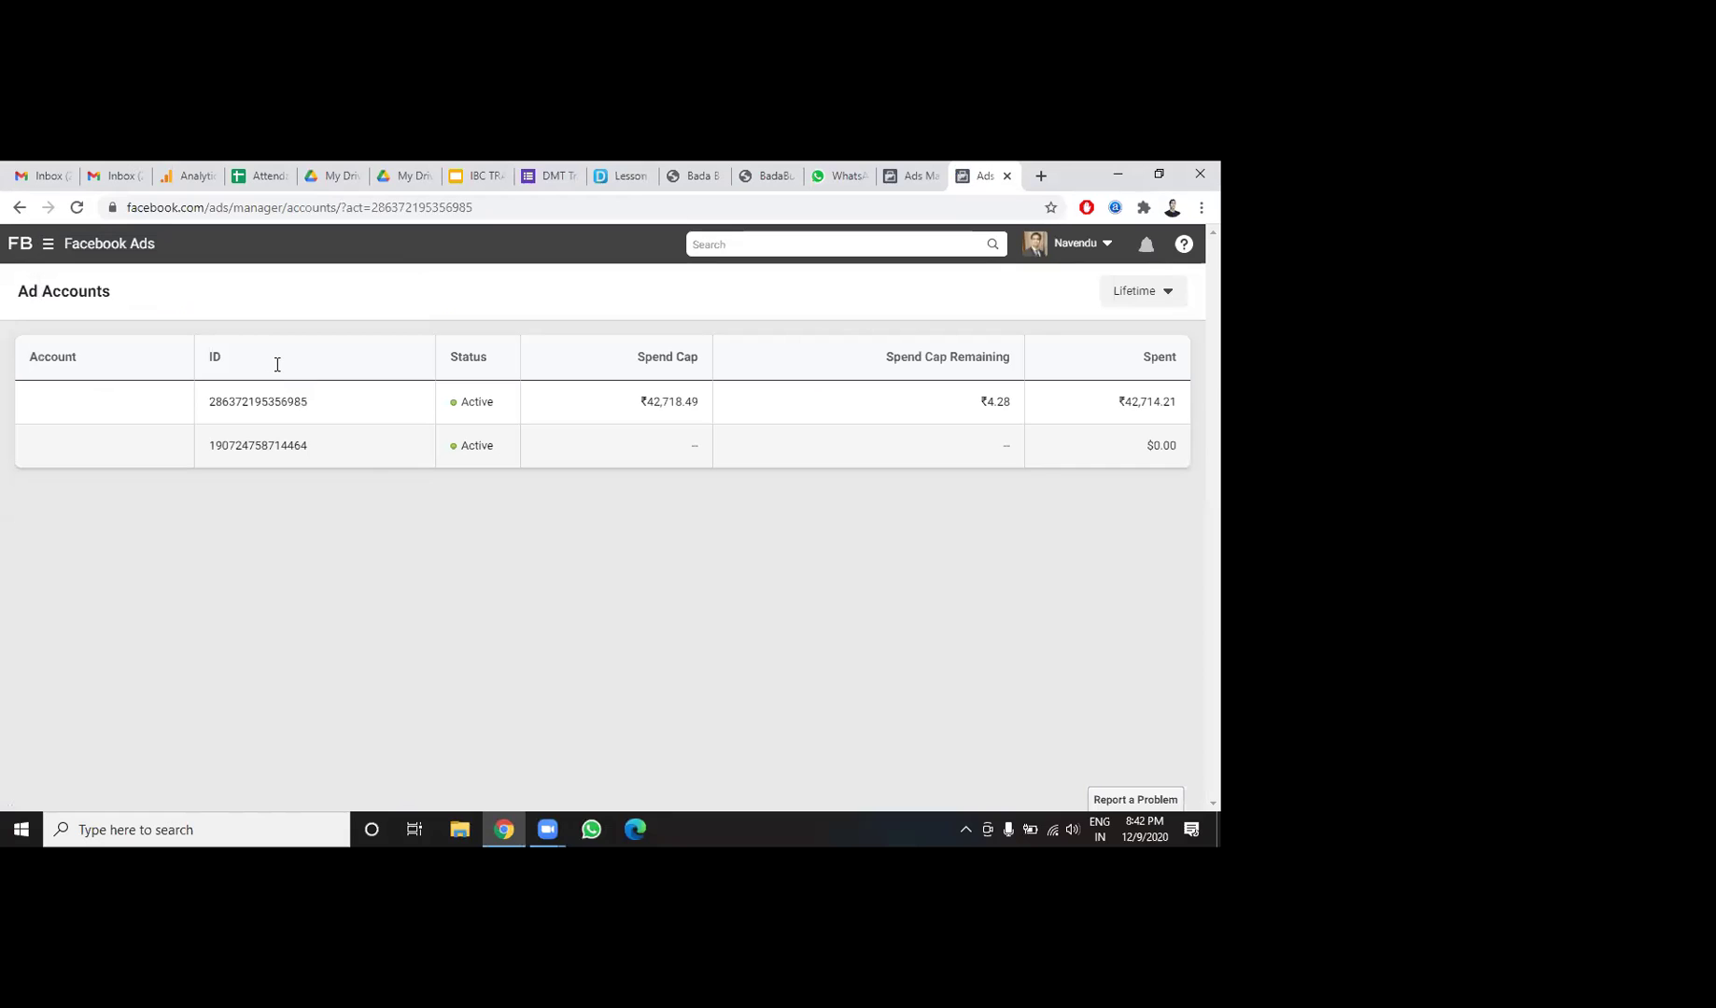
left_click(49, 247)
left_click(105, 346)
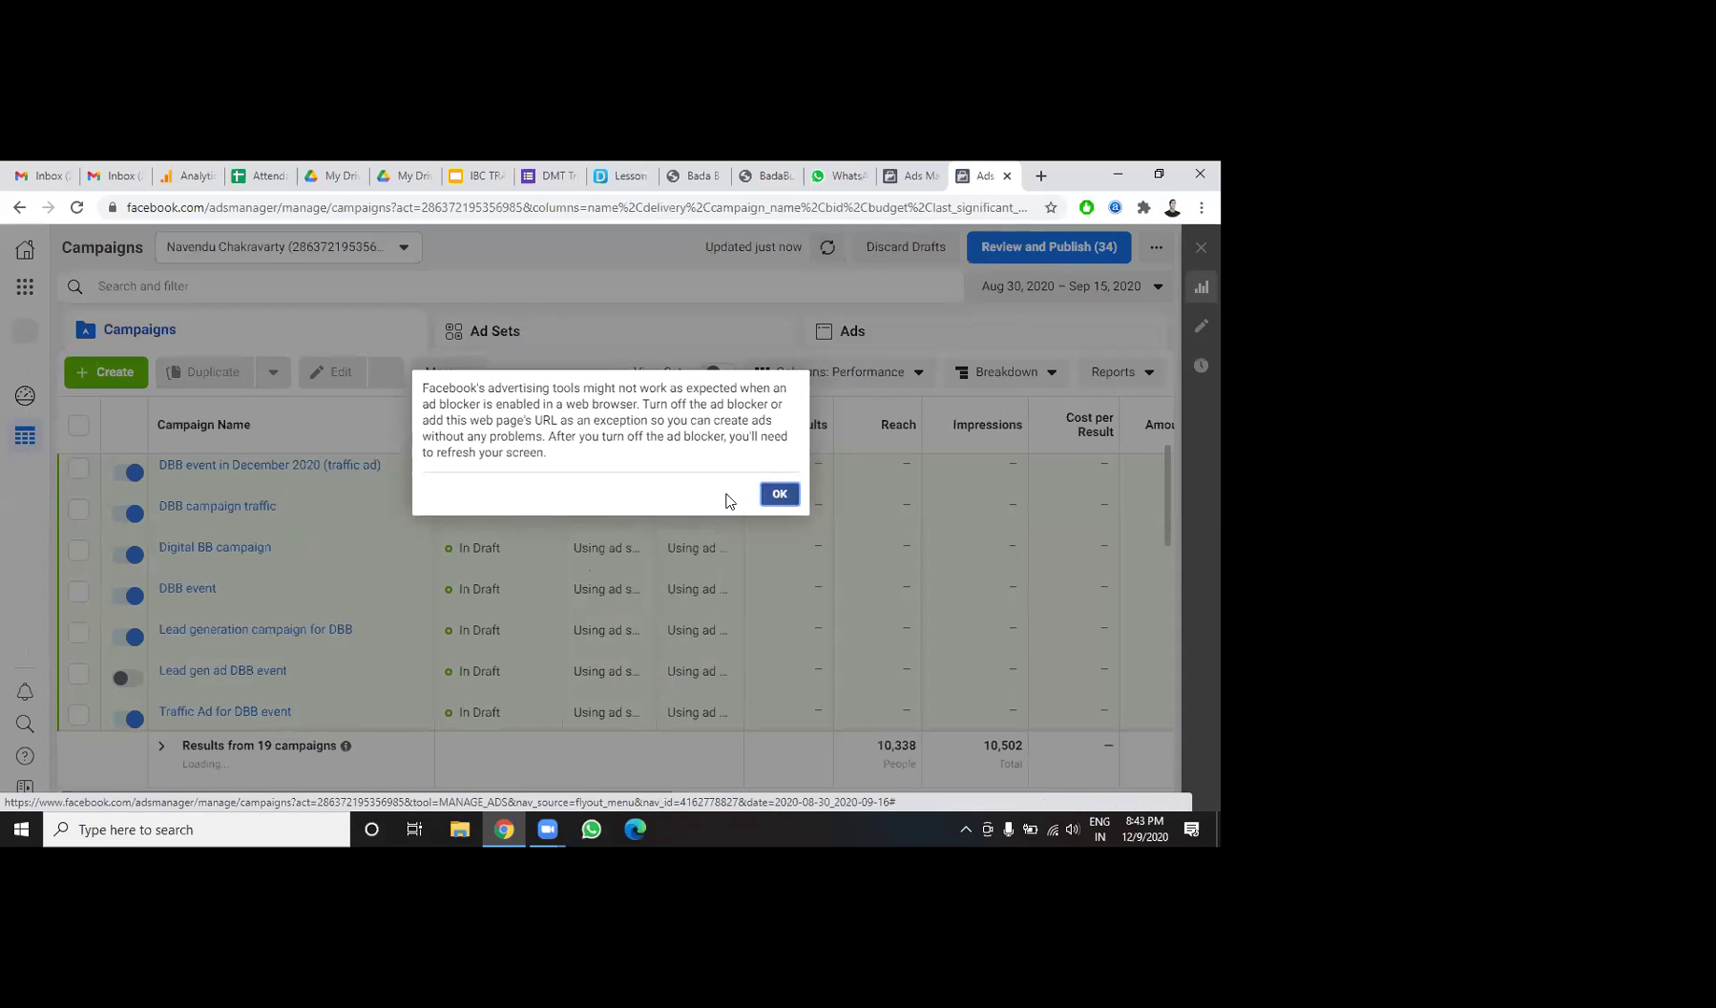
left_click(778, 495)
Create a new campaign with the Lead generation objective.
mouse_move(352, 479)
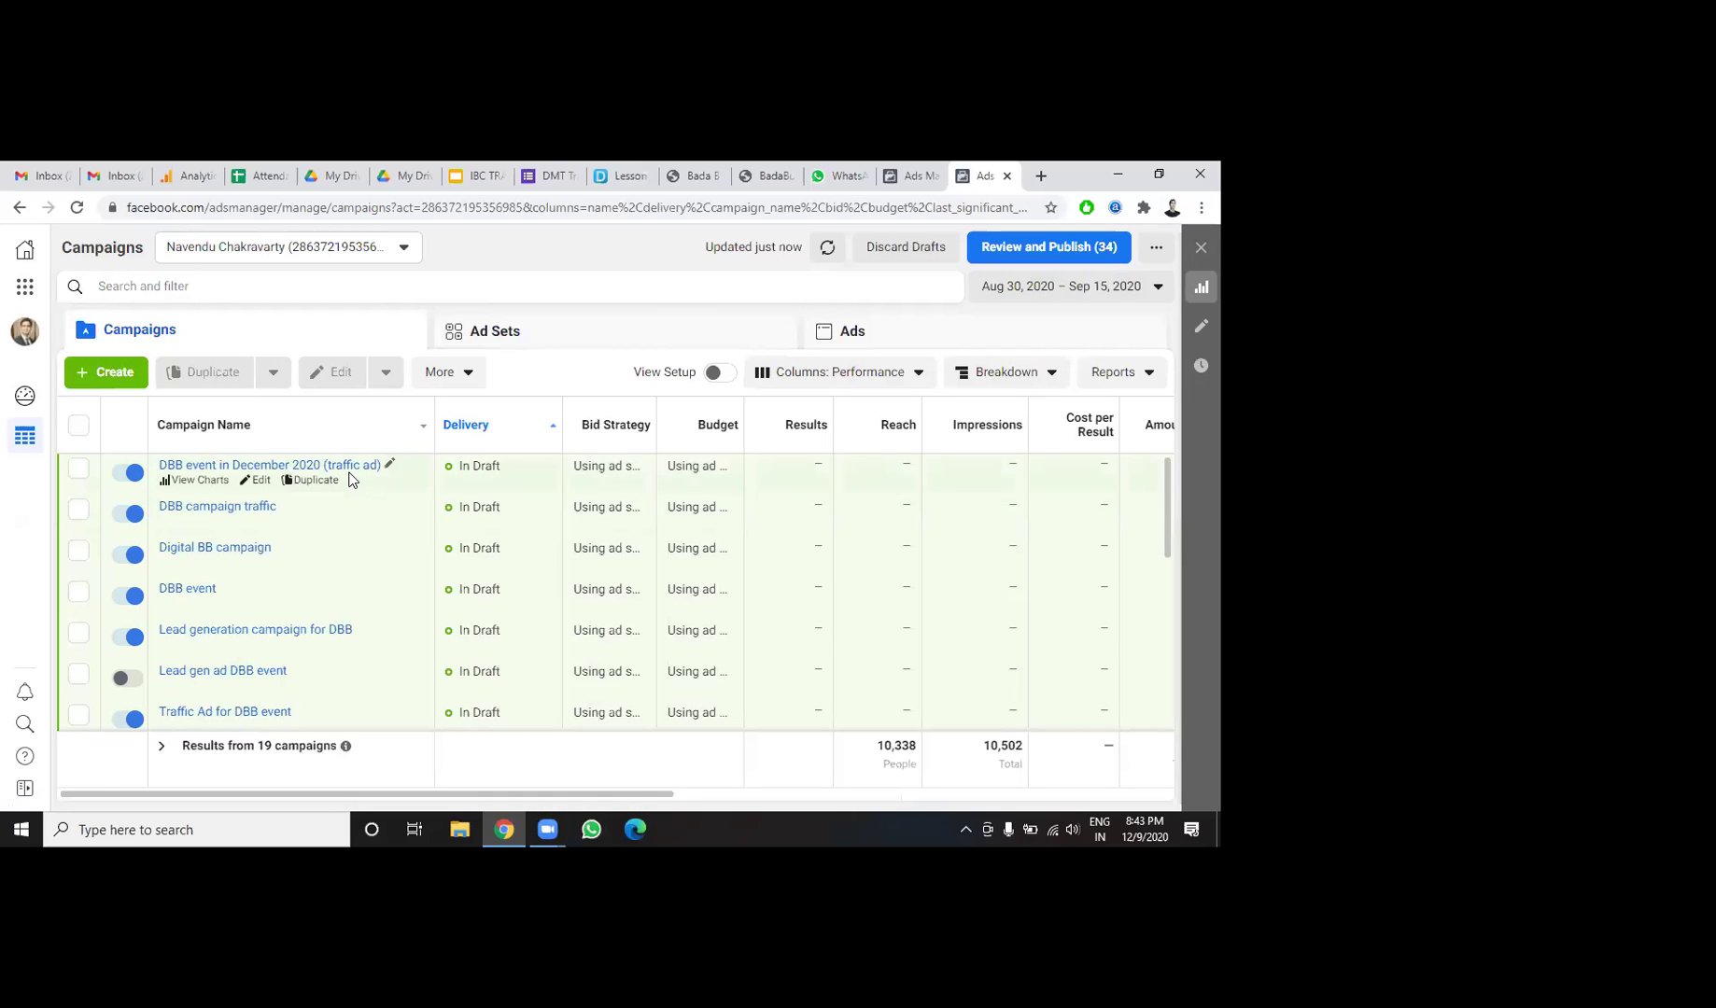
left_click(114, 373)
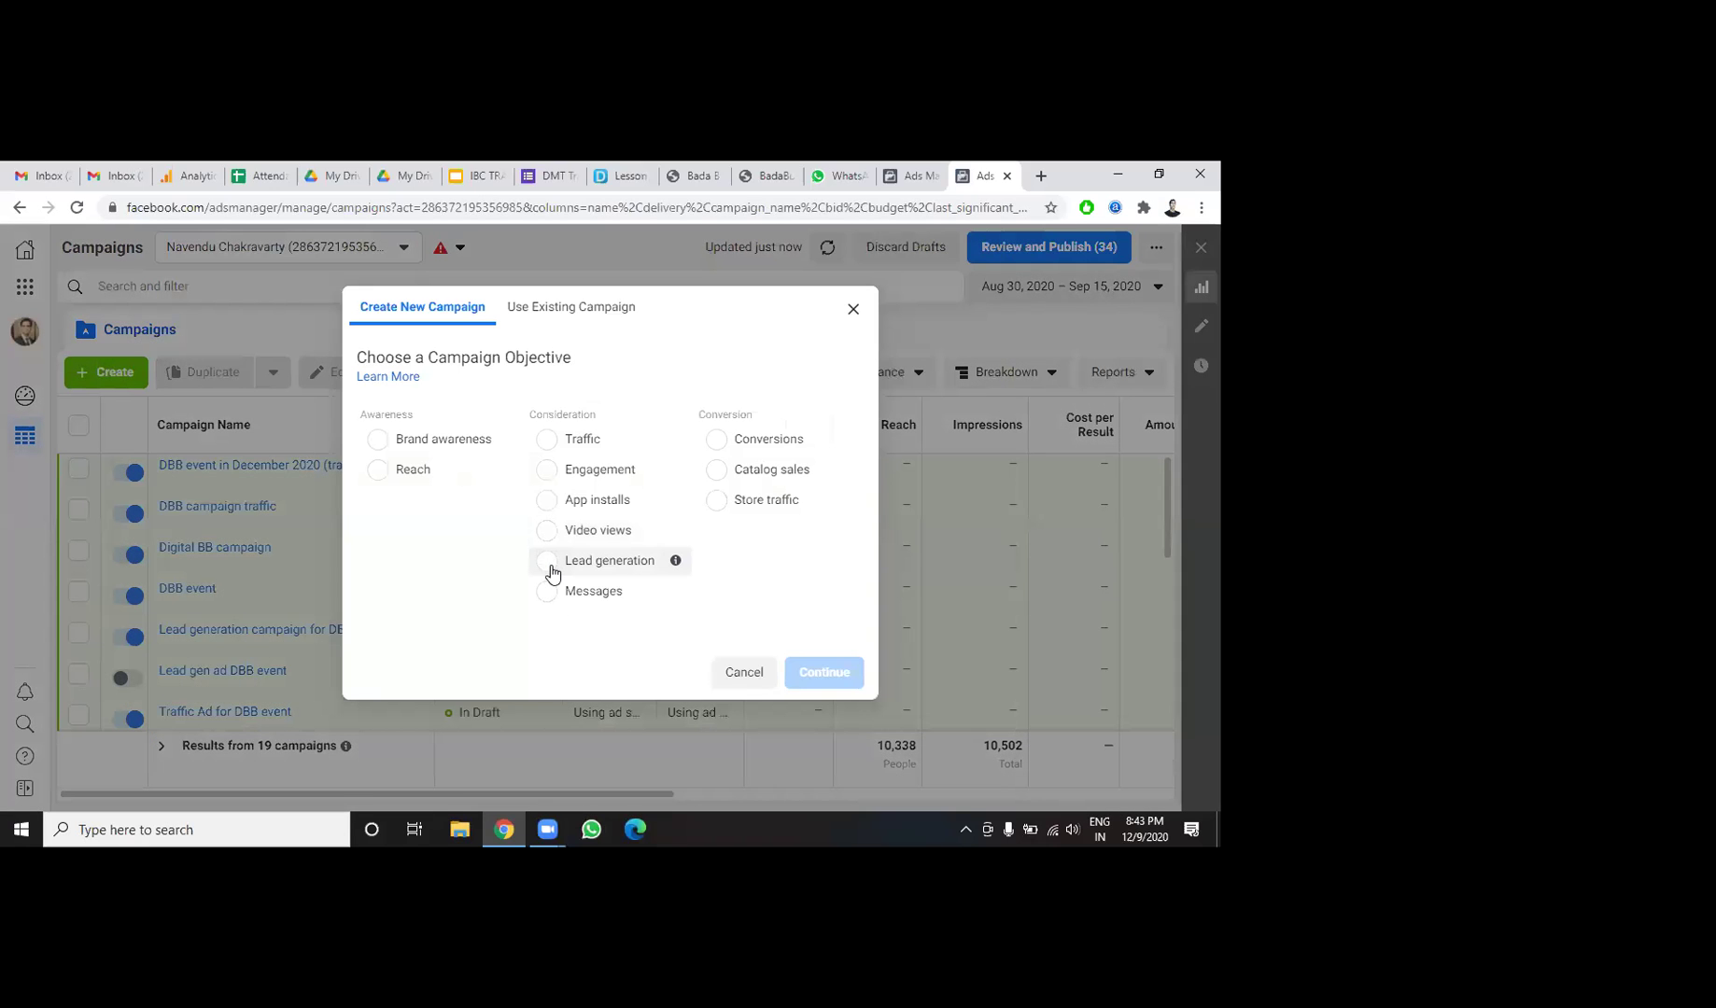
left_click(550, 569)
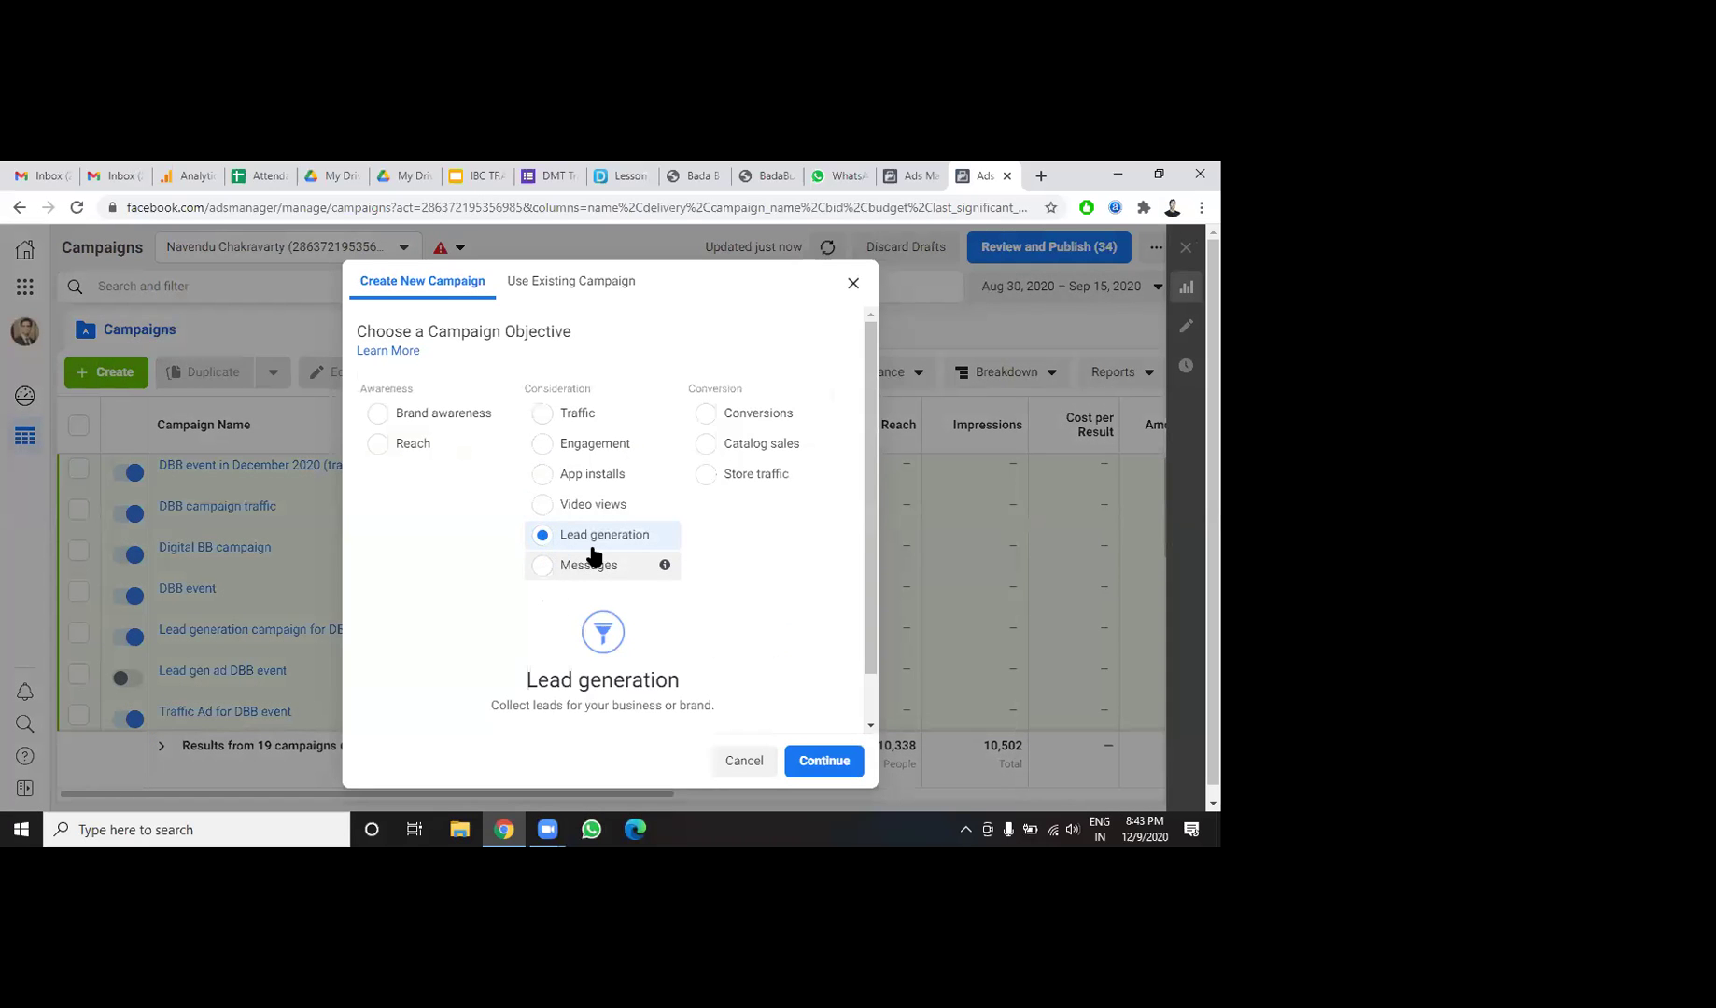
left_click(821, 764)
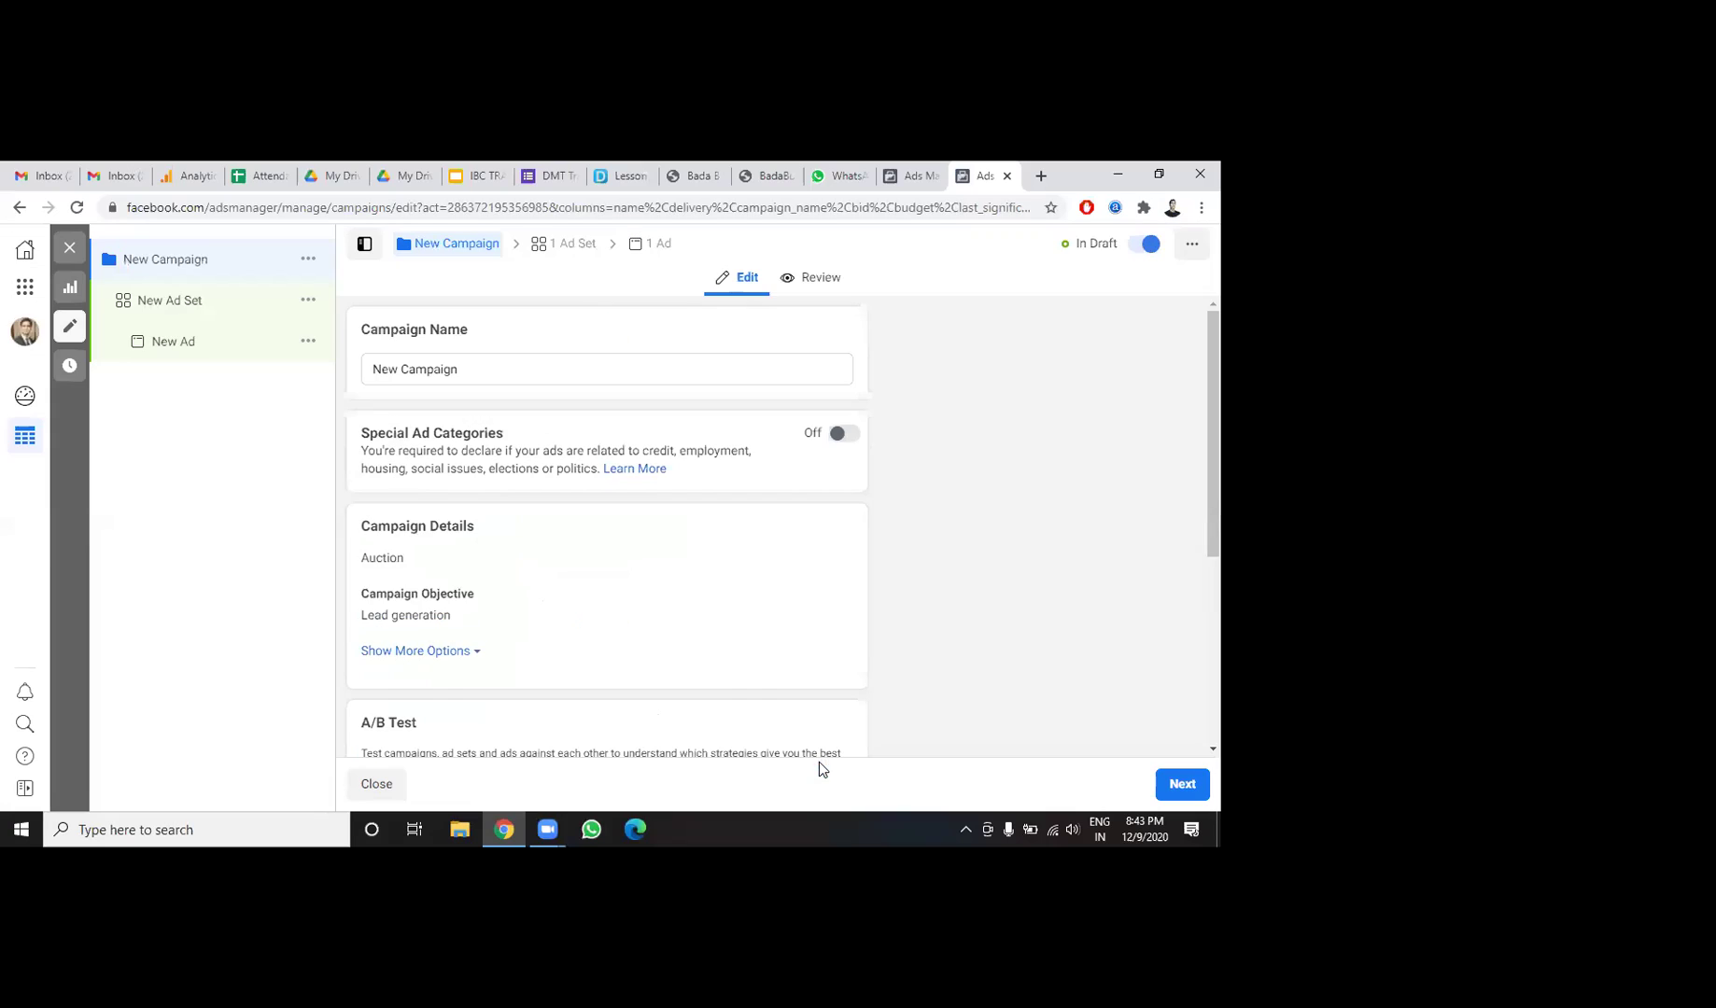
Name the campaign "DBB leads ad campaign" and continue to its ad set settings.
triple_click(434, 369)
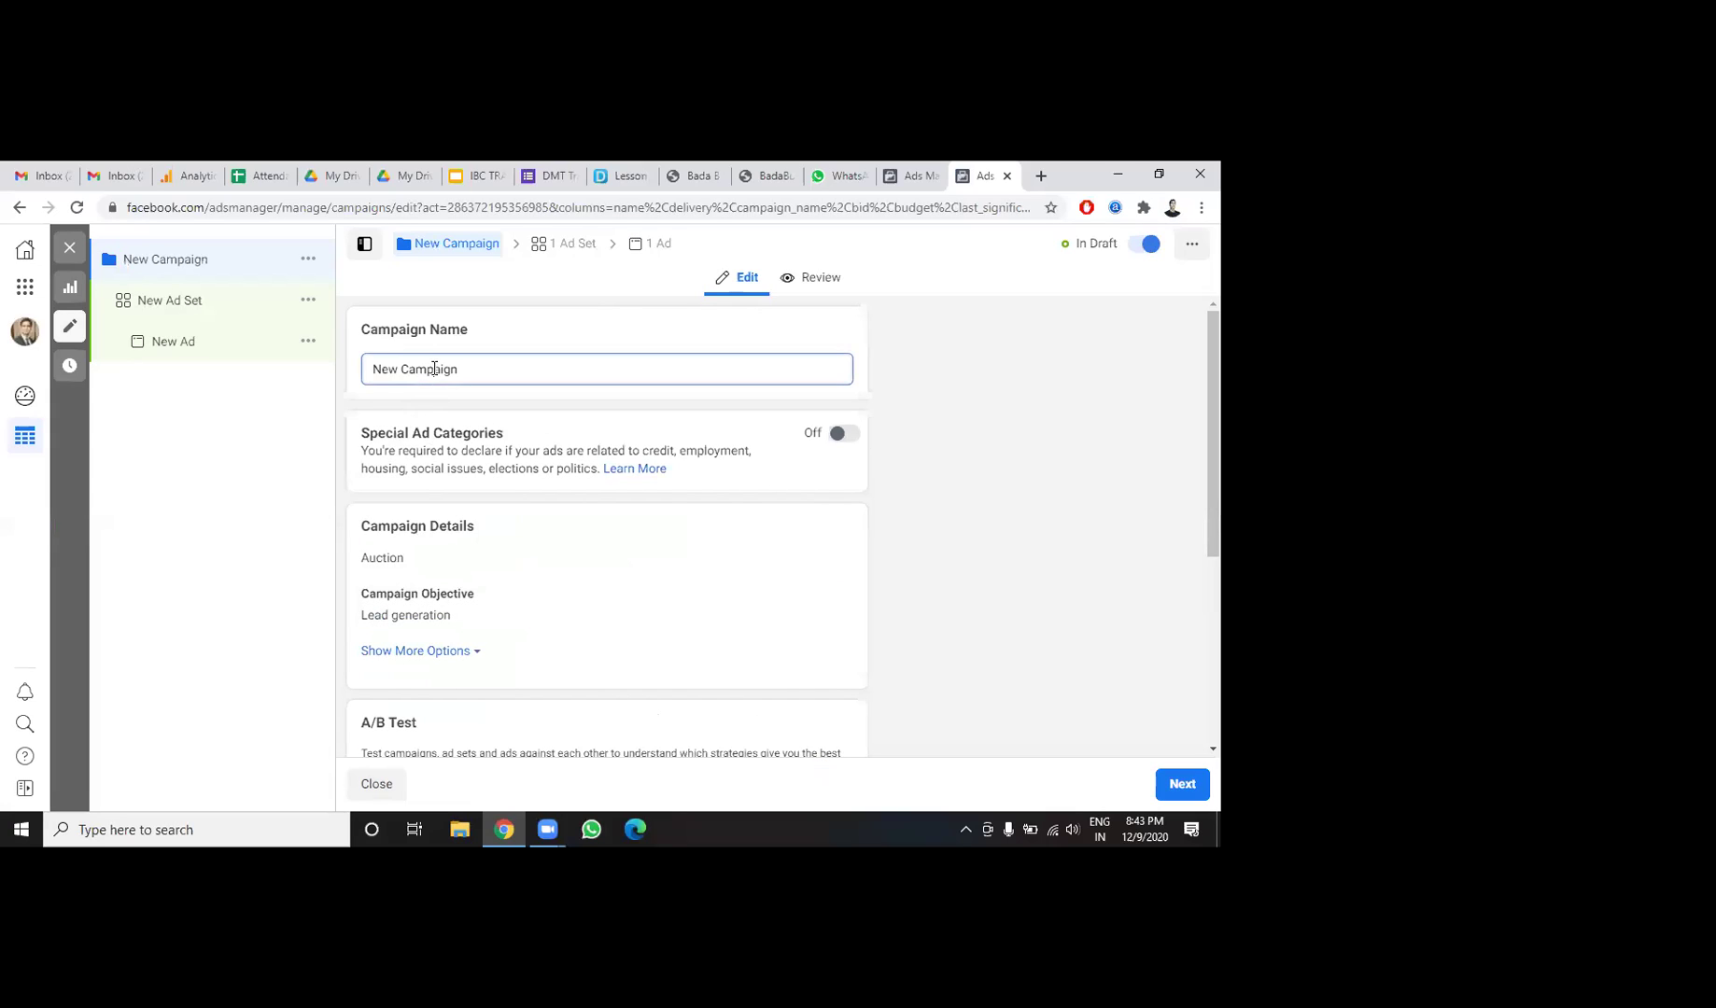
type("DBB leads ad csampaign")
left_click(459, 372)
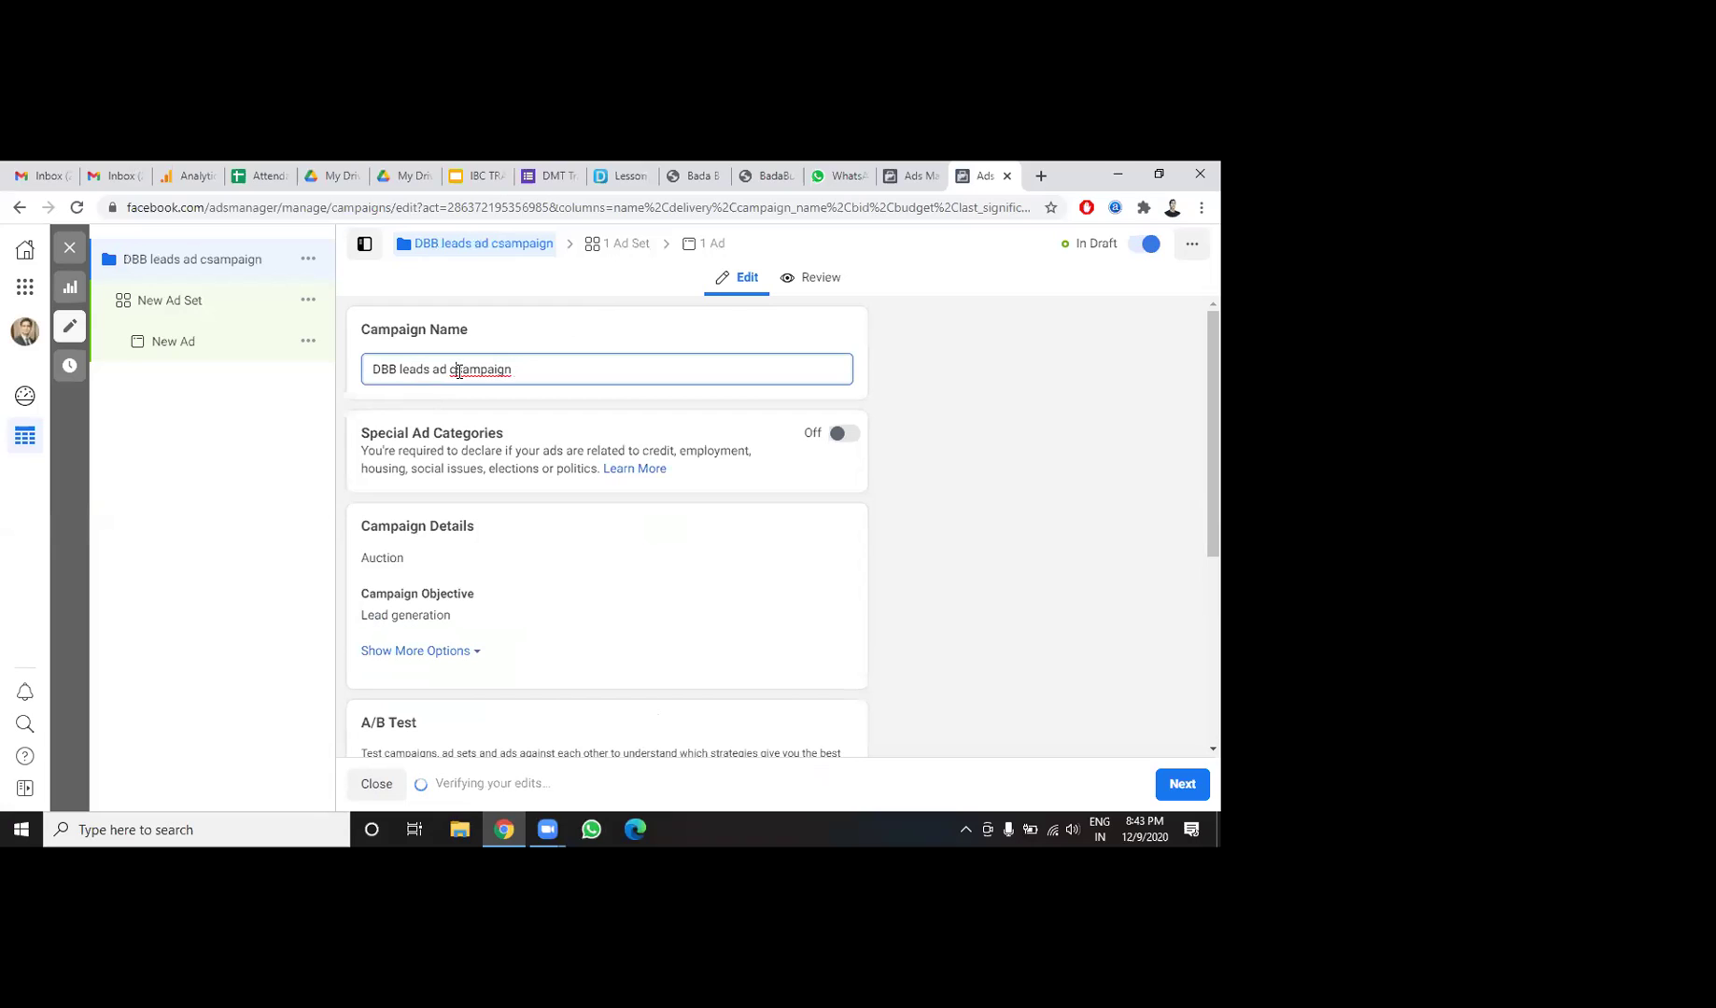
key("BackSpace")
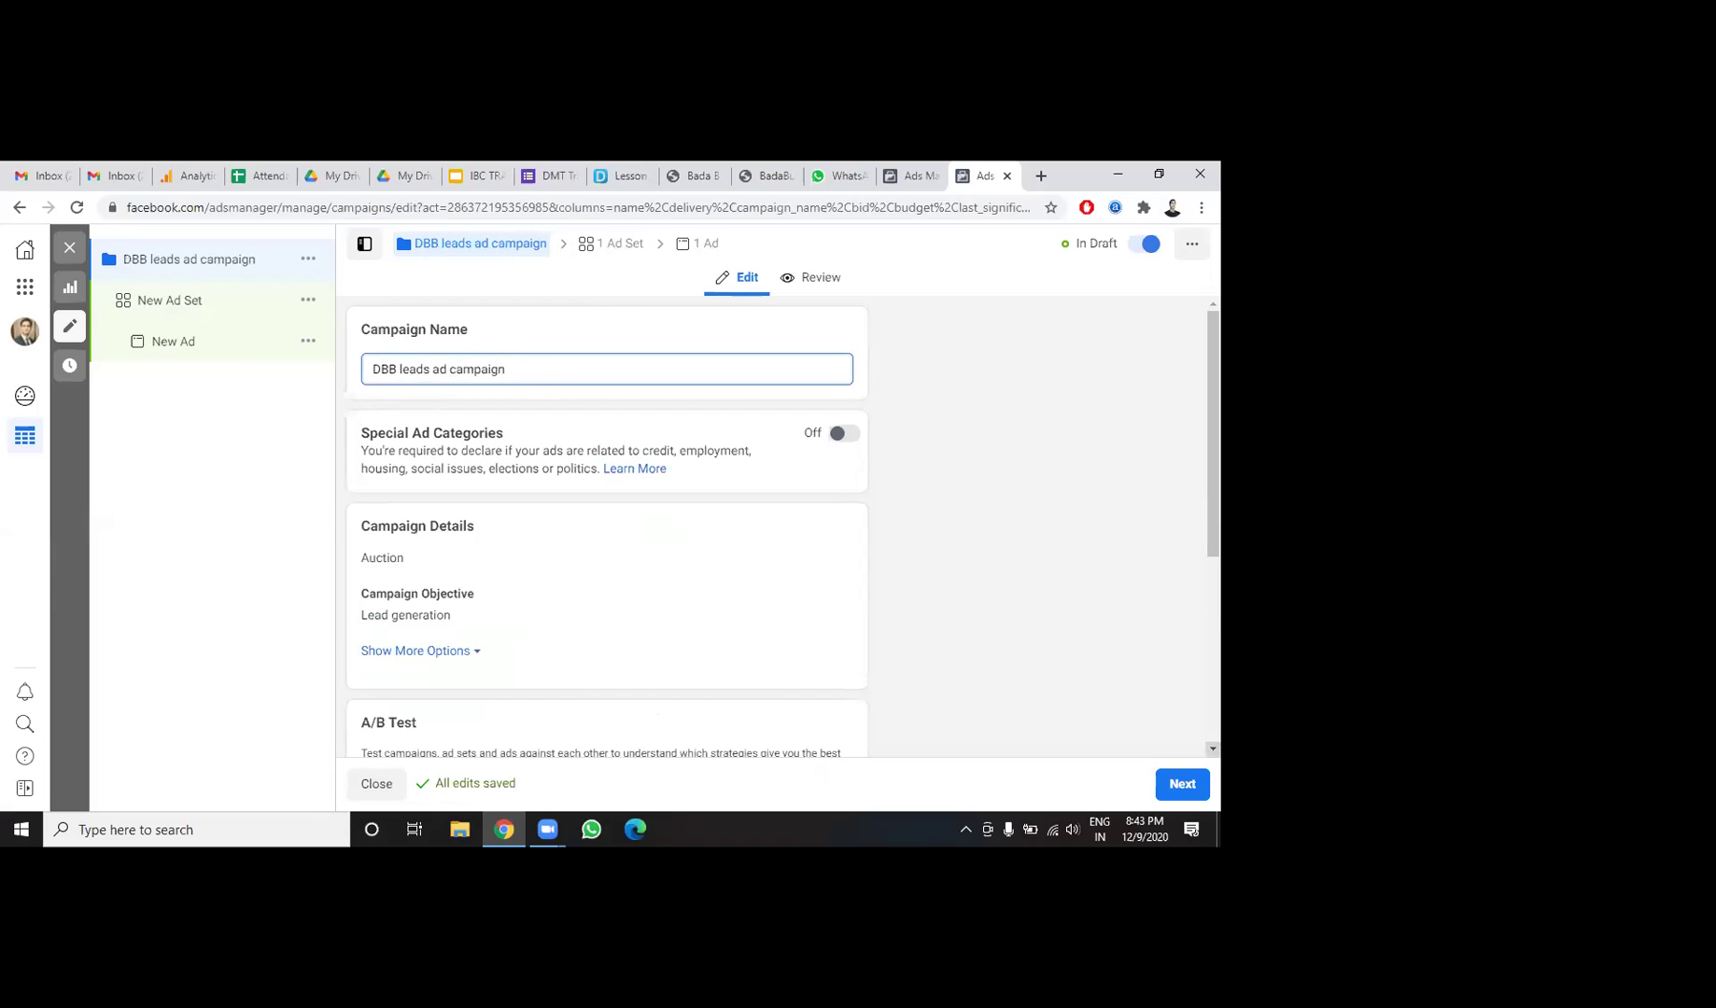
left_click(1181, 786)
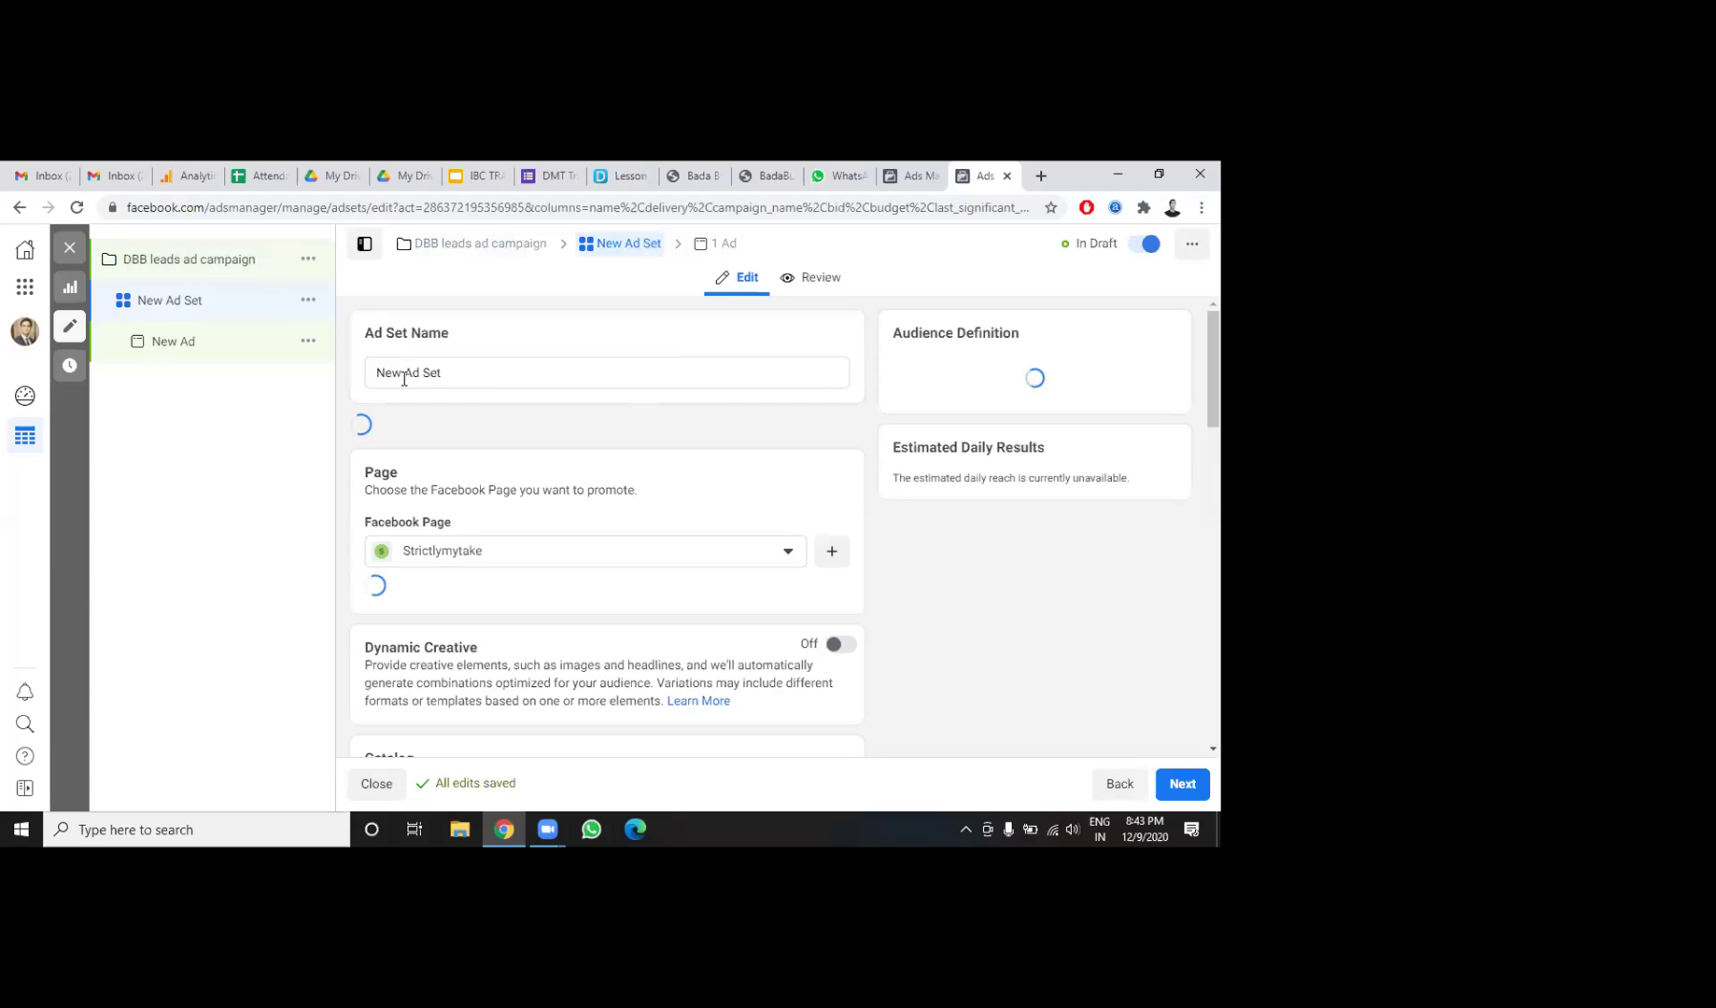
Rename the ad set as "DBB lead ad campaign".
triple_click(404, 378)
type("D")
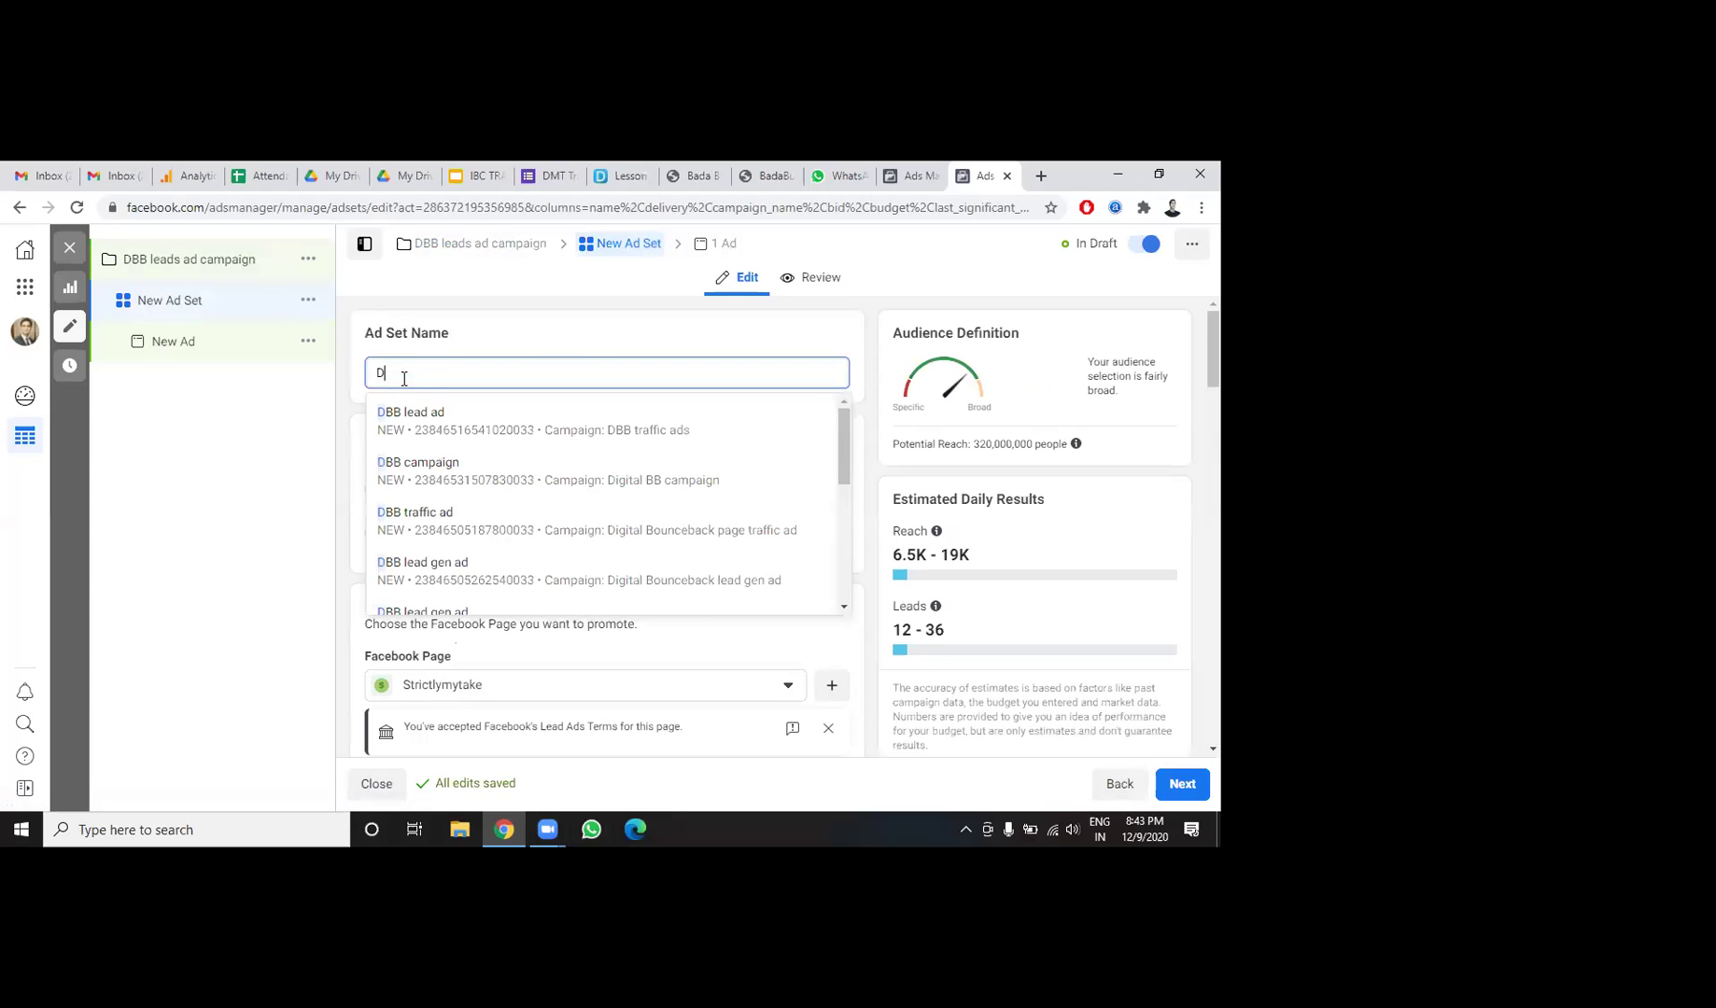
type("BB lead")
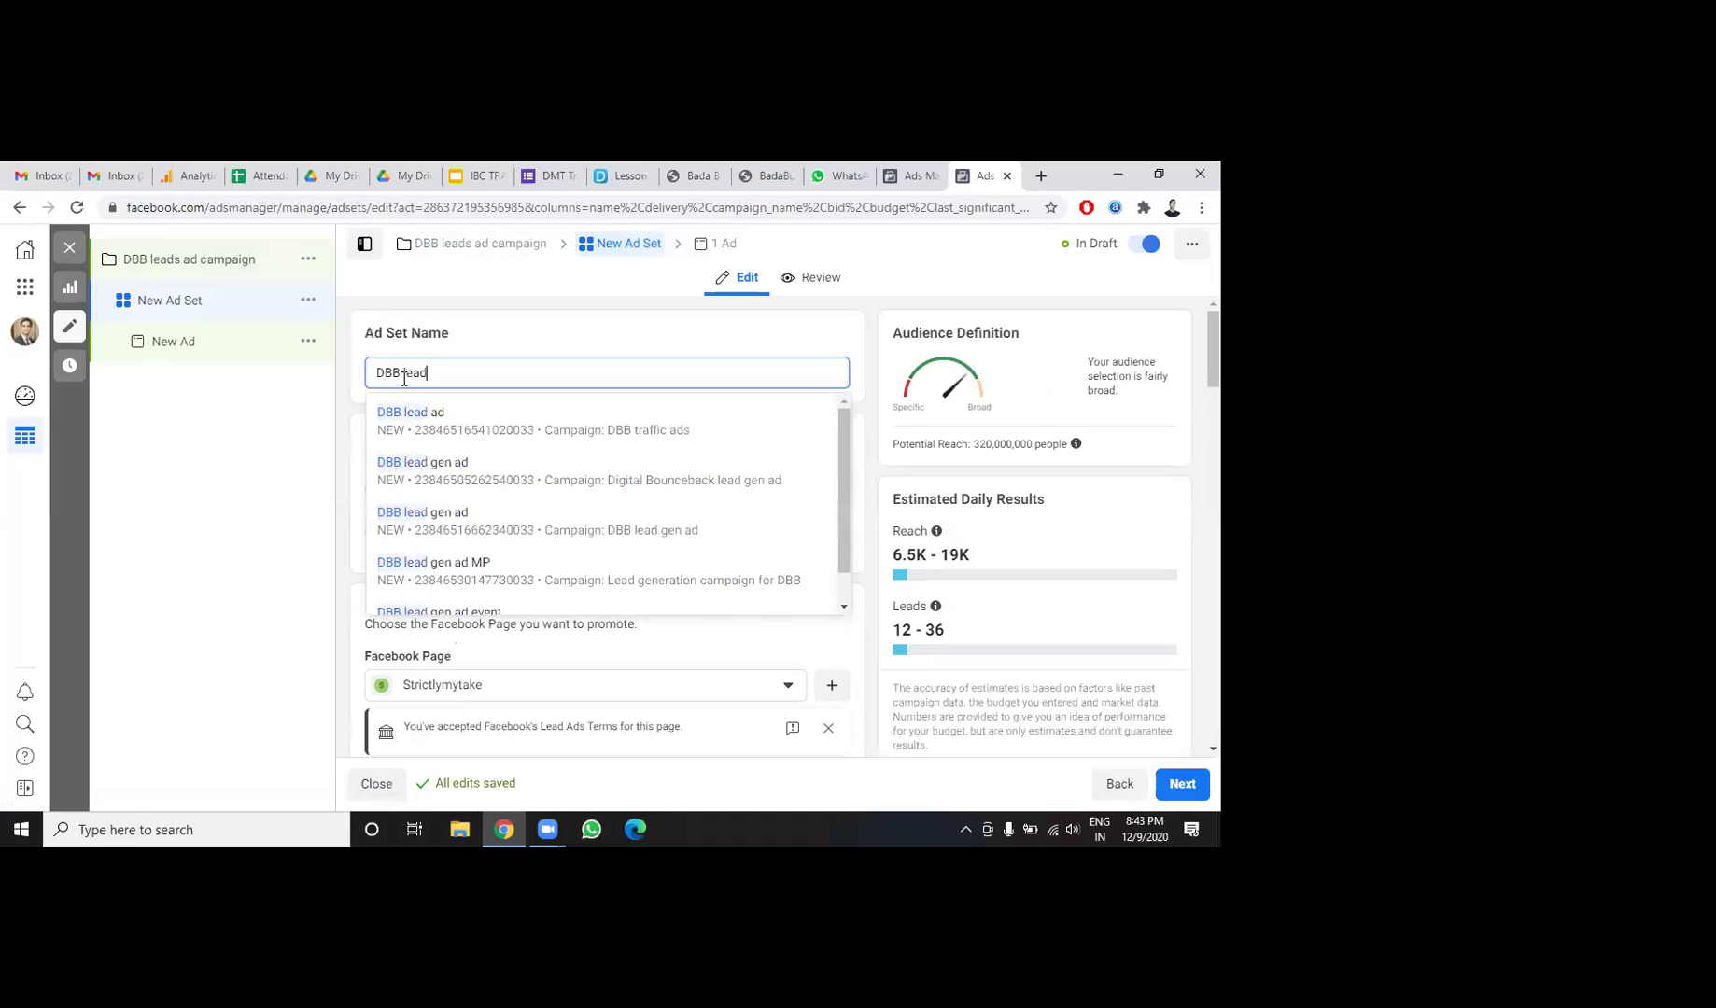
type(" ad camp")
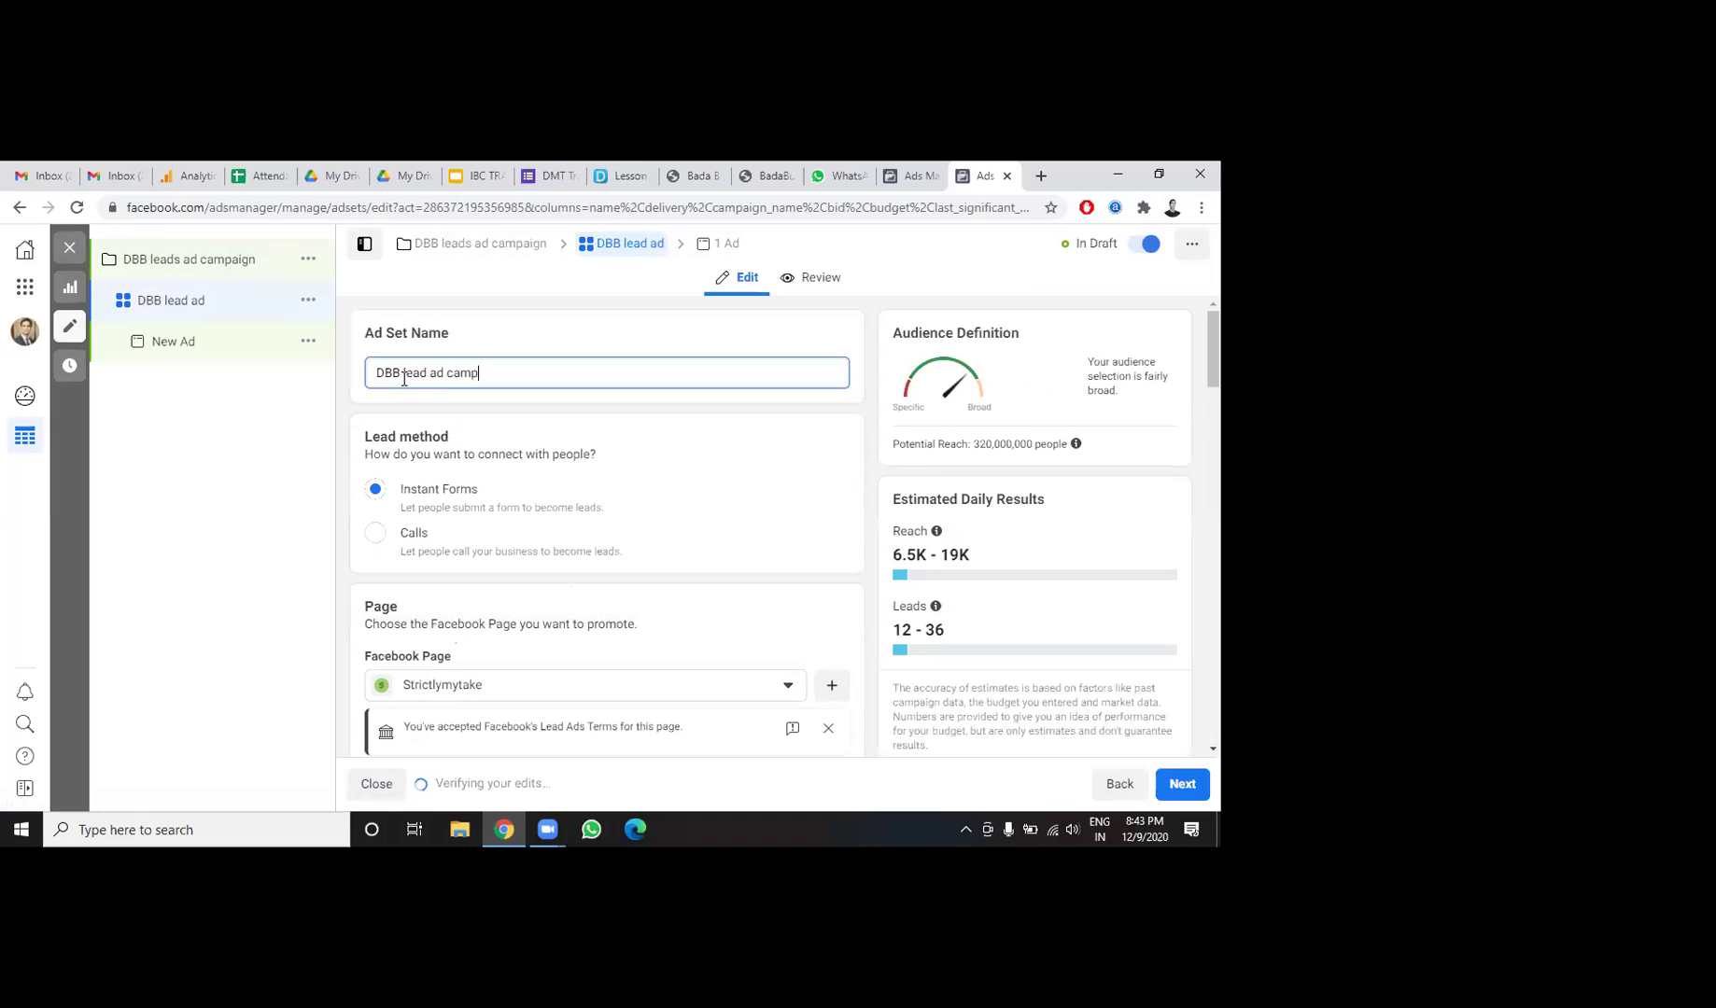
type("aign")
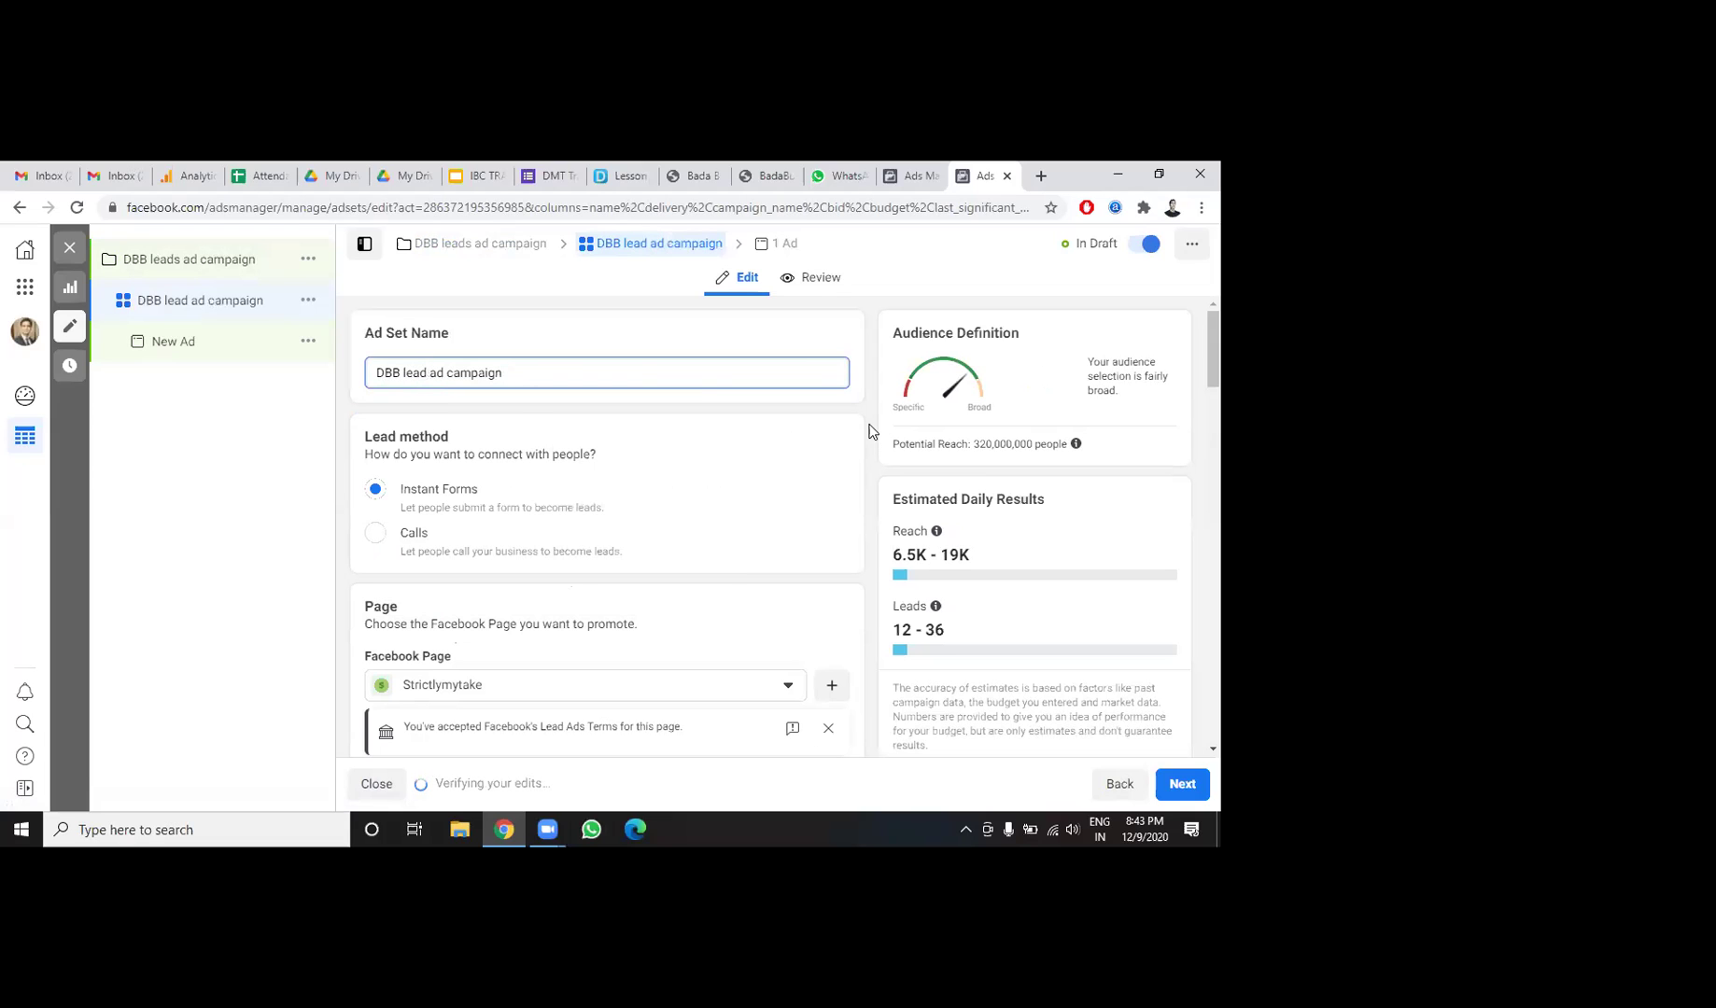
Choose Digital Bounceback as the Facebook Page that the ad set promotes.
scroll(868, 430, "down", 1)
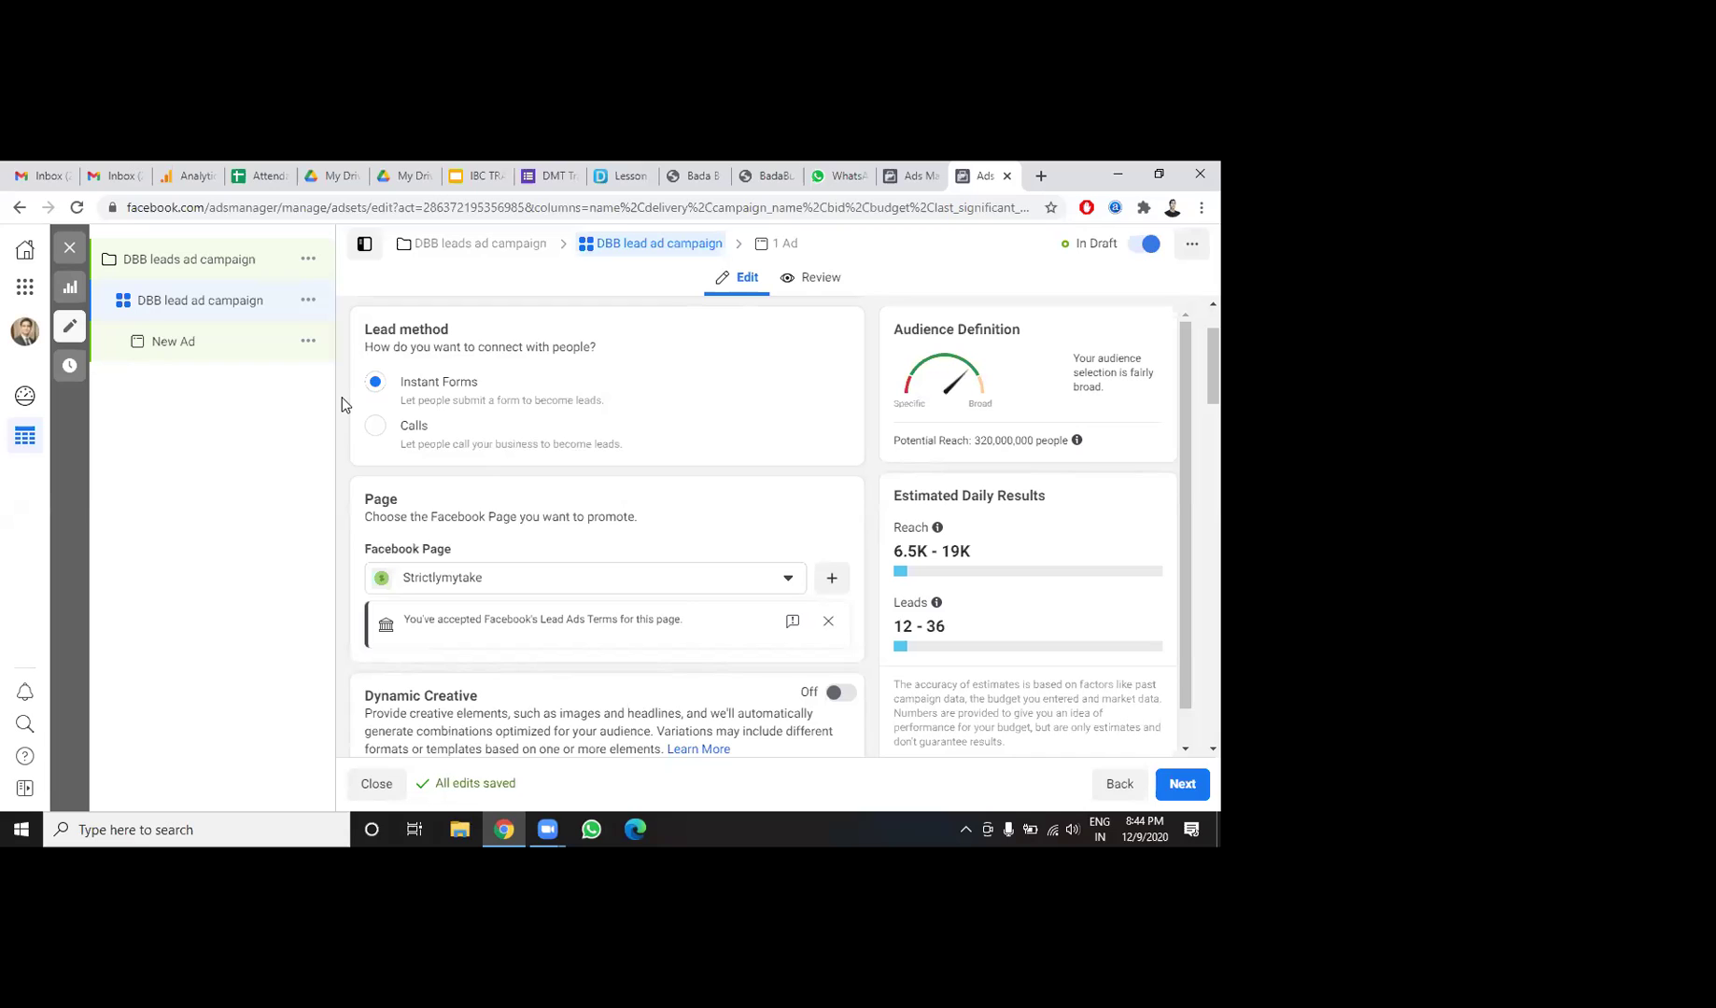
scroll(341, 404, "down", 3)
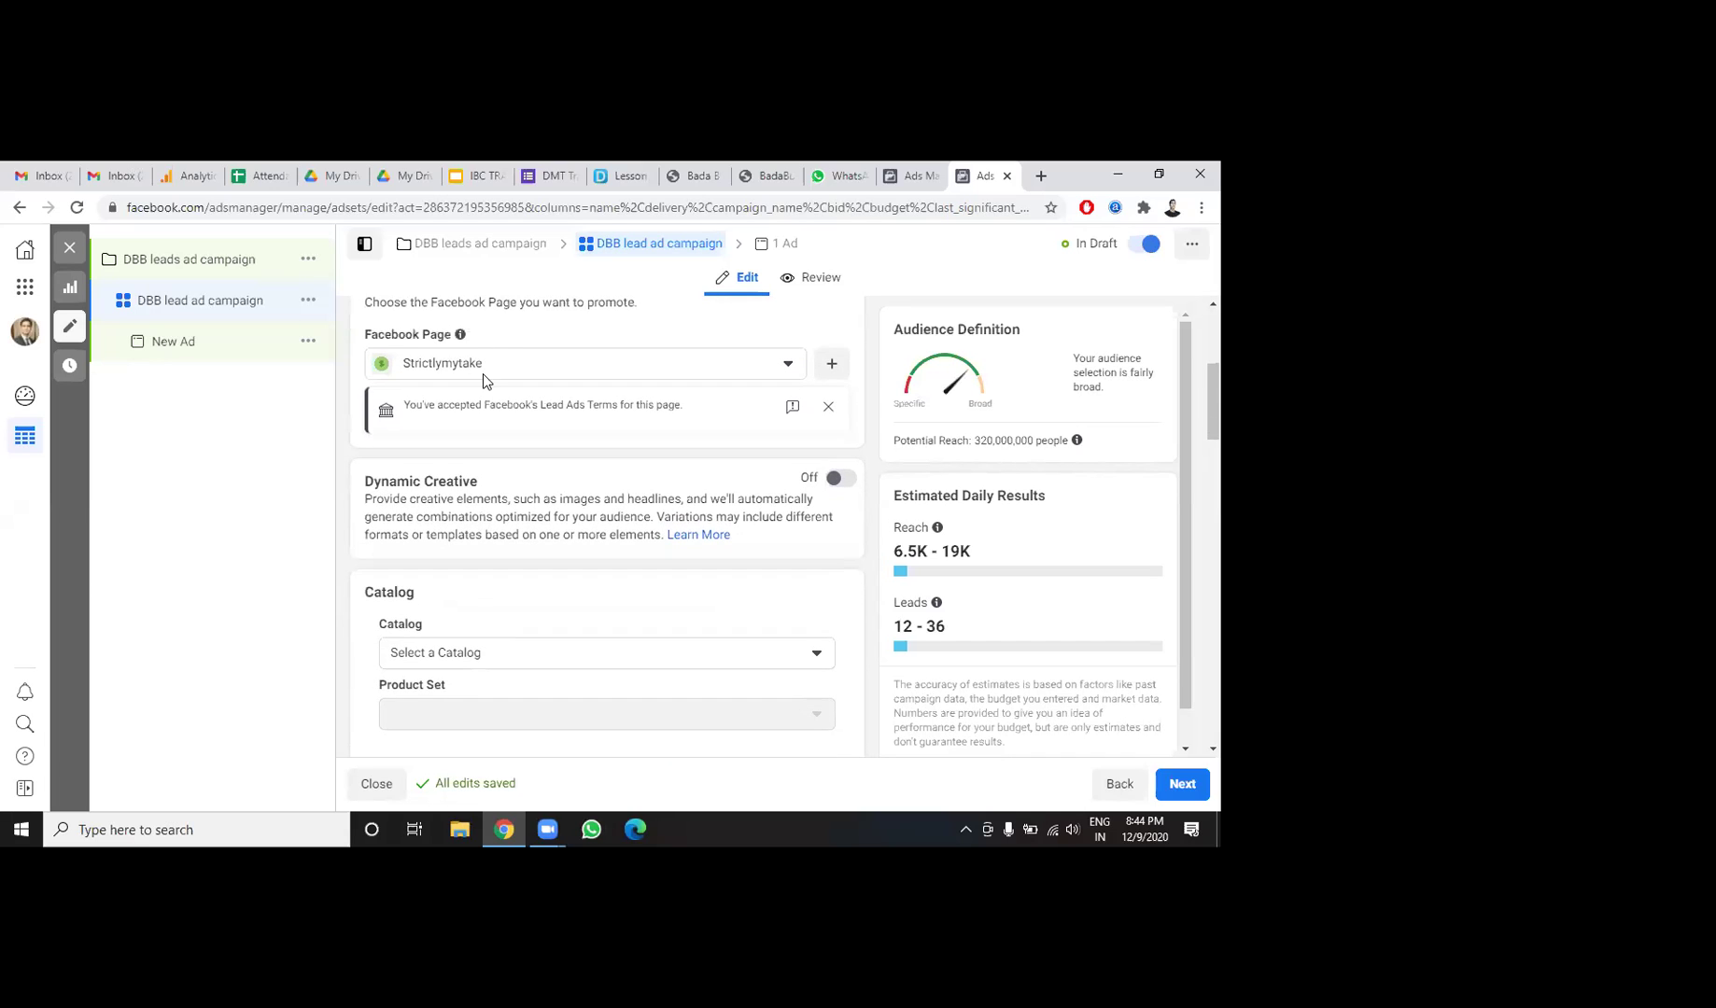
left_click(493, 367)
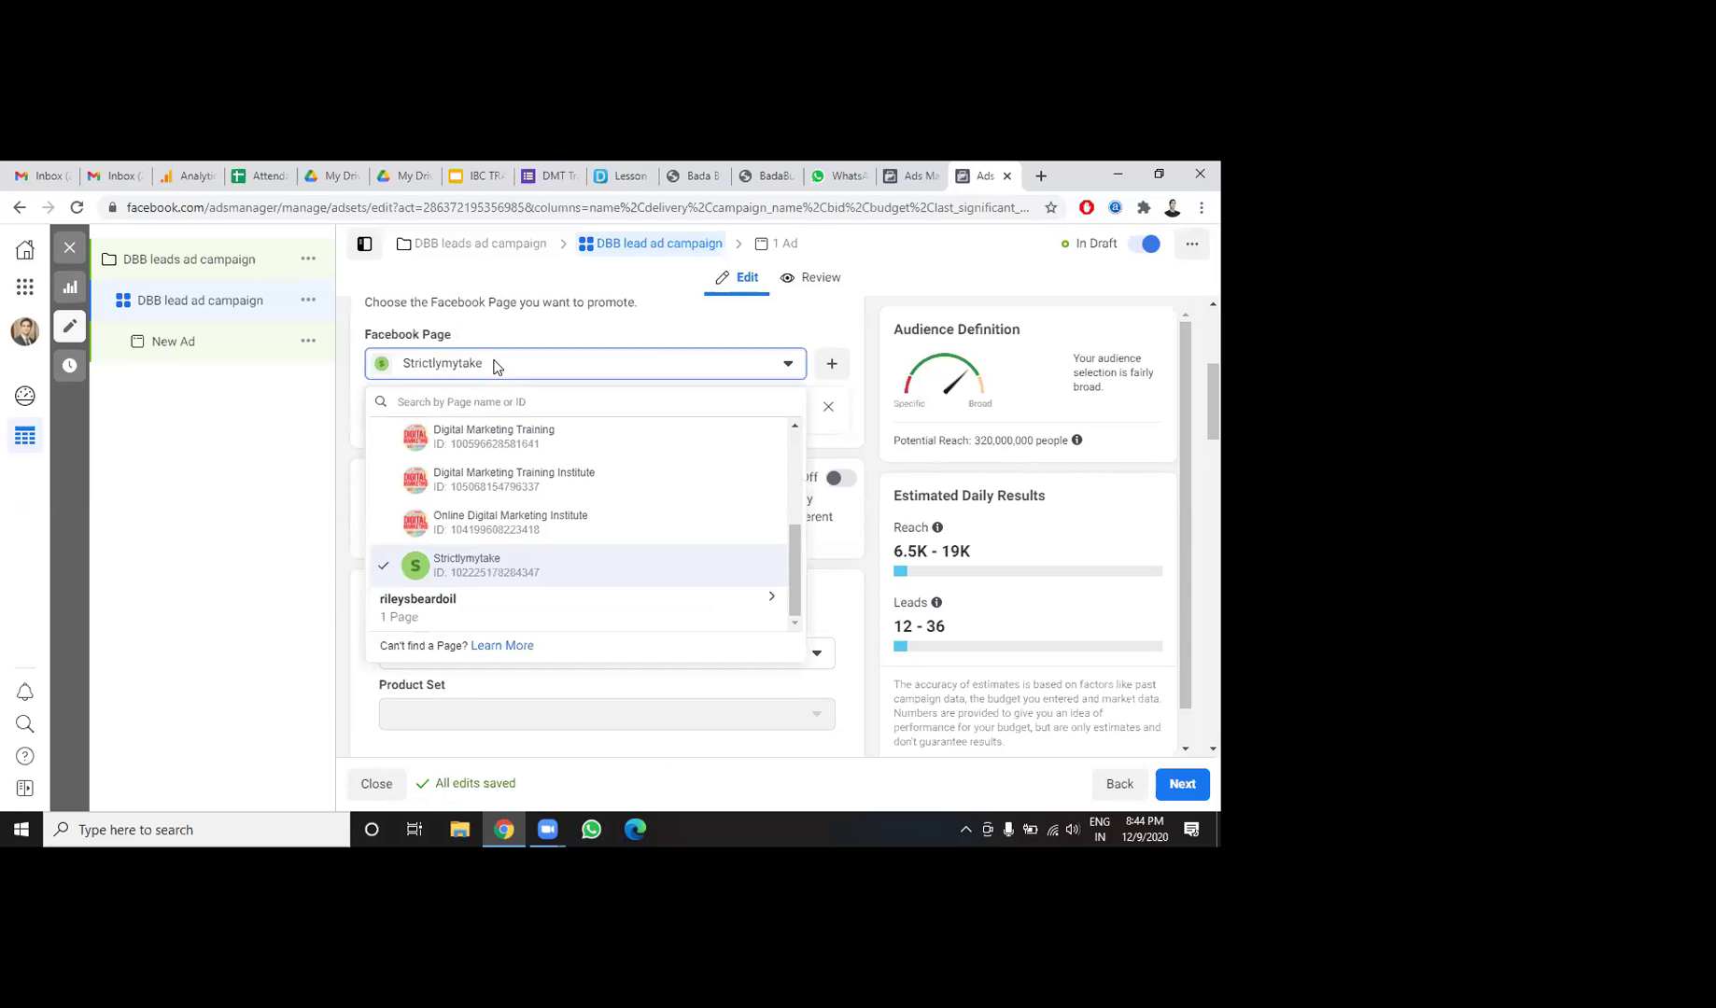
left_click_drag(798, 551, 803, 432)
scroll(799, 448, "down", 2)
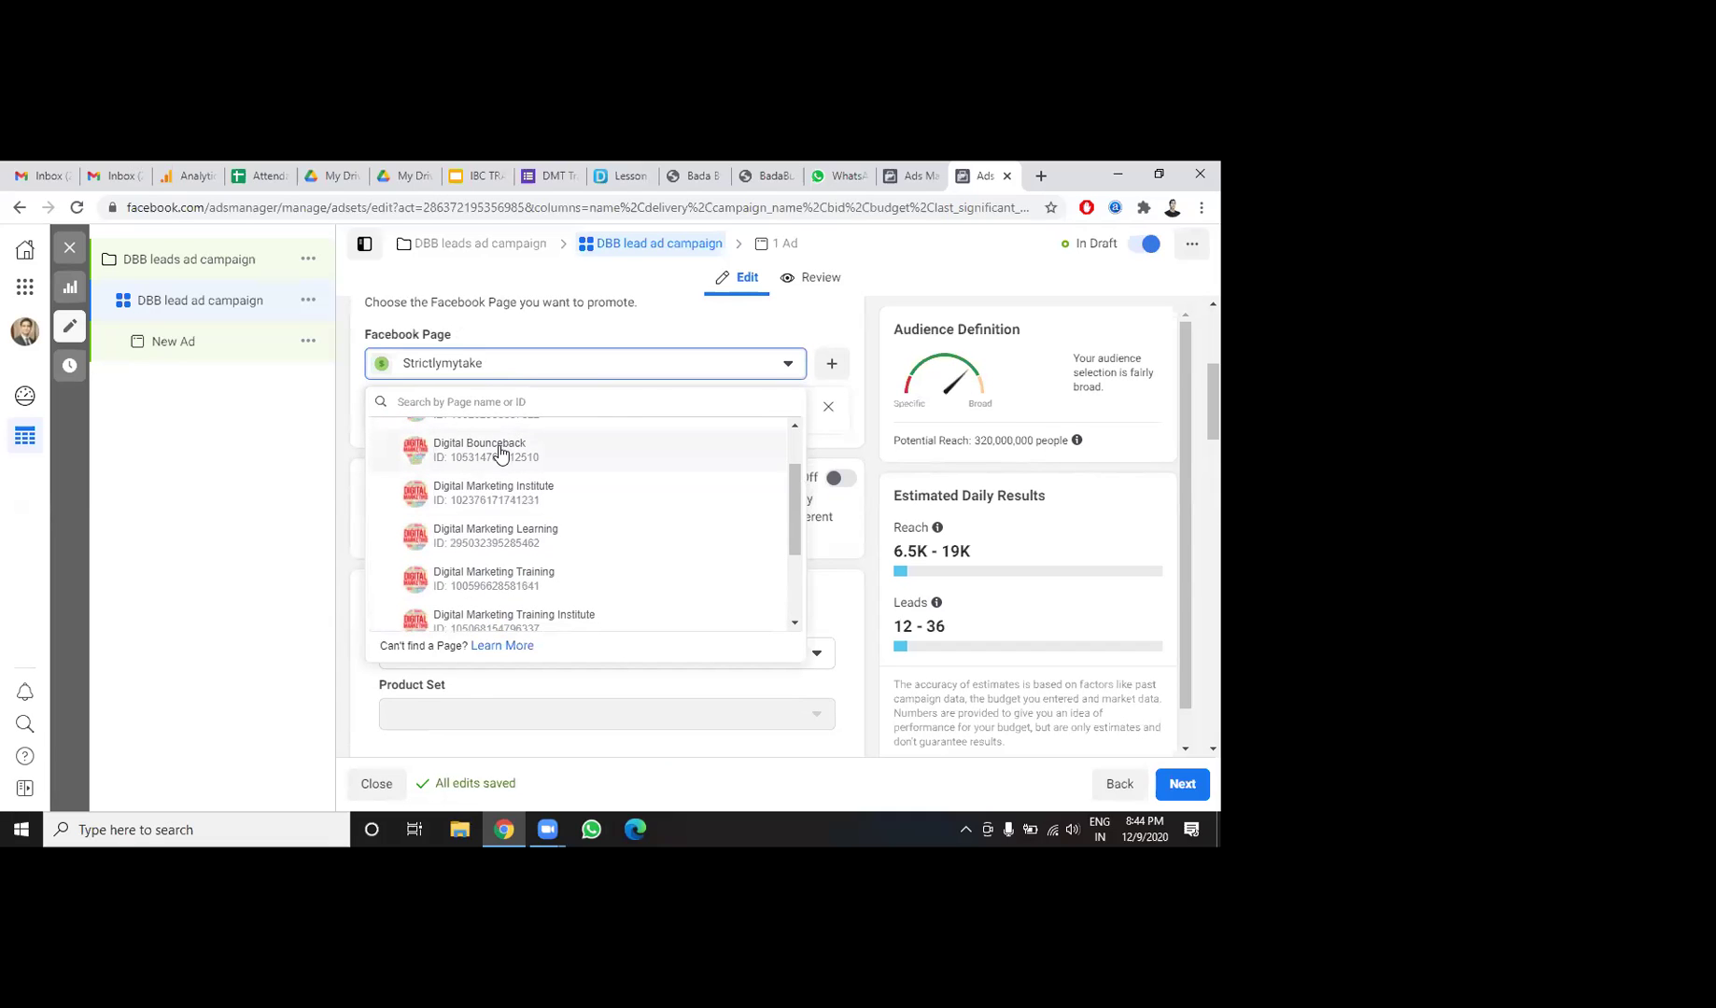
left_click(501, 449)
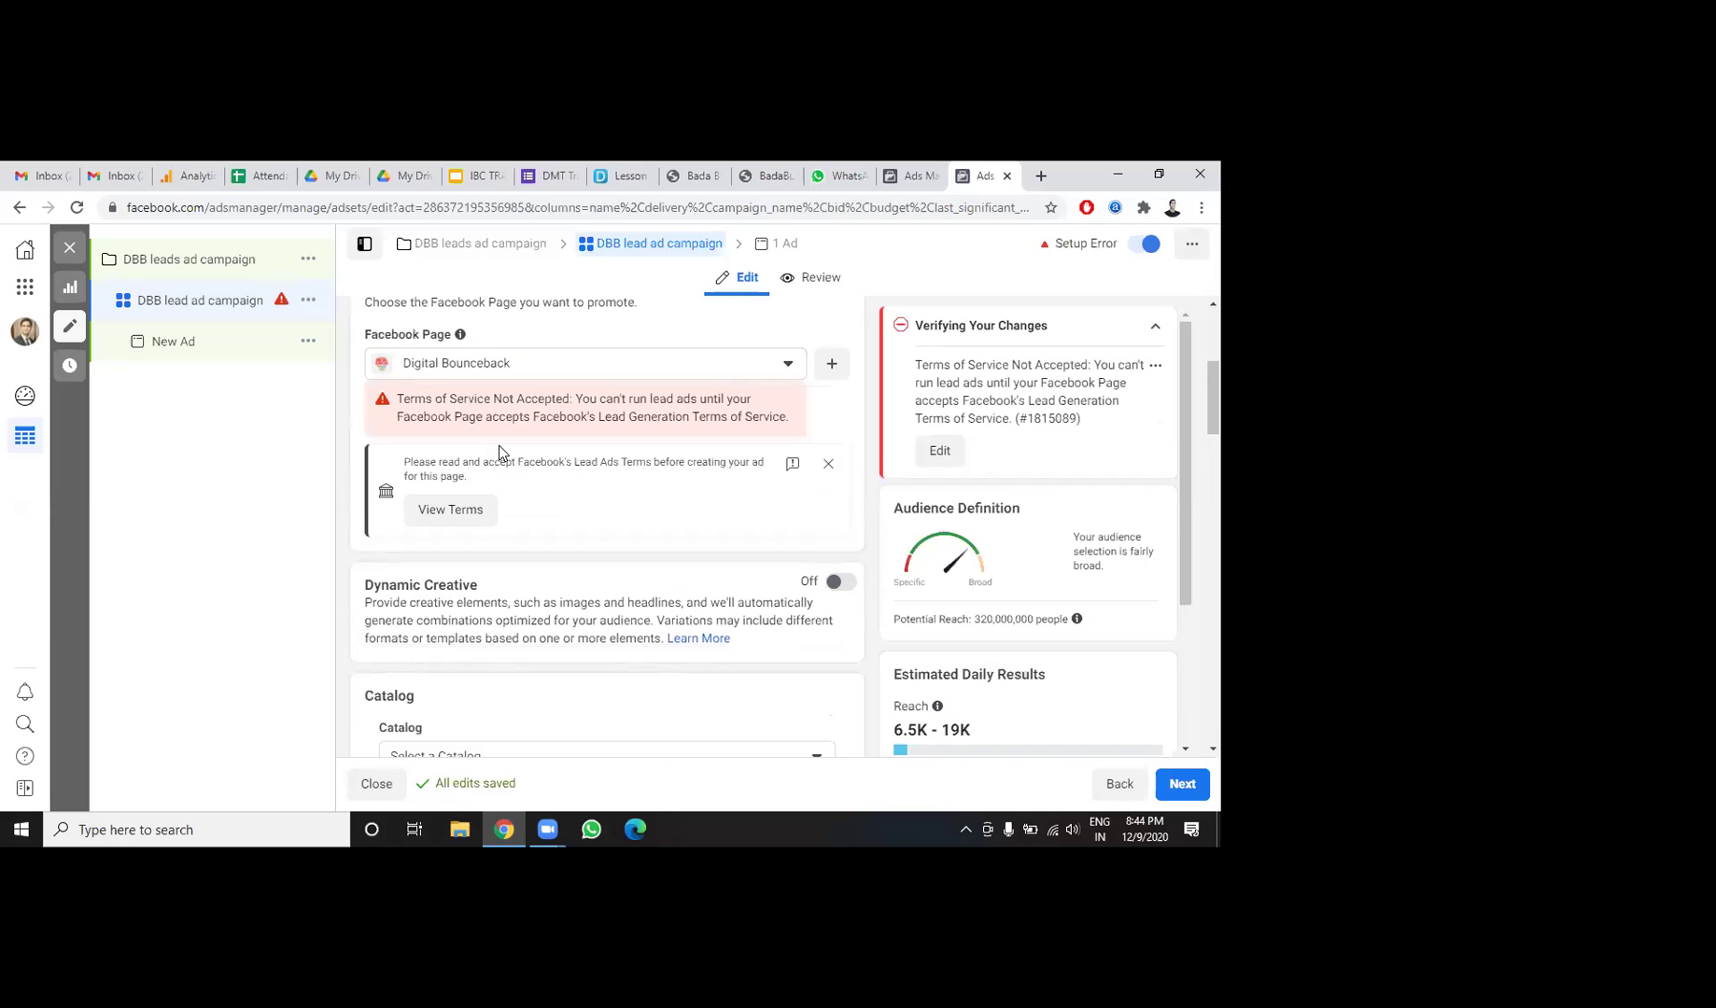
Accept Facebook's Lead Ads Terms for the Digital Bounceback page and dismiss the acceptance notice.
left_click(450, 509)
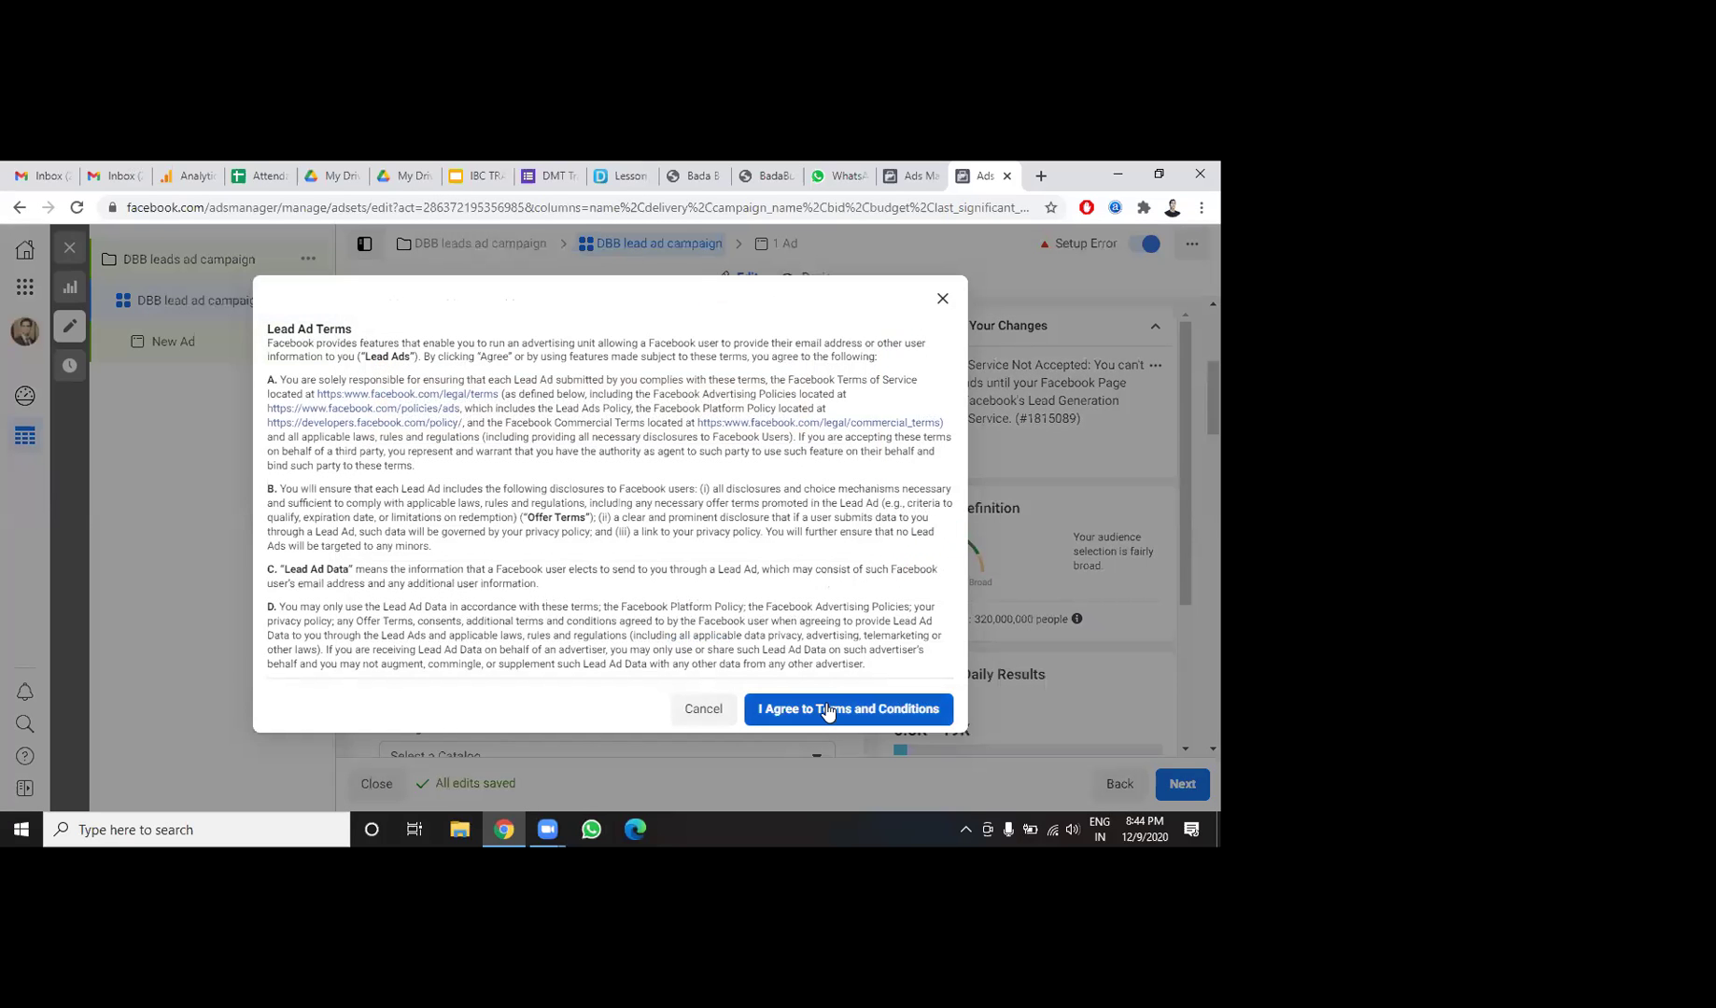
left_click(826, 706)
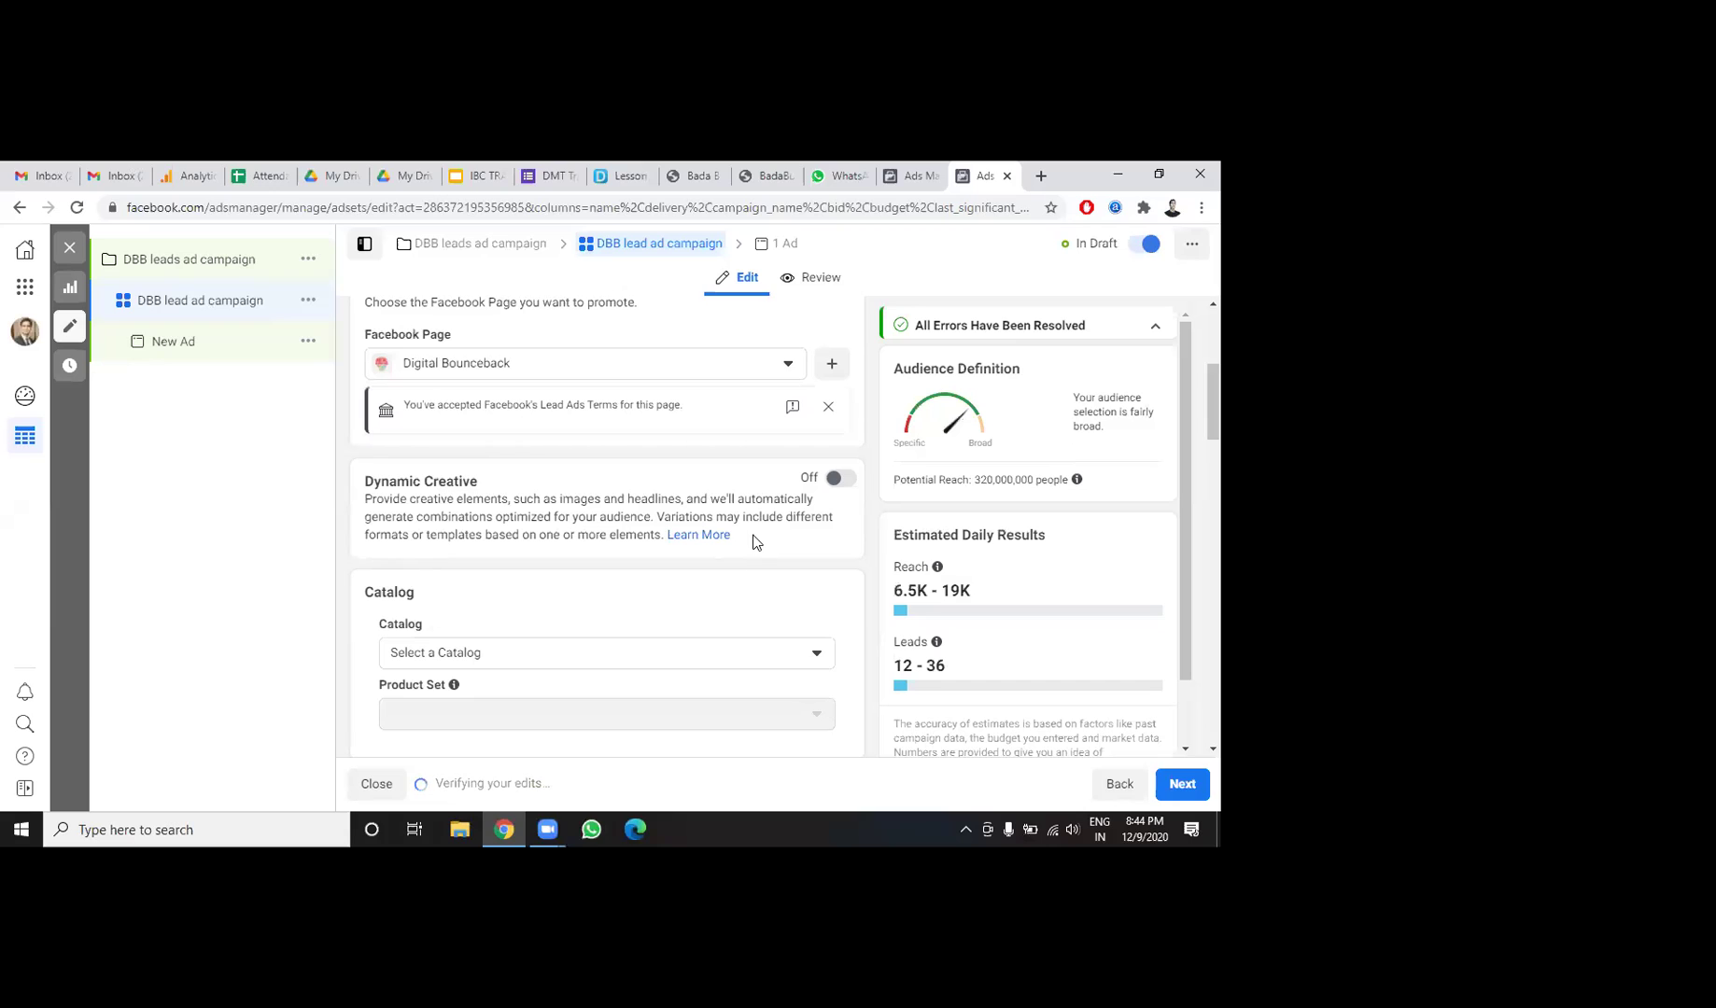
left_click(828, 406)
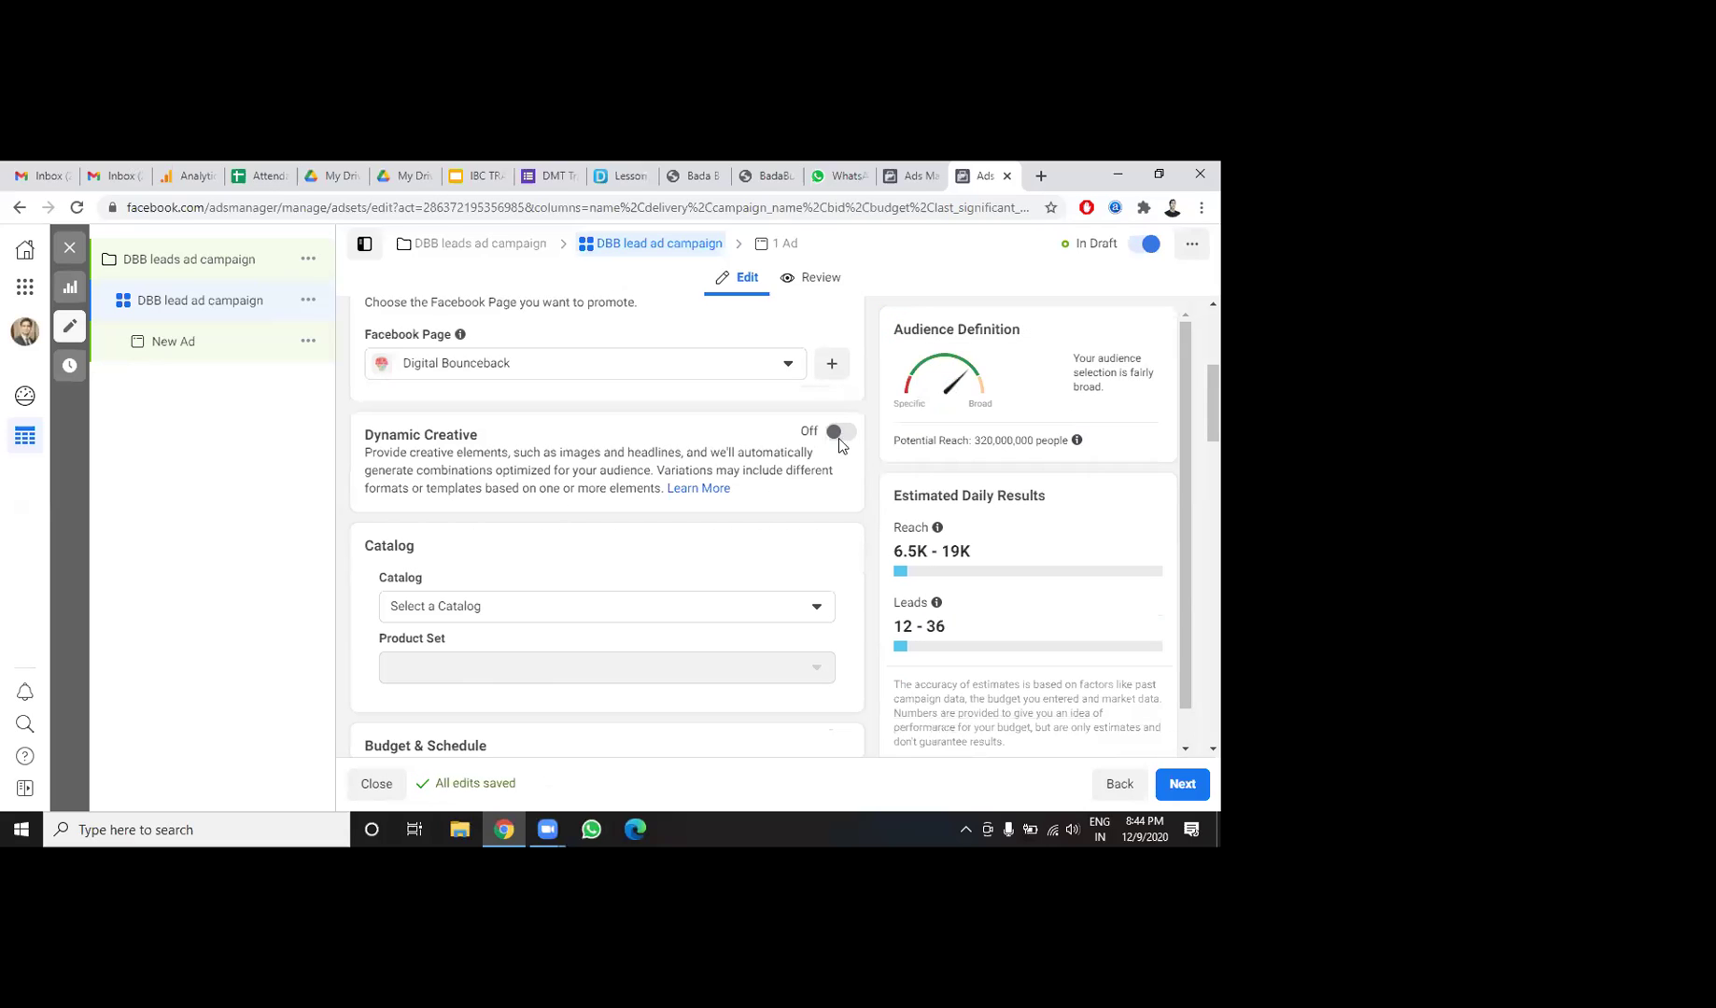
scroll(858, 504, "down", 5)
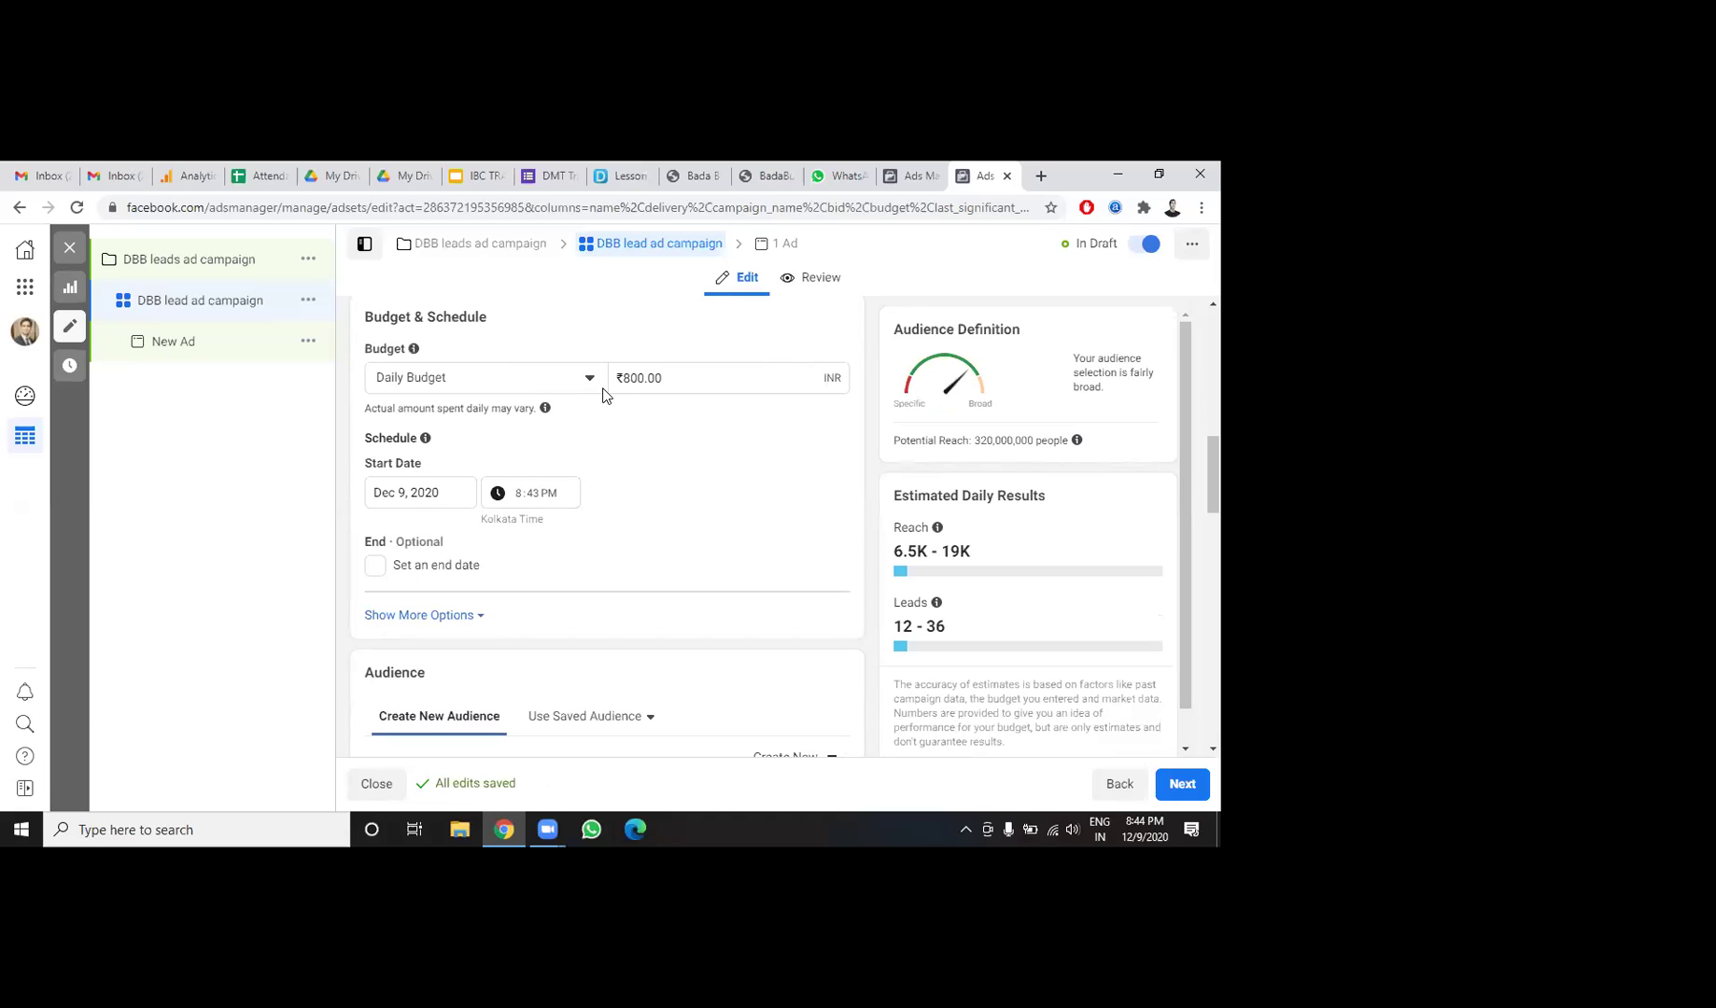
Set the ad set's daily budget to ₹500.
left_click(636, 376)
key("BackSpace")
type("5")
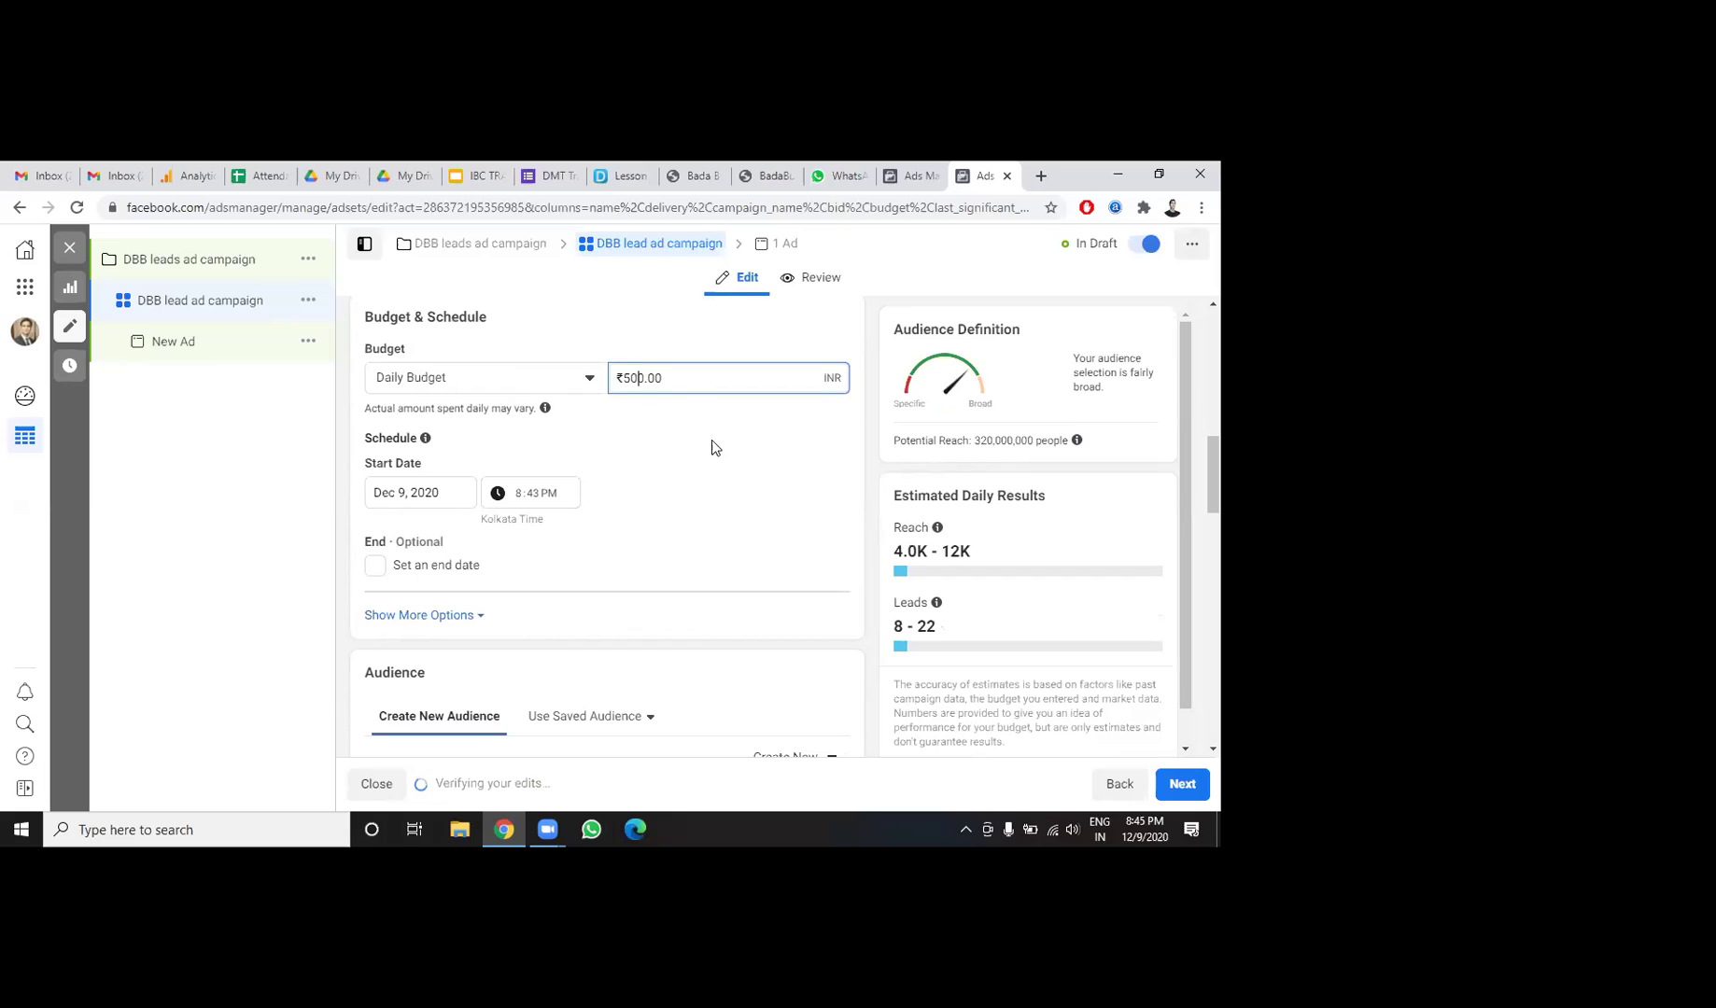
Give the ad set schedule an end date of Dec 12, 2020.
left_click(374, 567)
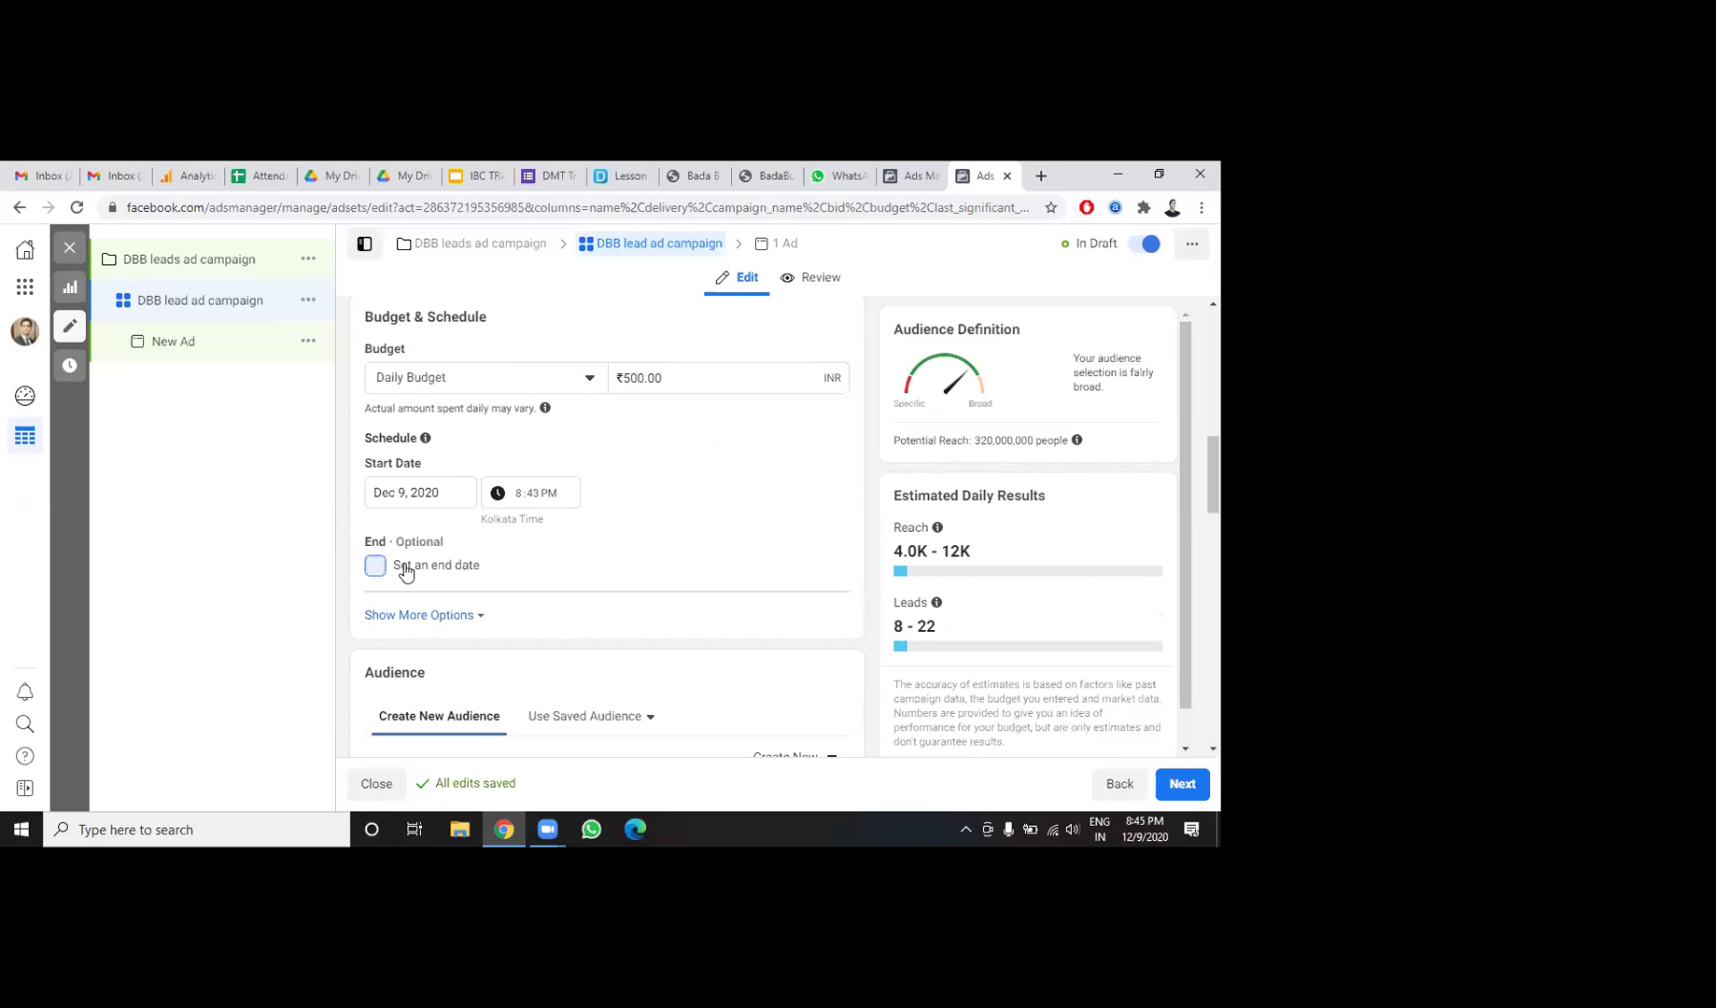
left_click(404, 571)
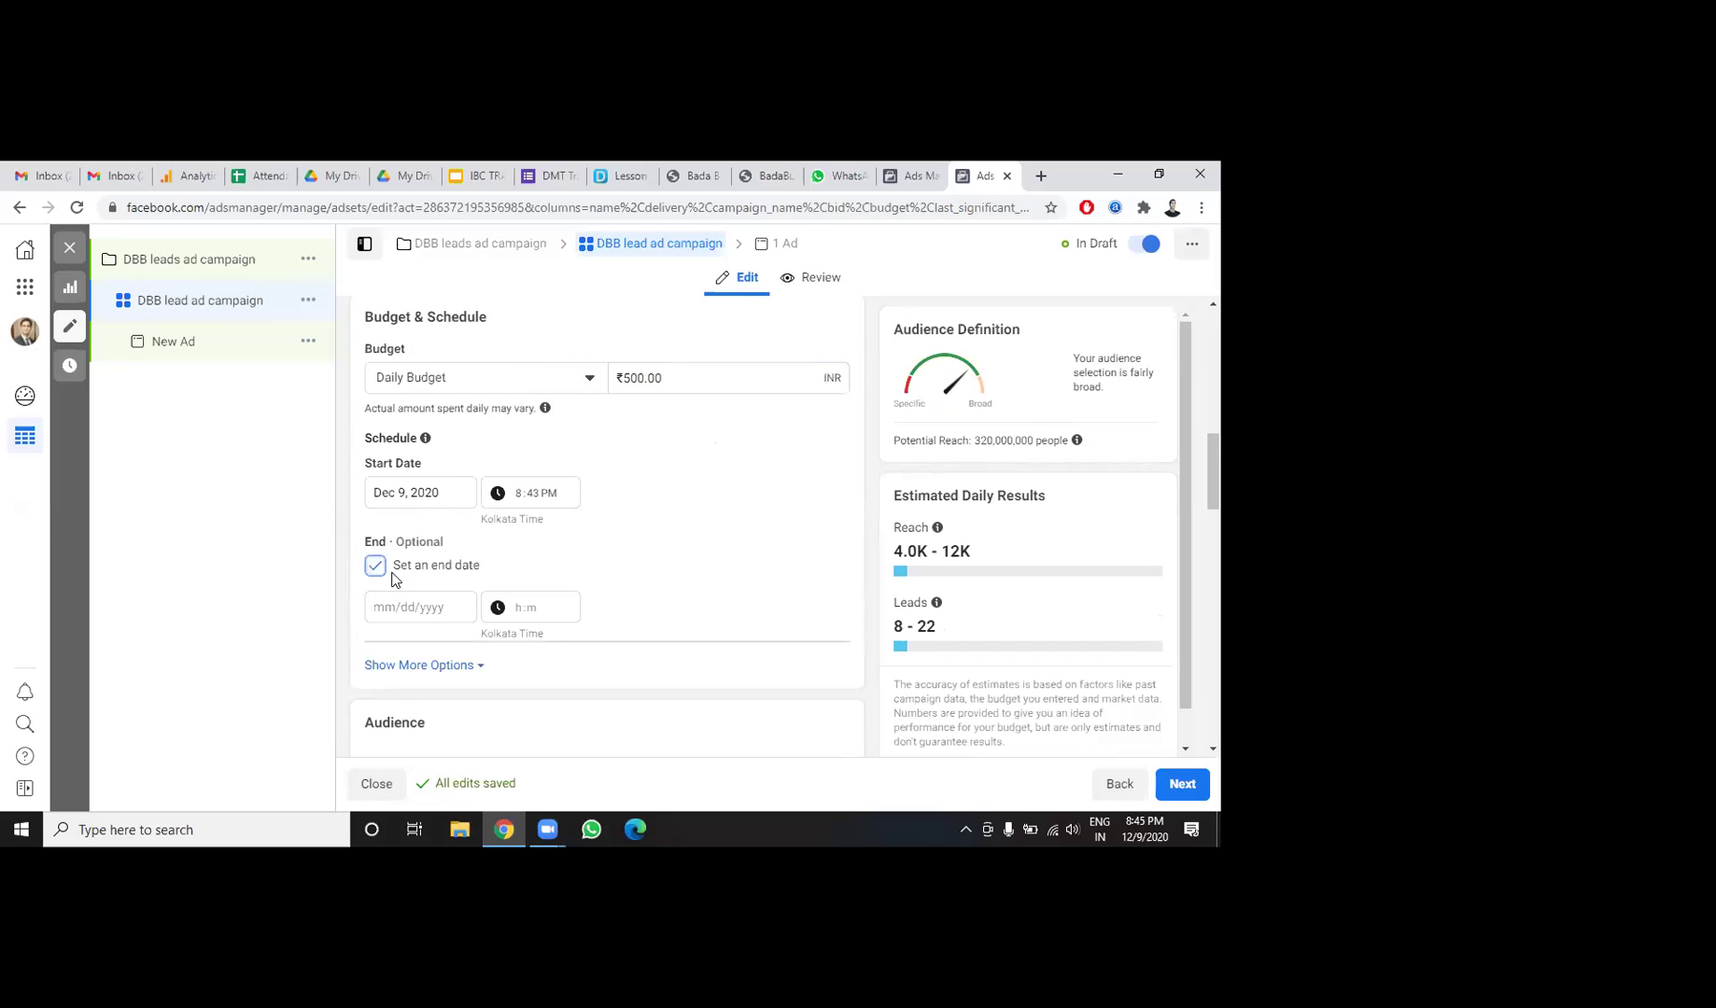
left_click(395, 608)
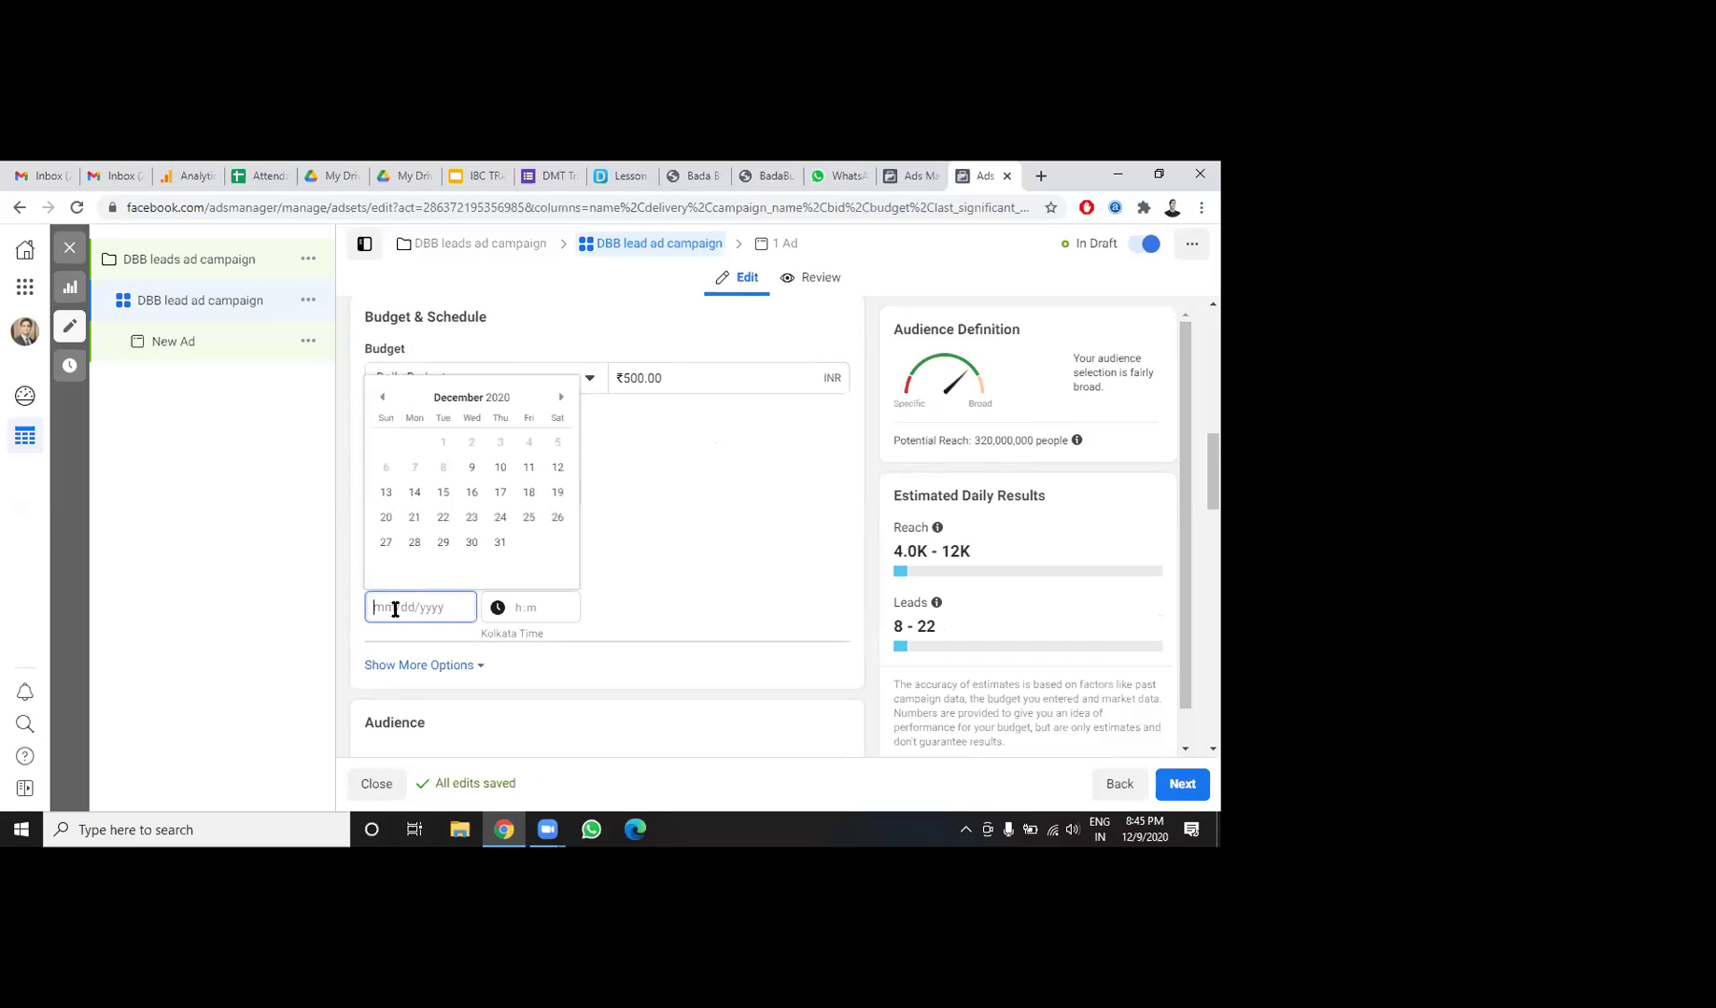
left_click(558, 467)
left_click(702, 587)
Review the ad set's audience, location, age, detailed targeting, placement, and optimization and delivery settings.
scroll(702, 584, "down", 3)
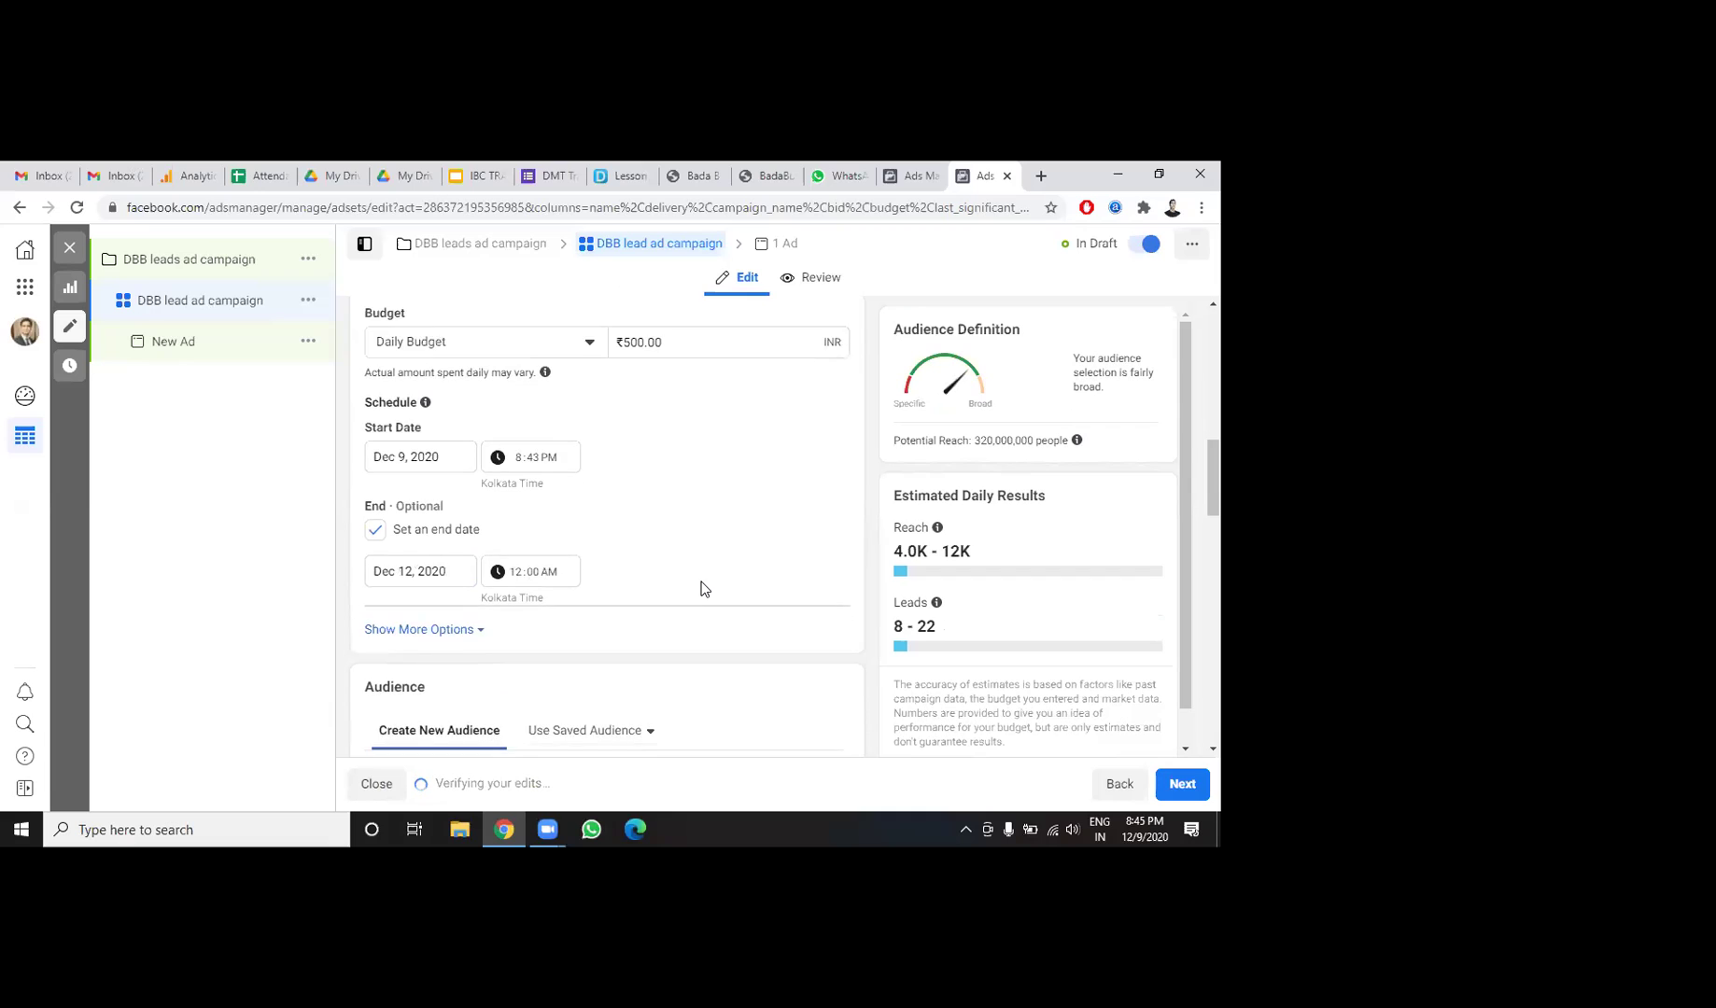
scroll(702, 583, "down", 1)
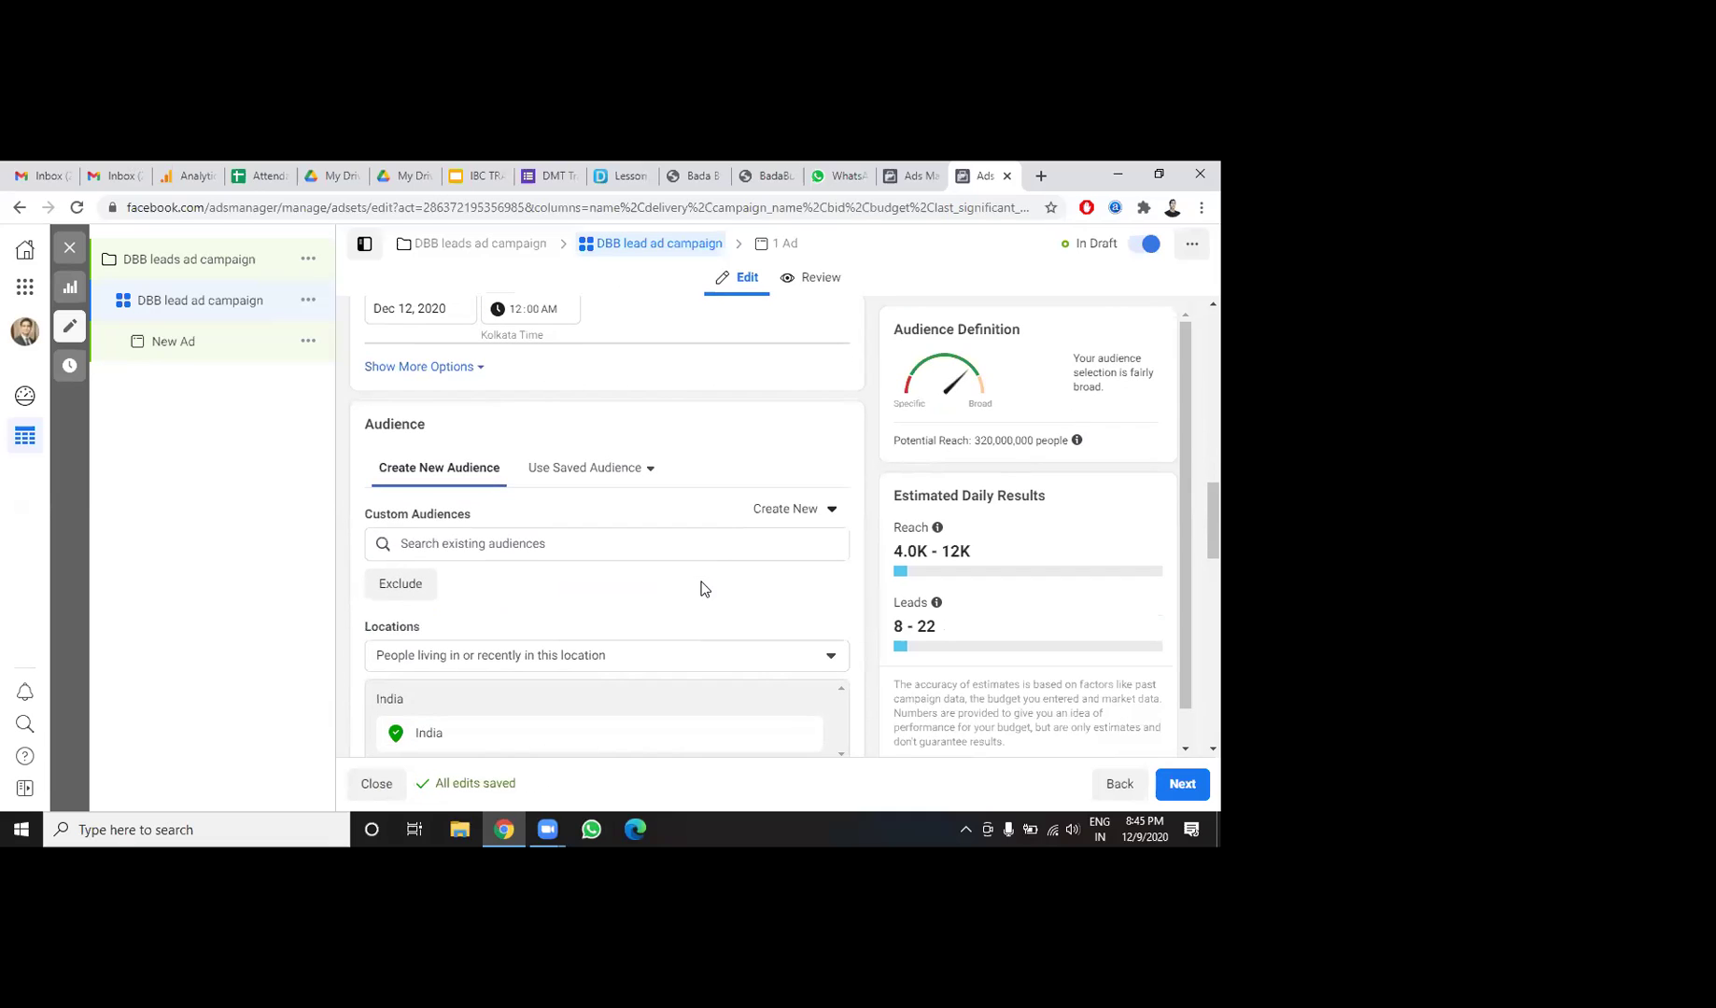
scroll(851, 549, "down", 2)
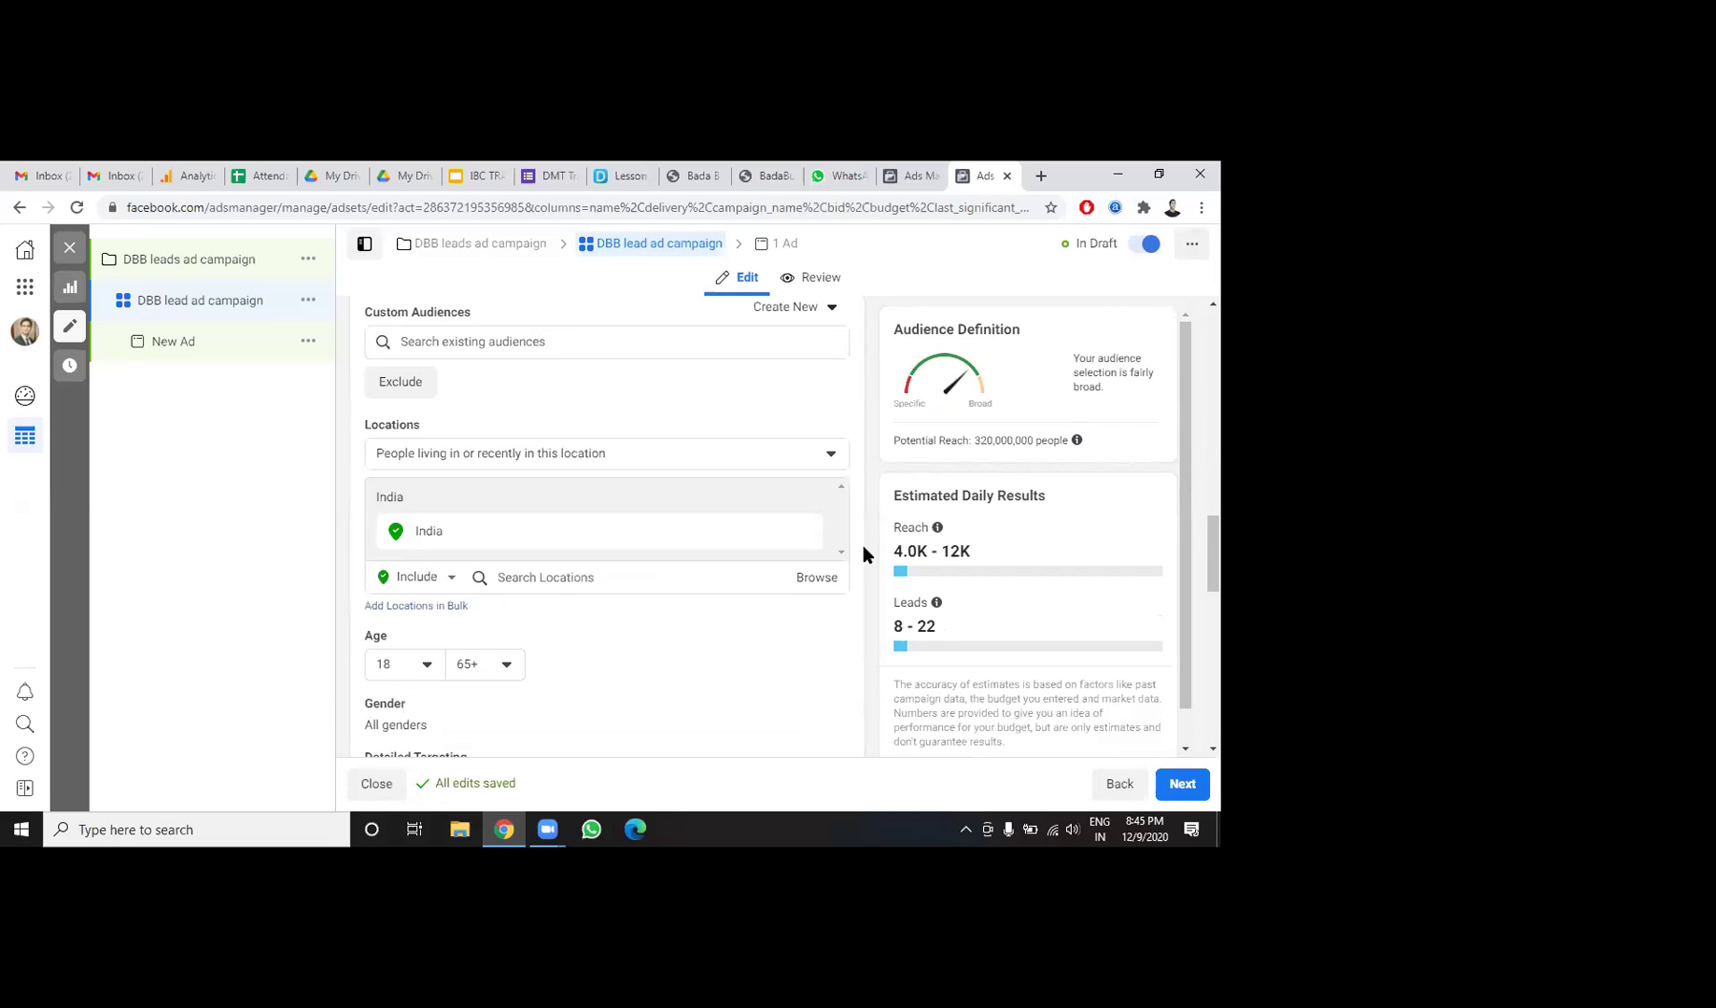
scroll(862, 554, "down", 1)
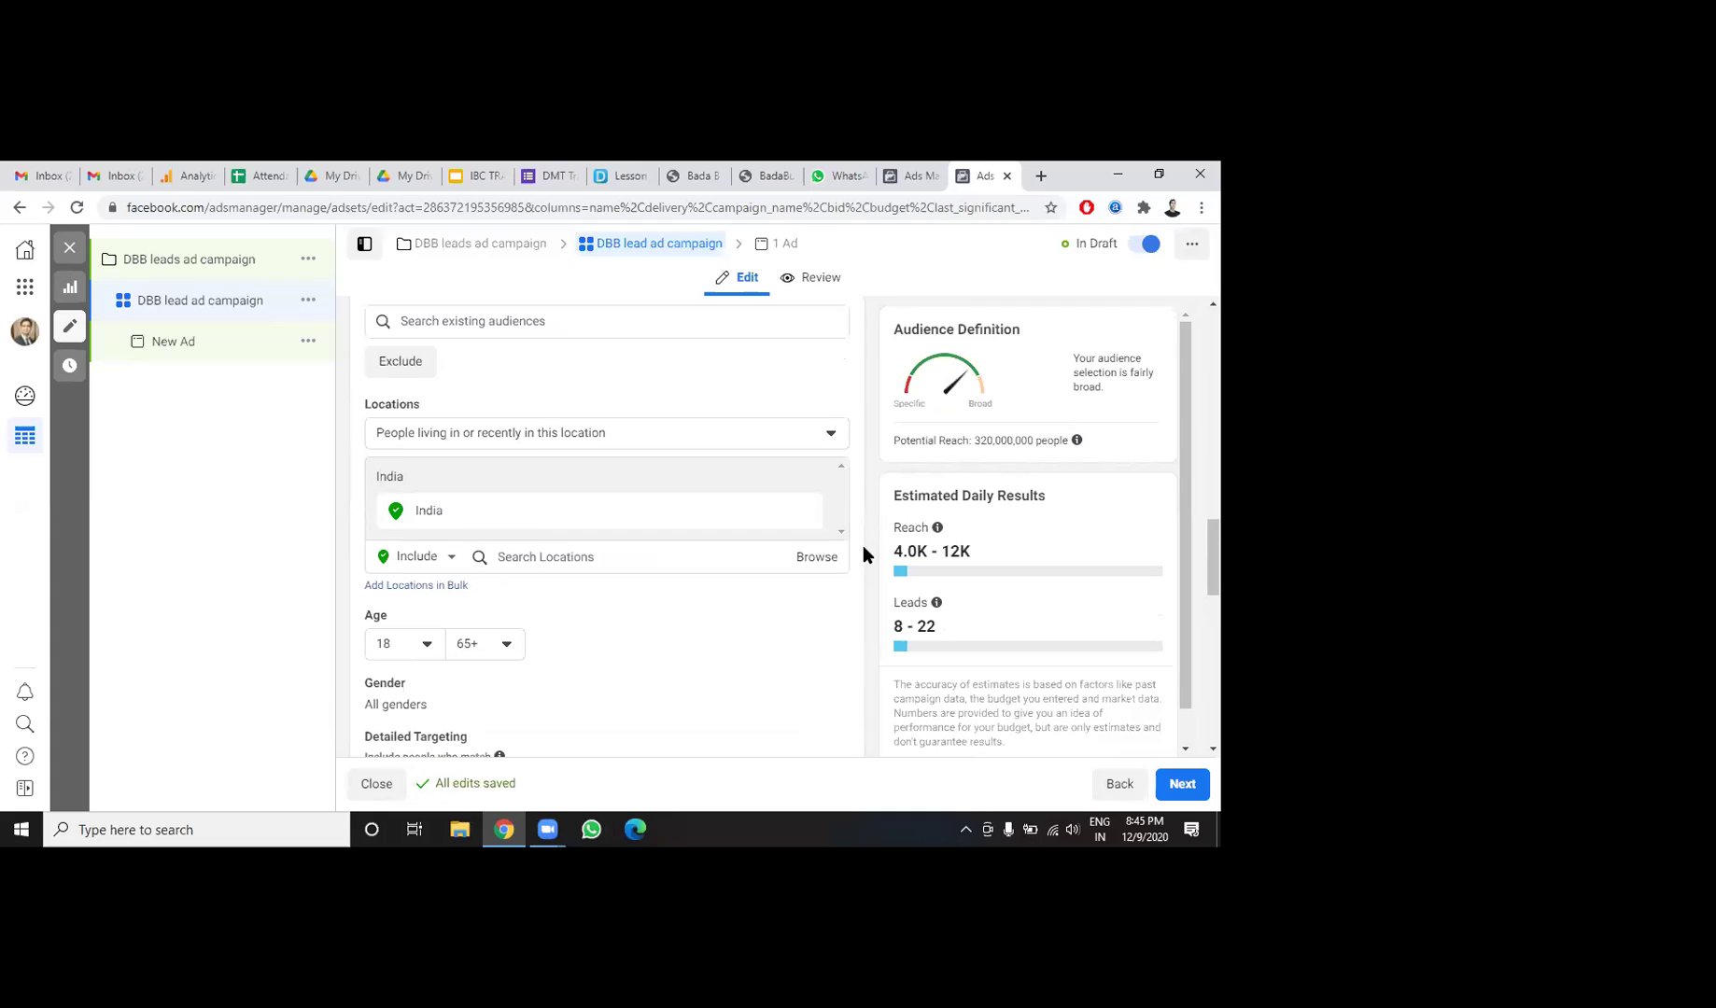
scroll(862, 555, "down", 2)
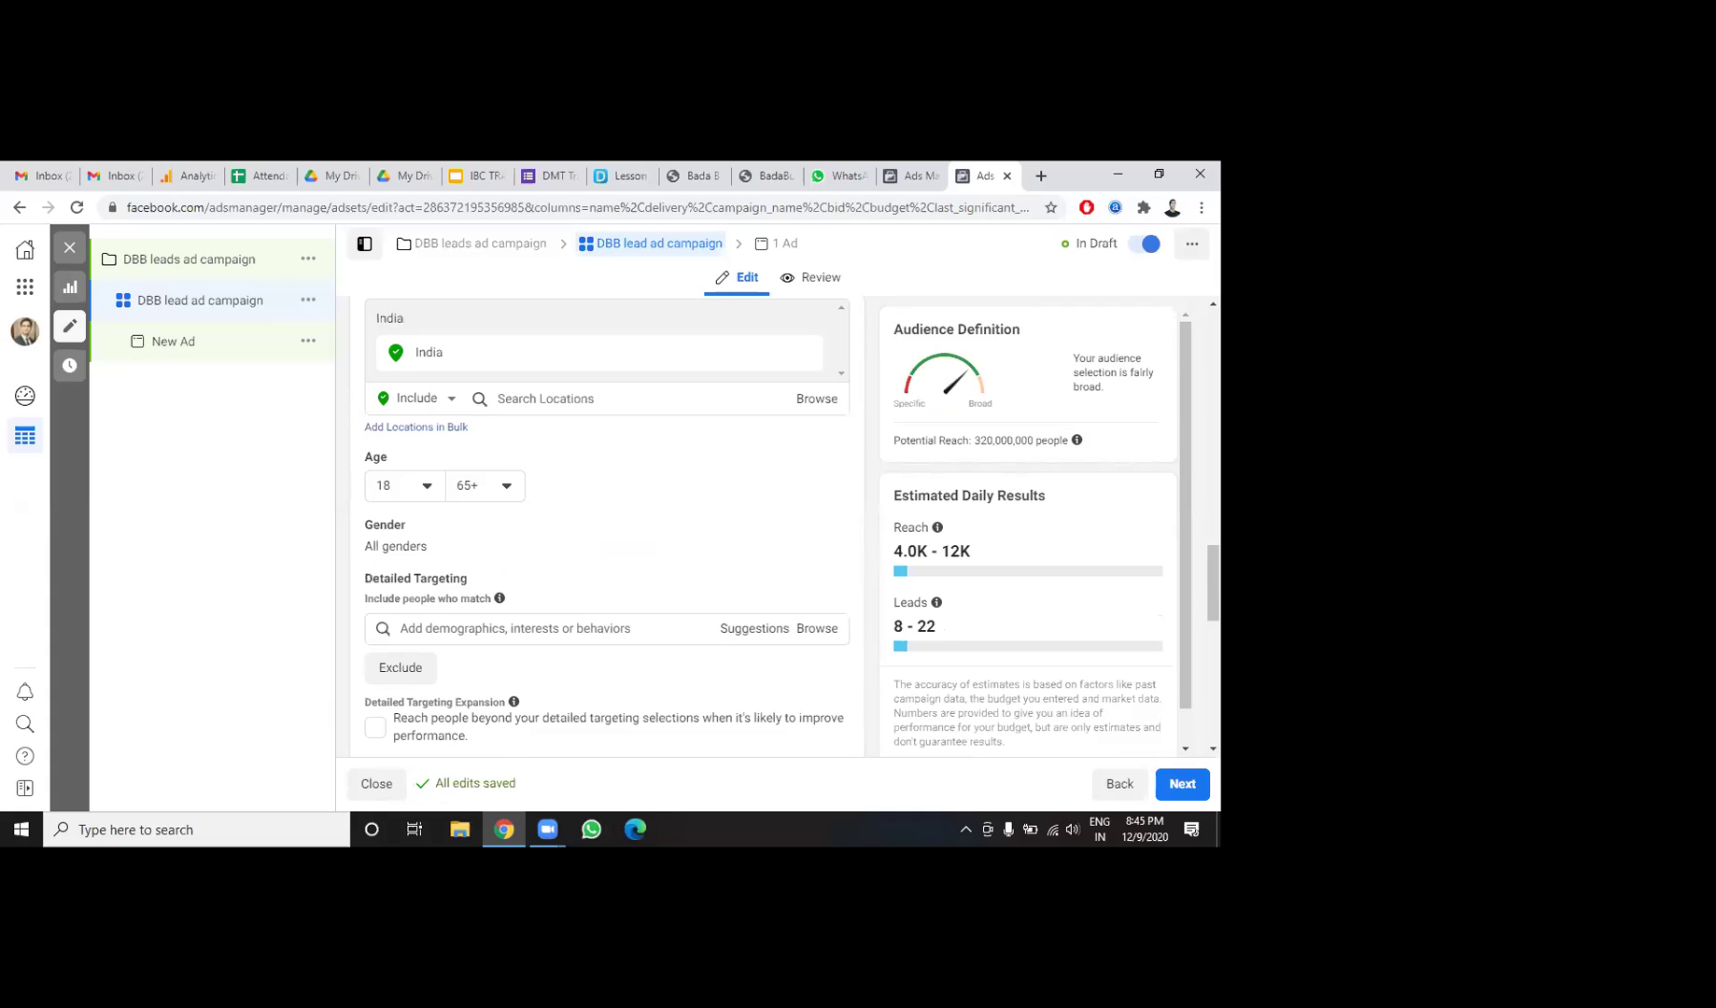
scroll(607, 523, "down", 1)
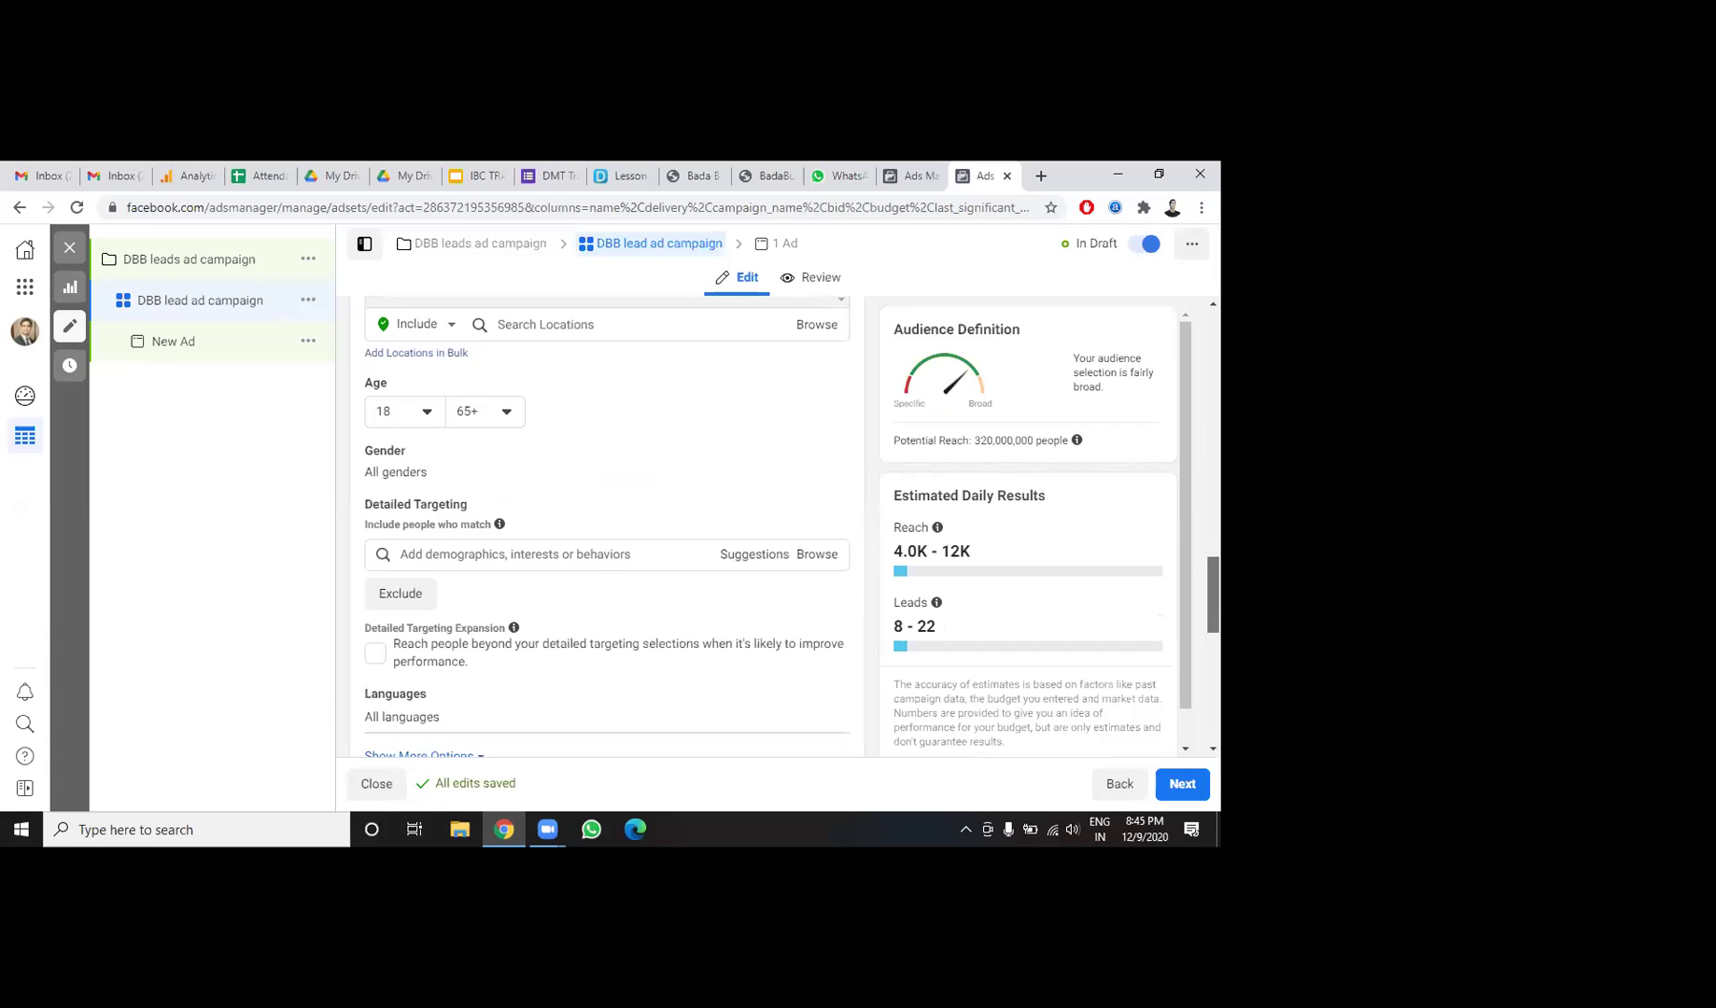
scroll(712, 486, "down", 3)
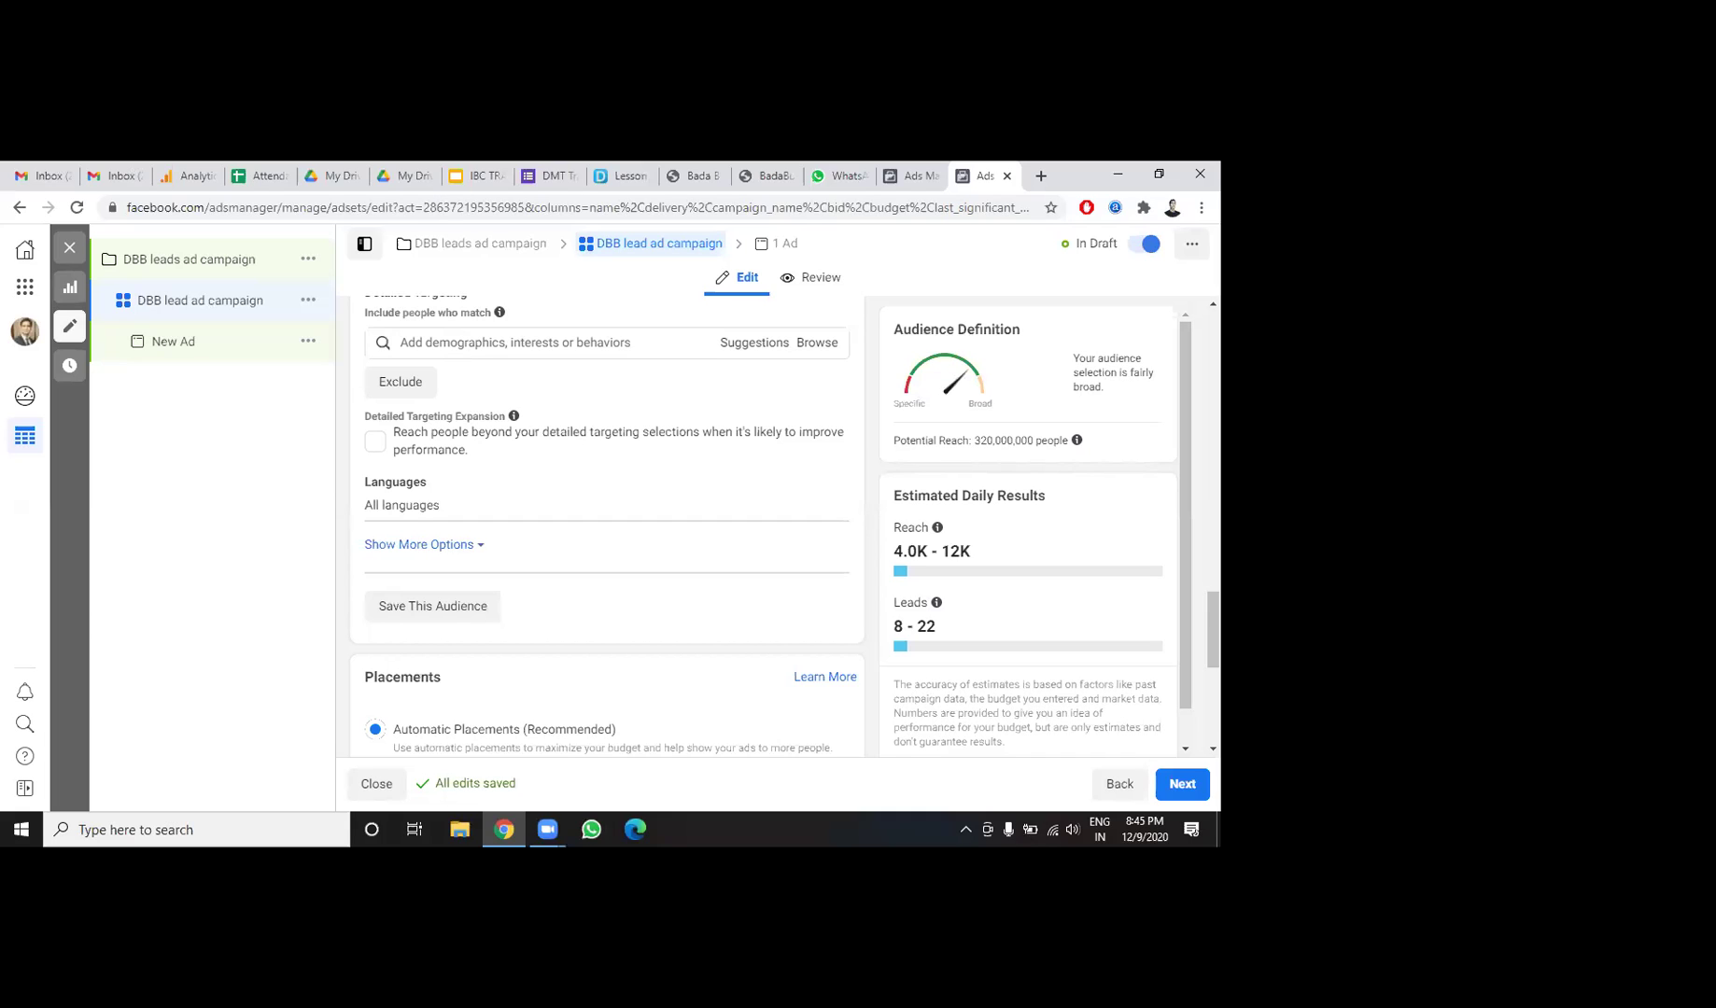
left_click_drag(1212, 628, 1213, 623)
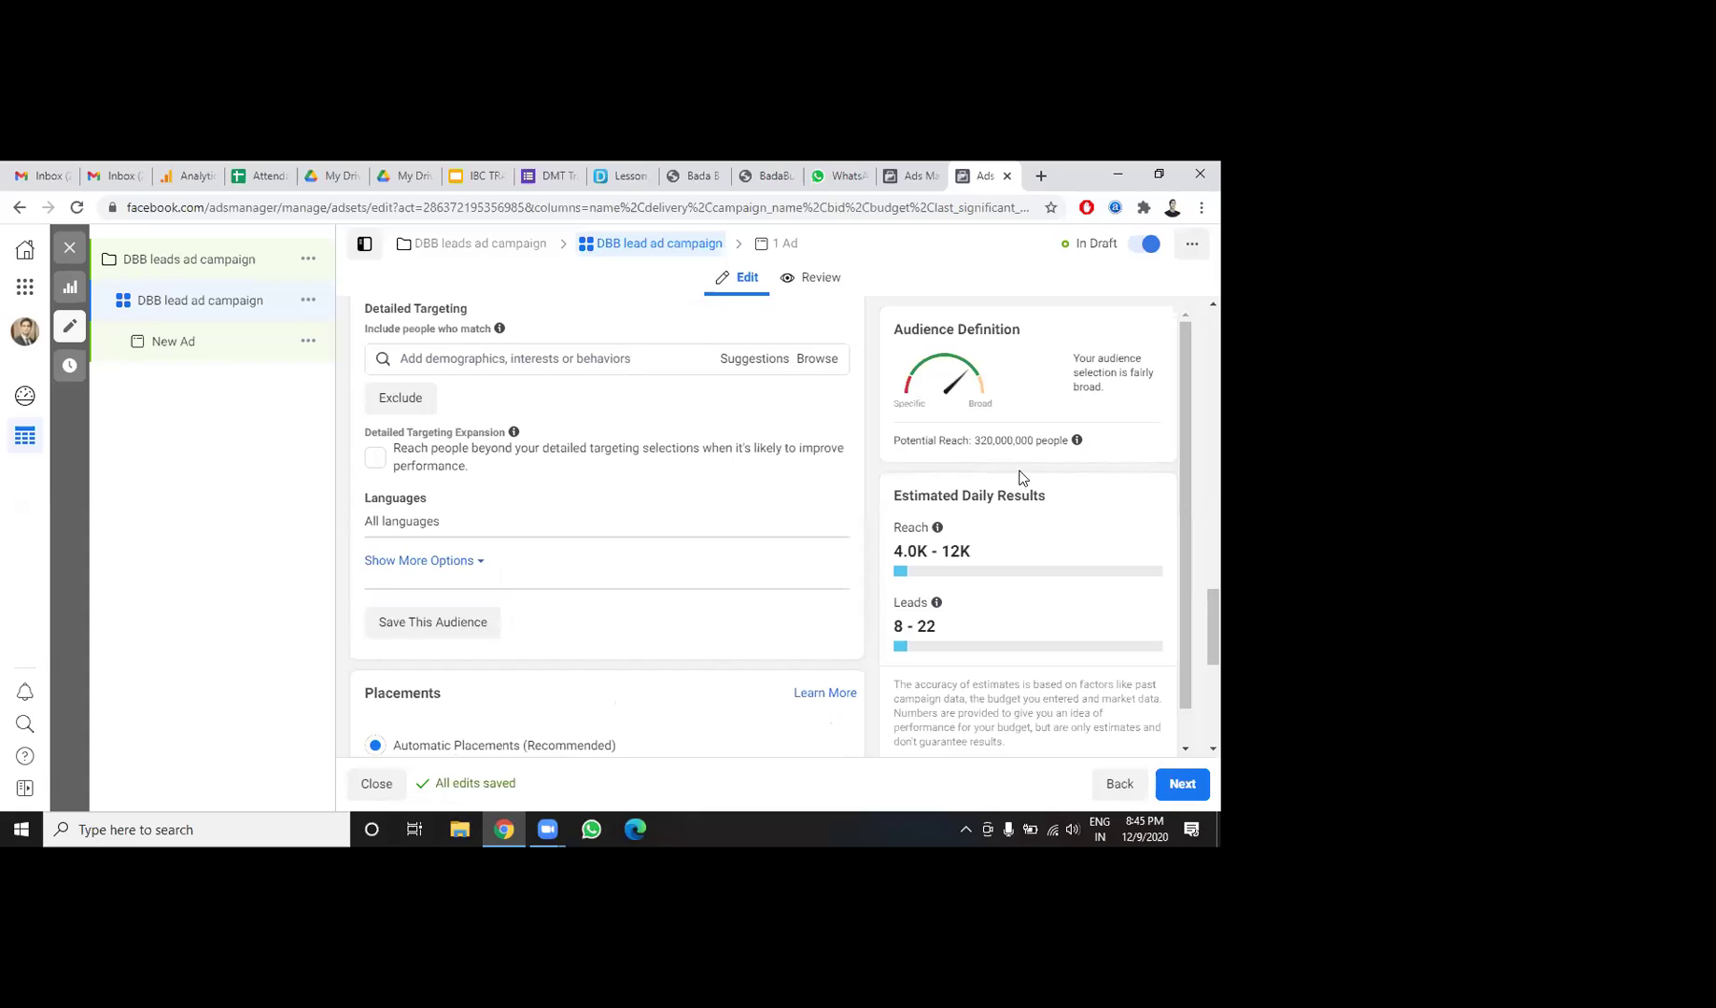
mouse_move(937, 528)
scroll(607, 527, "down", 2)
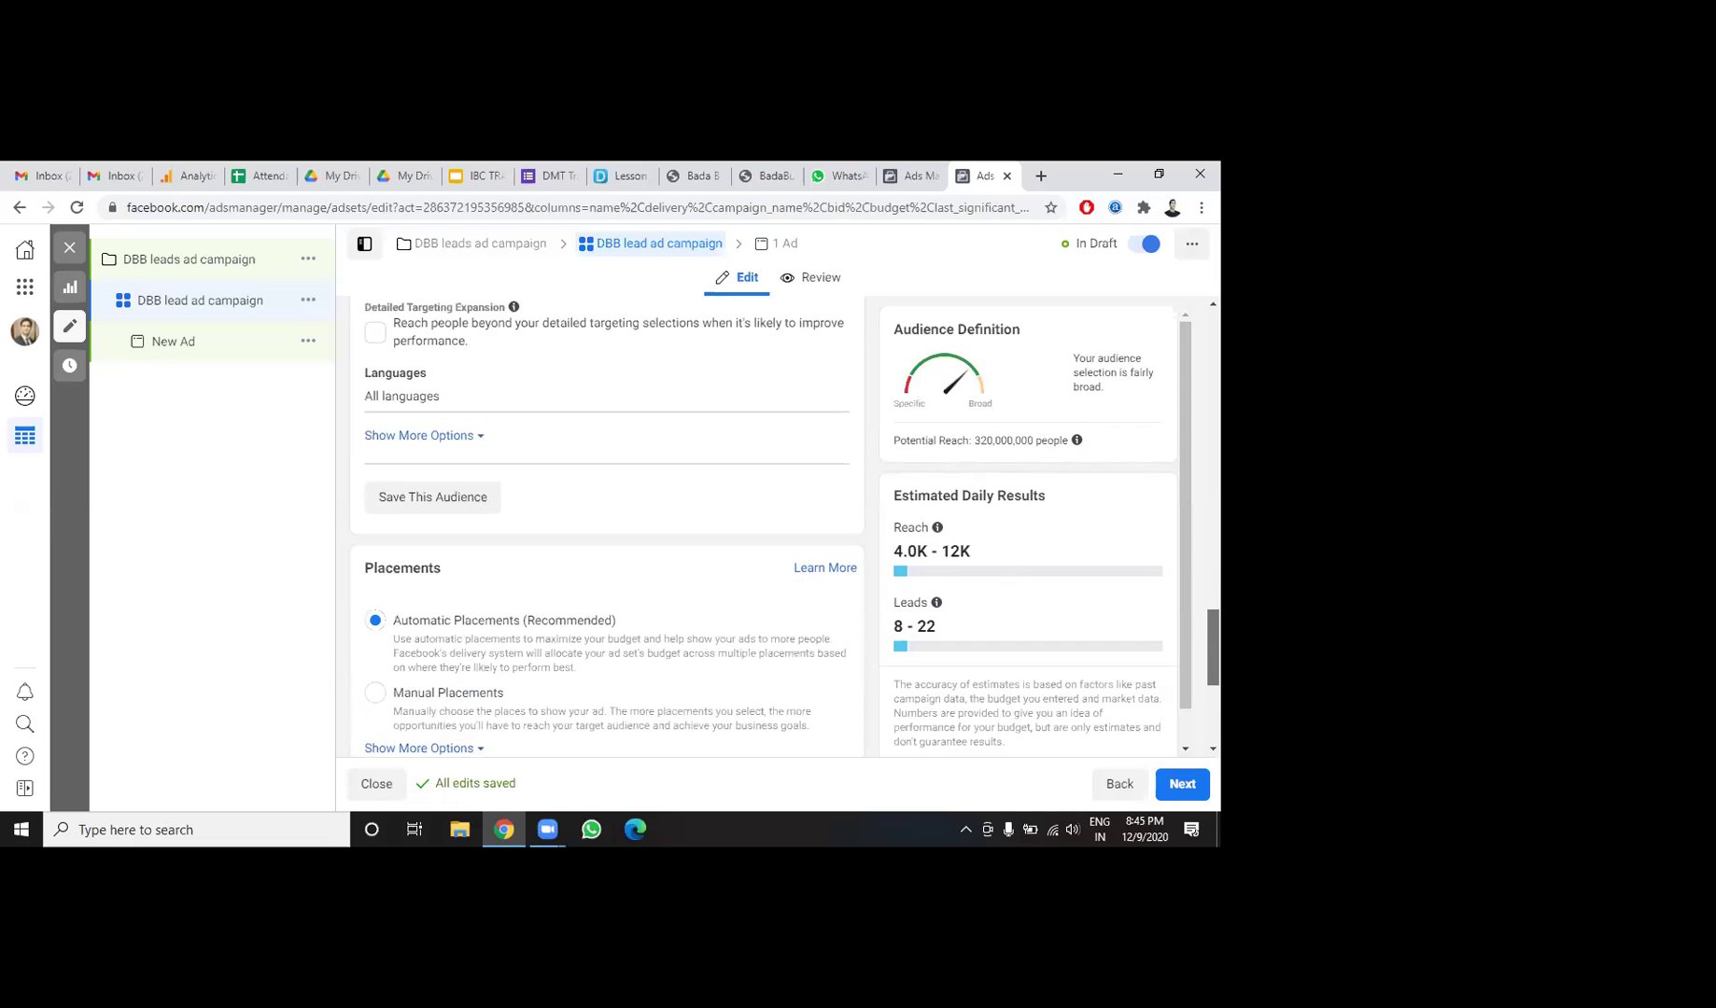
scroll(430, 548, "up", 1)
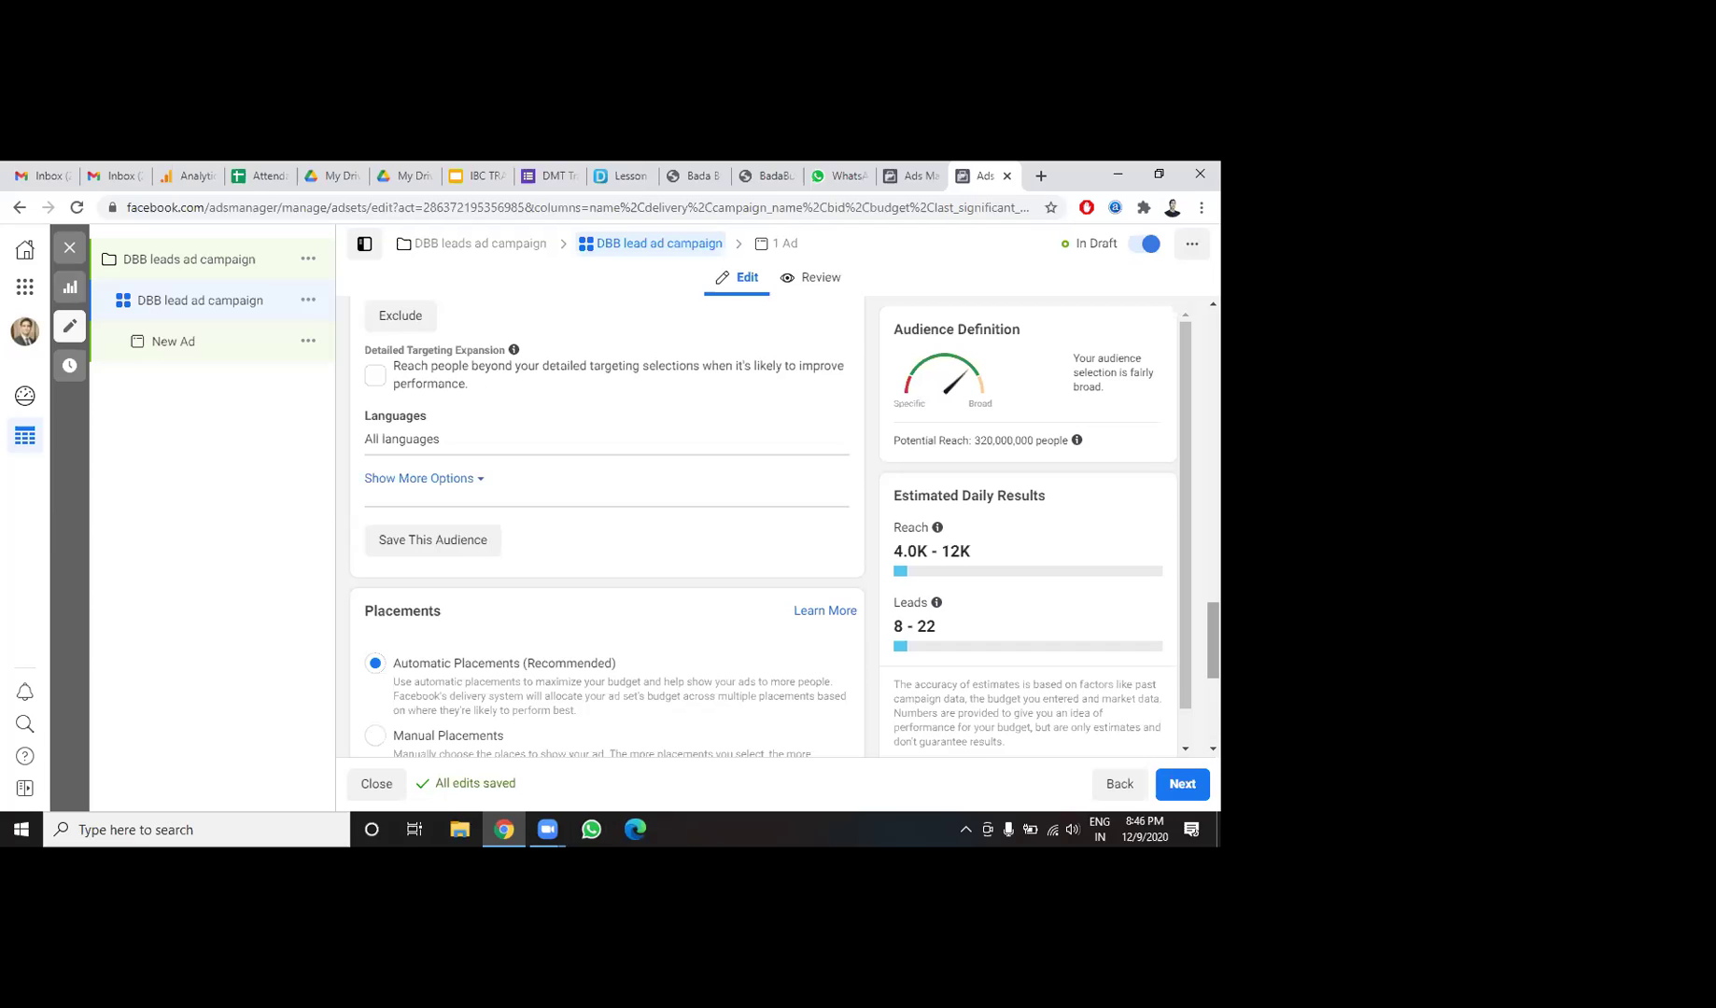
scroll(1212, 641, "down", 3)
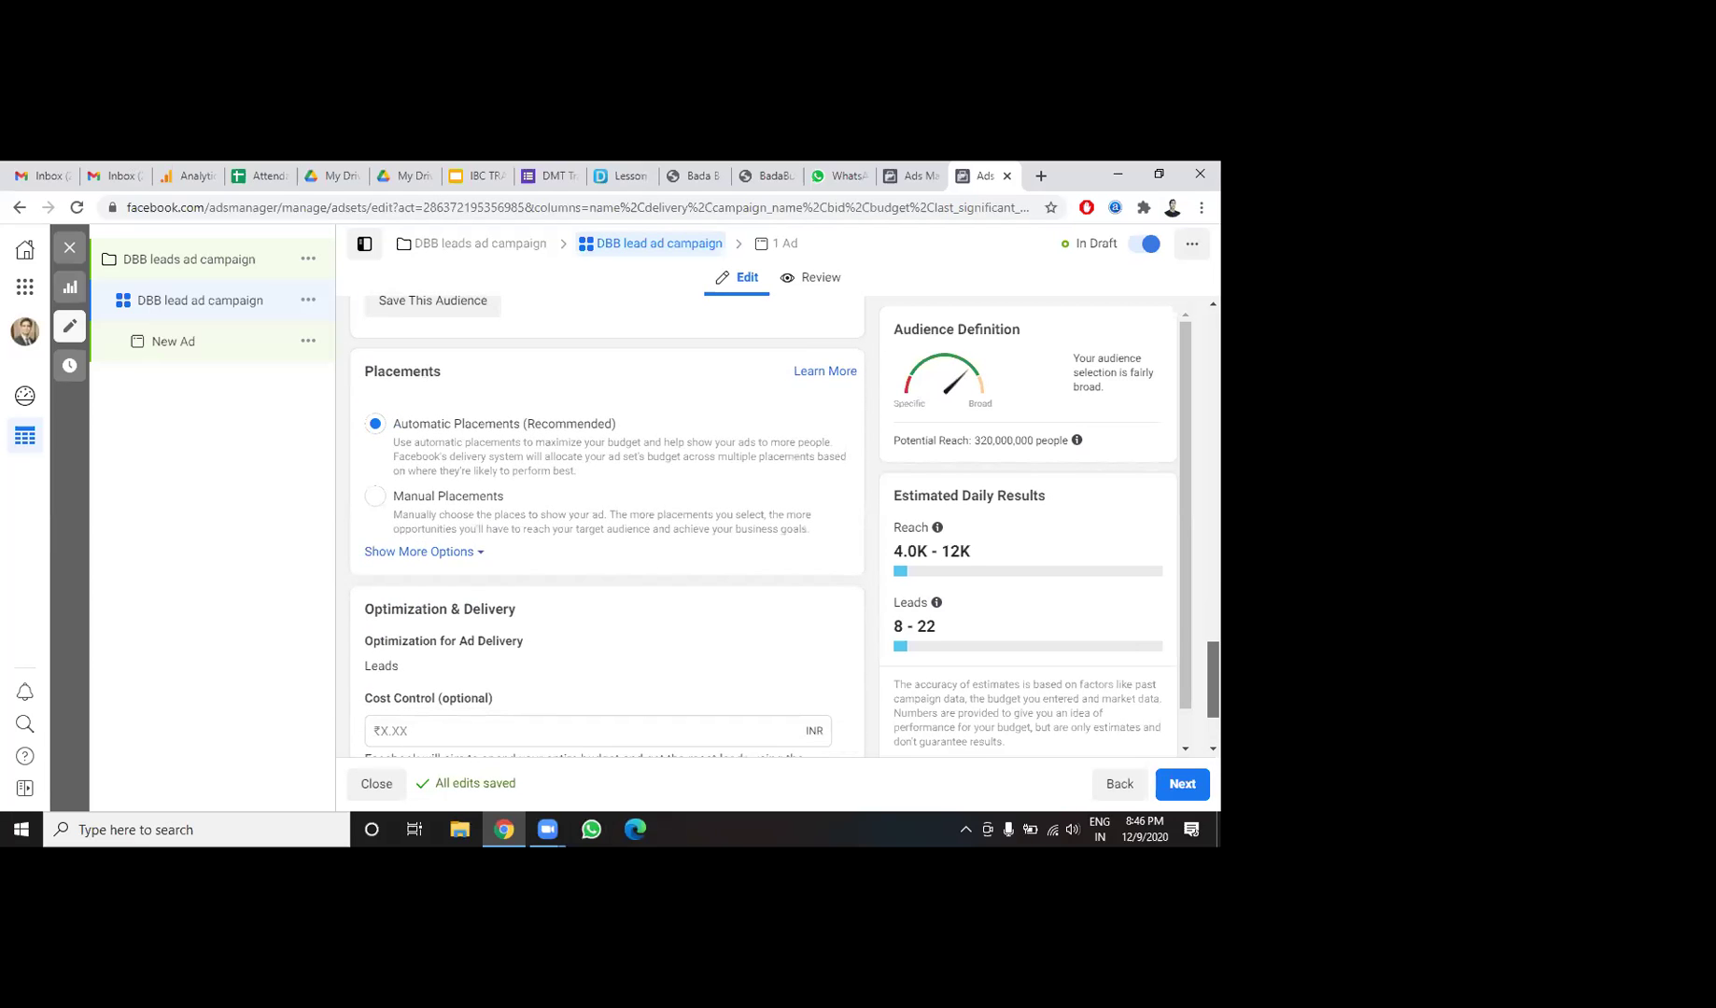
scroll(607, 528, "down", 1)
scroll(607, 527, "down", 3)
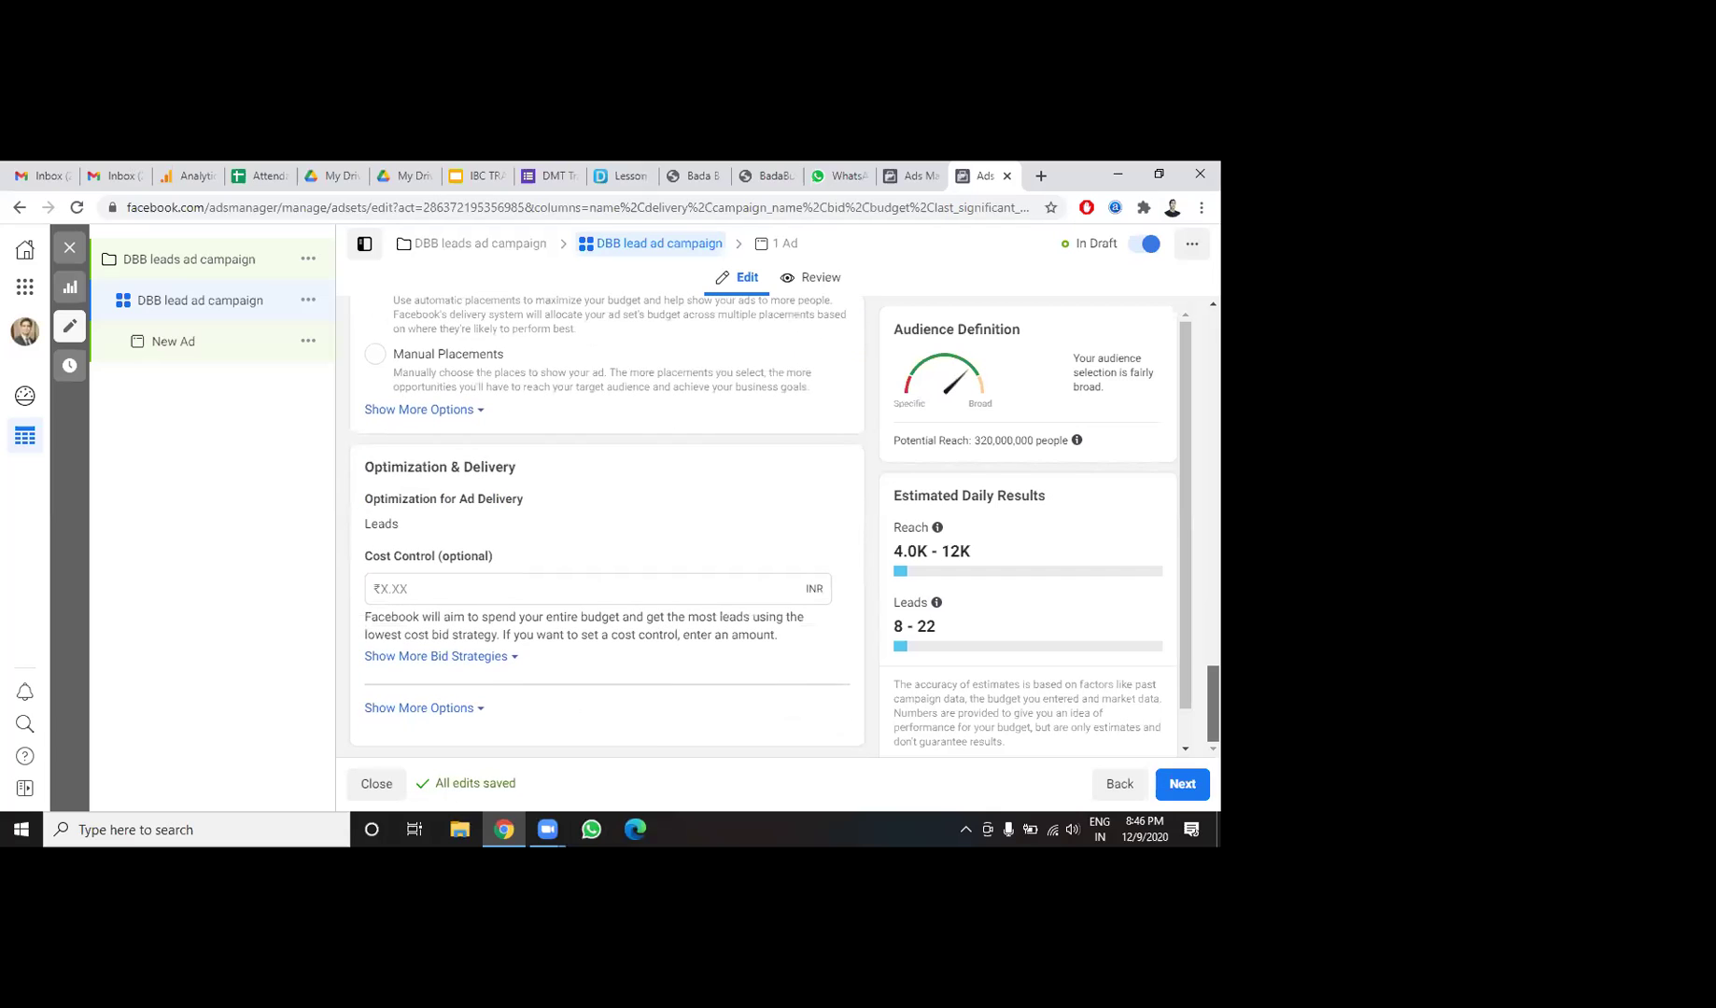
Continue to the ad level and name the ad "DBB lead gen ad".
left_click(1177, 786)
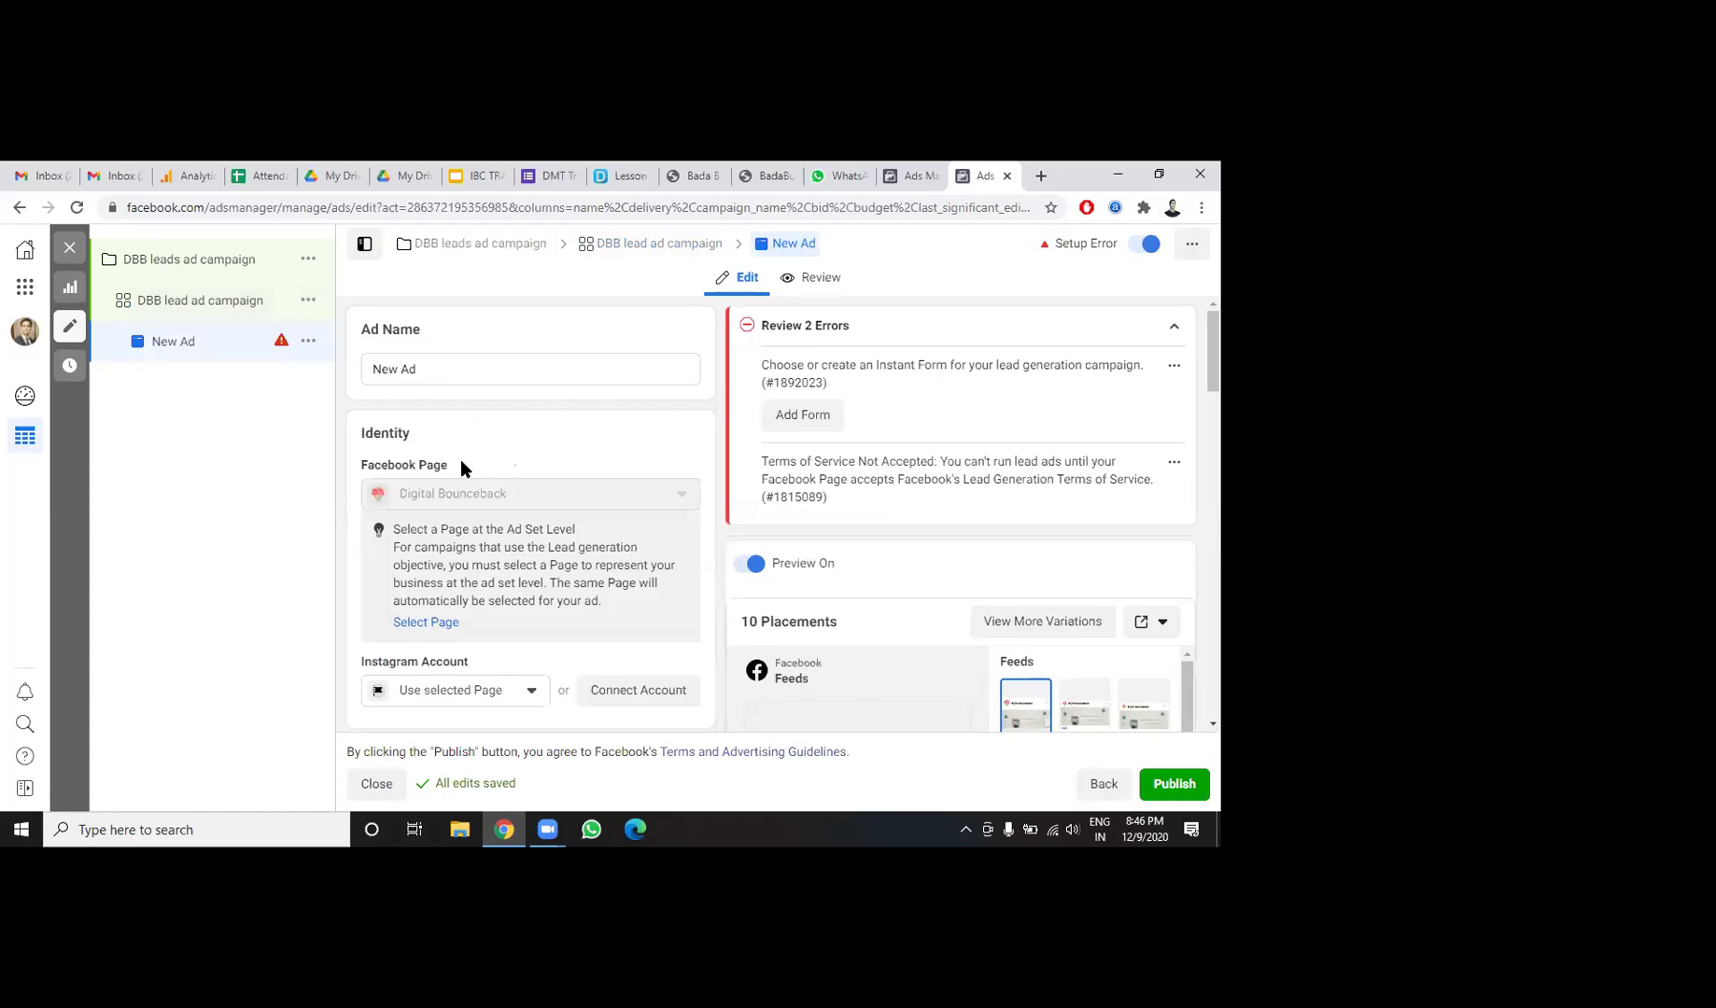
triple_click(385, 369)
type("DBB le")
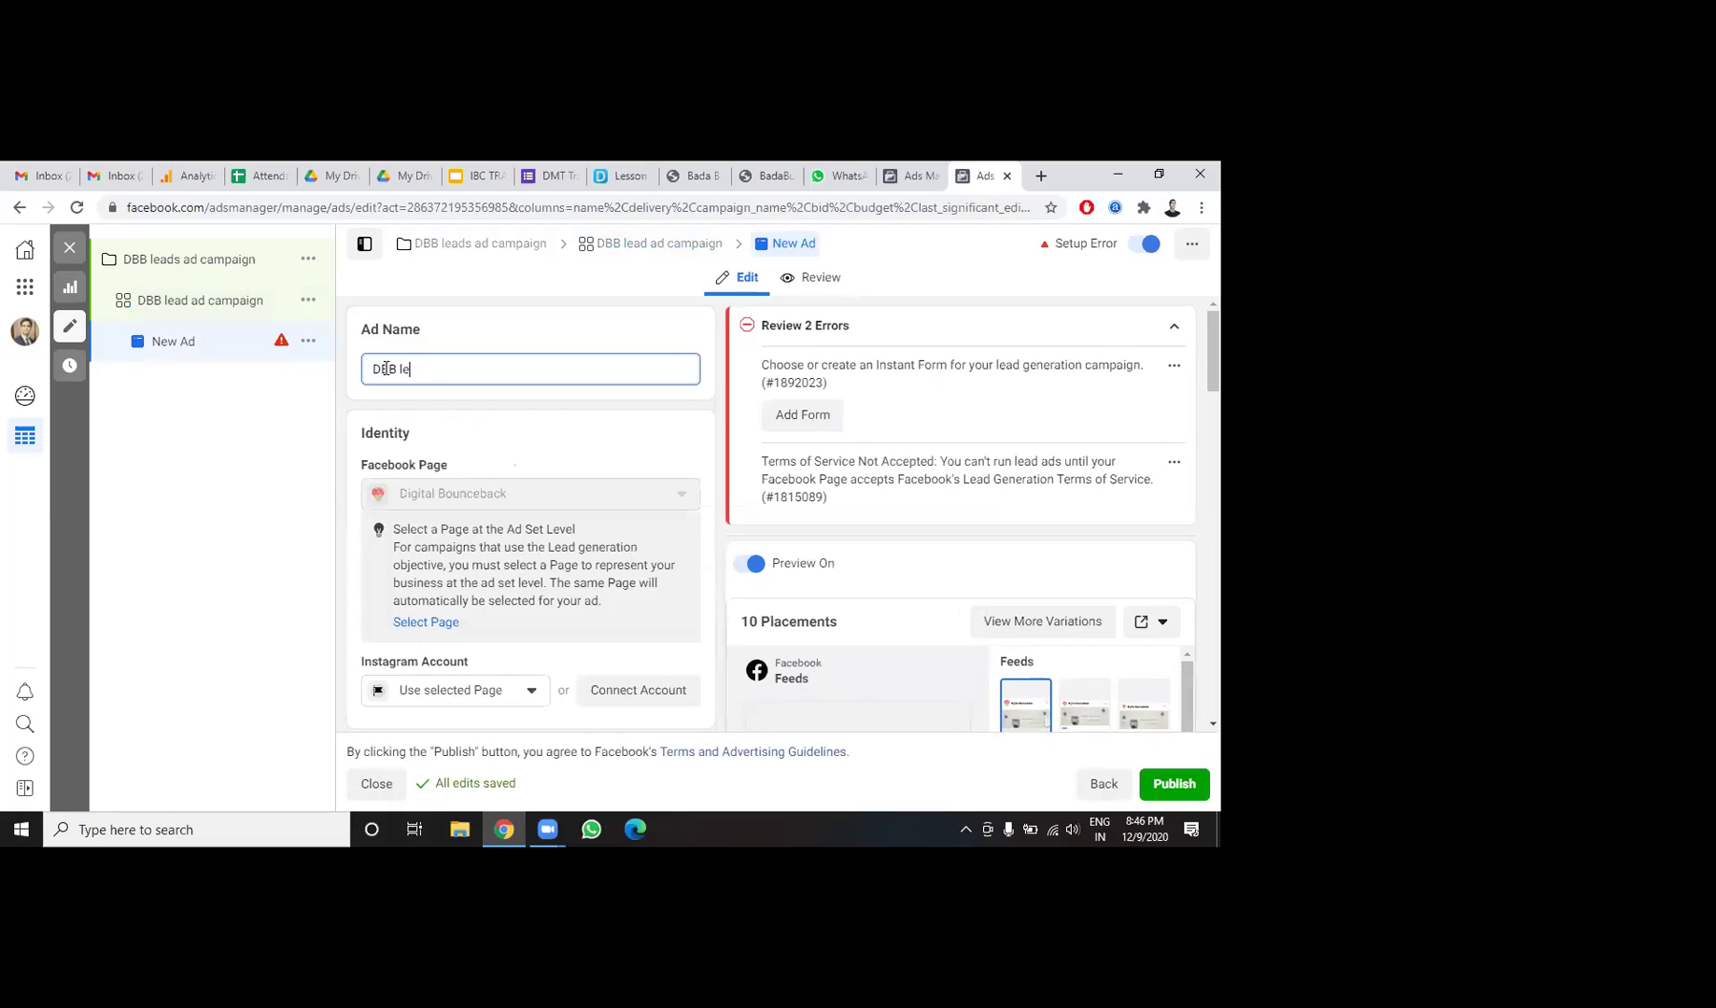
type("ad gen ad")
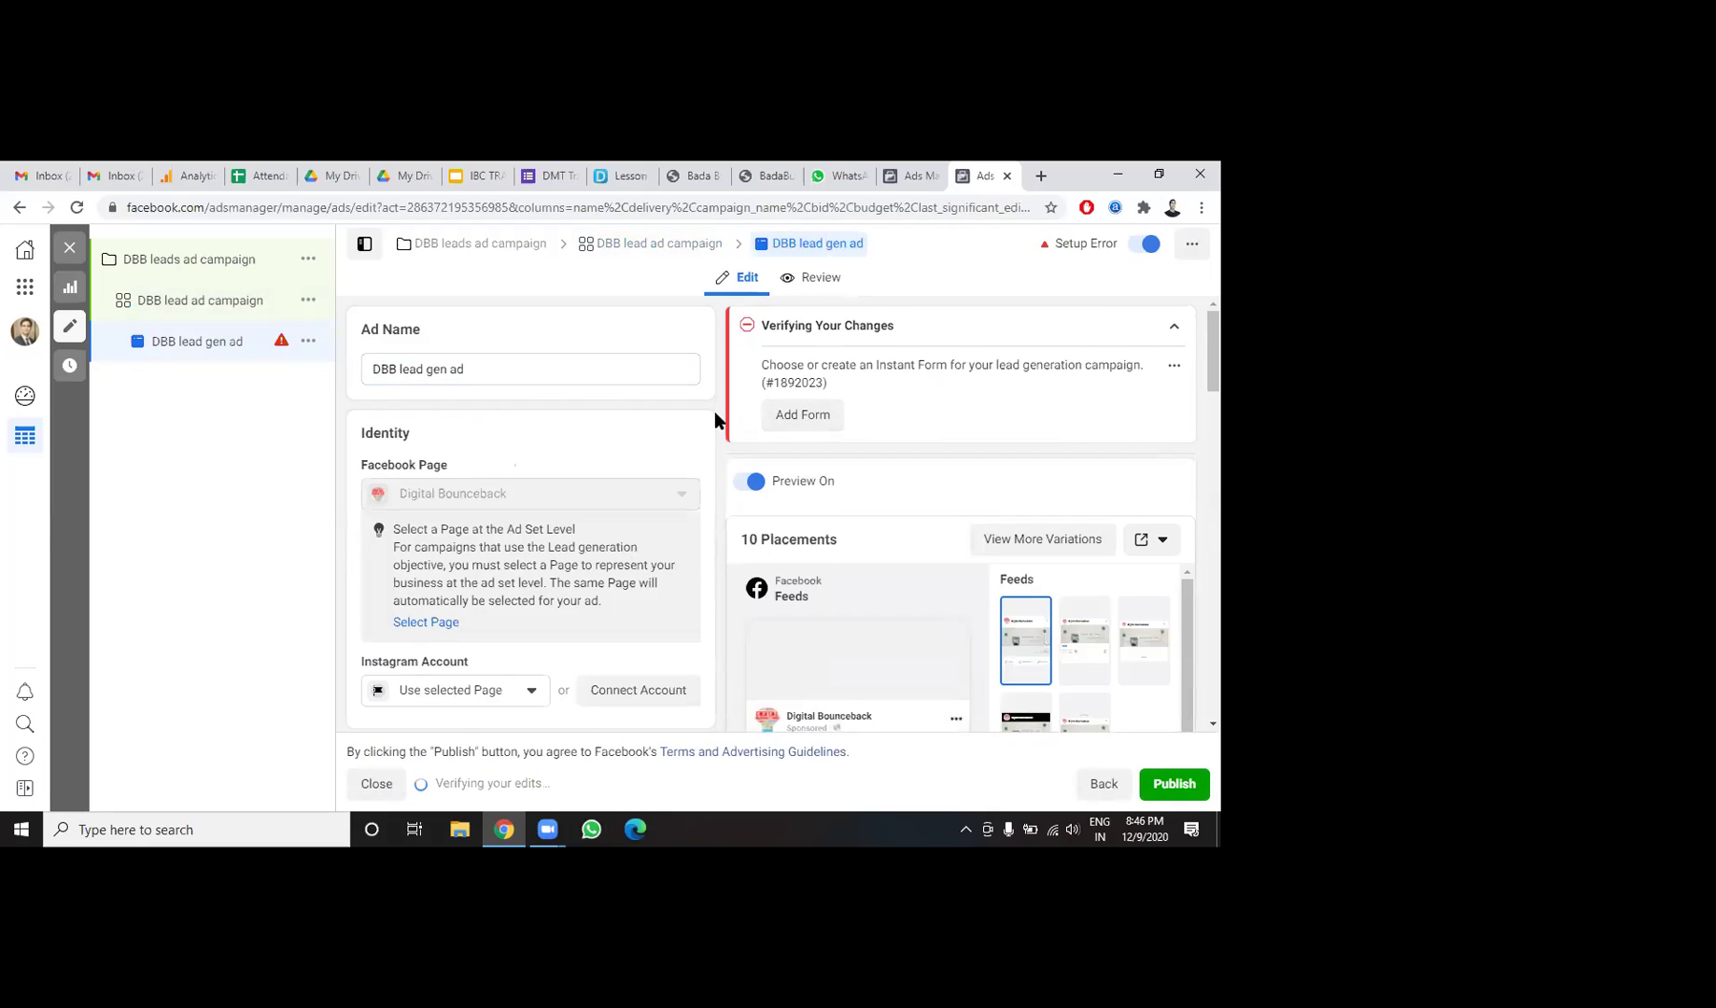
Replace the ad's media with the 1080 × 1920 account image of a couple at a table, accepting the suggested placement crops.
scroll(714, 410, "down", 1)
scroll(714, 410, "down", 3)
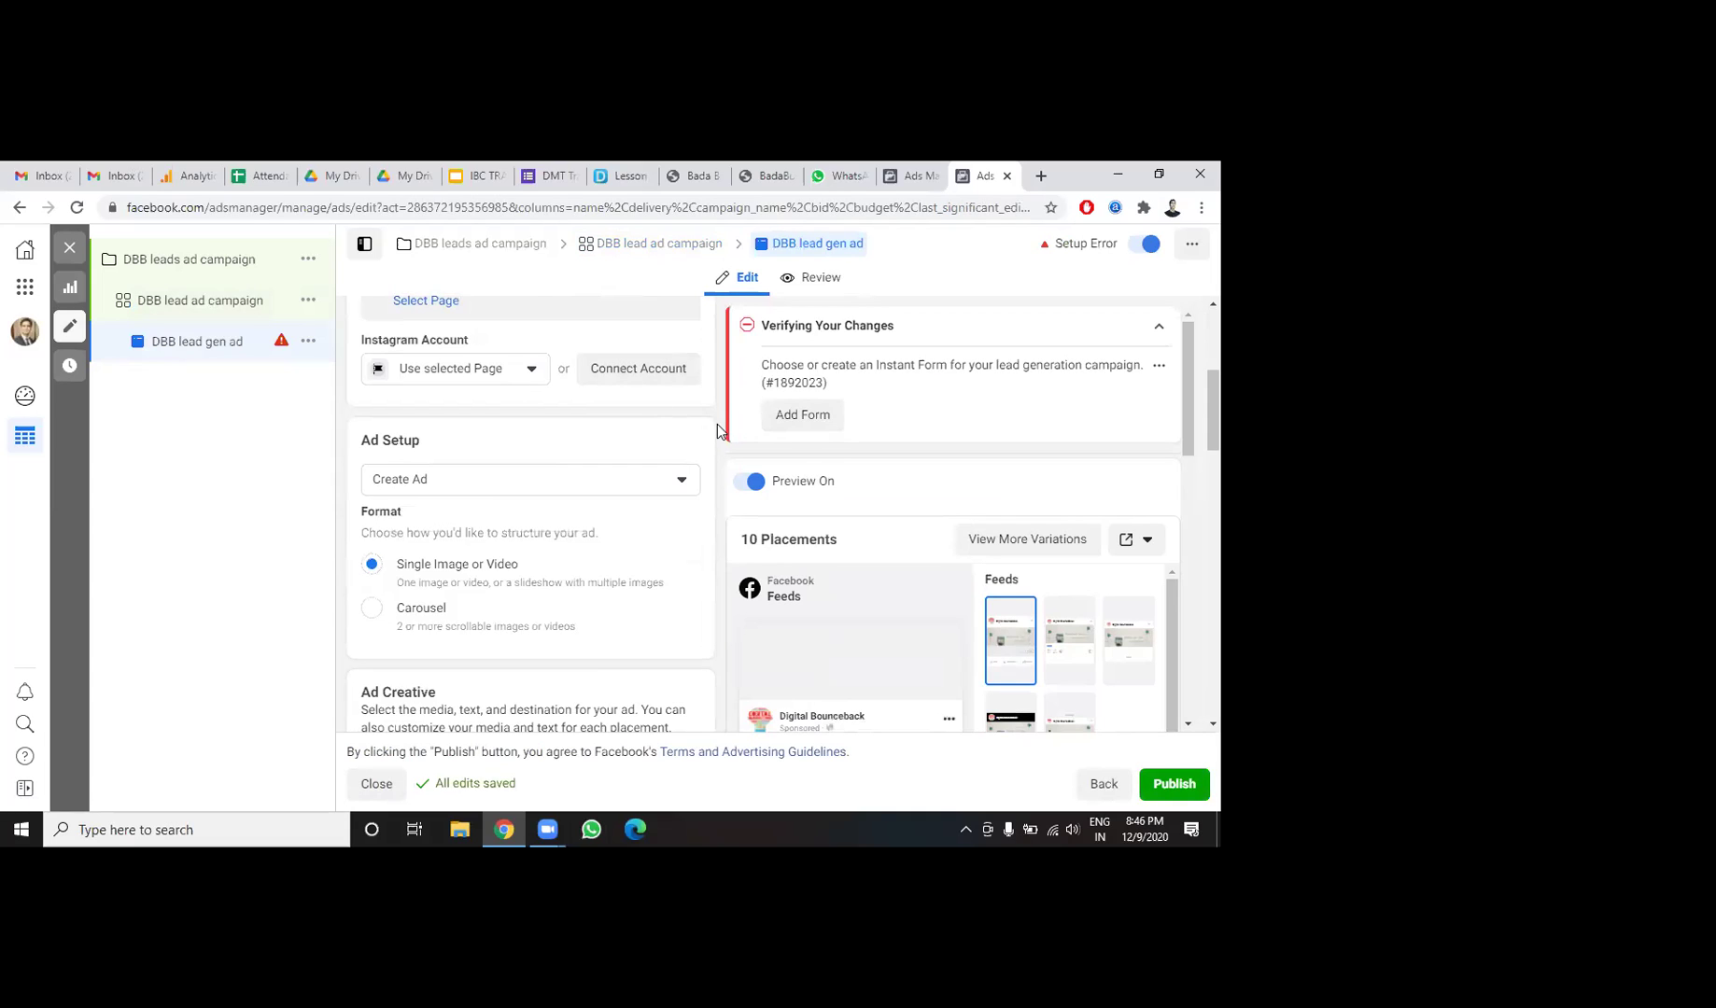
scroll(717, 424, "down", 2)
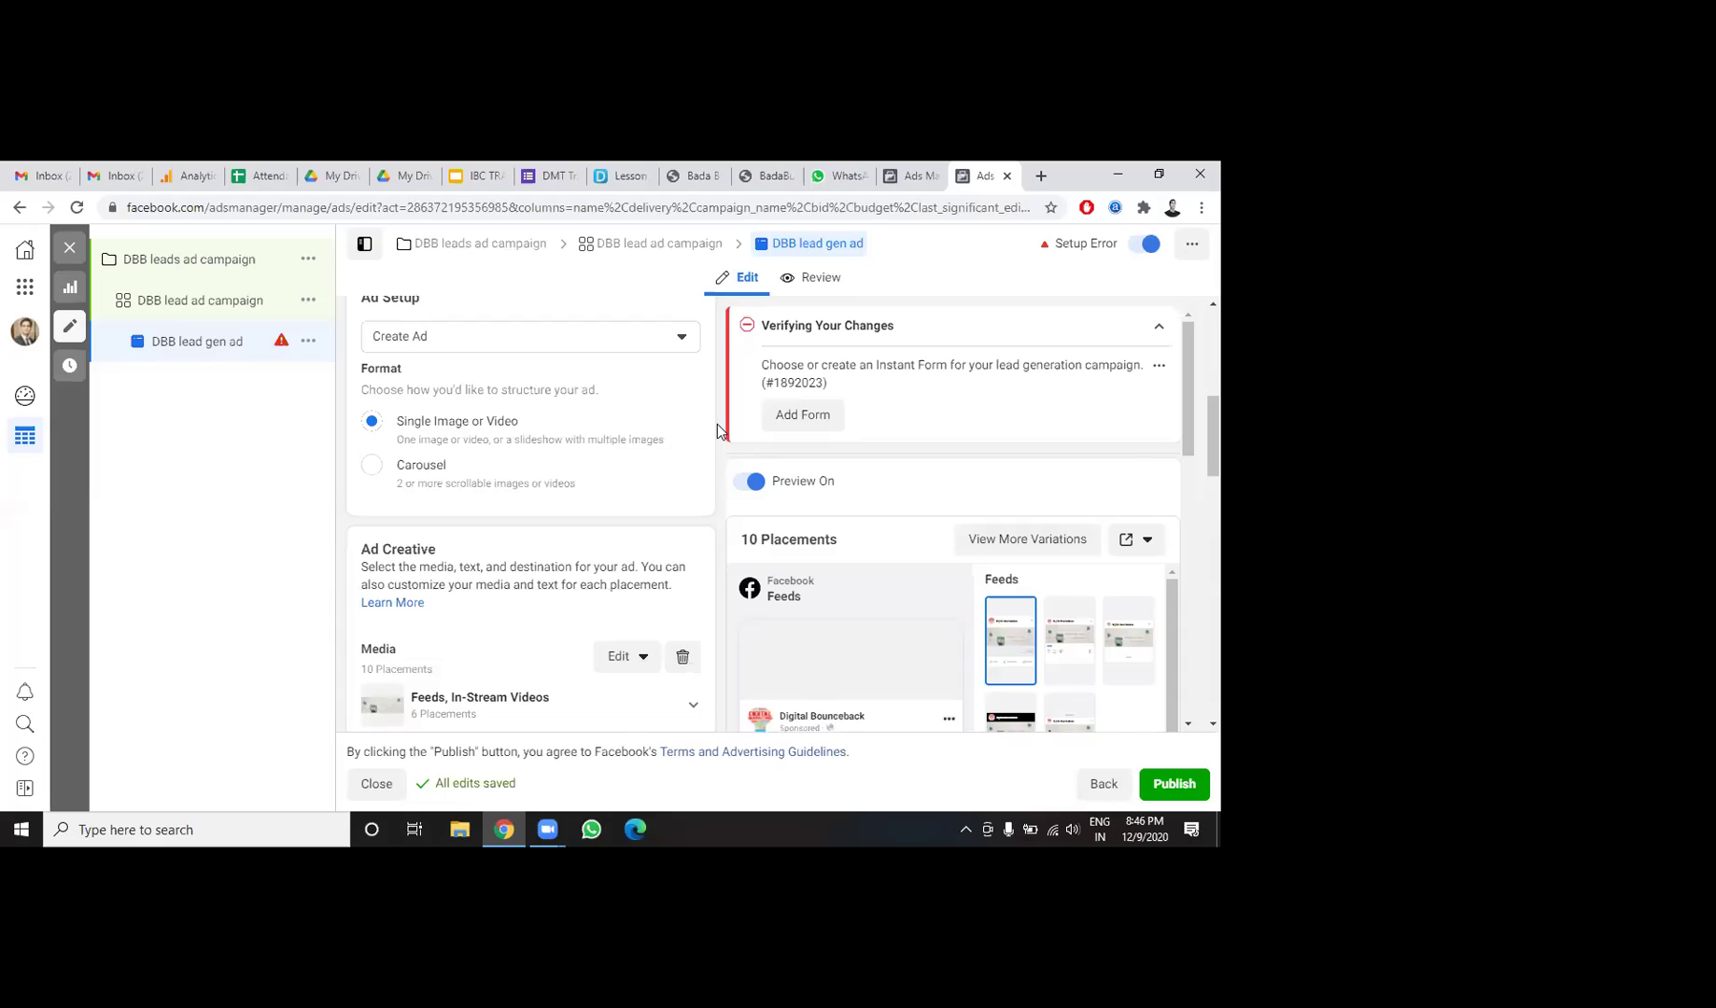
scroll(717, 424, "down", 1)
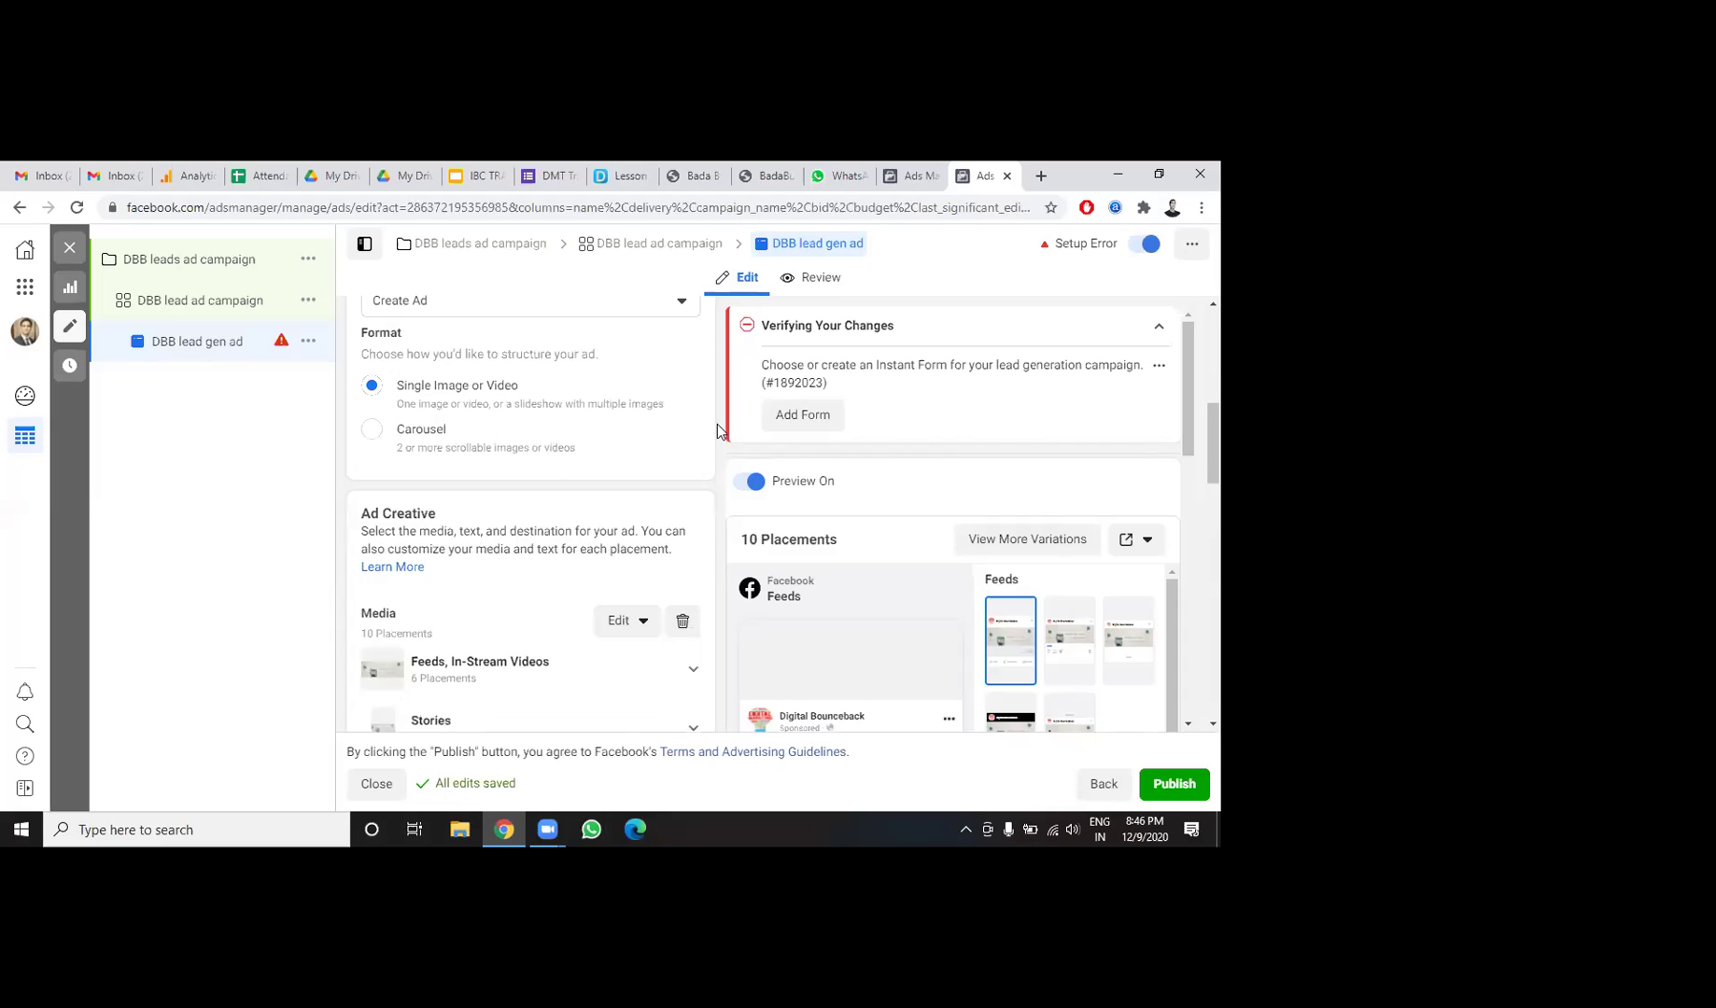
scroll(718, 424, "down", 3)
left_click(612, 371)
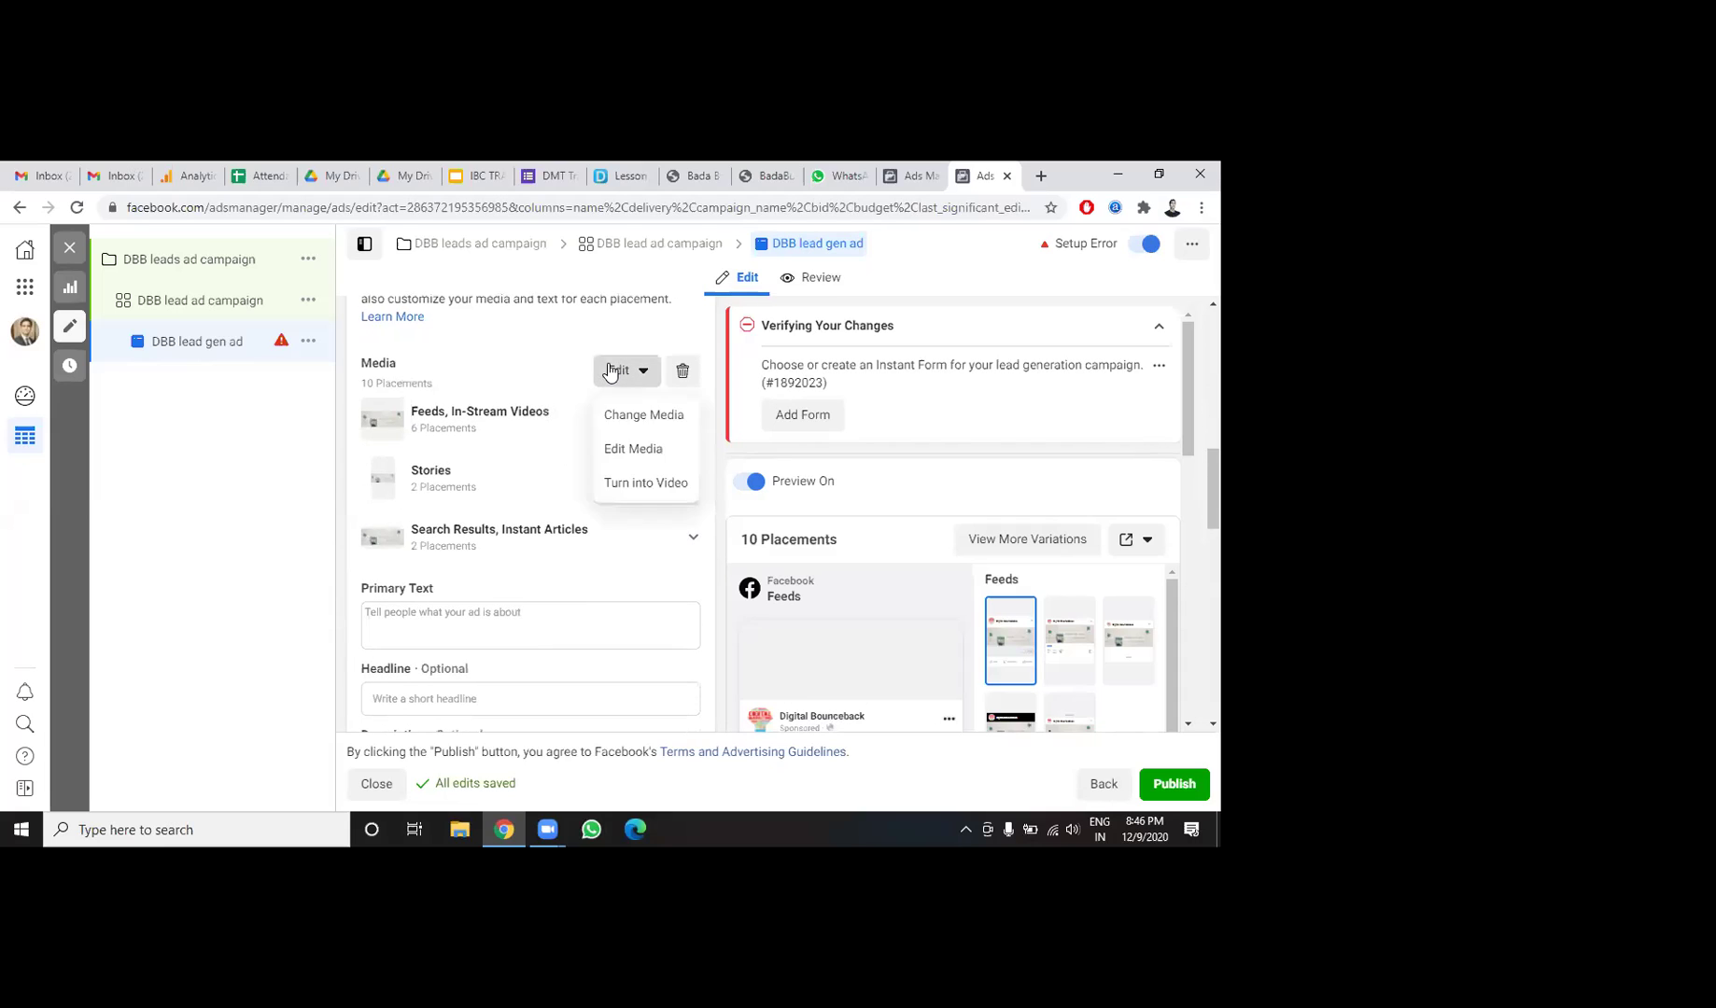
left_click(628, 421)
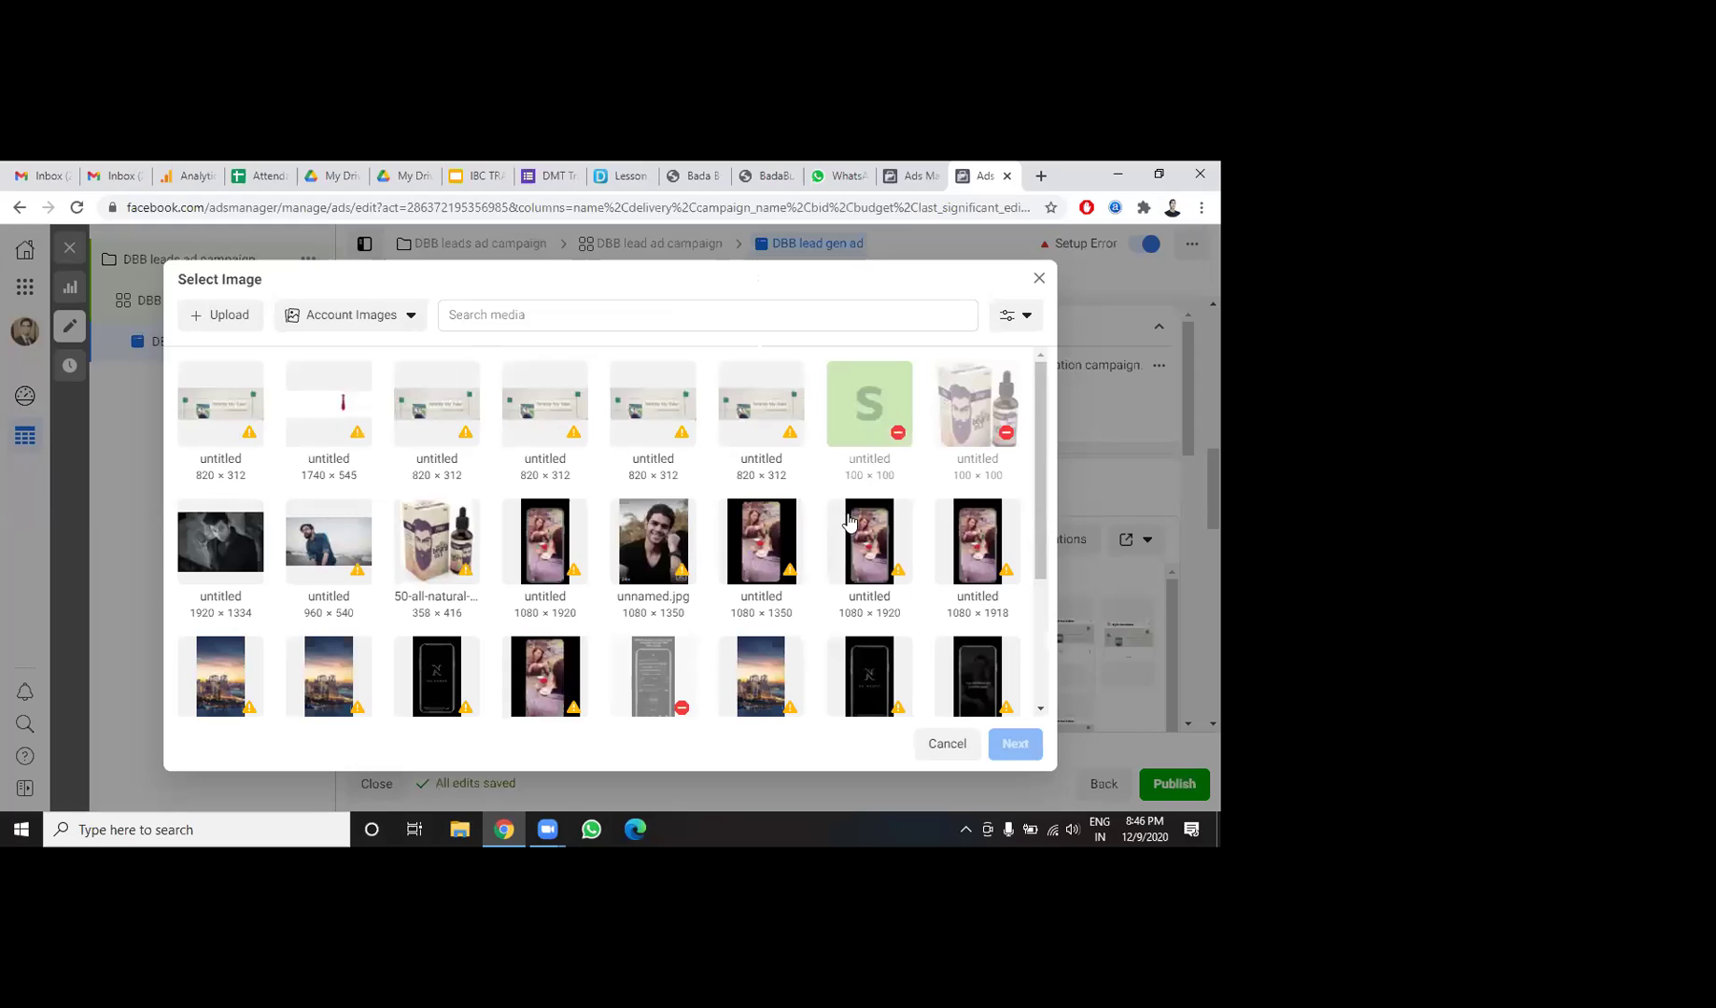
left_click(871, 563)
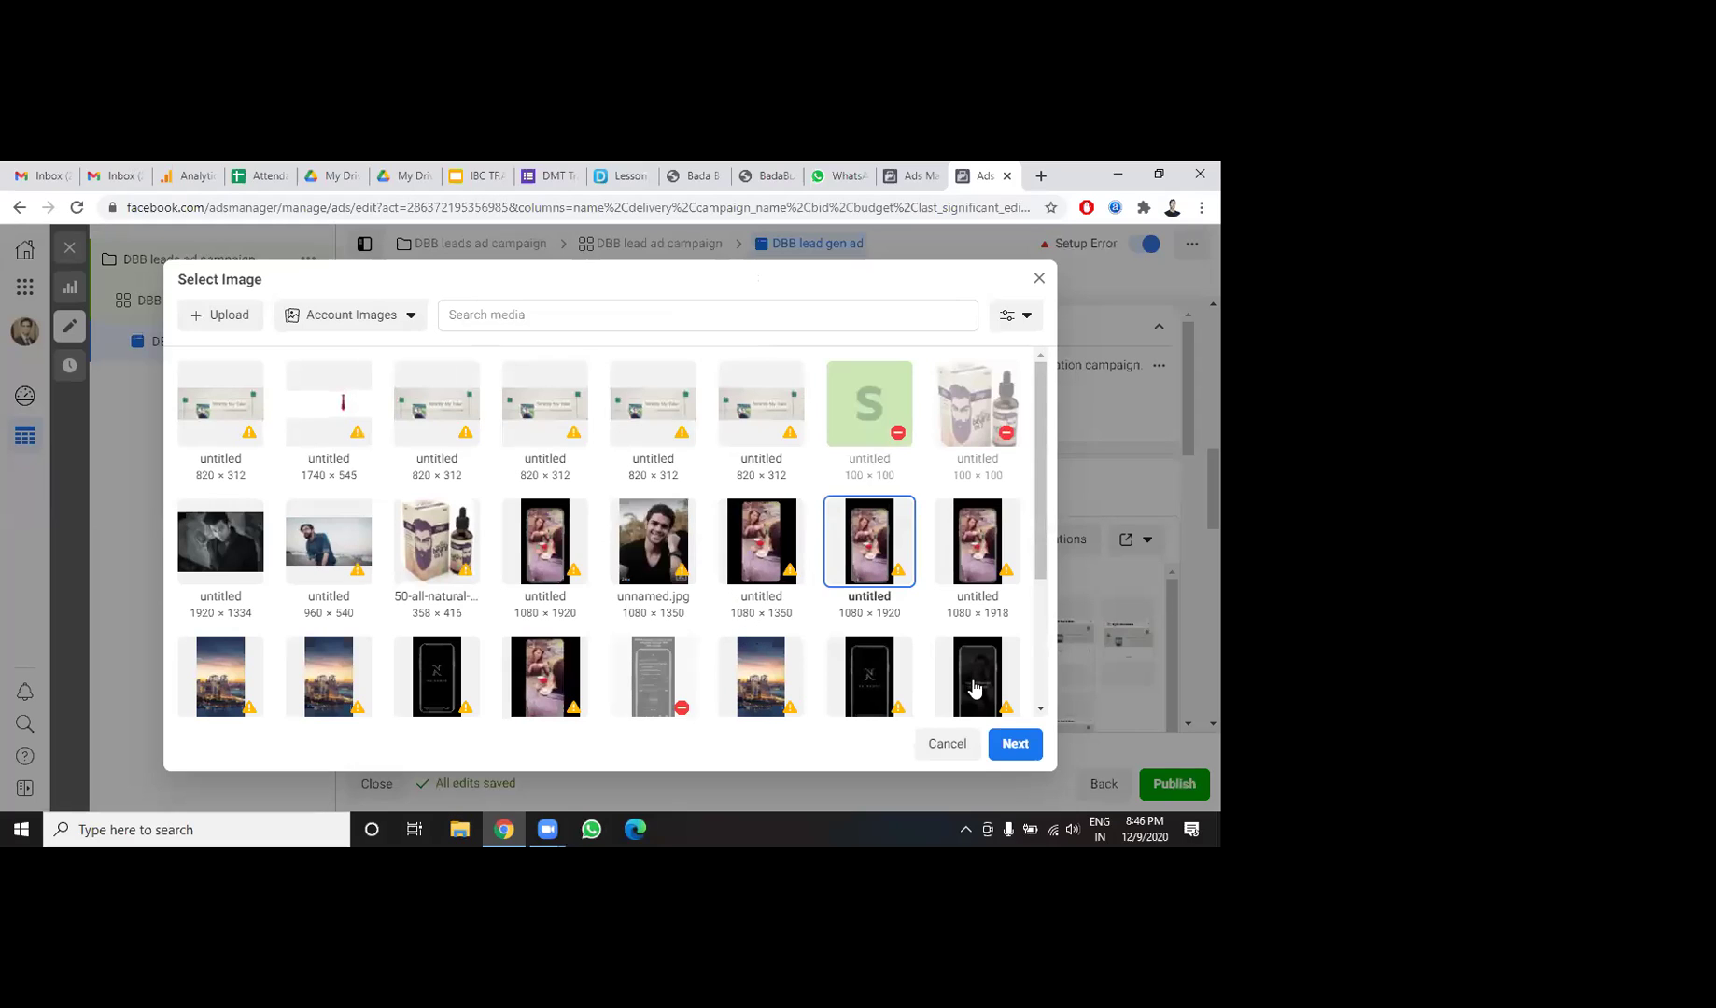
left_click(1008, 747)
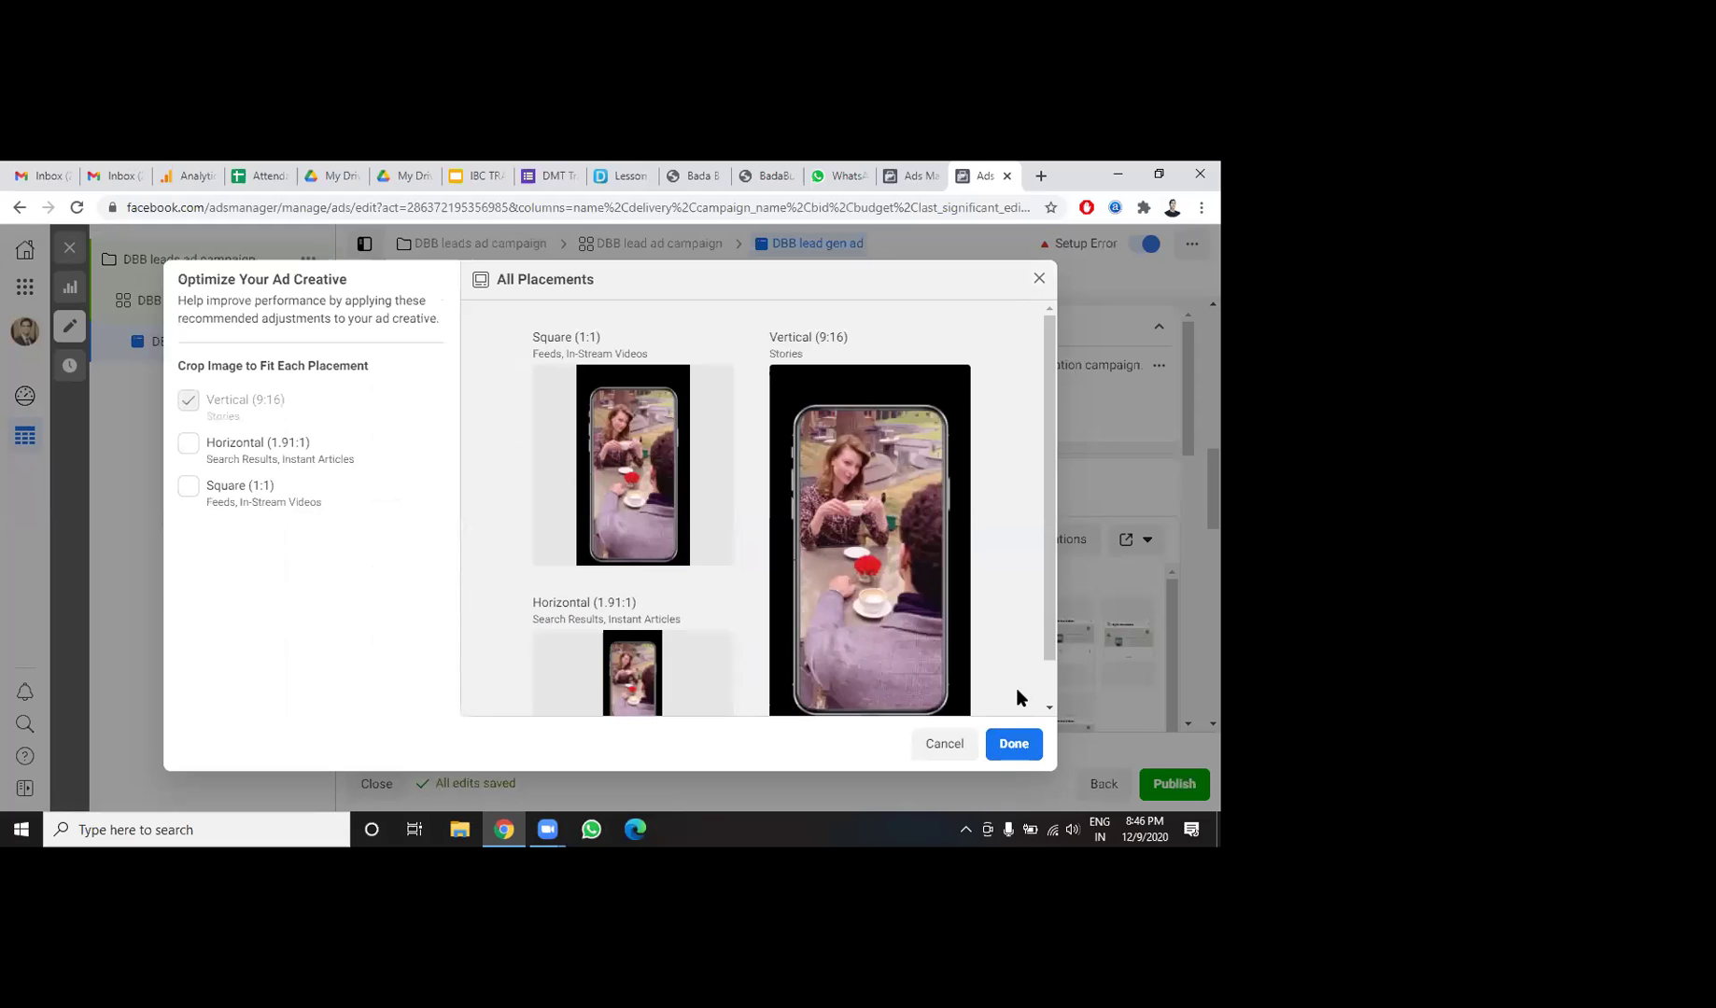
left_click(1014, 744)
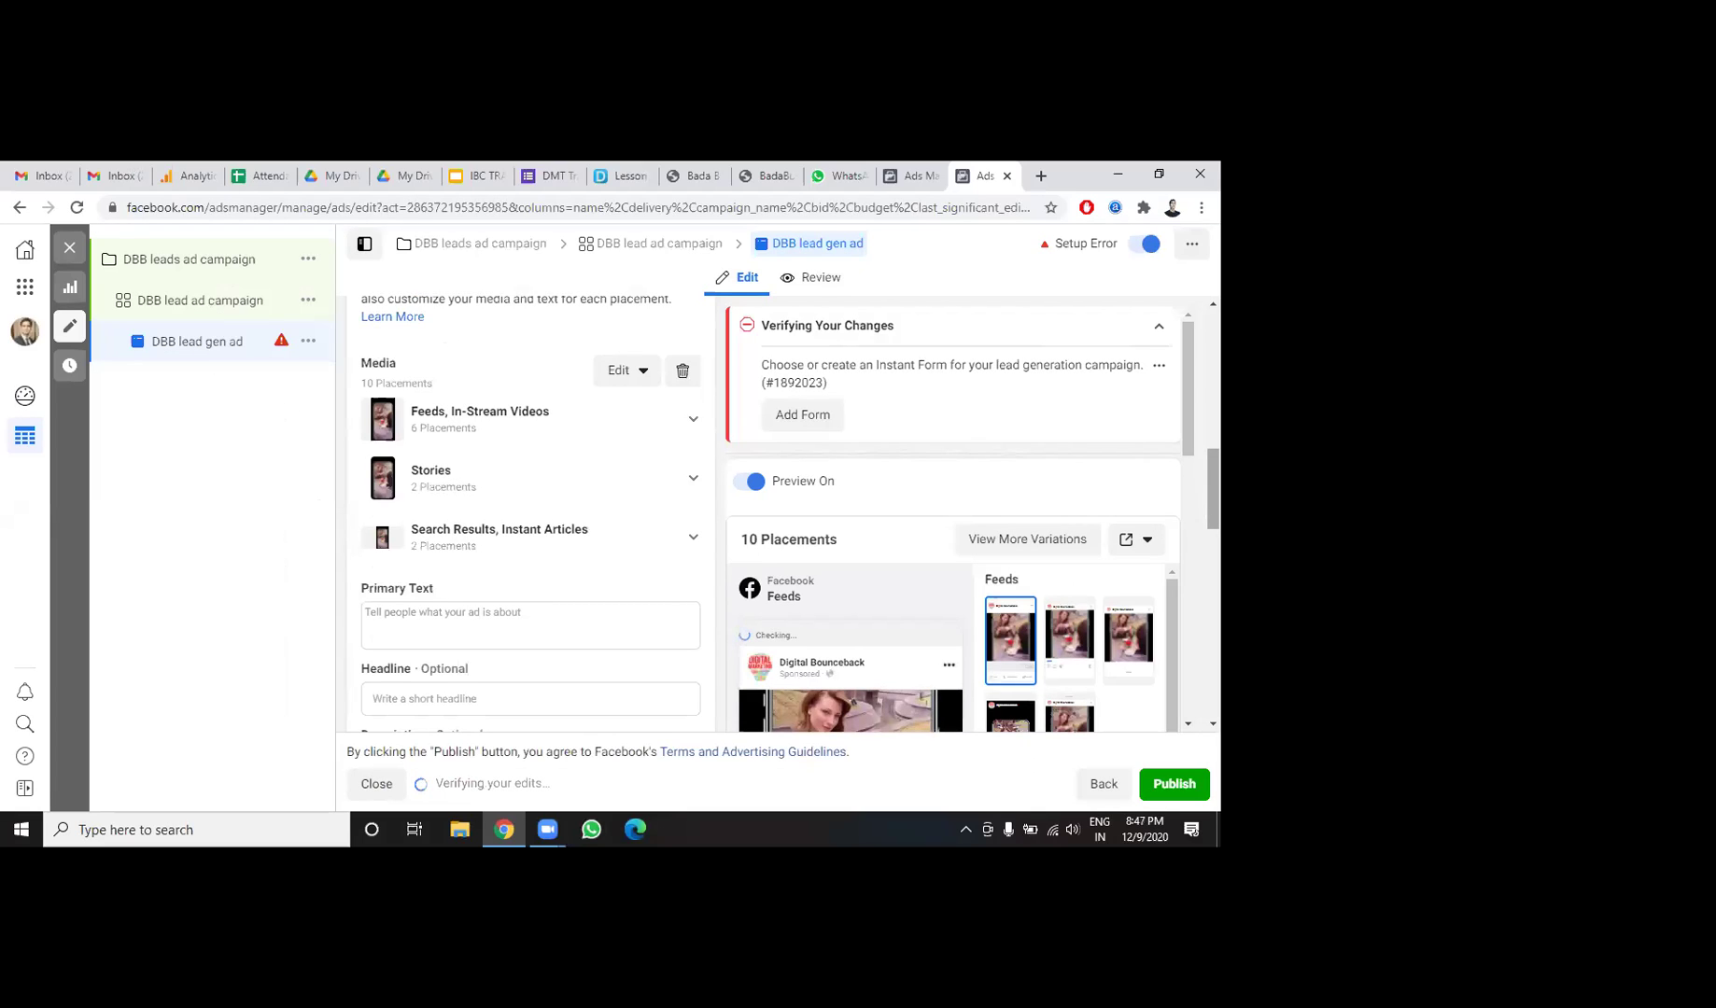
Fill in the ad's primary text with "kjADHKDH" and its headline with "ashqshqs".
scroll(545, 422, "down", 3)
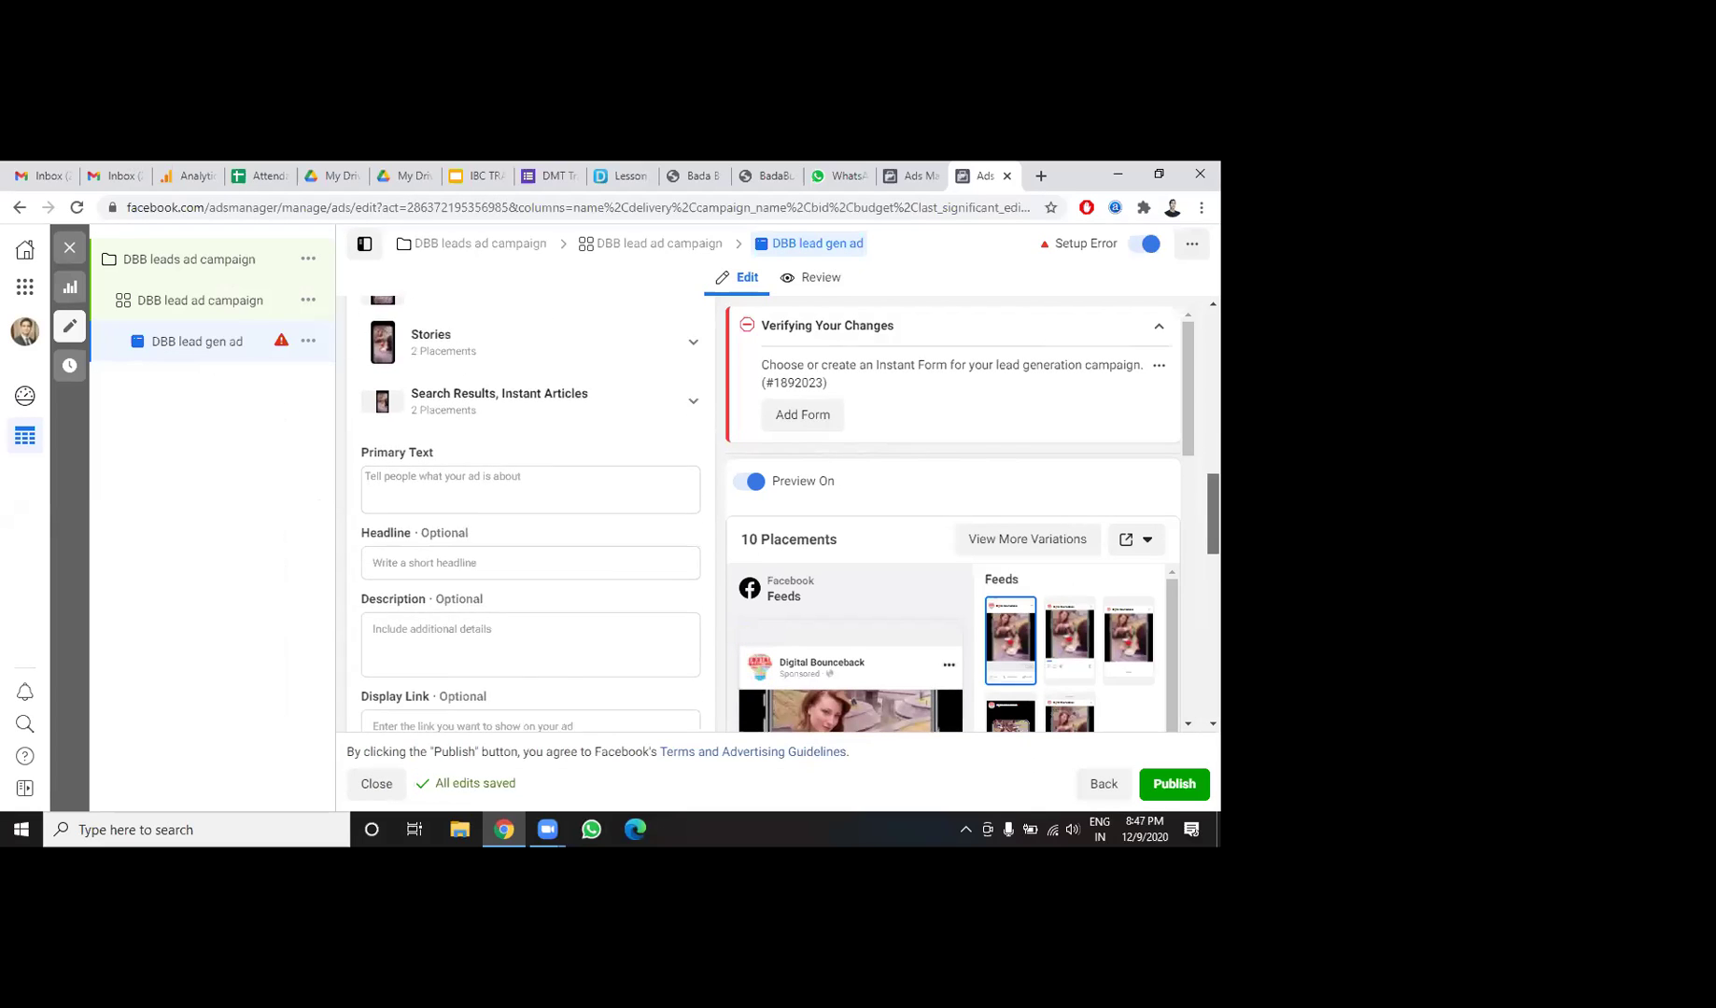
left_click(546, 422)
type("kjADHKDH")
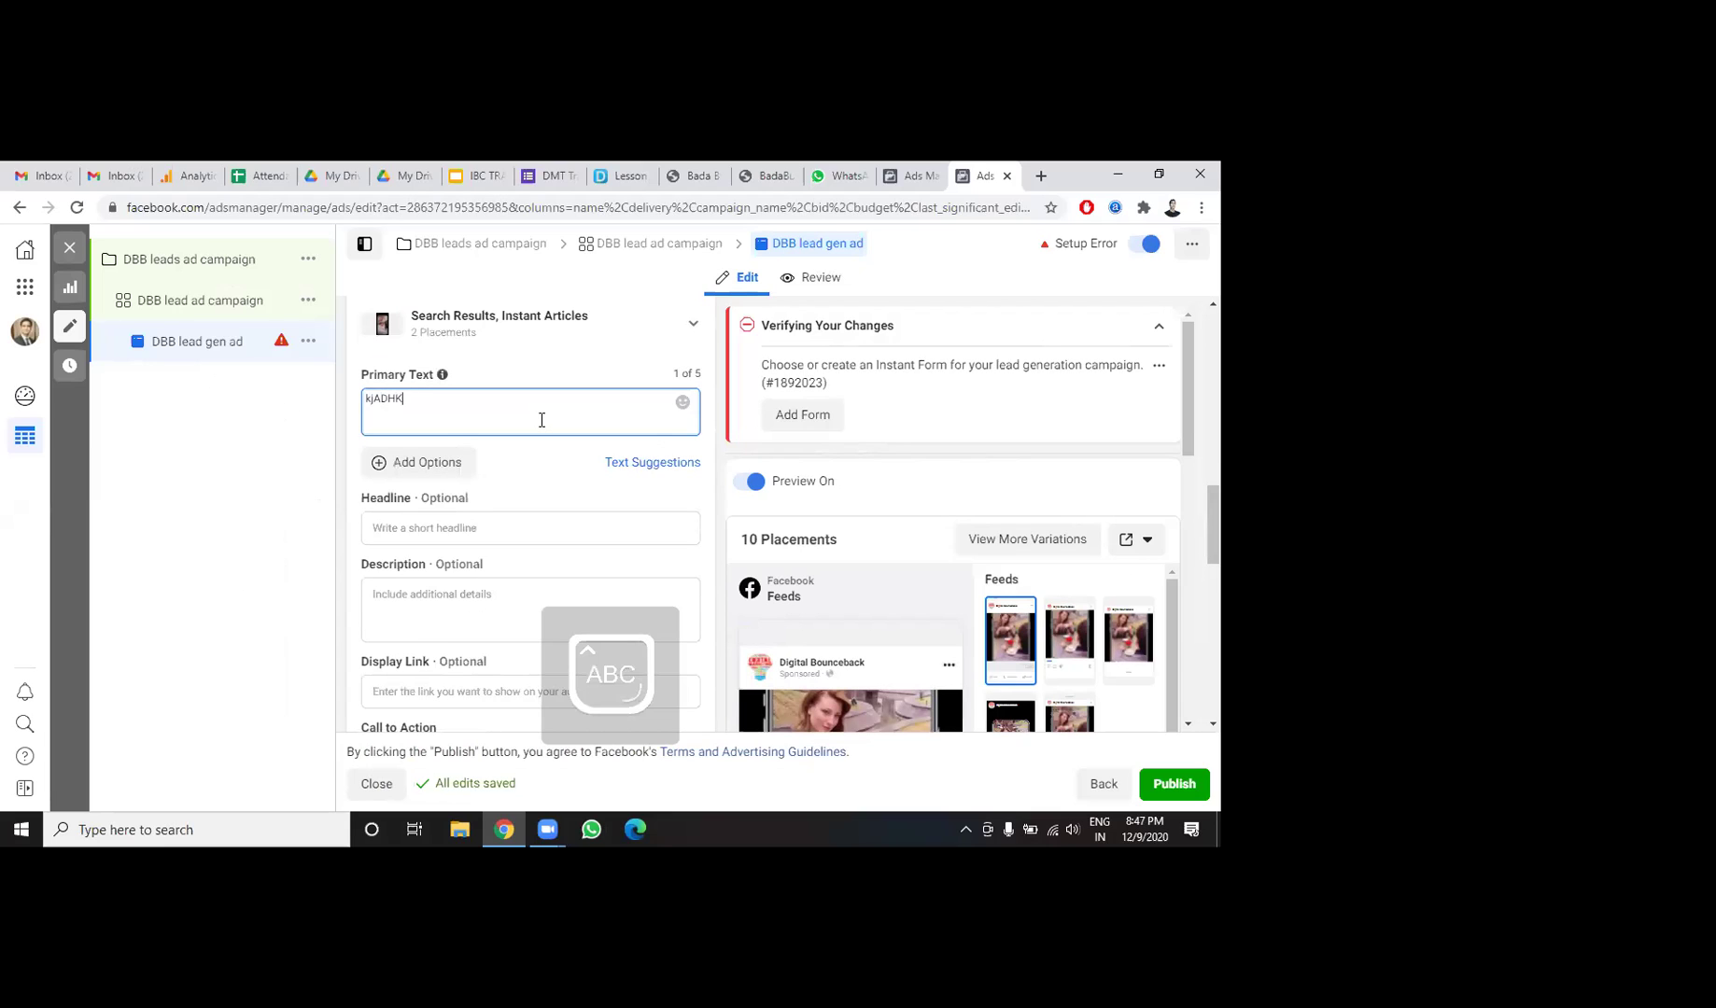
left_click(448, 528)
type("ashqshqs")
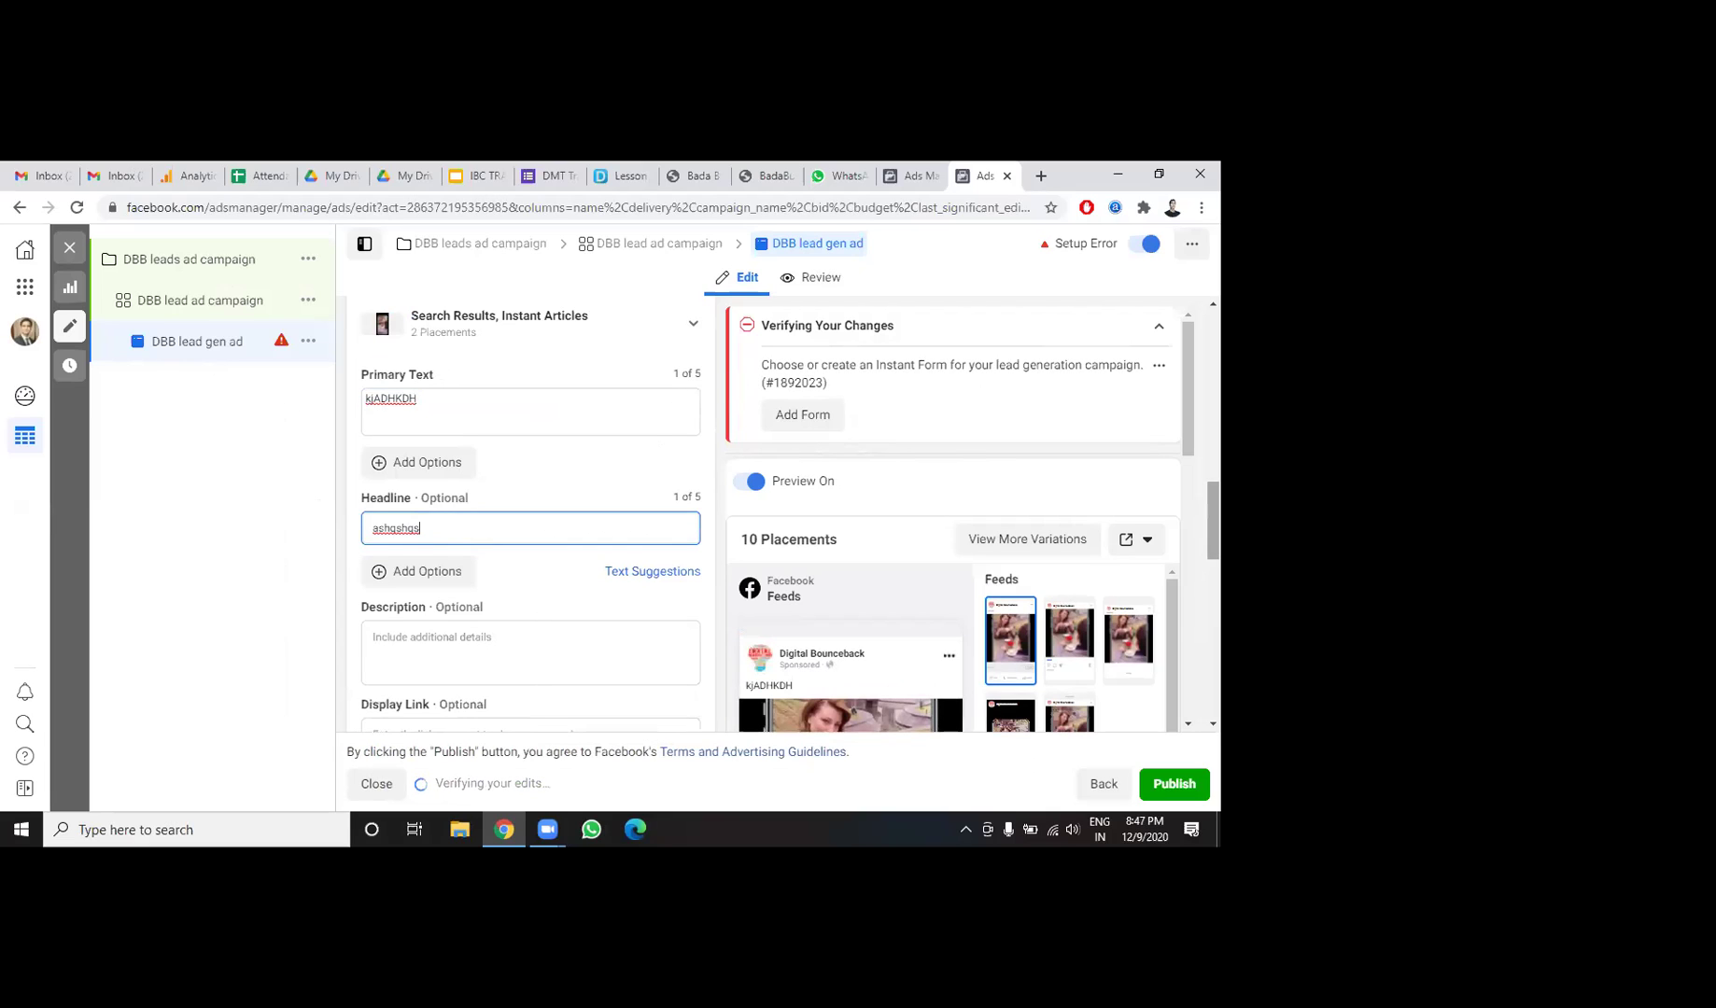
Set the ad's call to action to Book Now and check it in the feed preview.
scroll(531, 514, "down", 2)
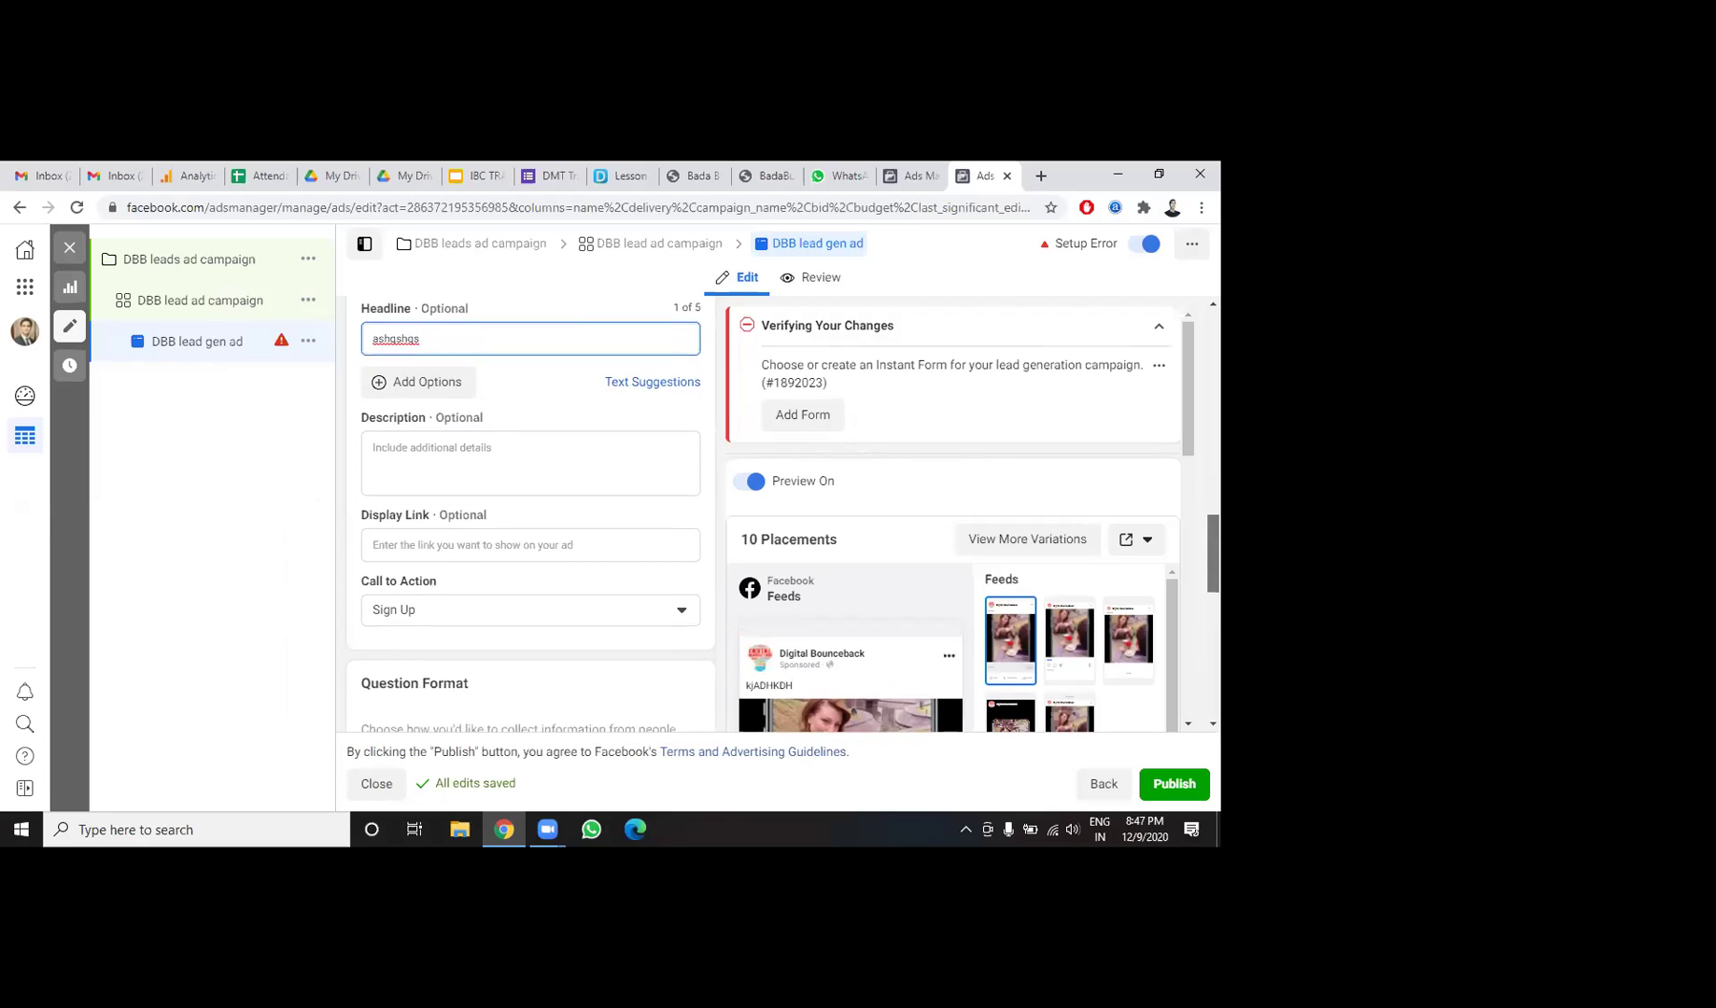
scroll(531, 513, "down", 3)
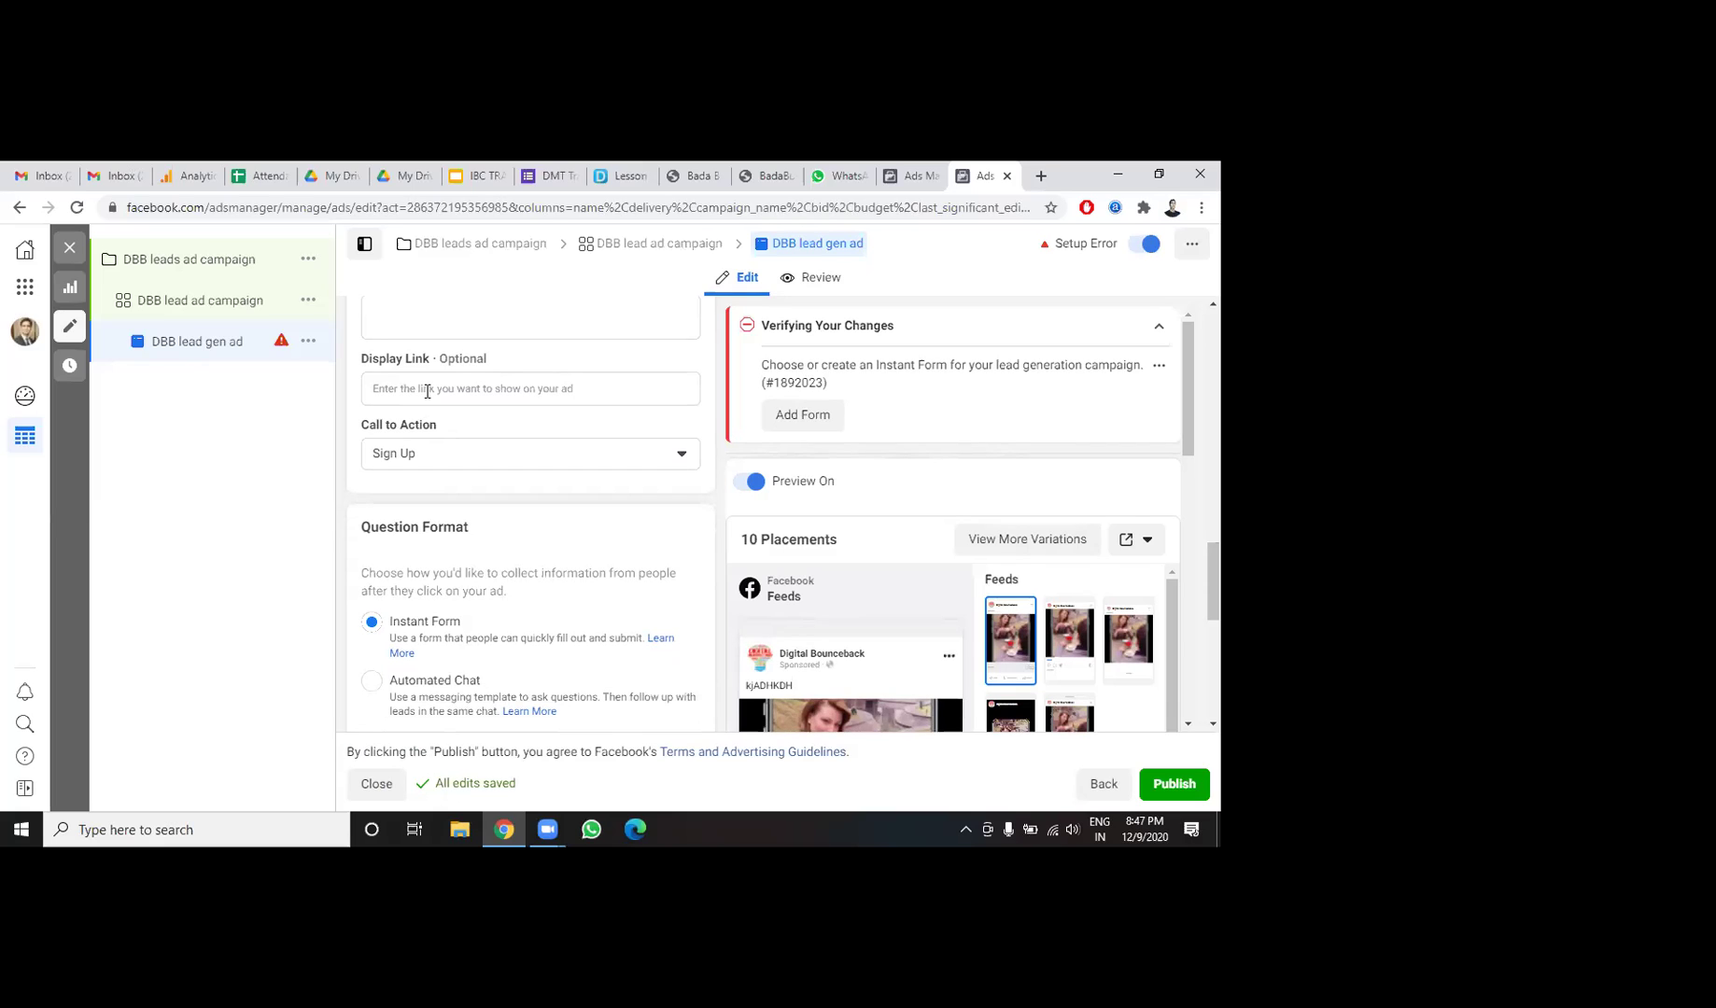
left_click(464, 456)
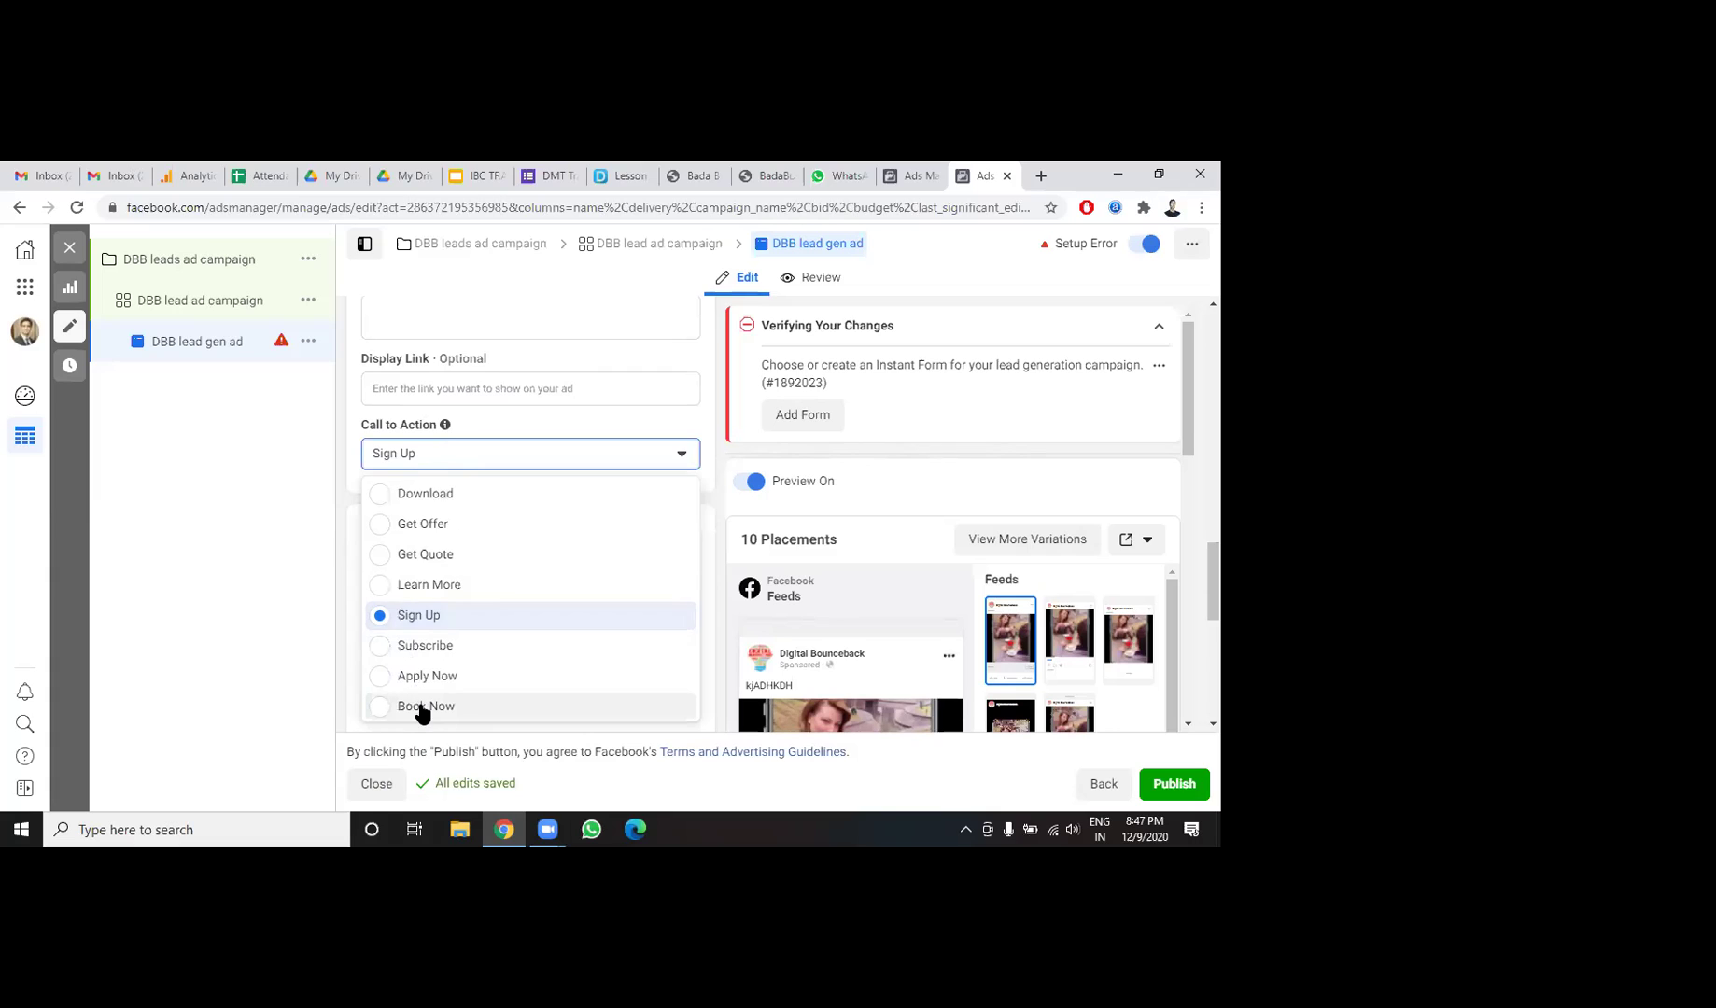
left_click(422, 710)
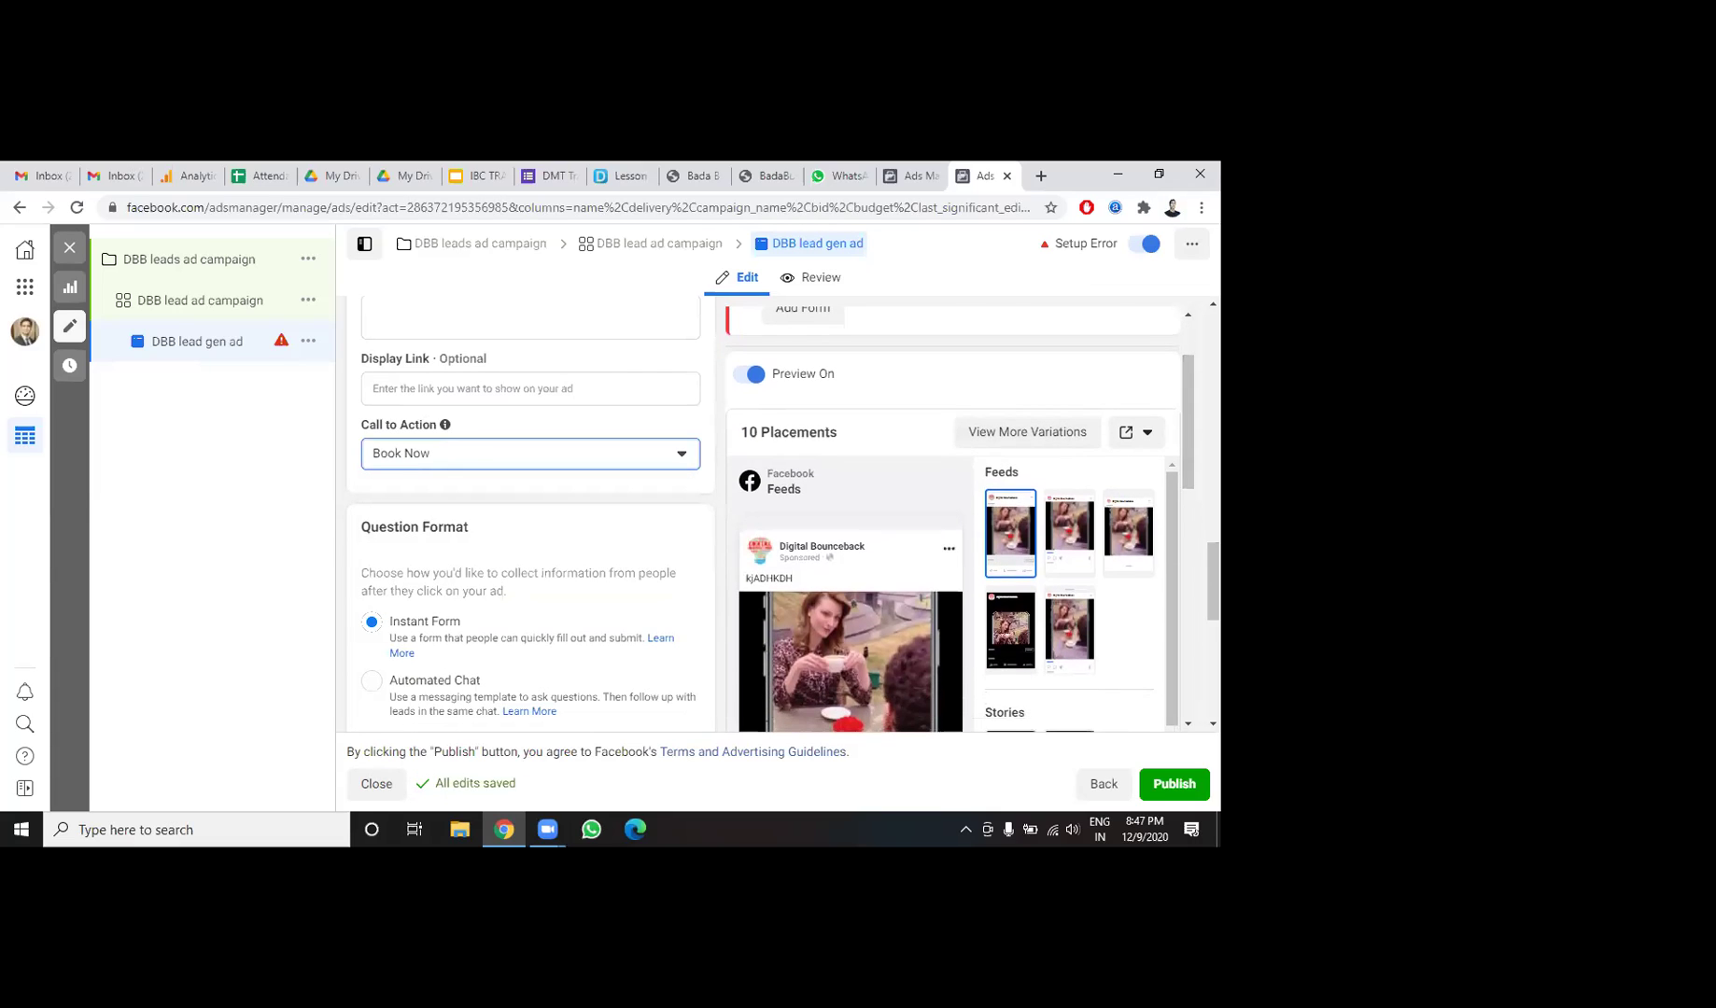
scroll(1185, 397, "down", 1)
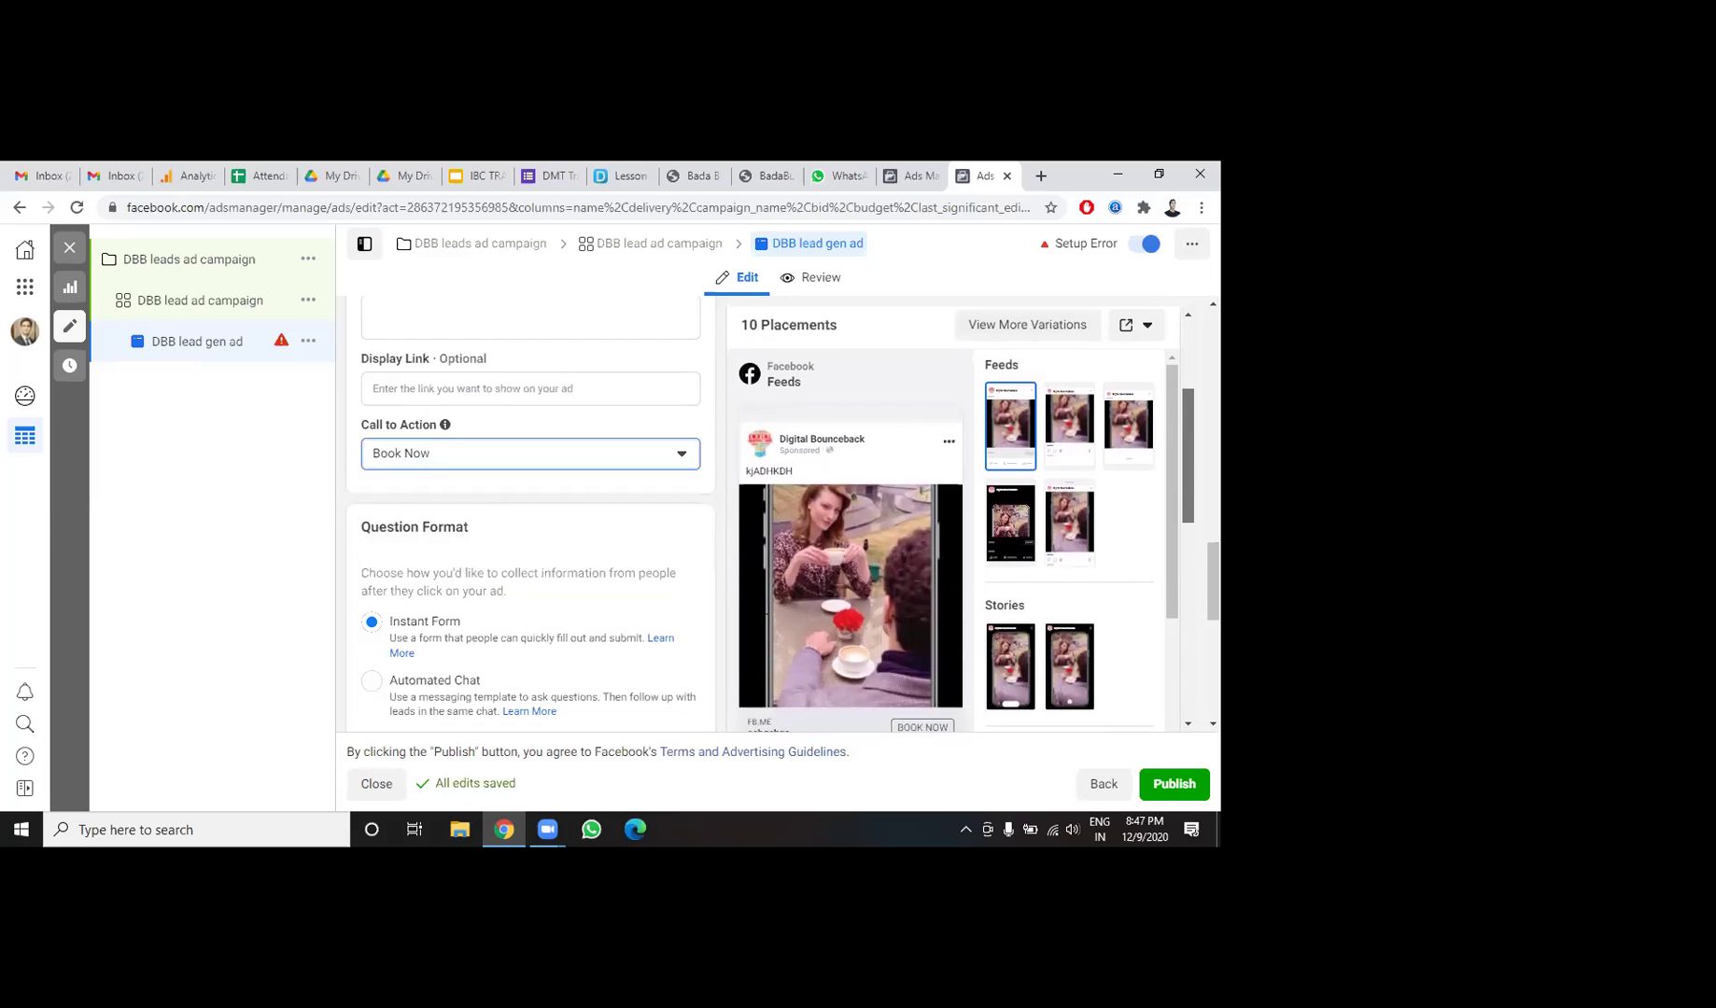
Create a new instant form for the ad, name it "DBB lead gen form" and set its form type to Higher Intent.
scroll(960, 518, "down", 1)
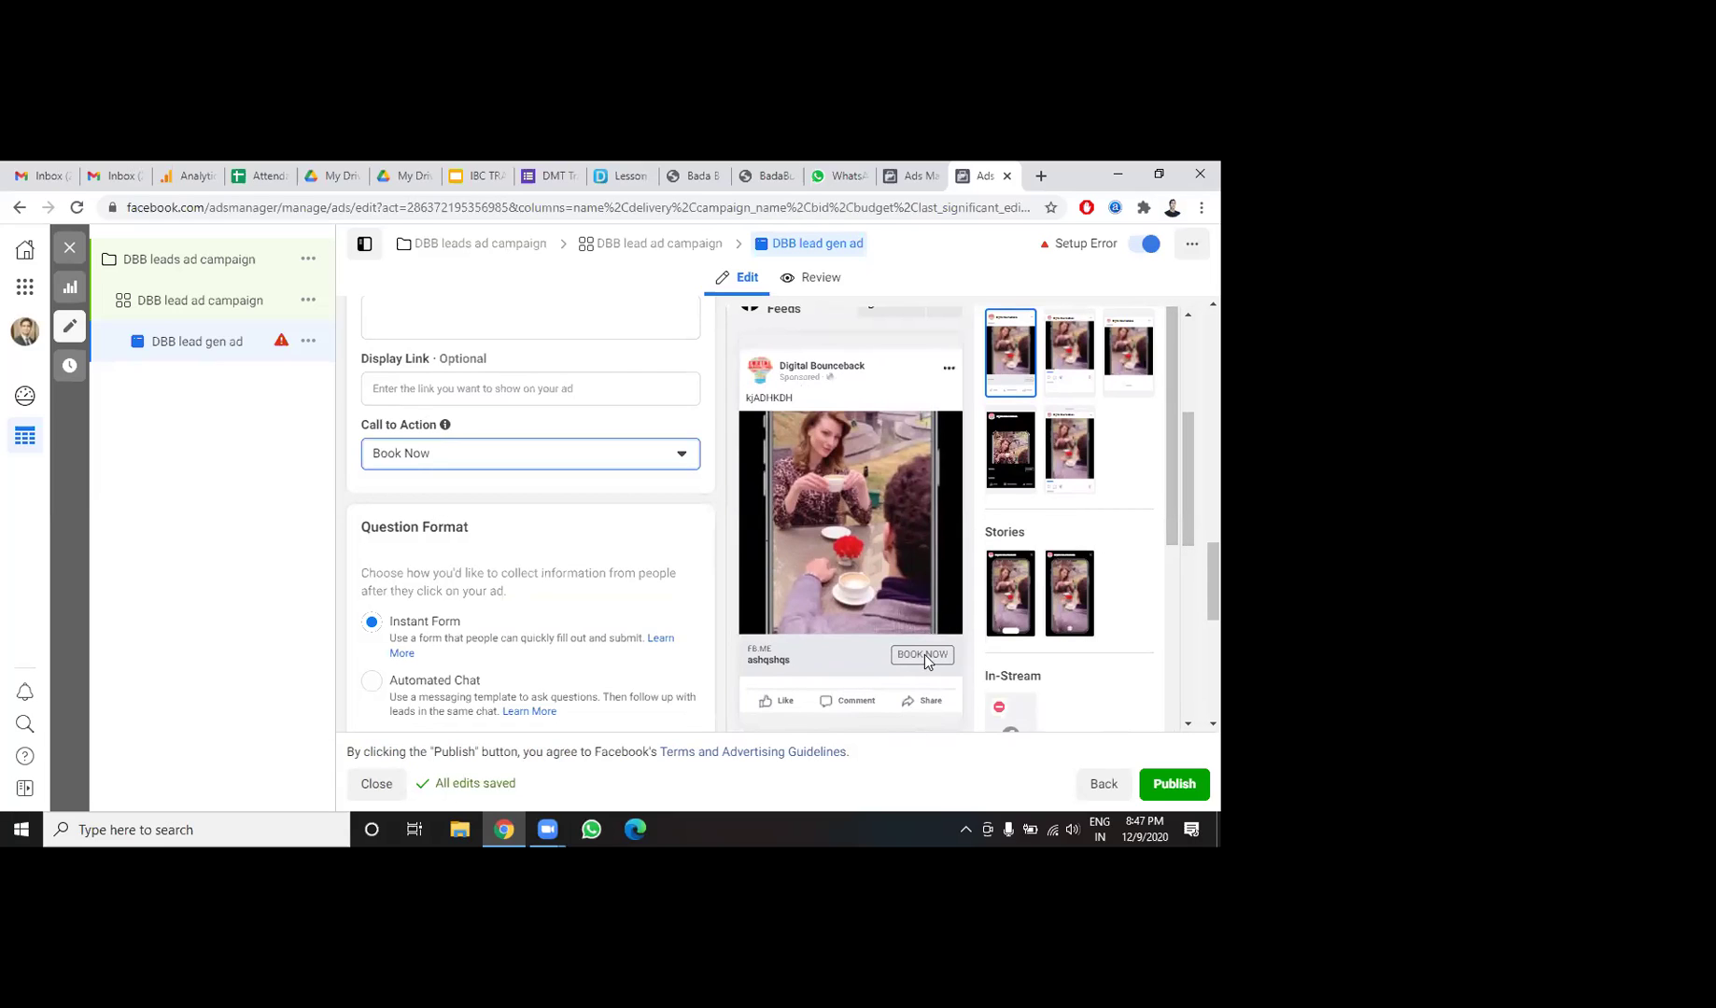
scroll(1213, 579, "down", 1)
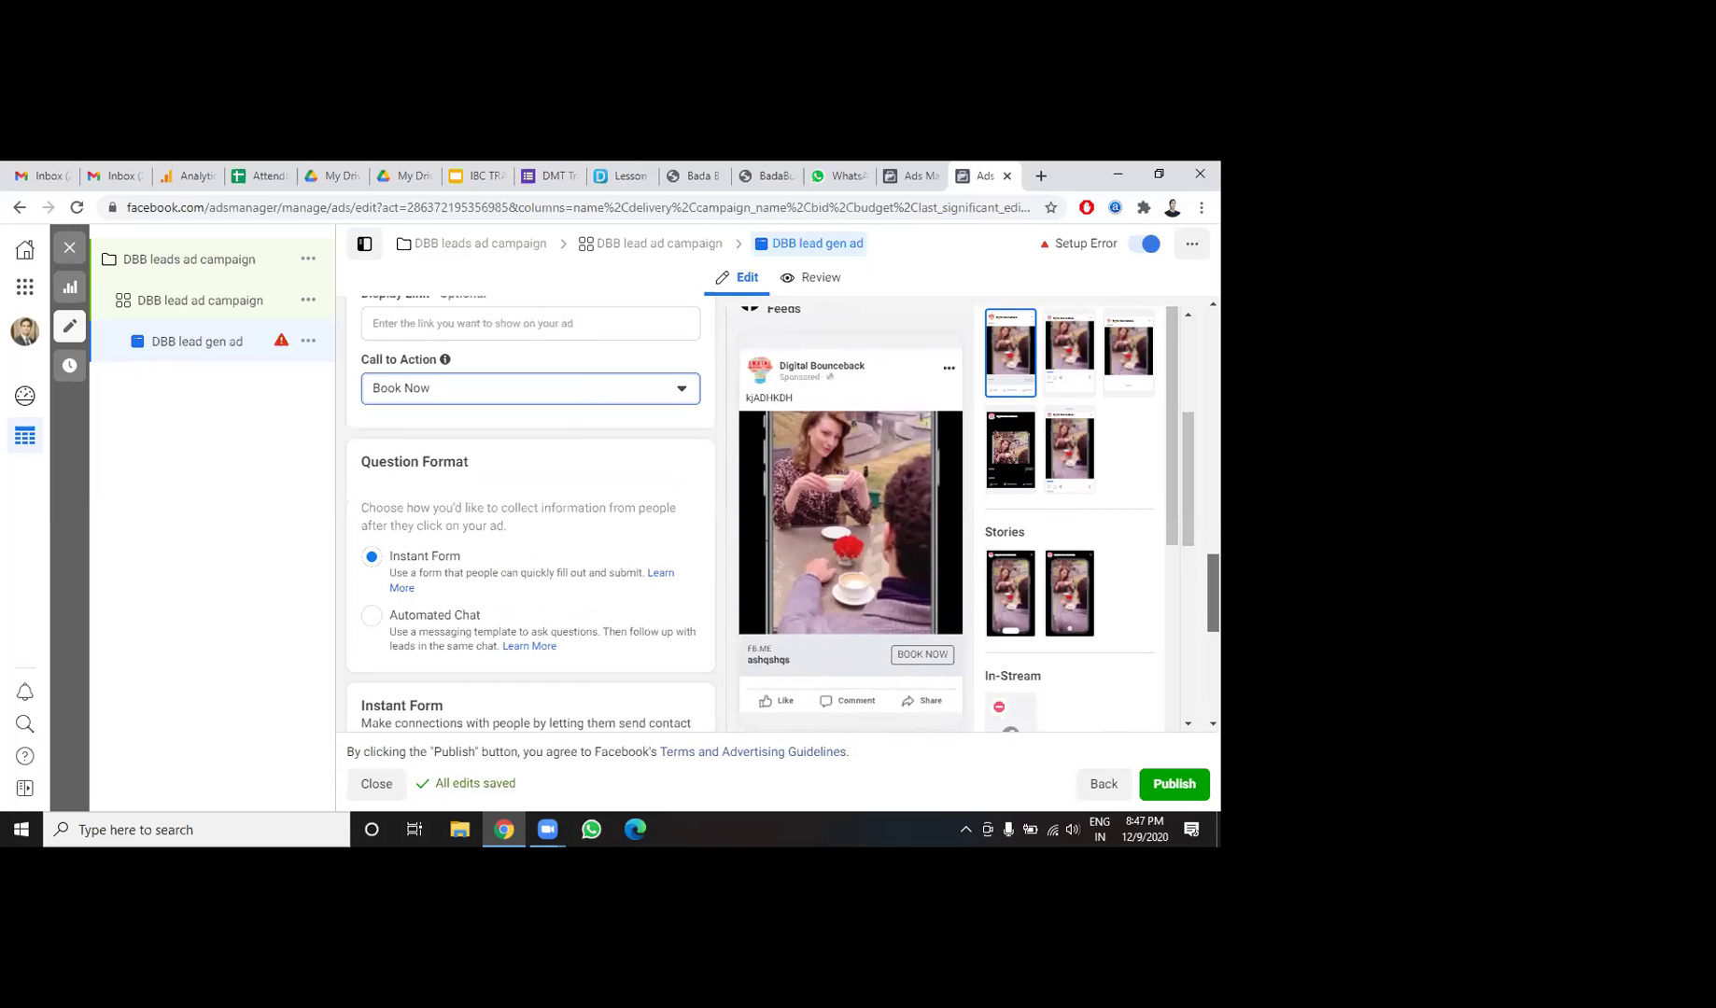
scroll(1213, 598, "down", 3)
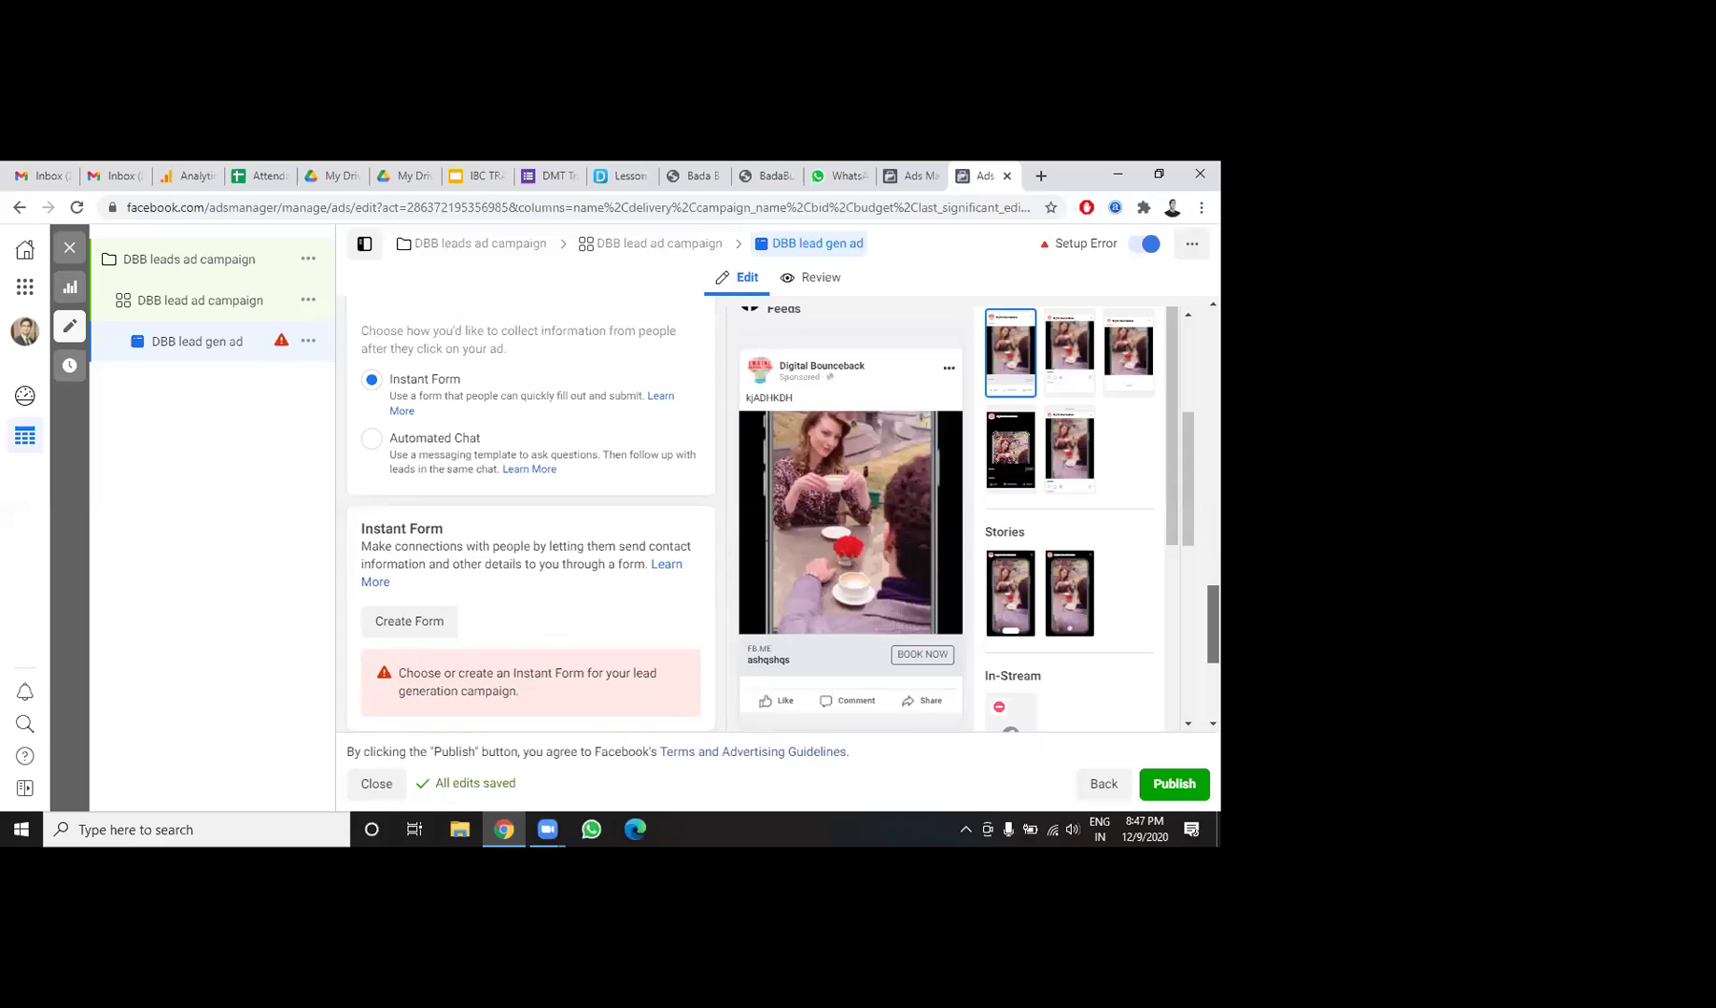
scroll(1213, 644, "down", 2)
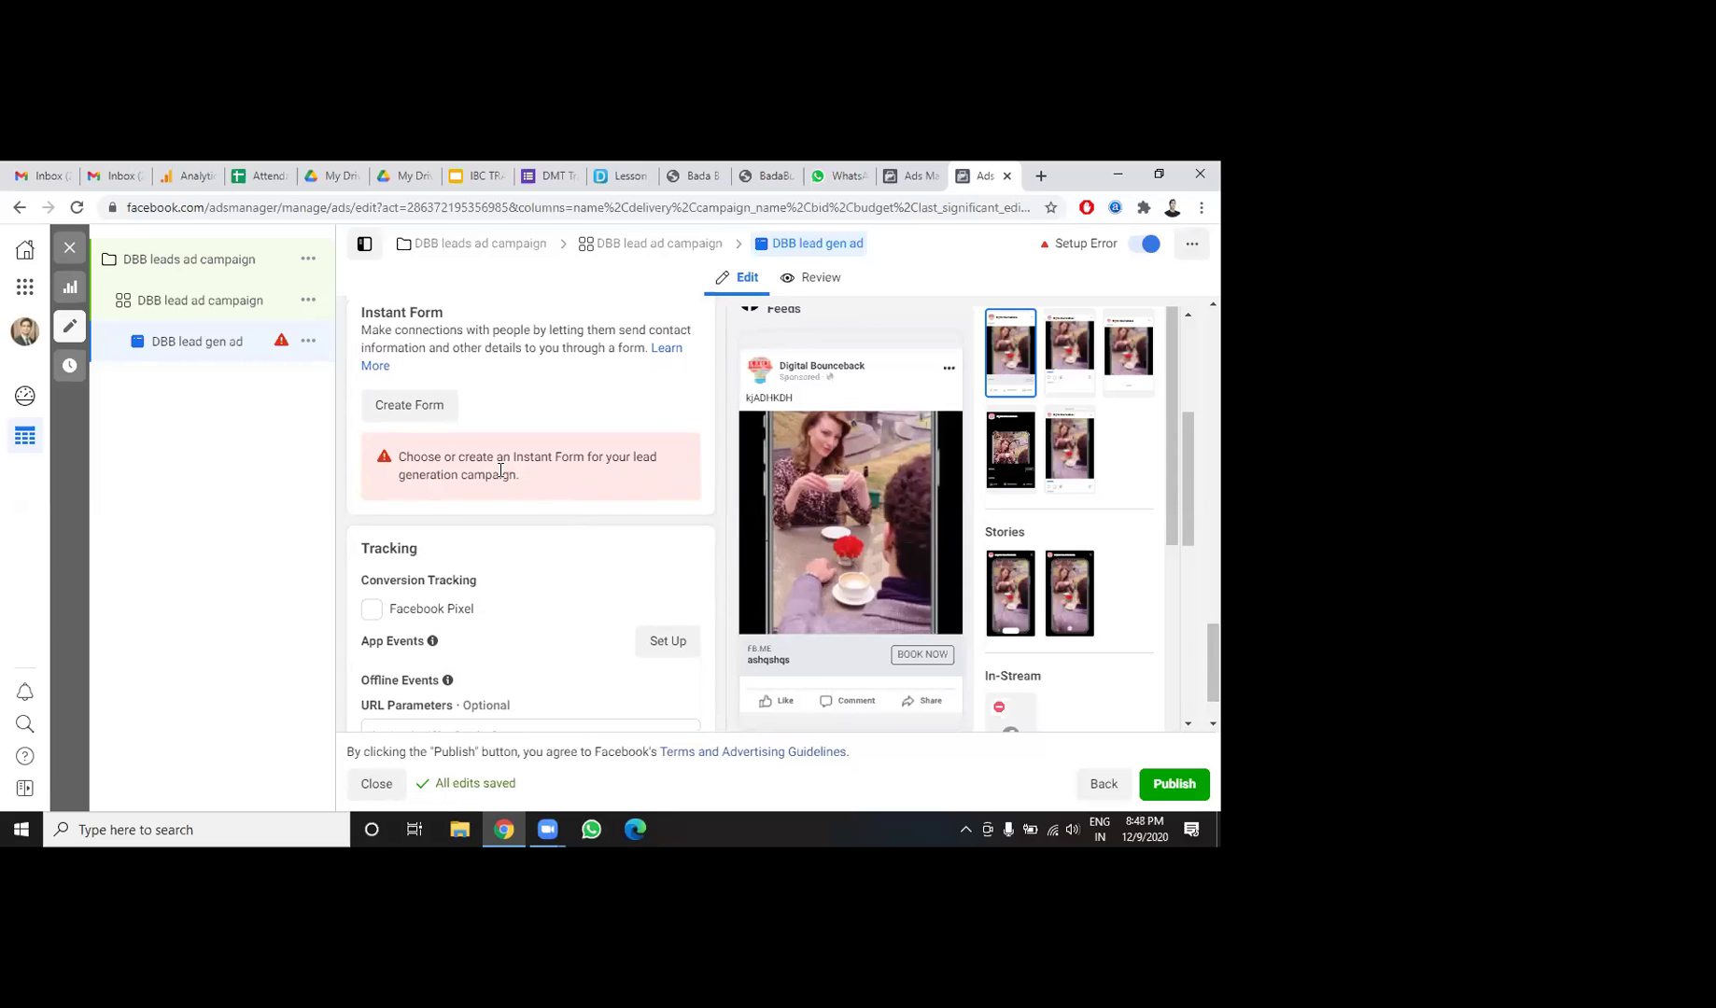
left_click(401, 407)
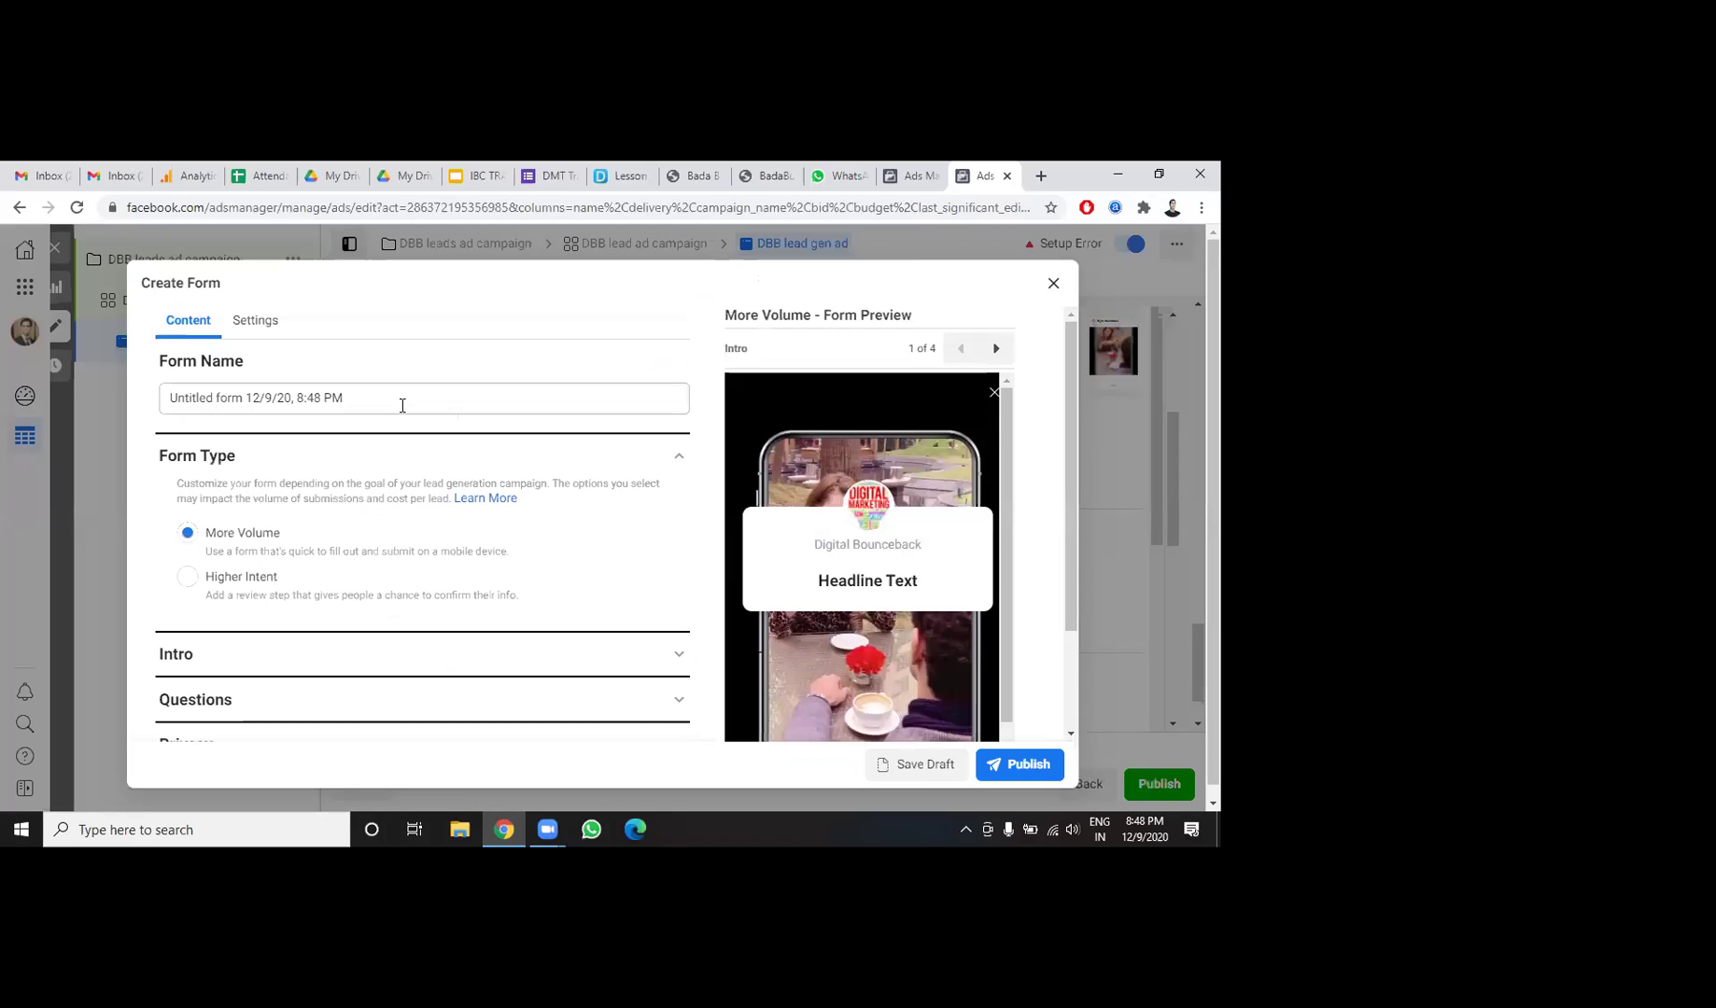
triple_click(283, 402)
type("D")
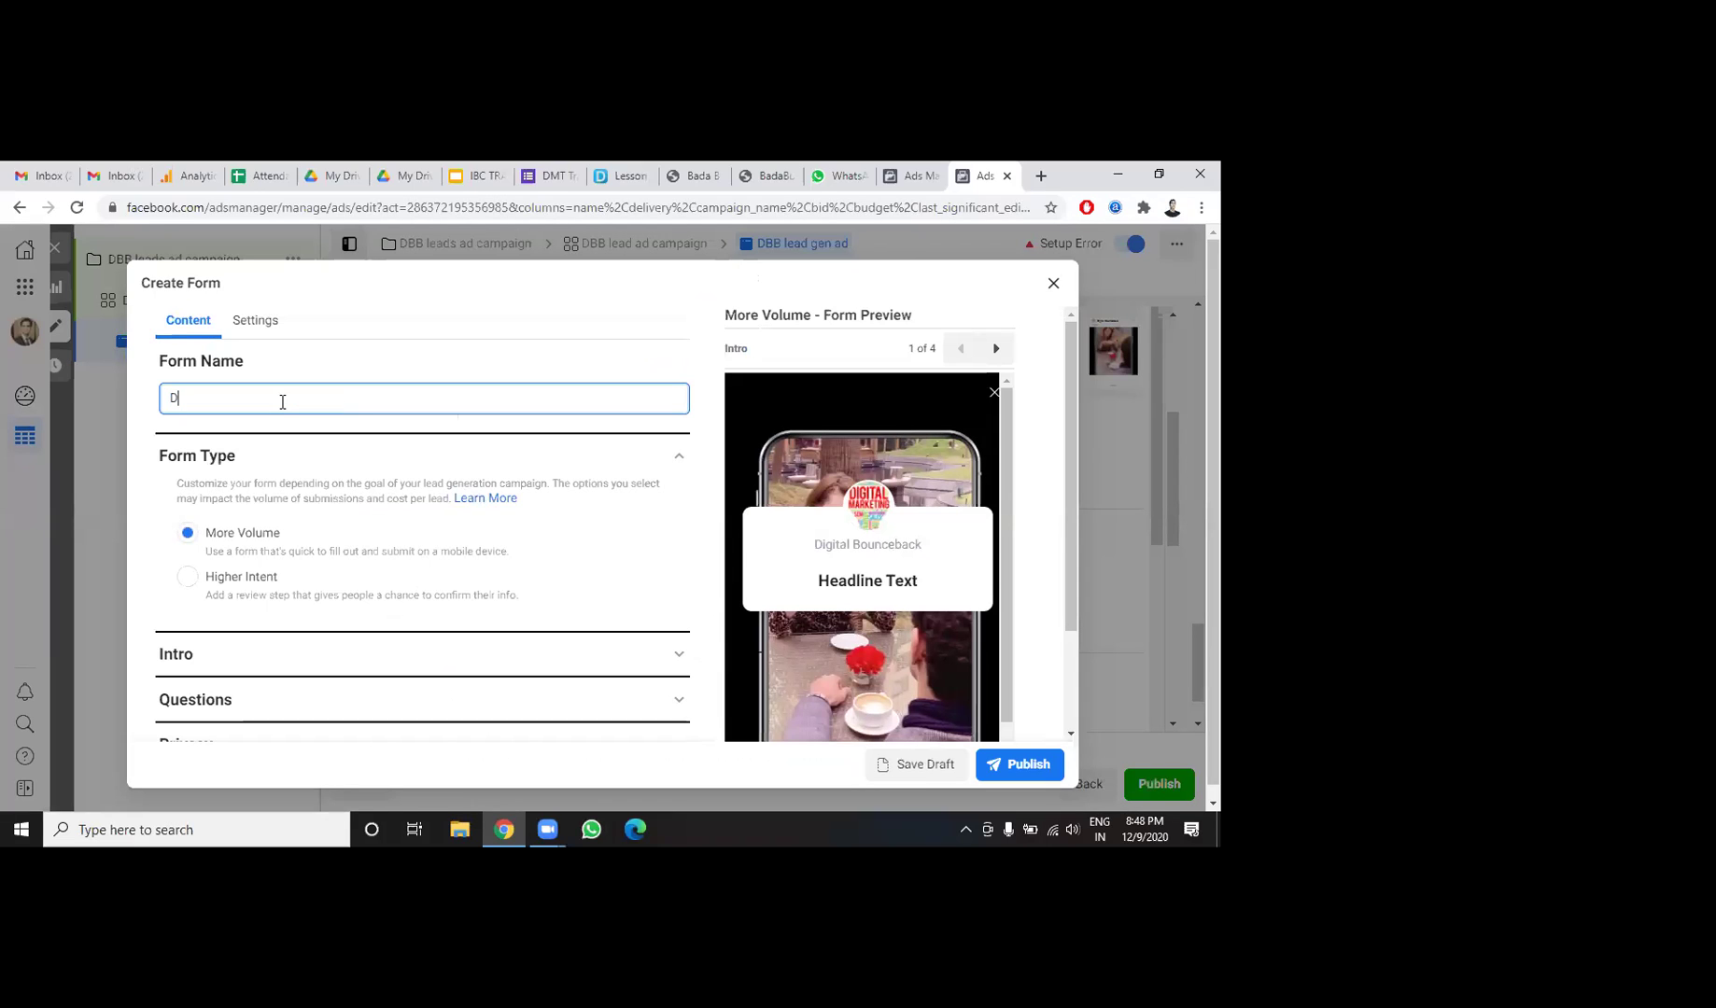
type("BB lead gen form")
left_click_drag(1070, 408, 1077, 514)
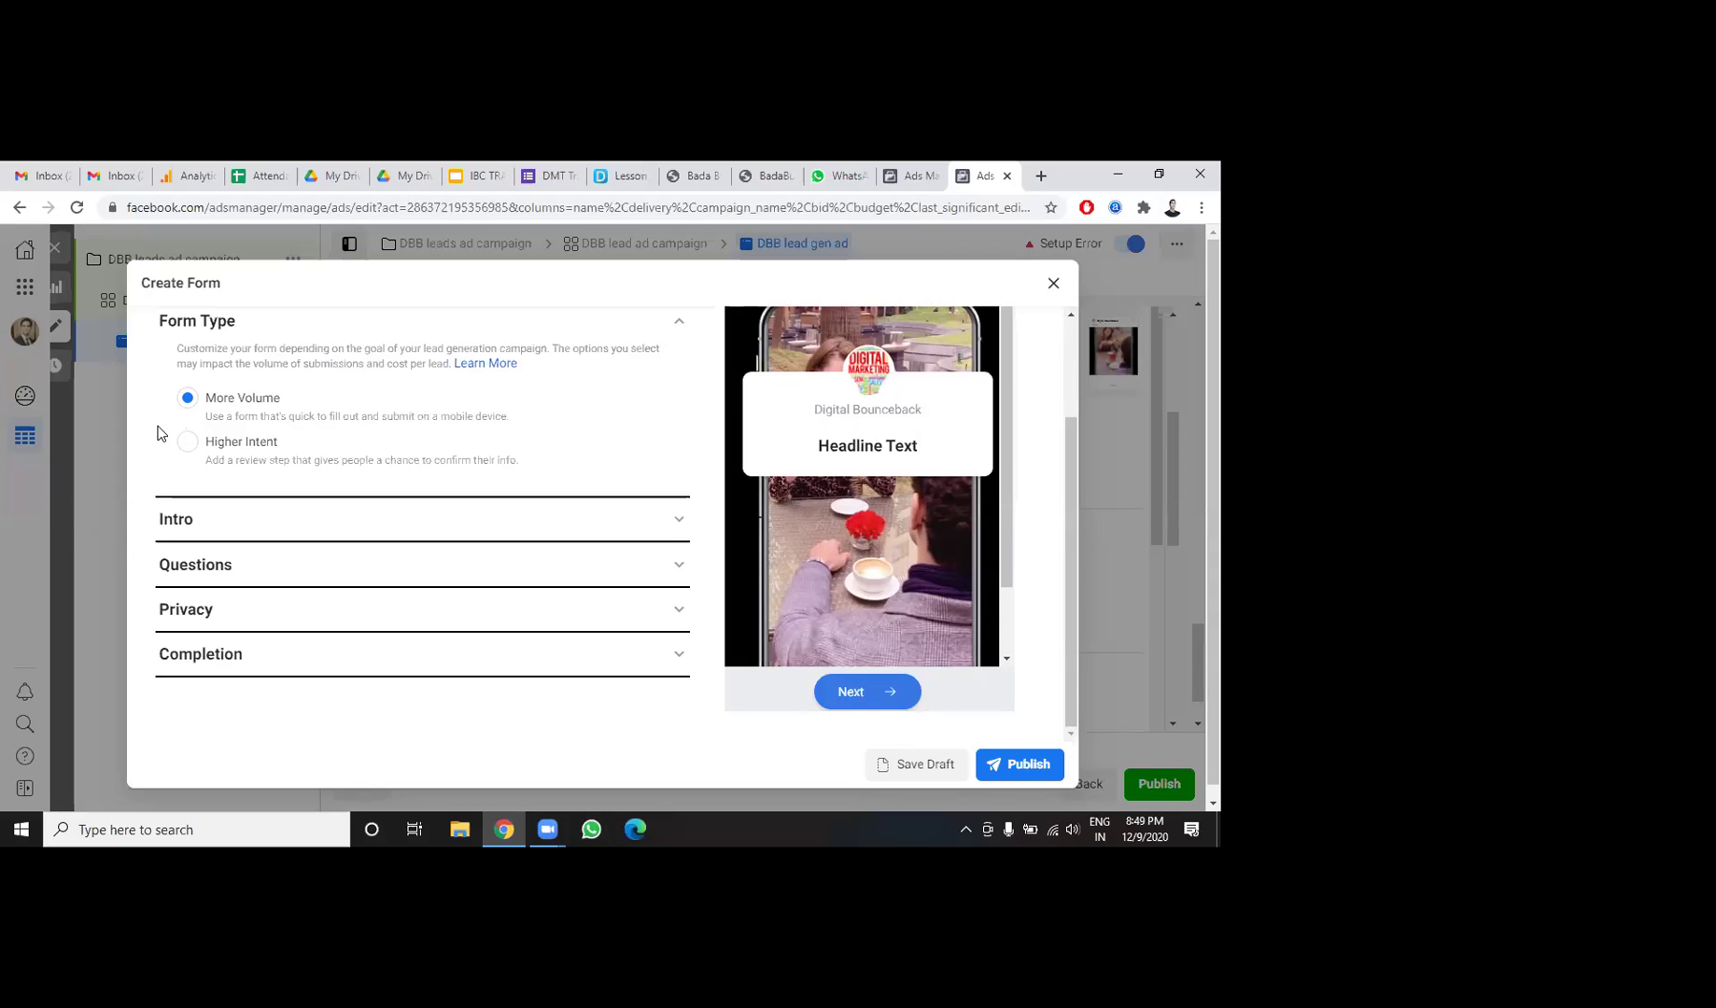
left_click(187, 443)
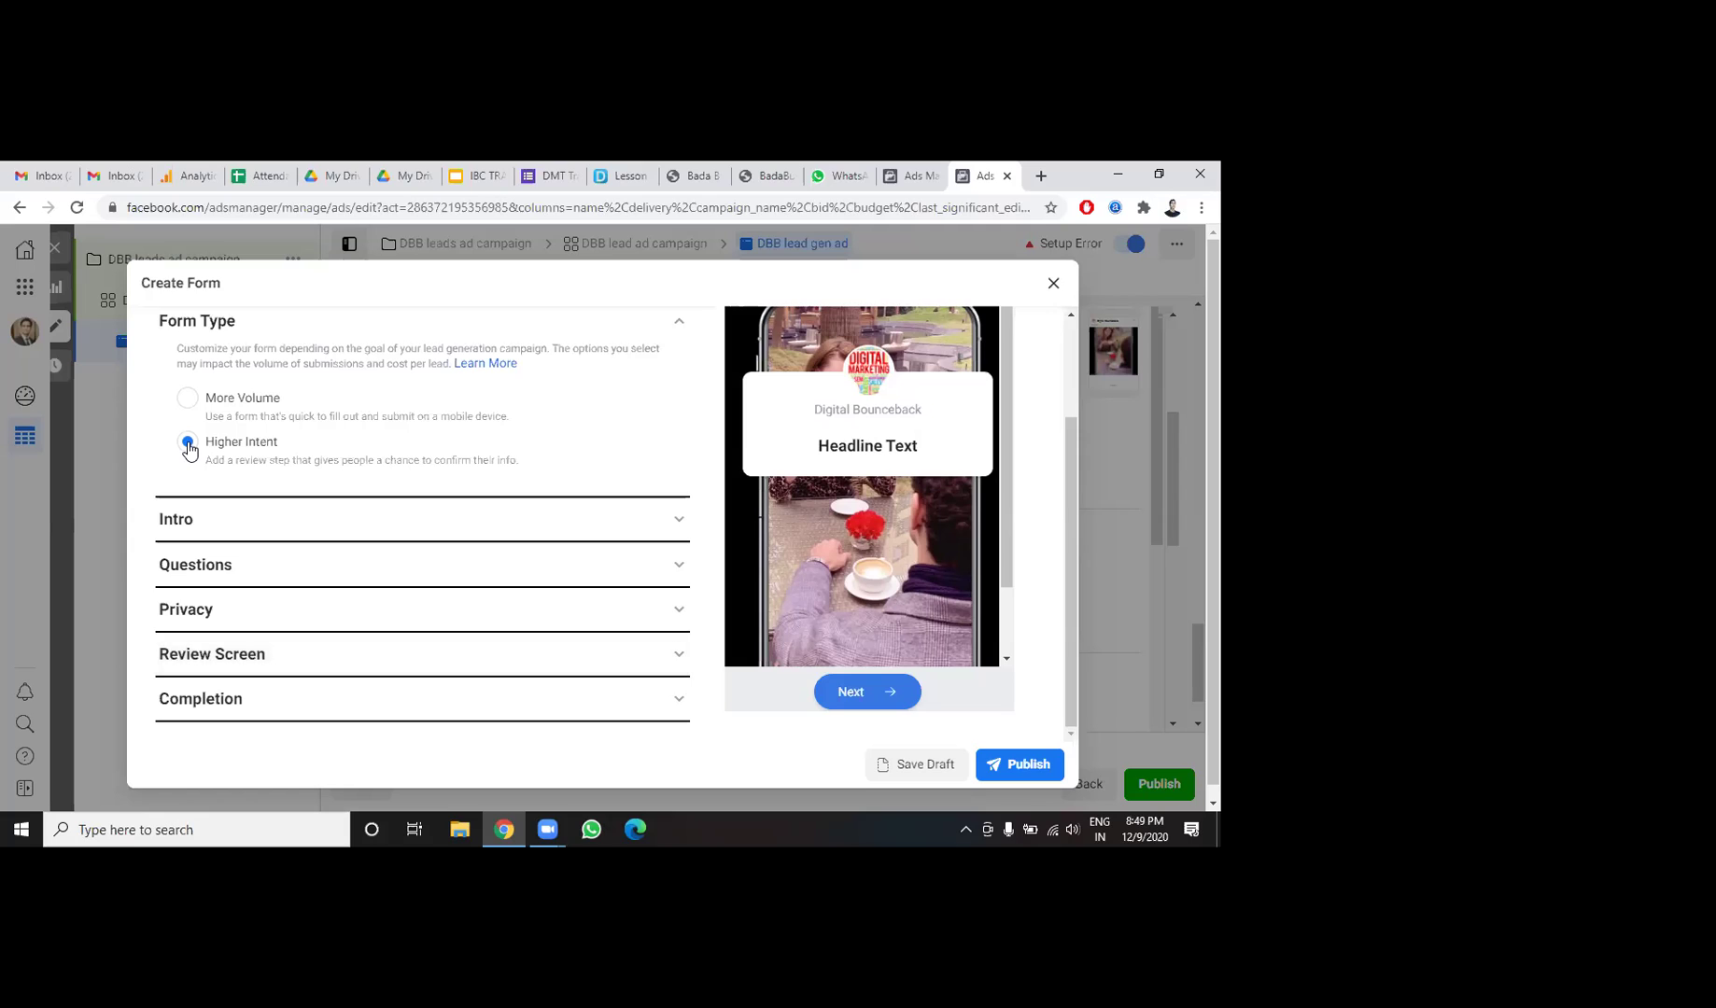
Set the form intro's greeting headline to "Digital Bounceback Event by Dr. Vivek Bindra".
left_click(177, 522)
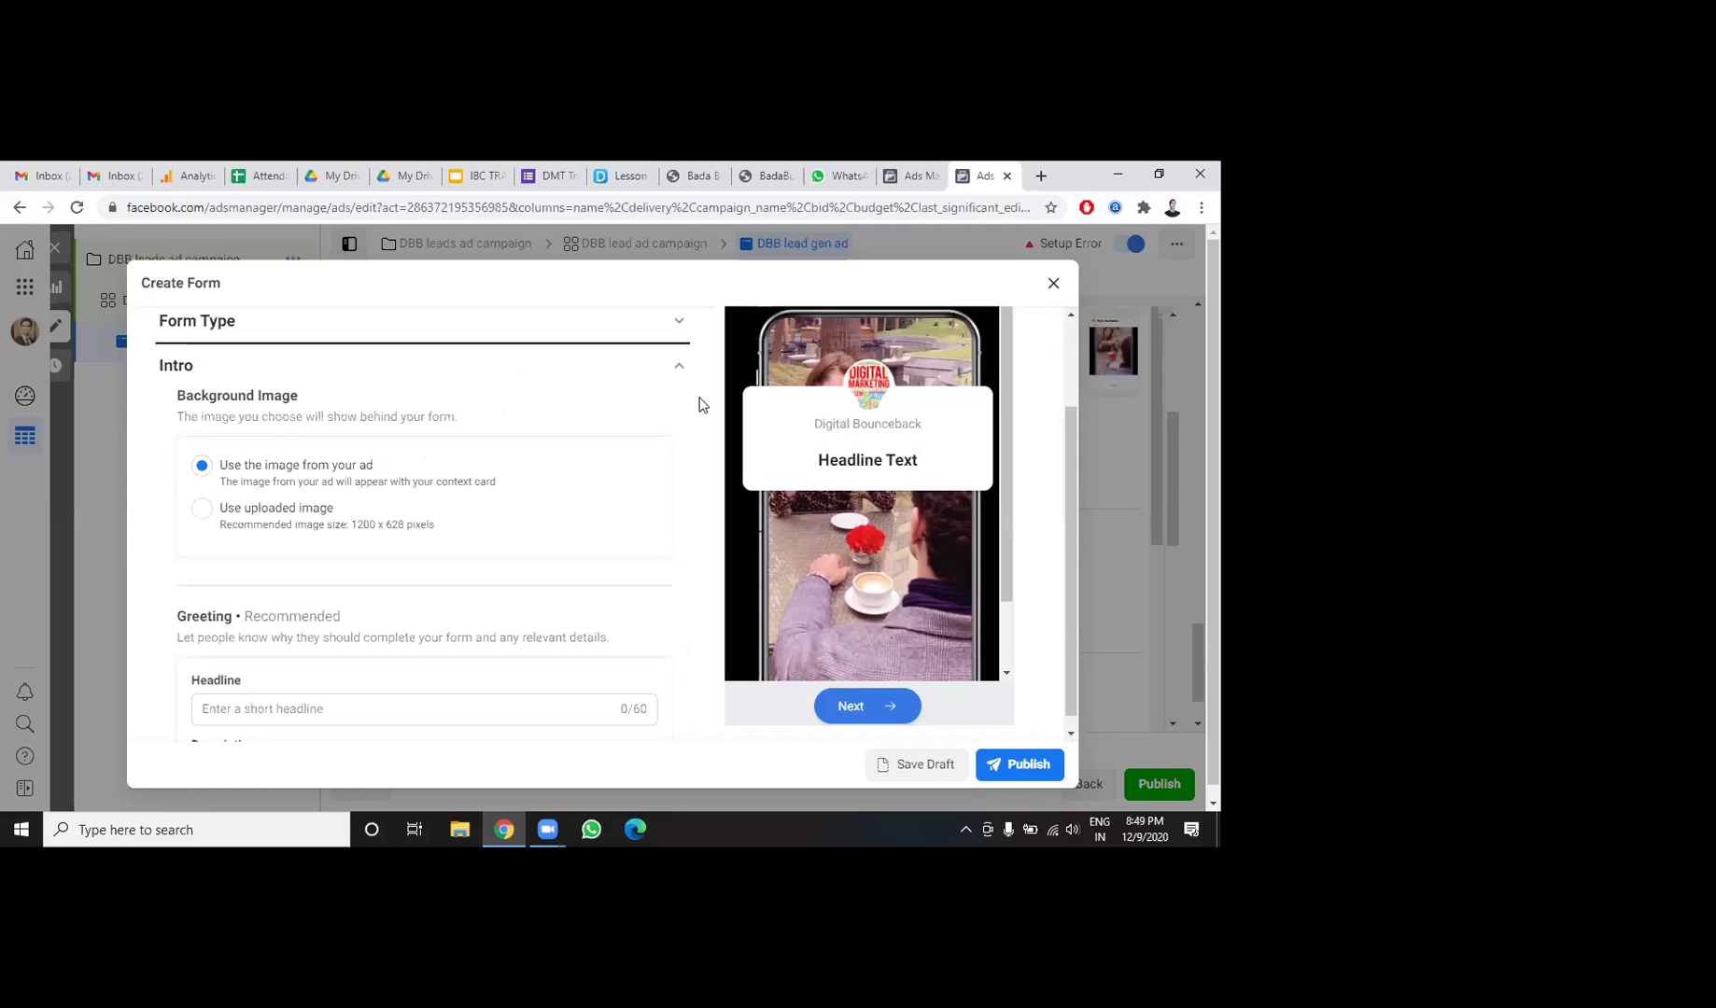
left_click_drag(1068, 428, 1071, 453)
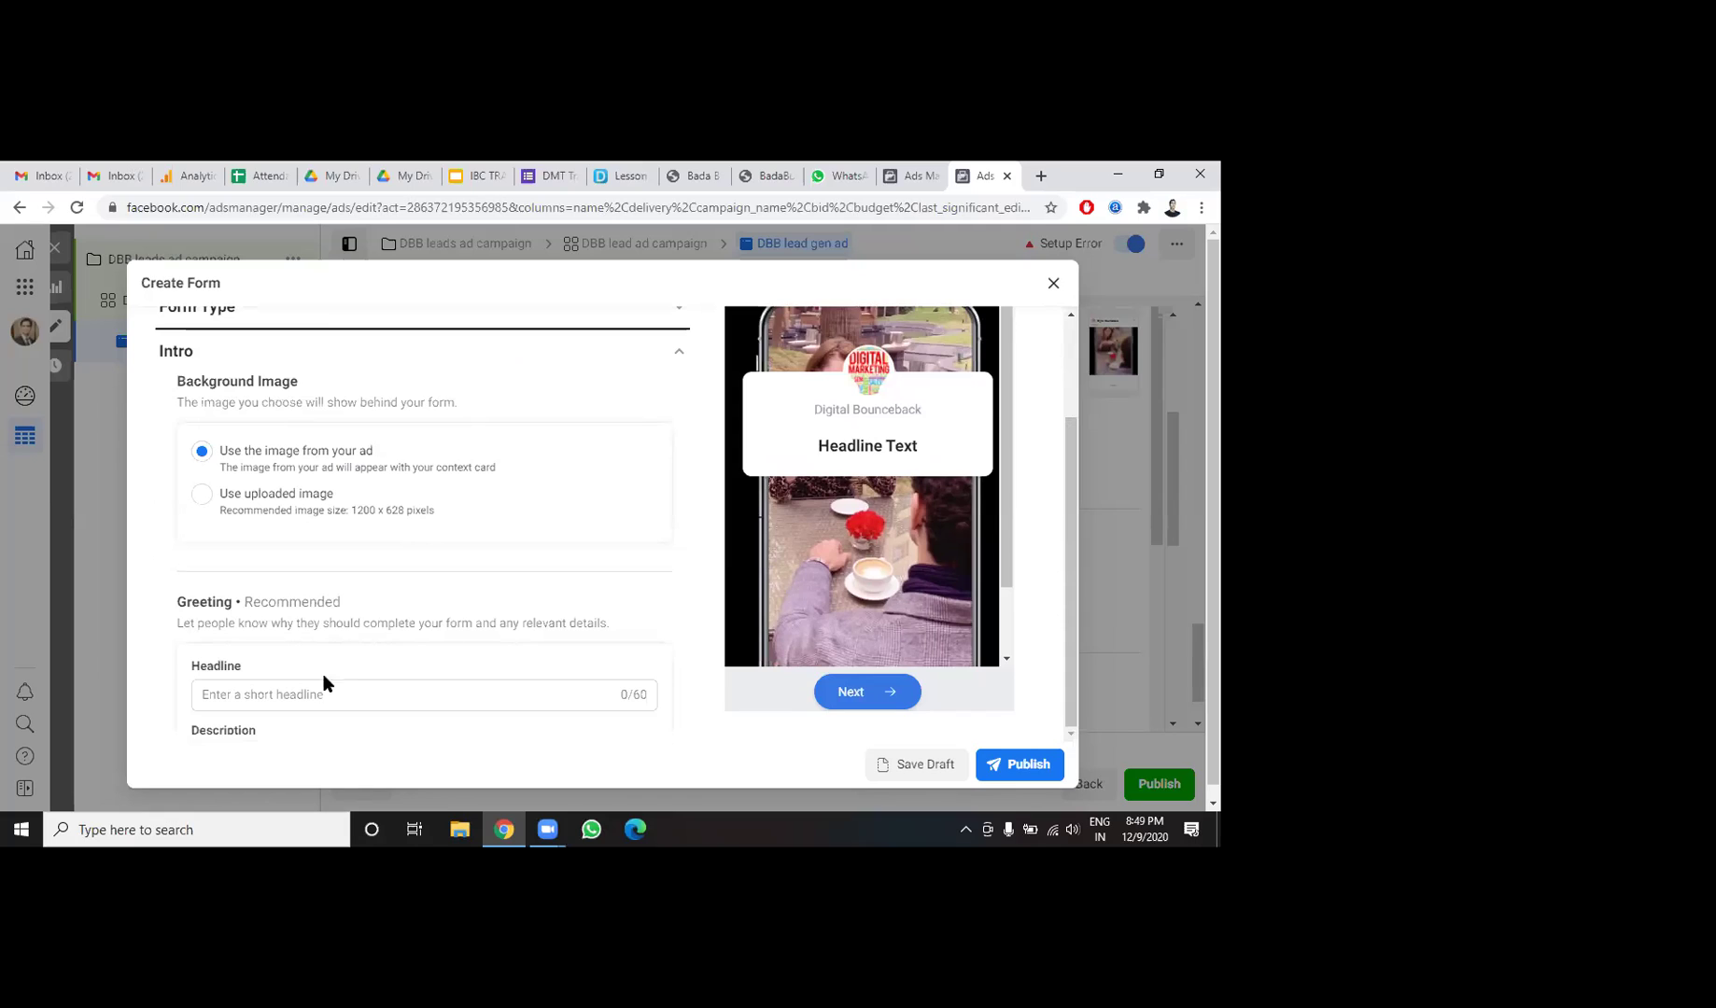
left_click(297, 693)
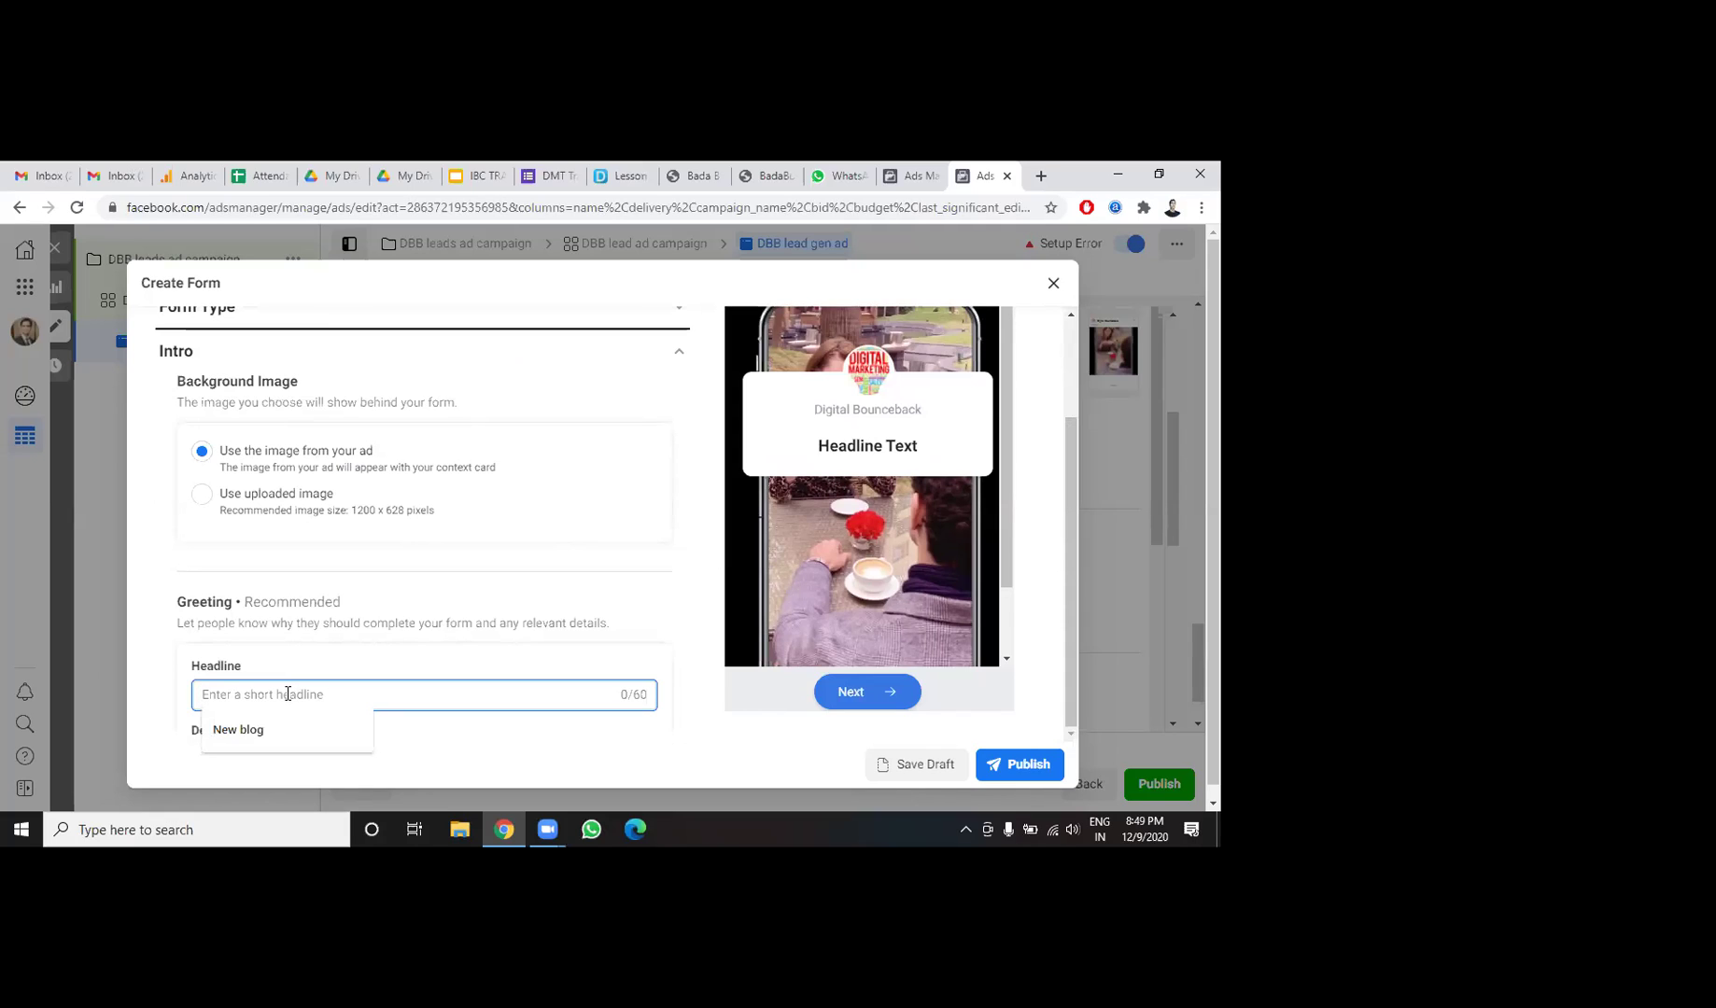
type("Di")
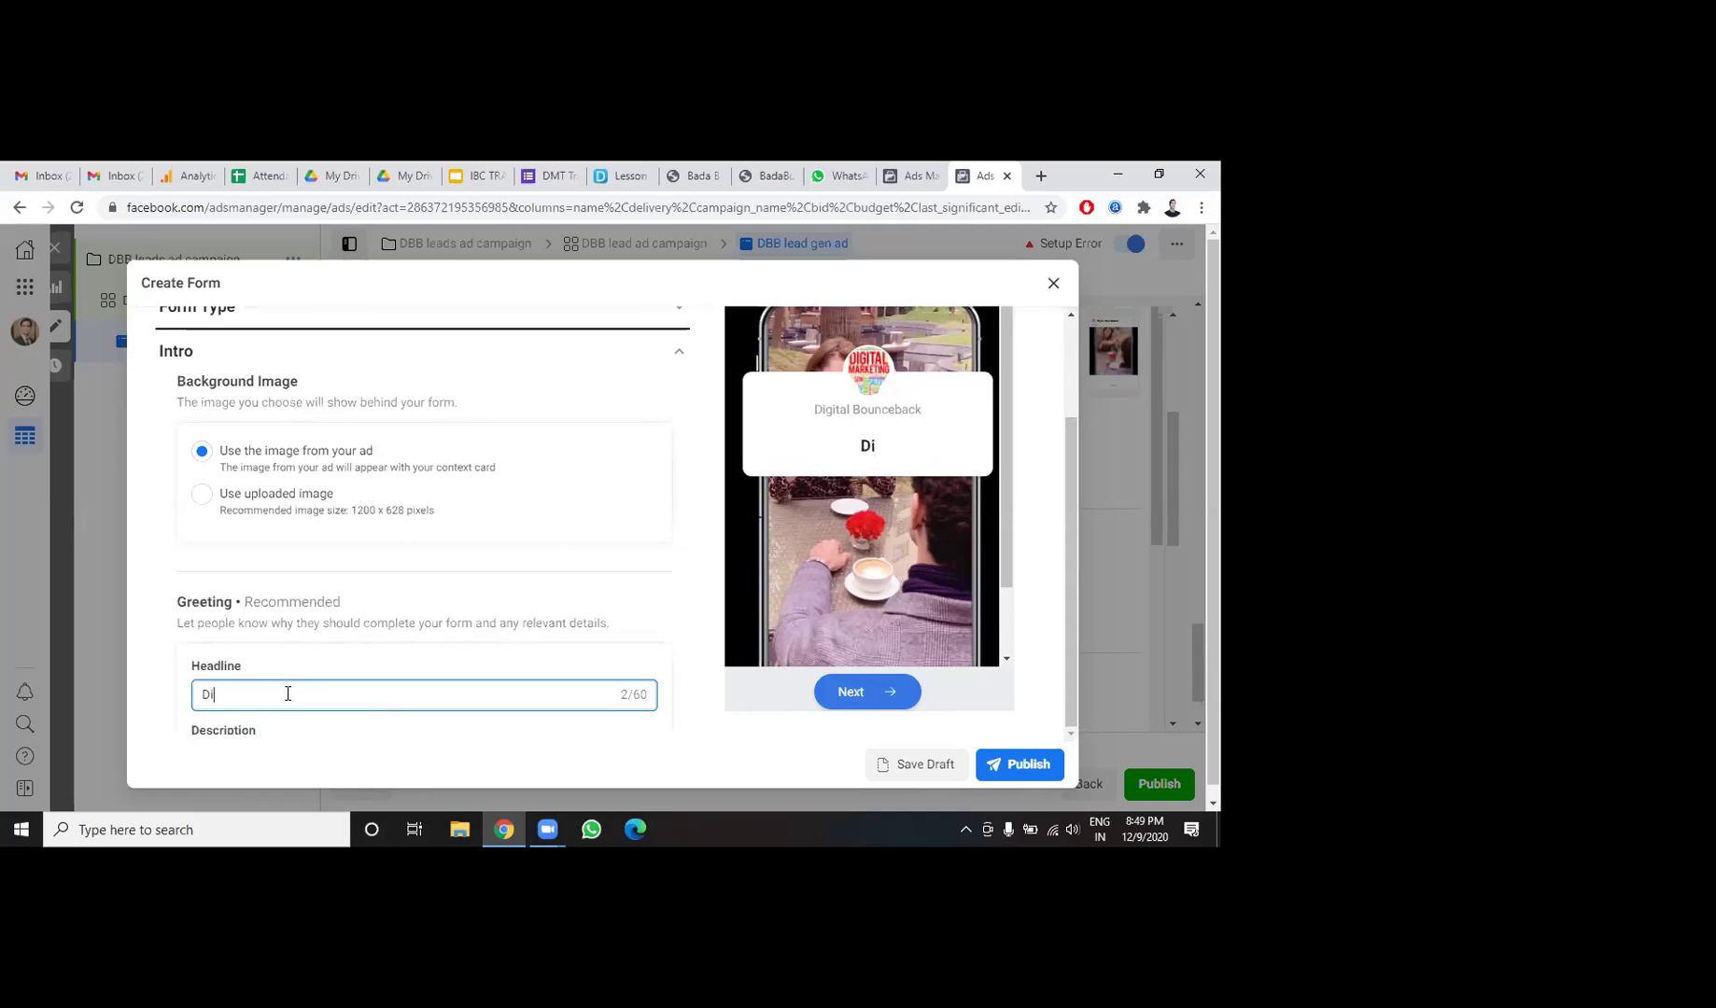
type("gital Bounceback Event")
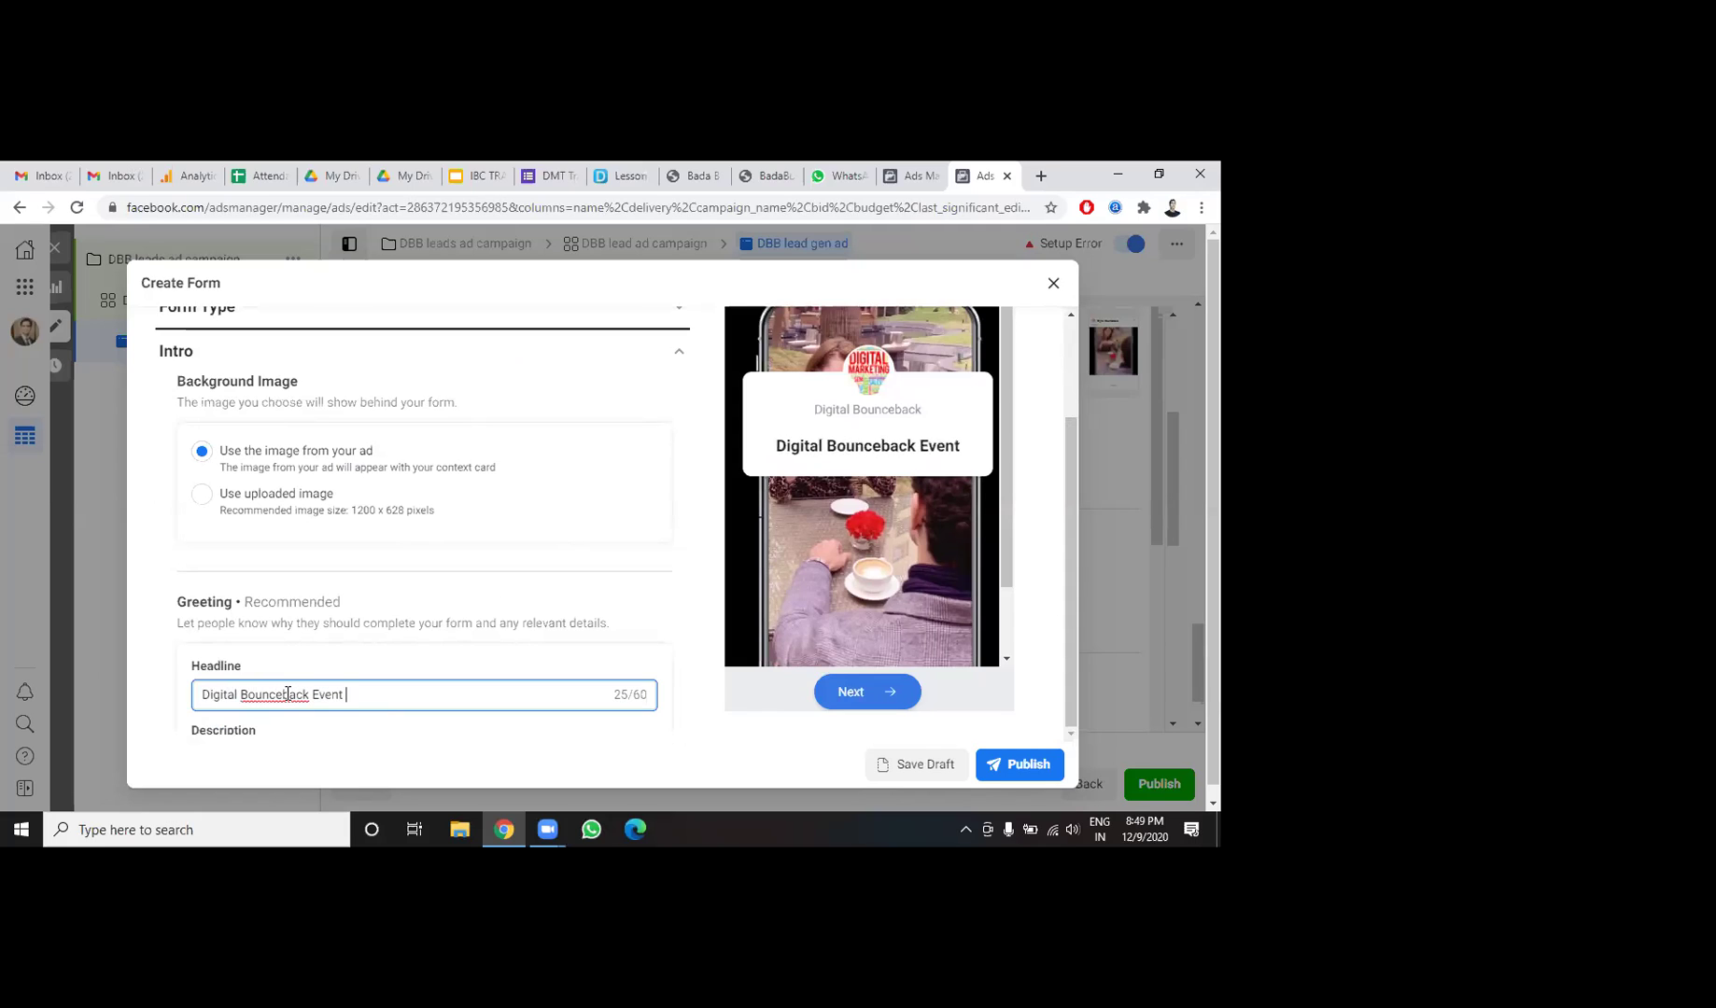
type("b")
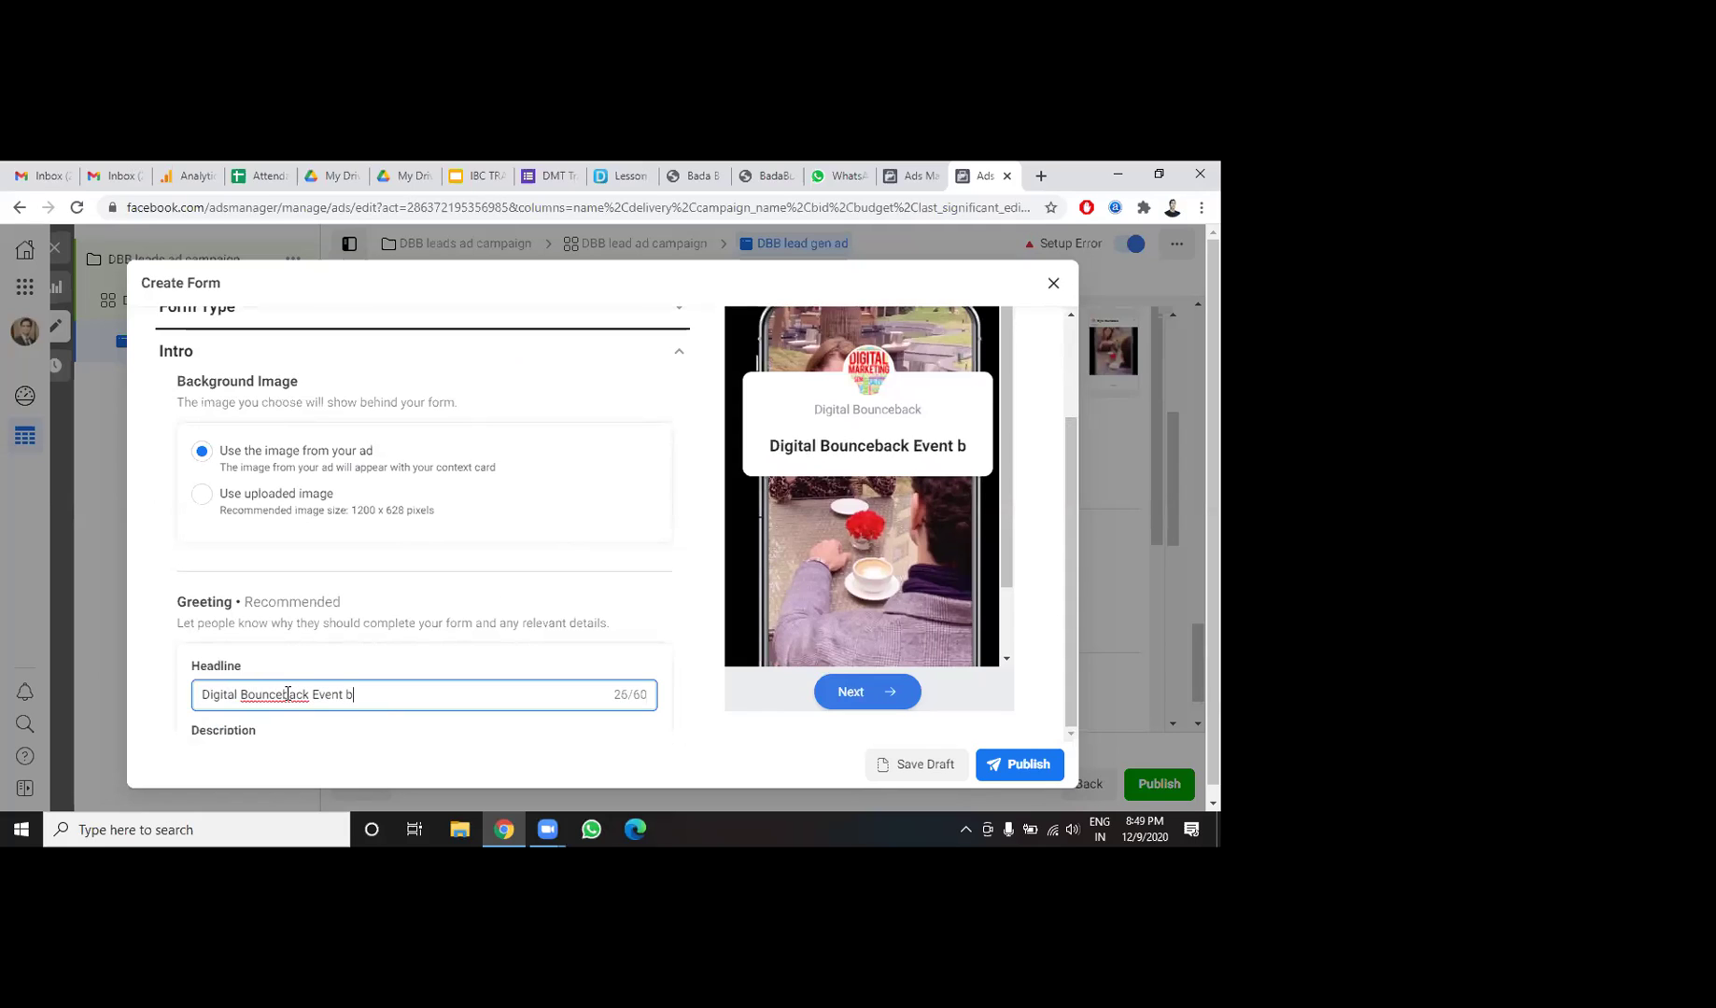
type("y Dr. ")
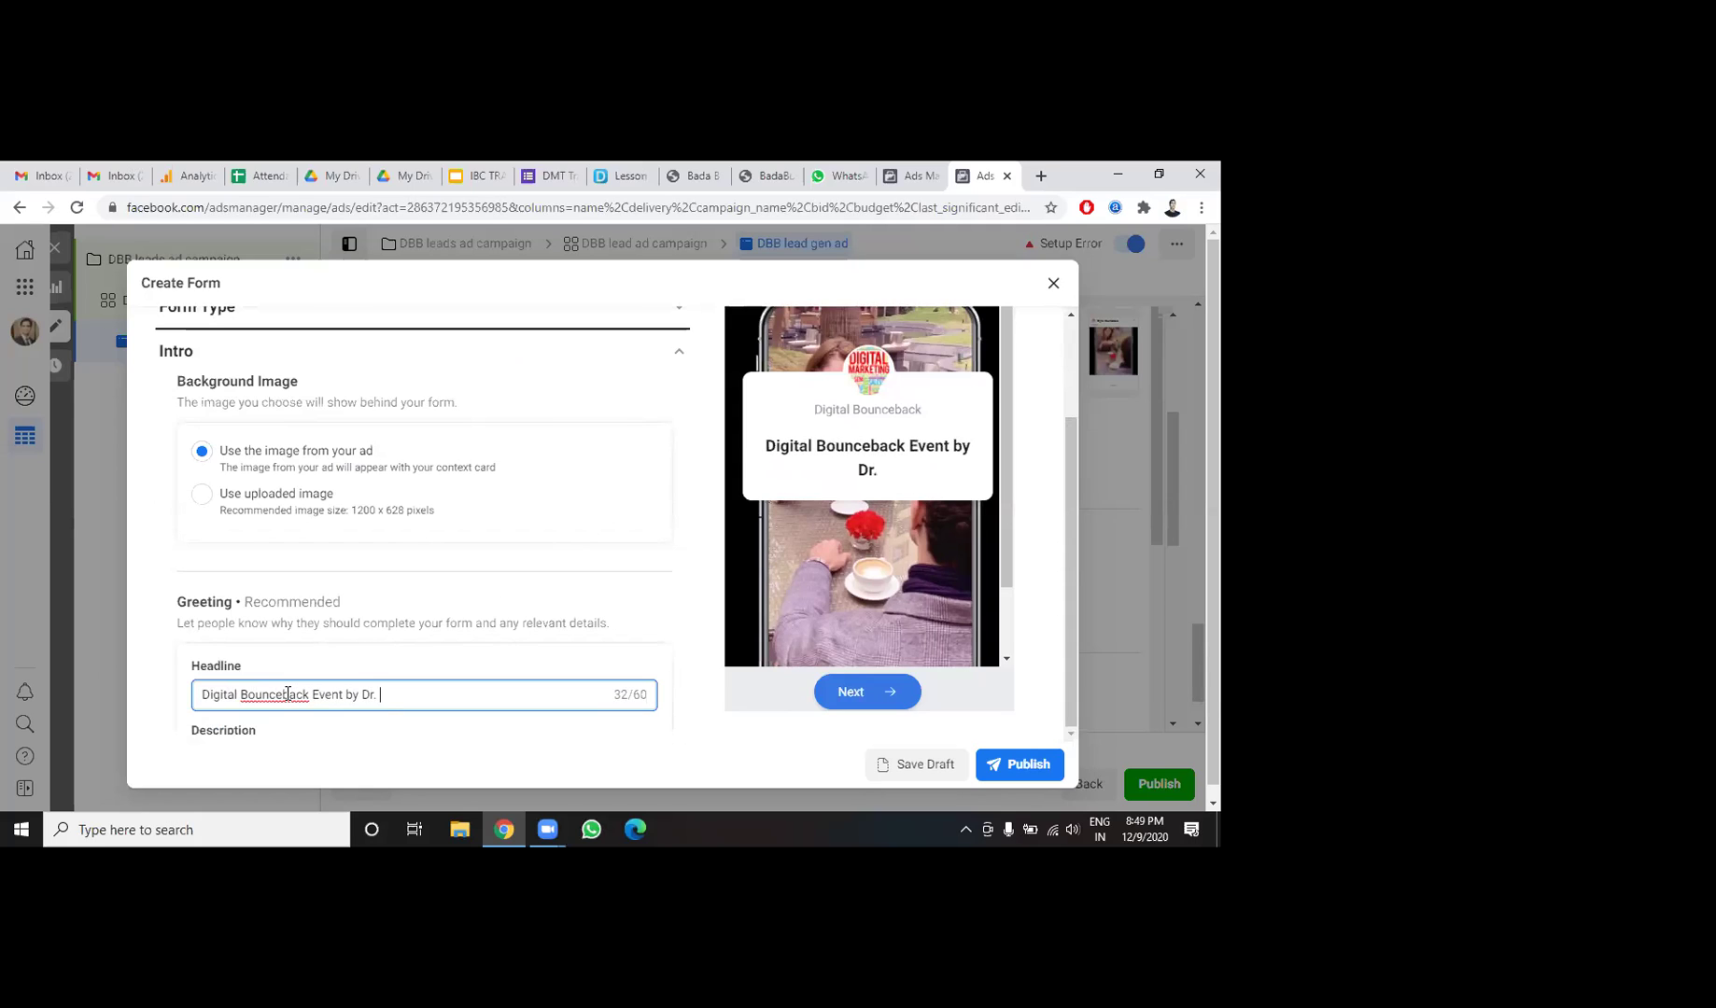
type("Vivek Bindra")
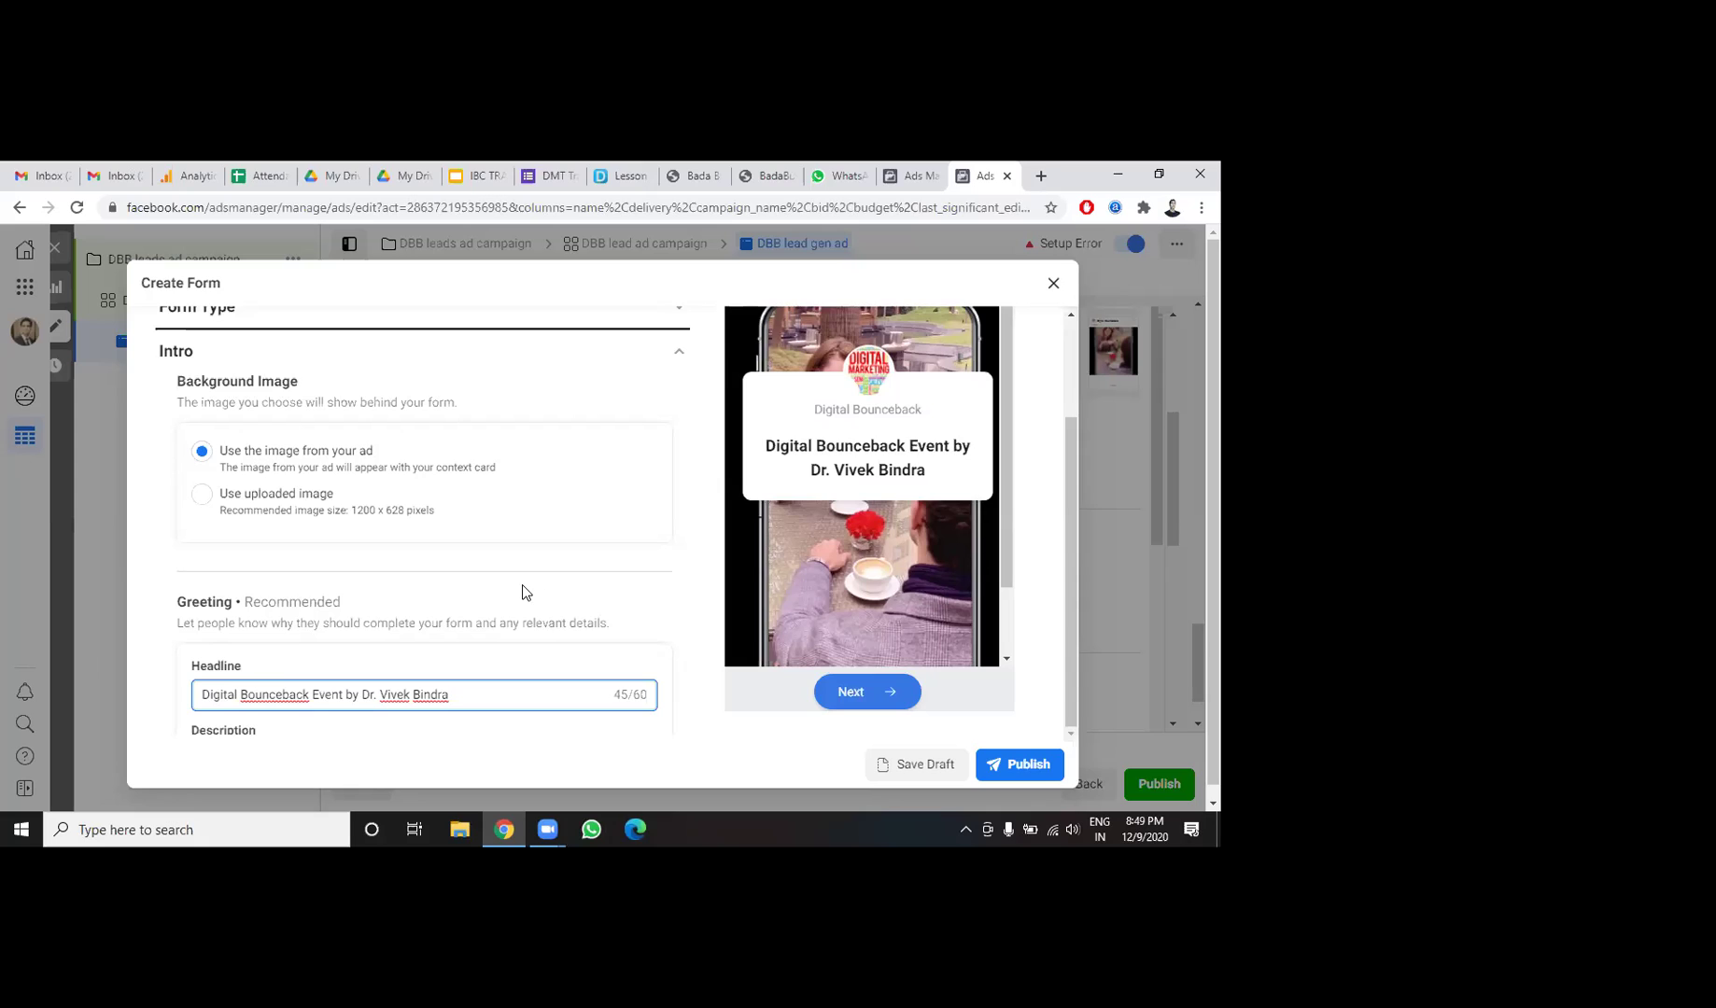
Start the greeting's paragraph description with a copy of the headline followed by "happening for the first time".
scroll(512, 692, "down", 3)
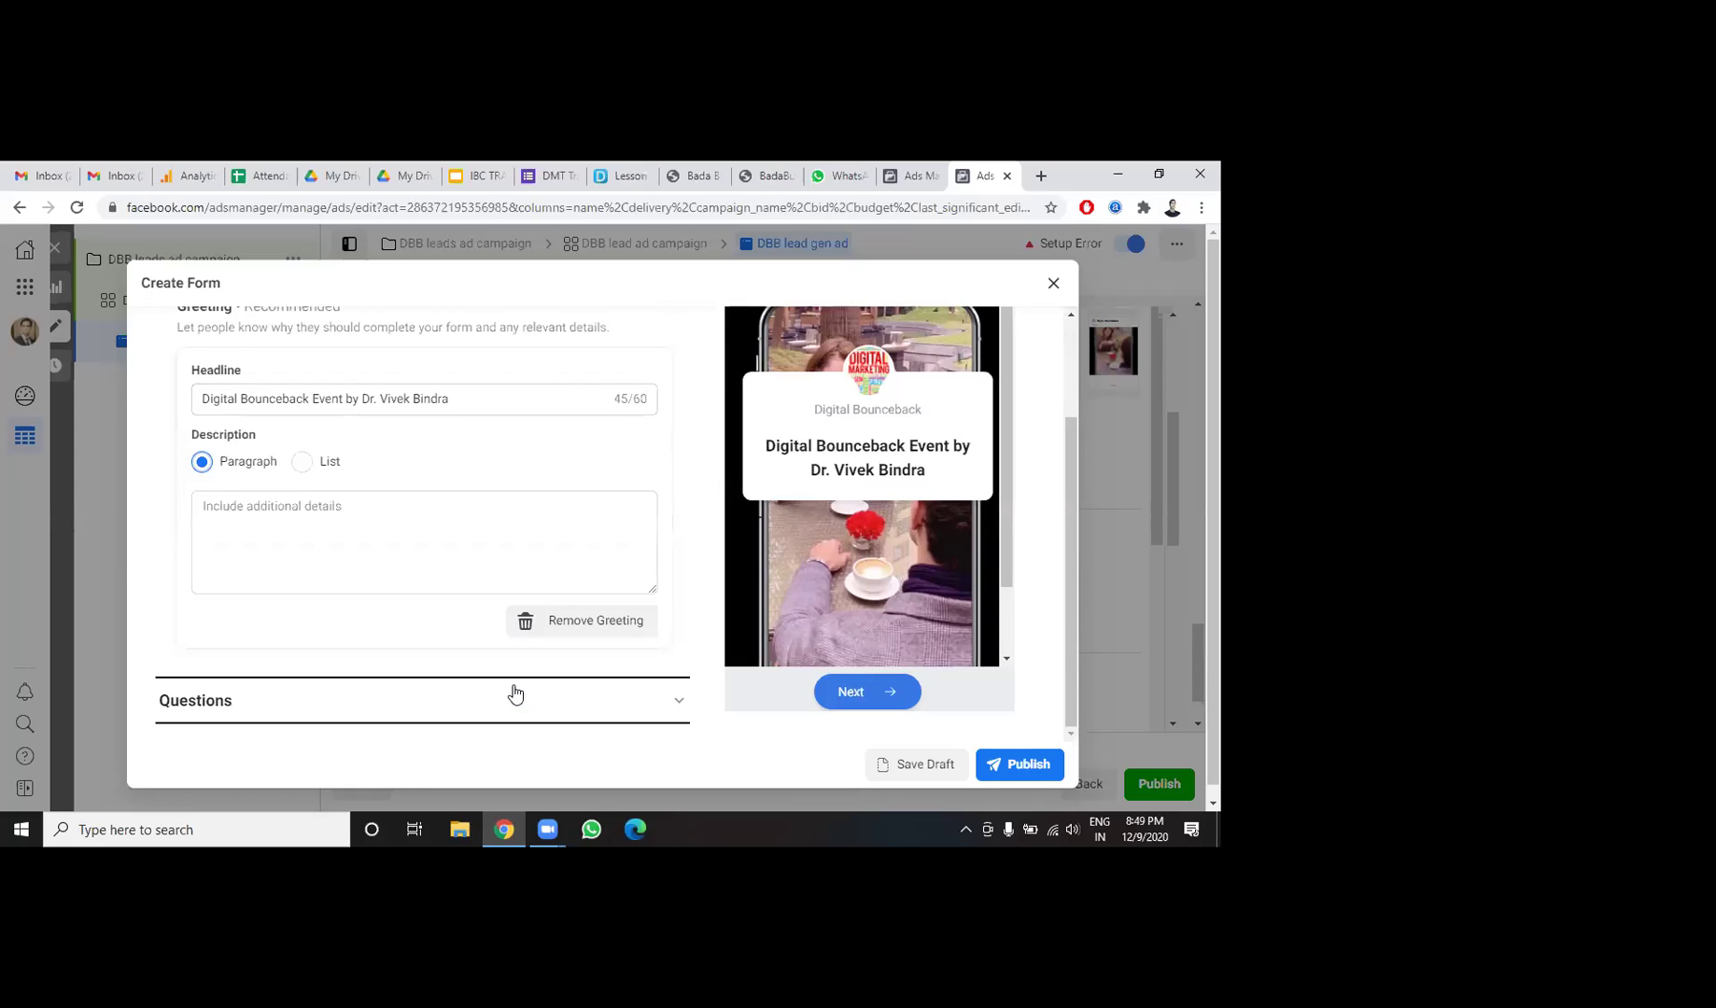
left_click(334, 539)
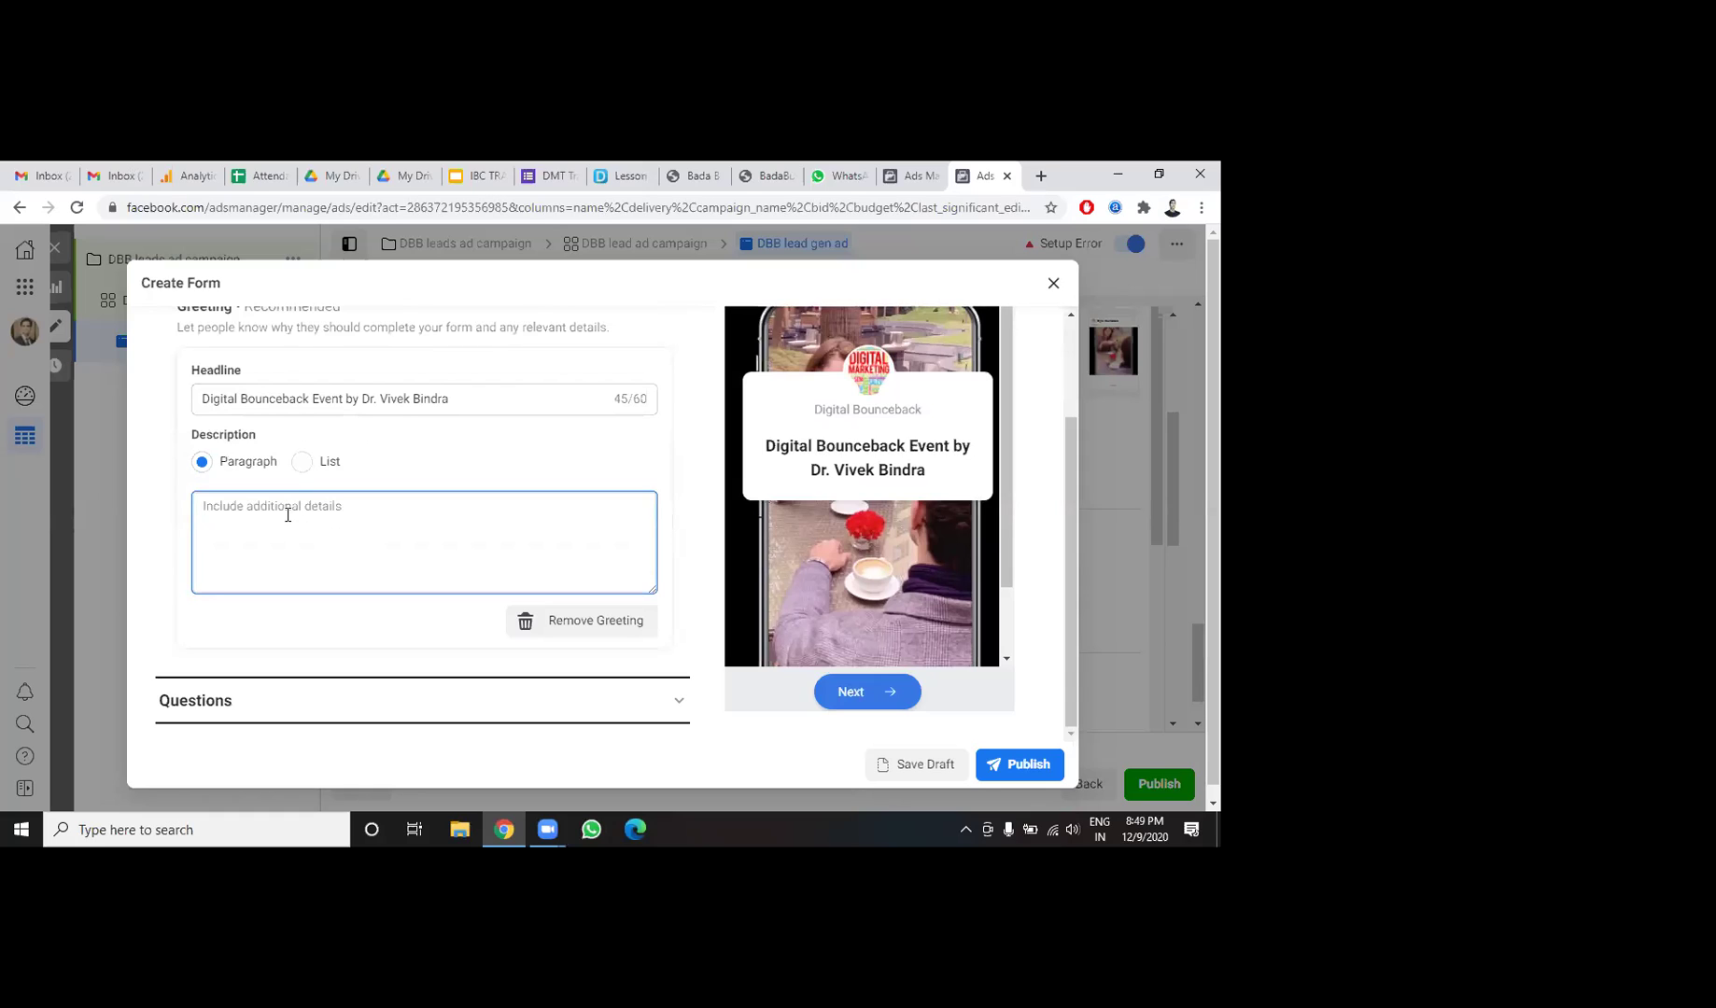
triple_click(416, 399)
key("ctrl+c")
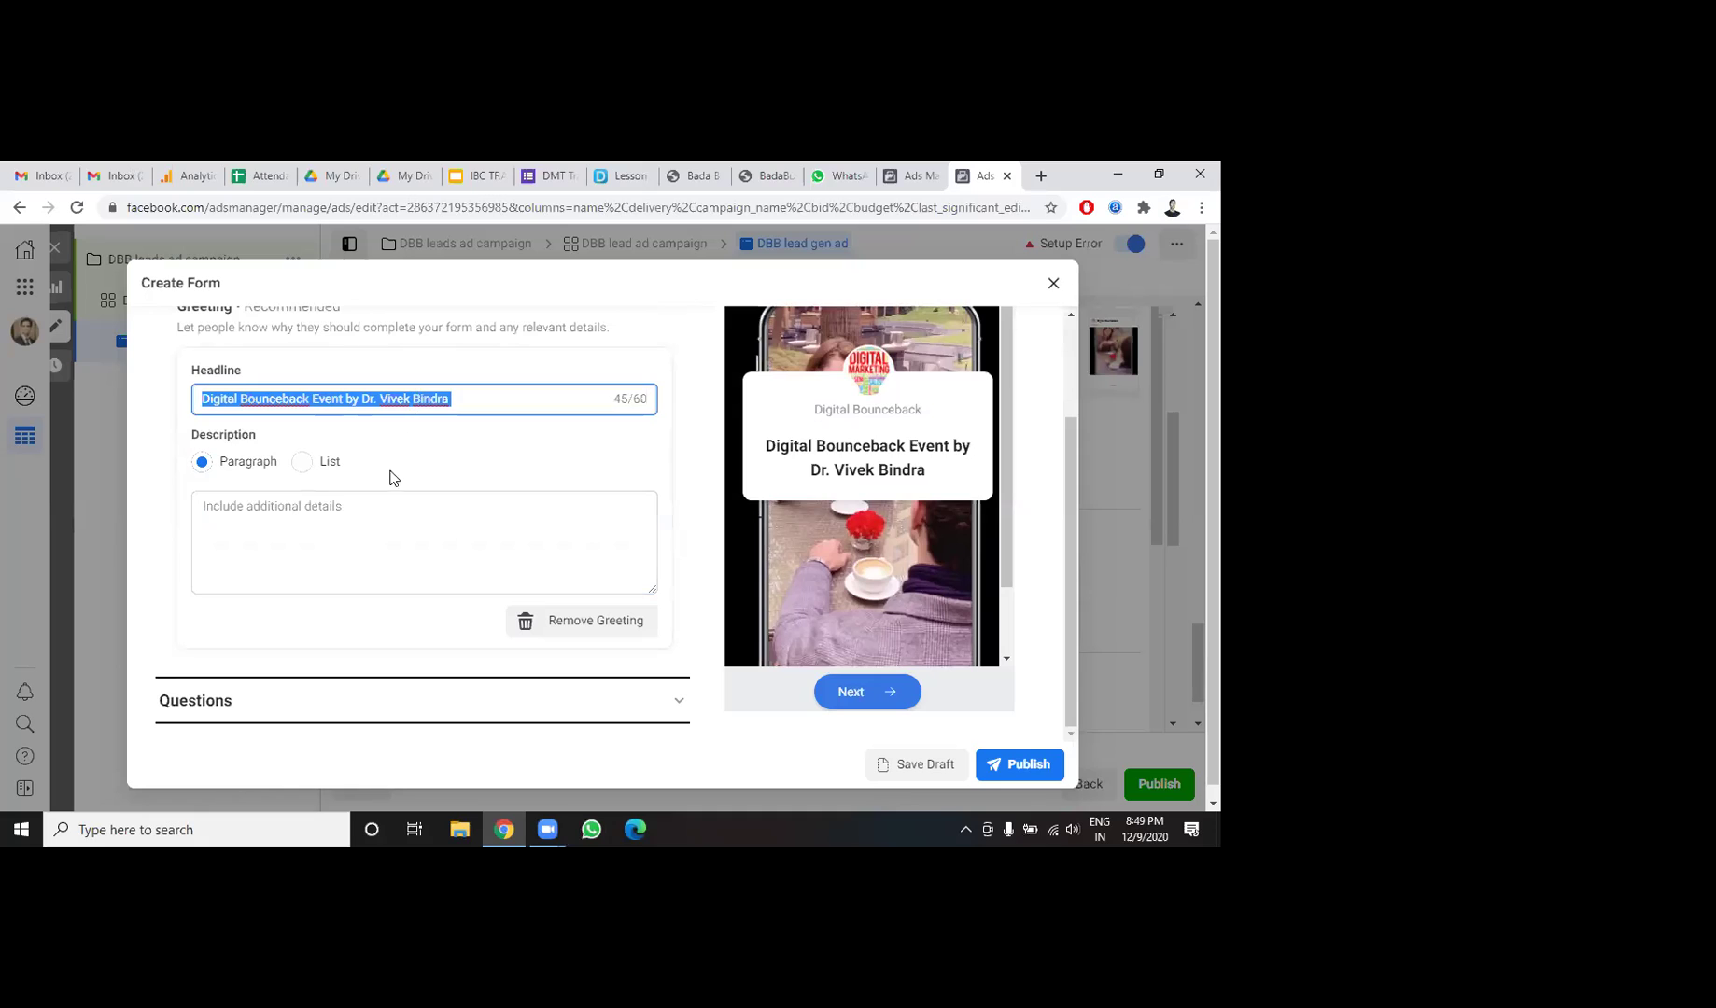
left_click(364, 521)
key("ctrl+v")
type("h")
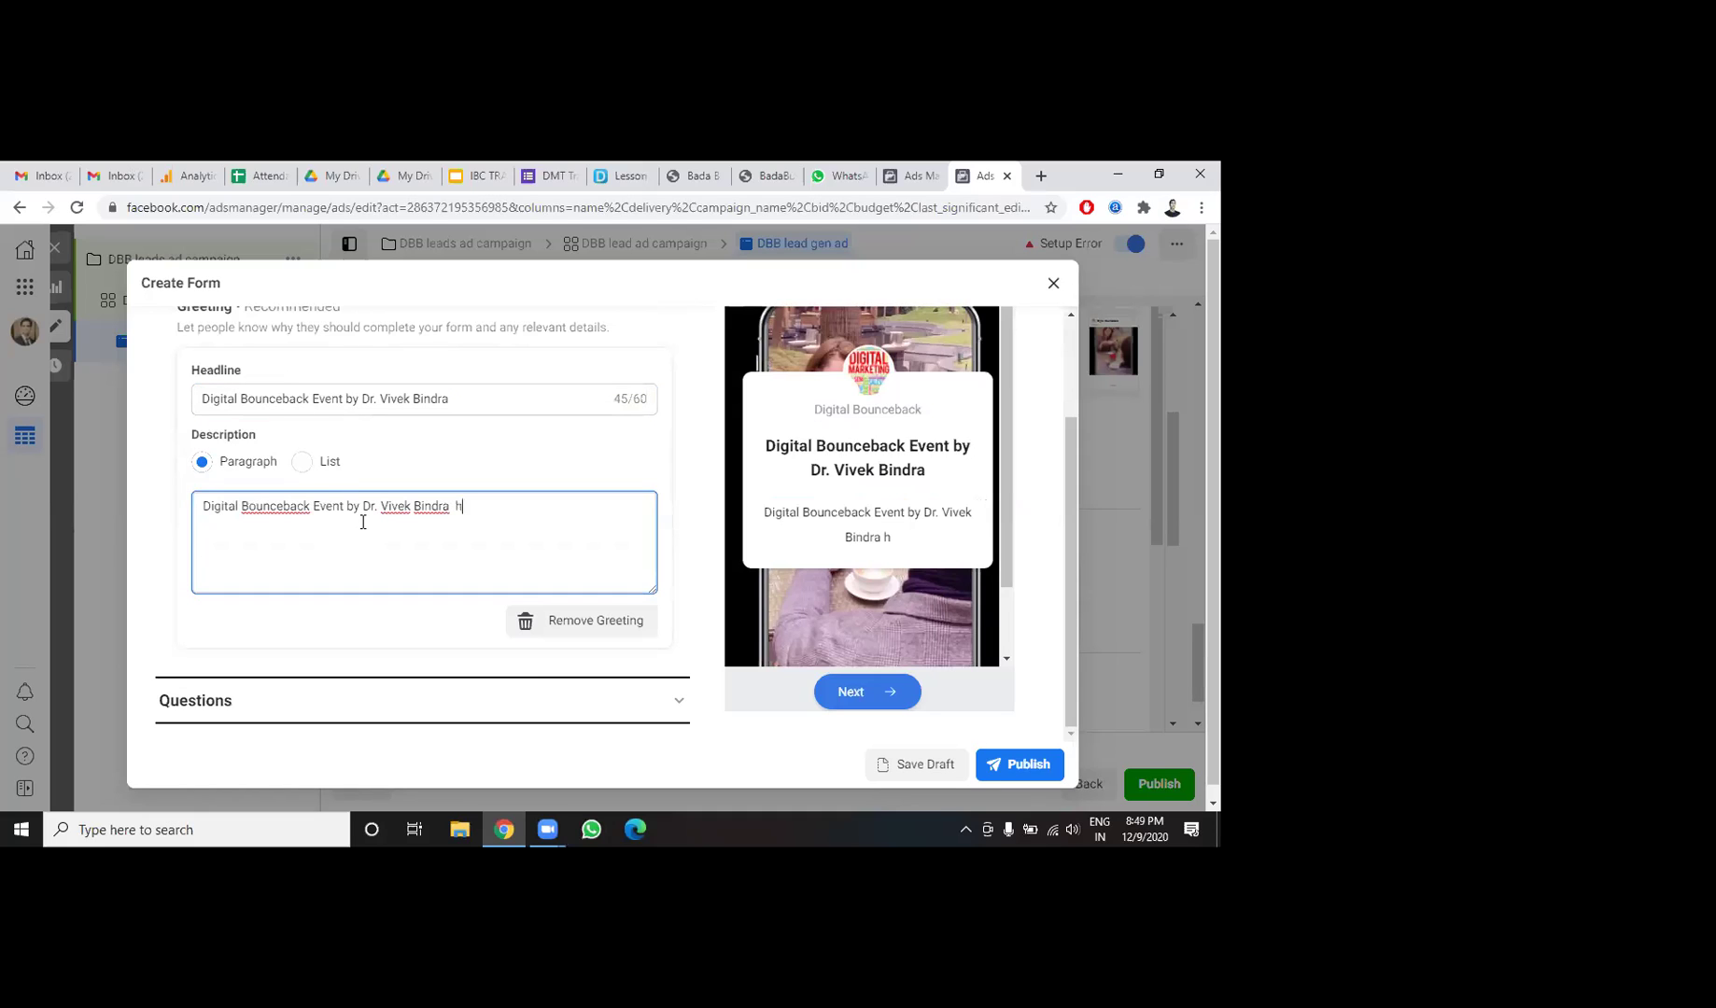
type("appening for the fir")
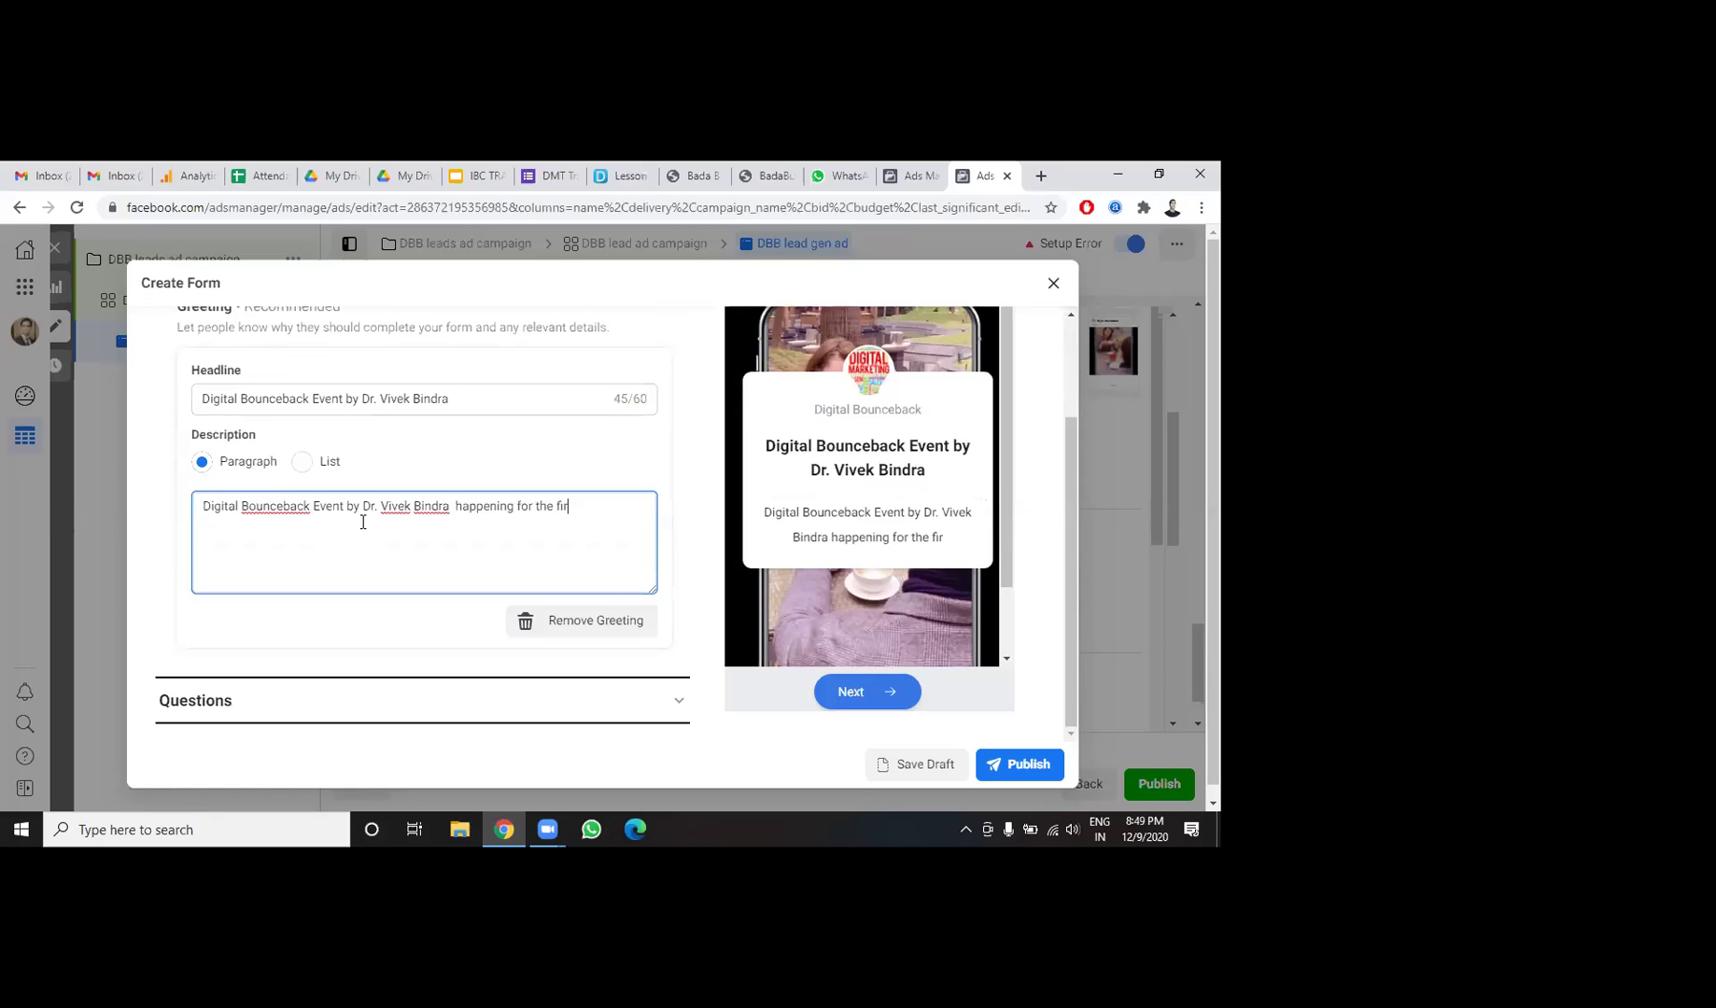
type("st time")
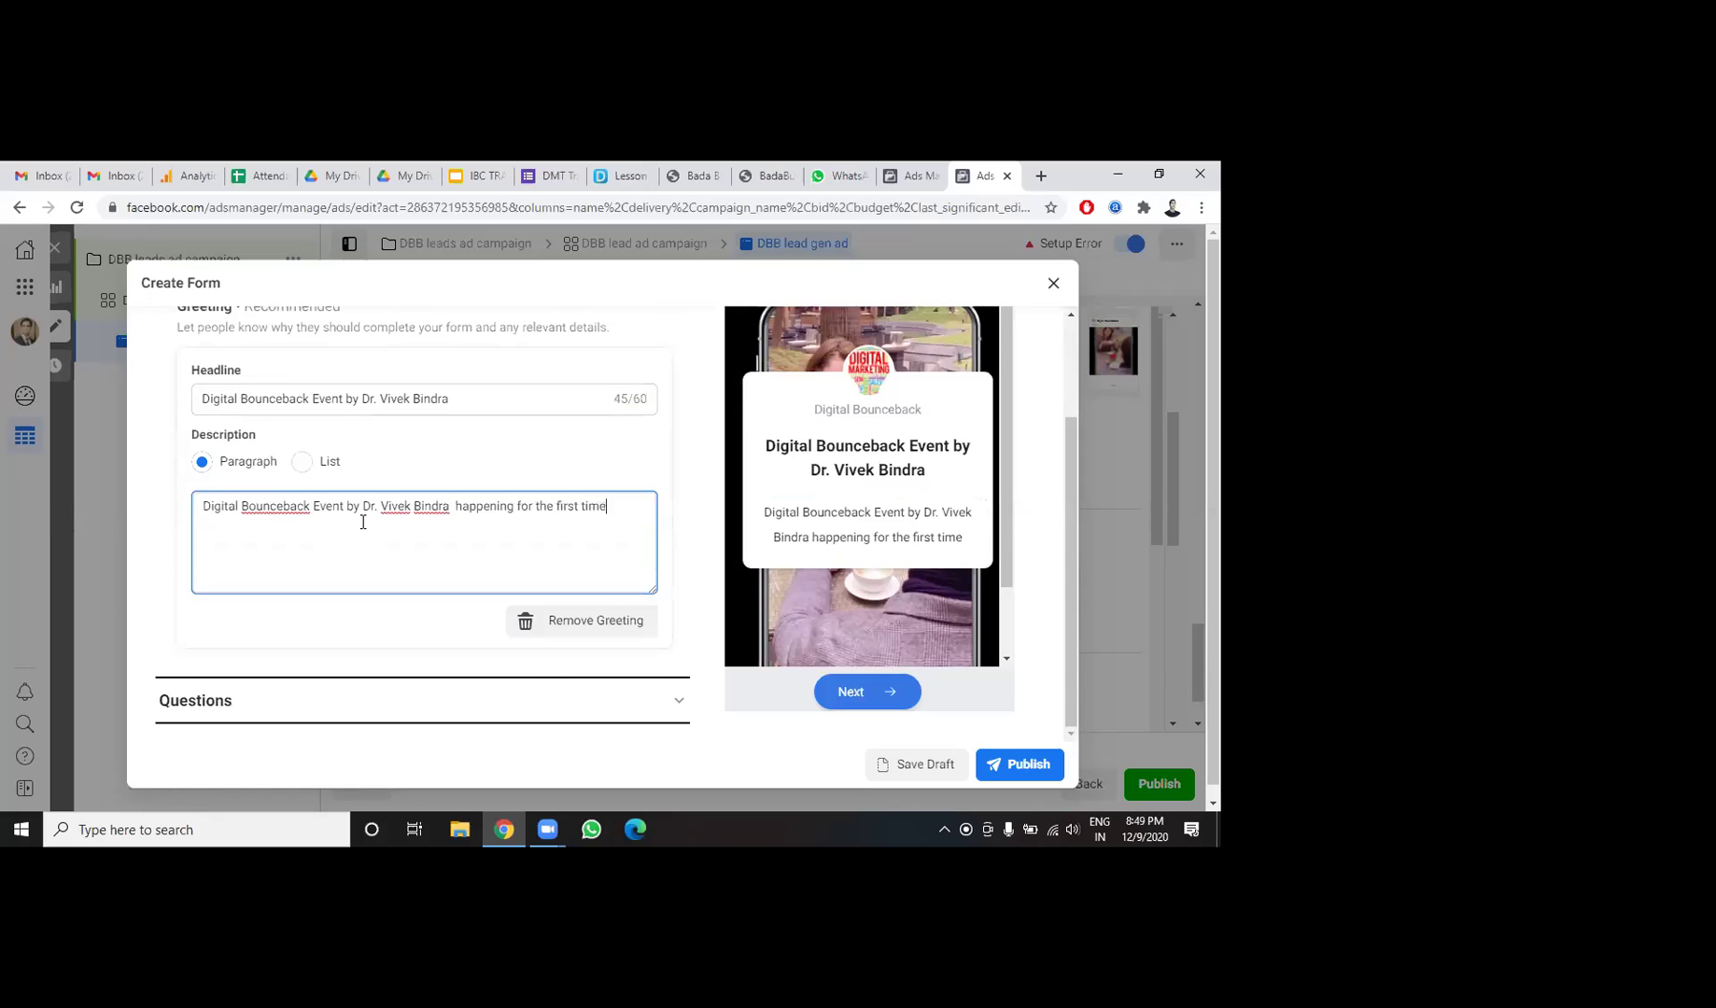
End the description's first sentence with a period and add "Attending the event is just one click away.".
type(". ")
type("Ayt")
key("BackSpace")
key("BackSpace")
type("ttendin")
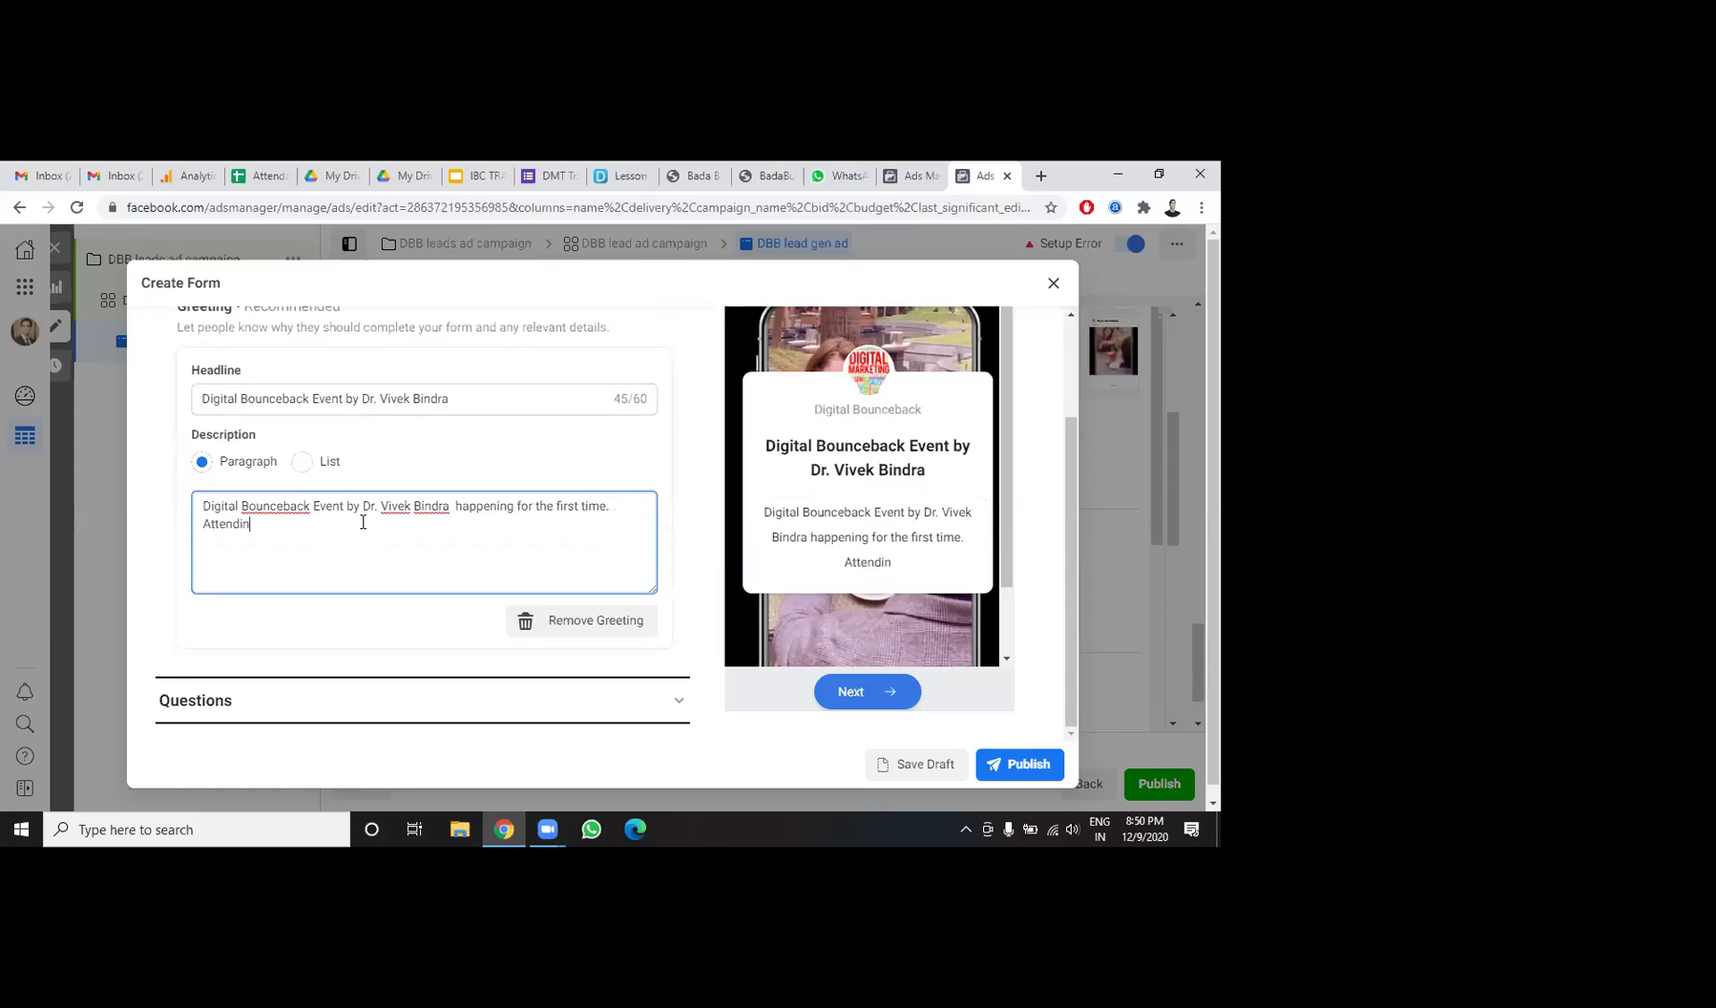
type("g the event is just on")
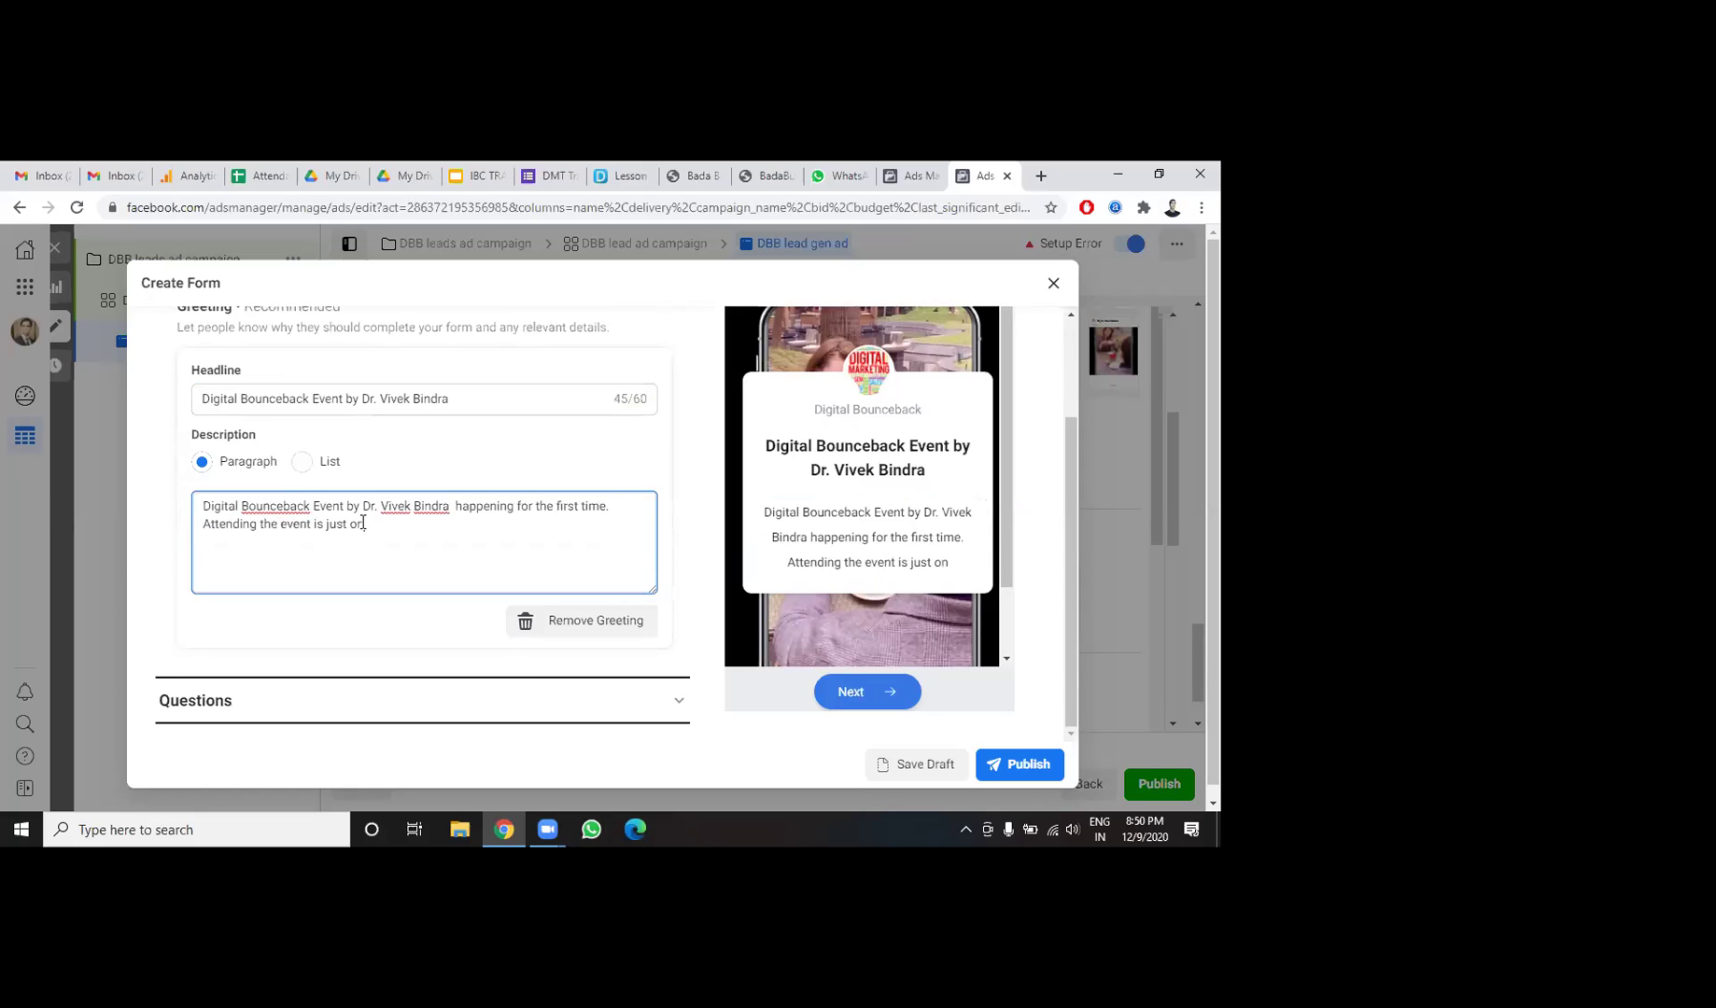
type("e click away.")
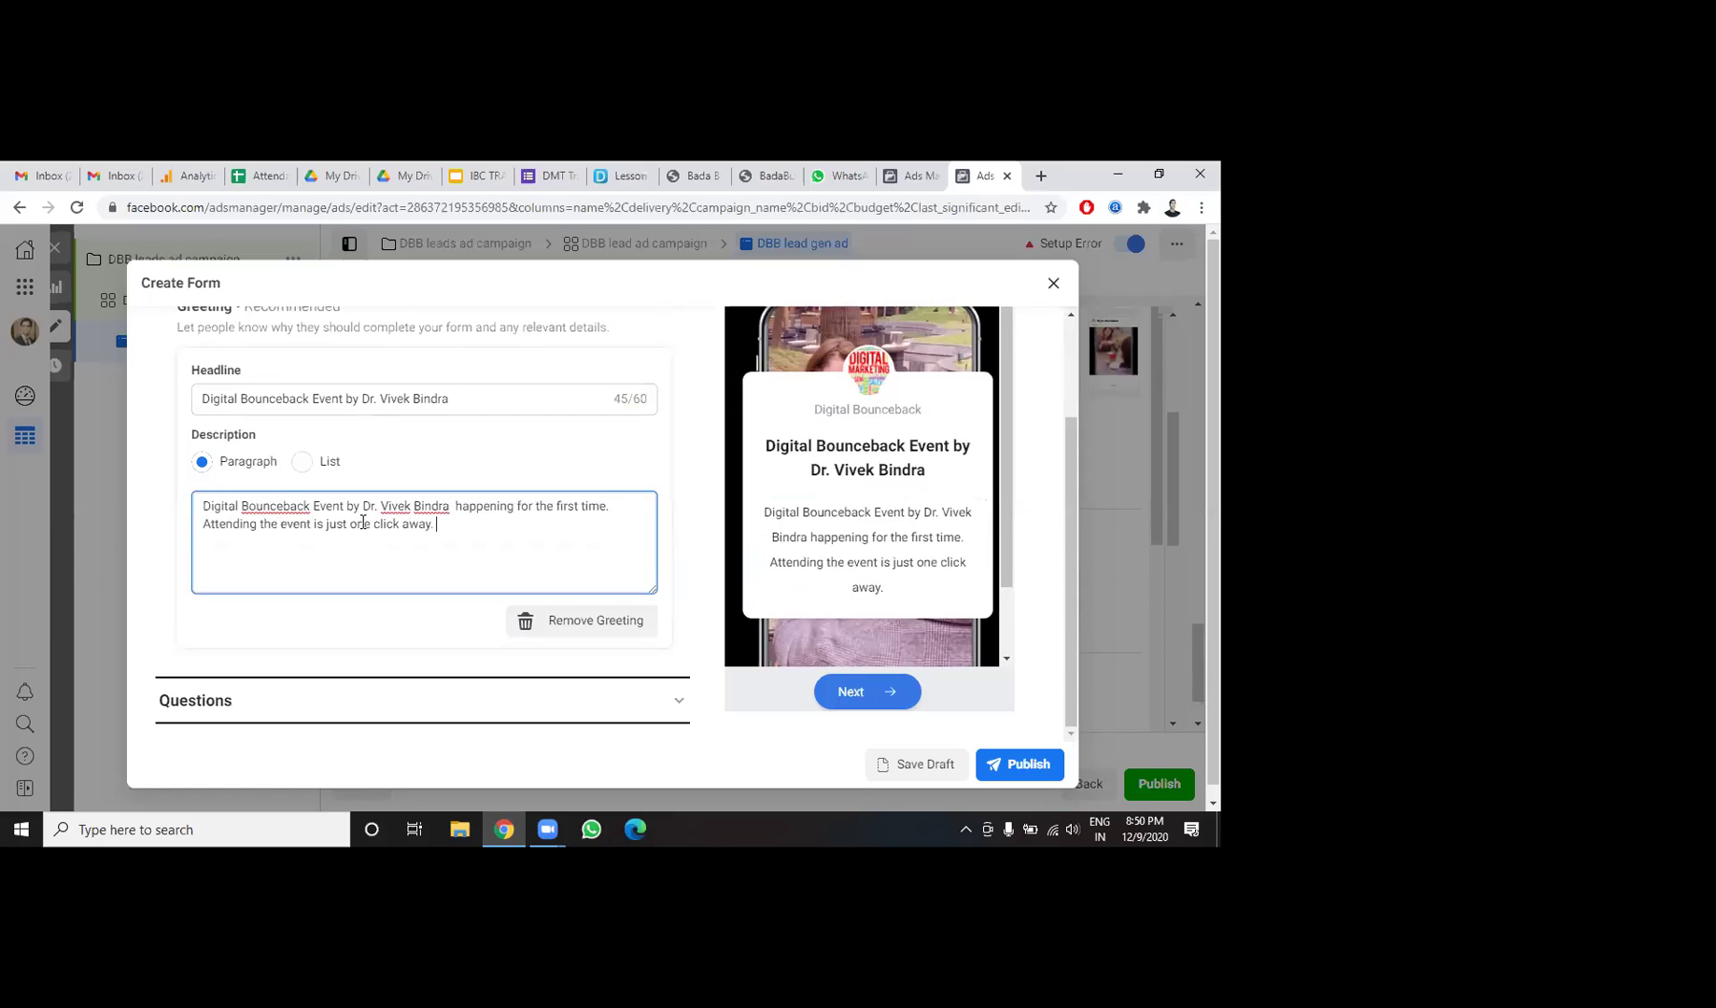
Finish the description with "Click the button to book your slots now." and check the greeting in the form preview.
type(" Click the button to submit")
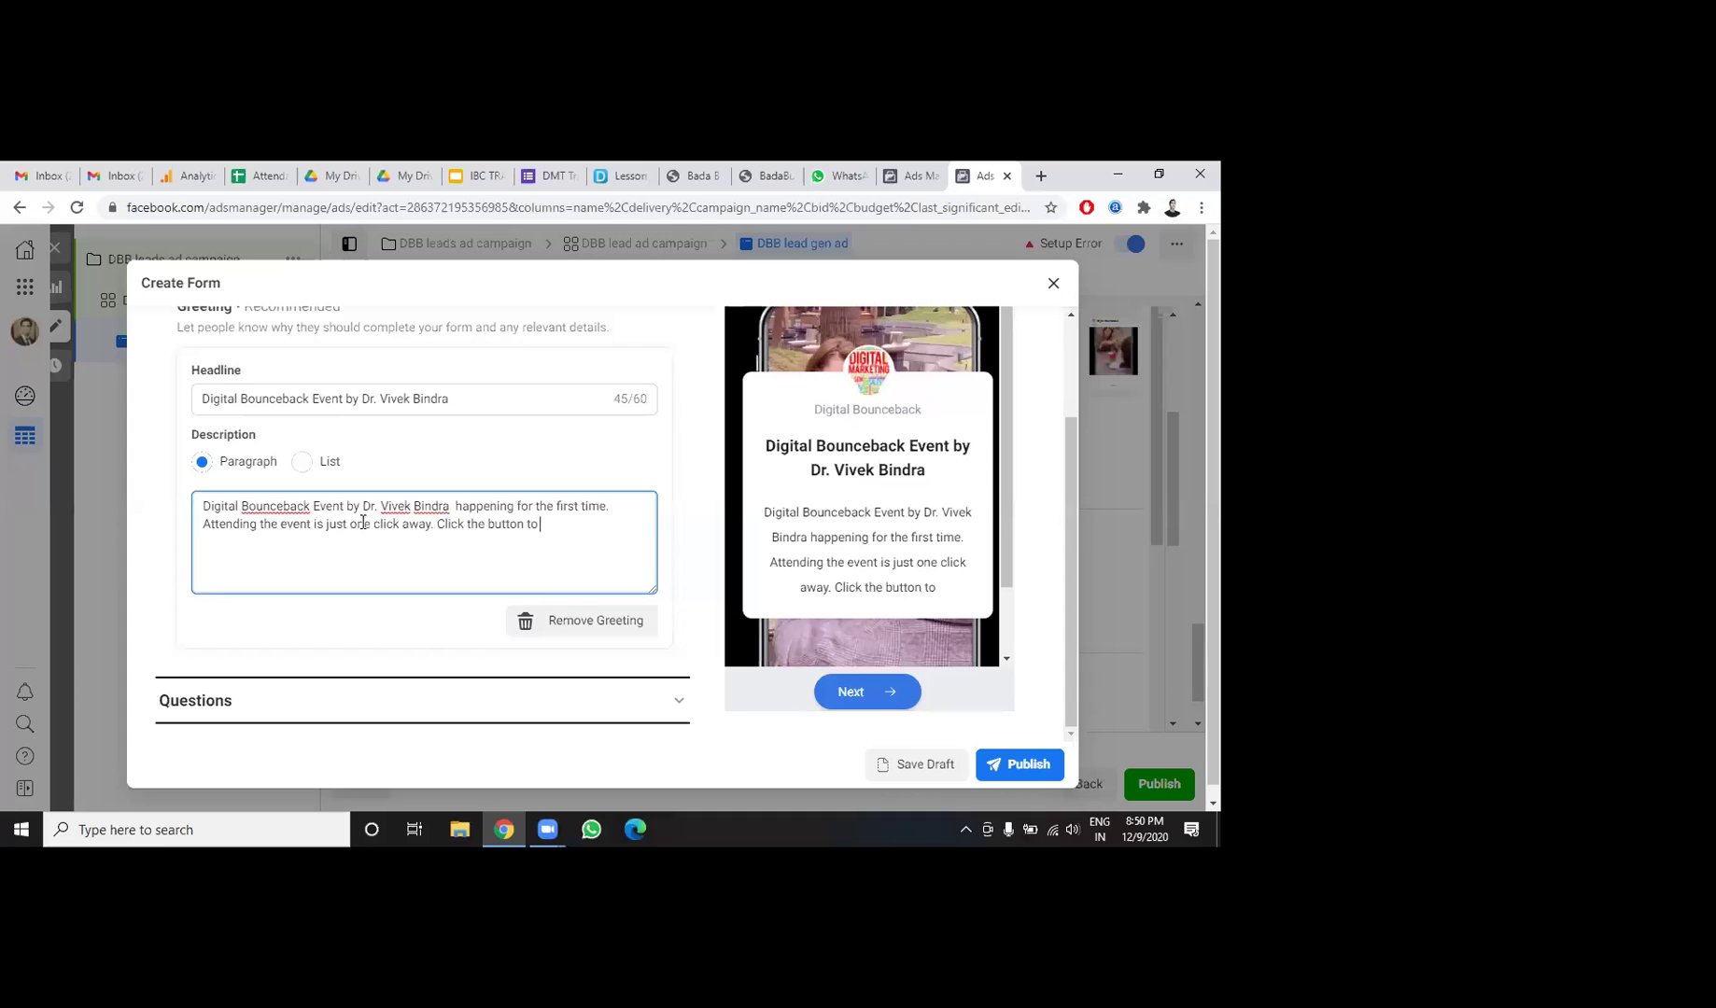
key("BackSpace")
key("BackSpace")
key("BackSpace")
key("BackSpace")
key("BackSpace")
key("BackSpace")
type("book your slots now.")
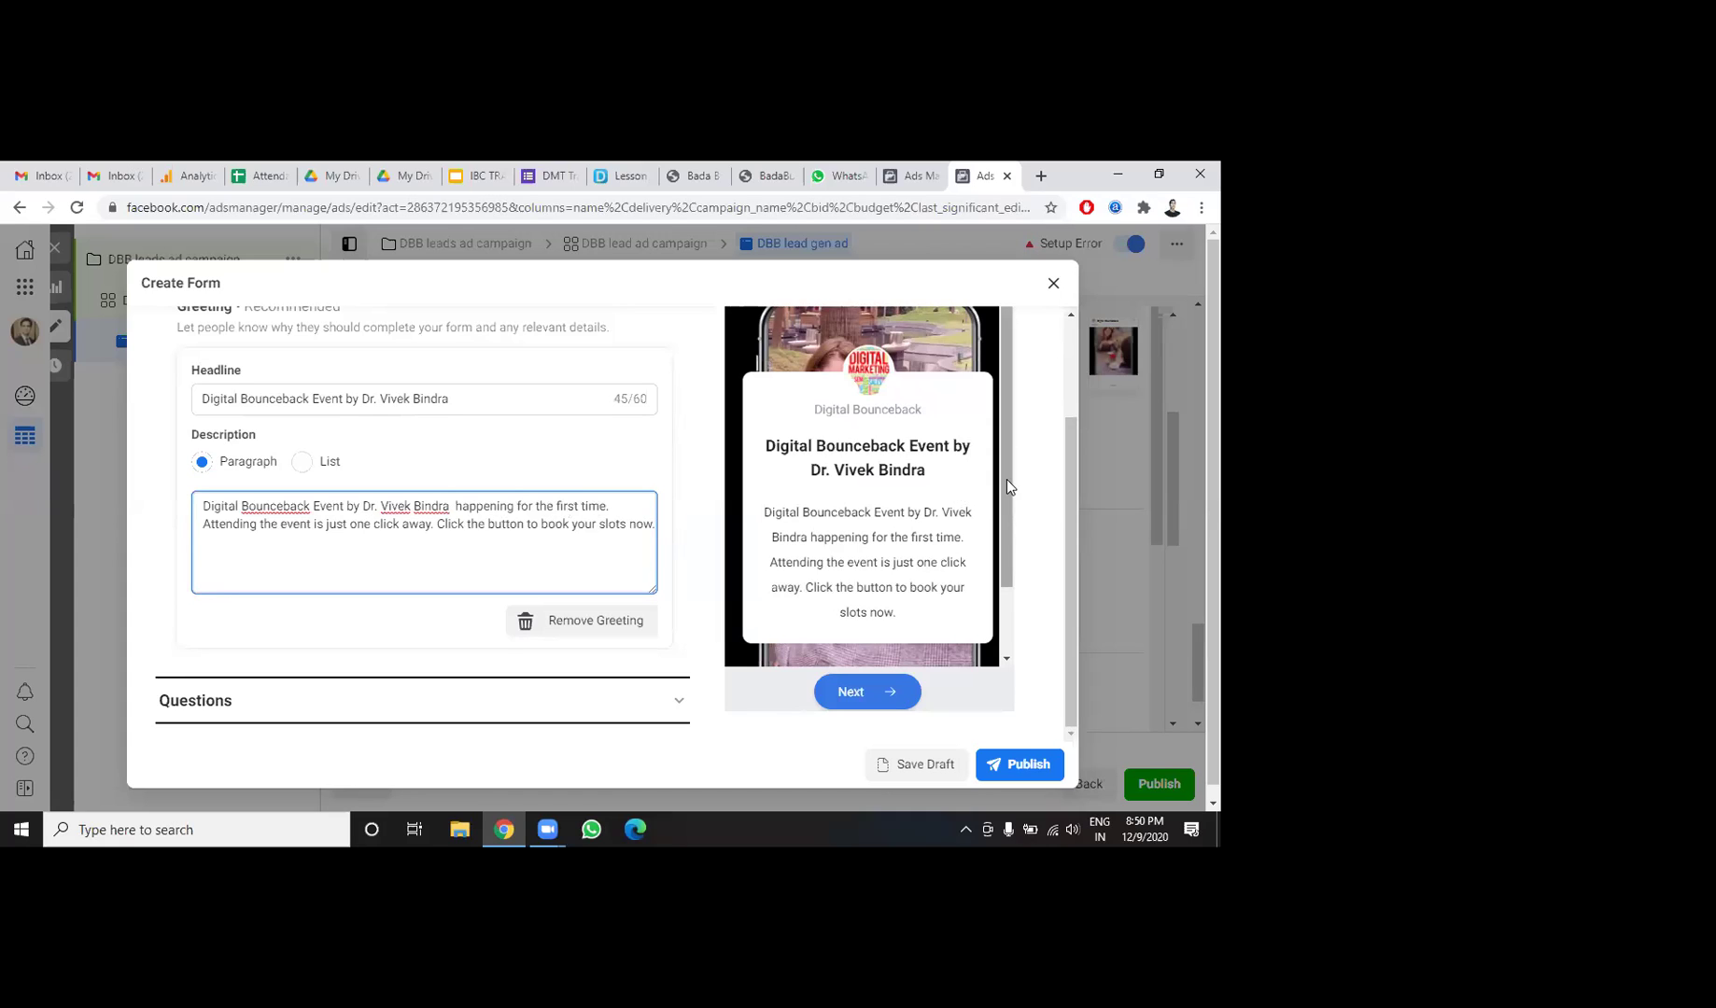
scroll(1000, 499, "down", 1)
left_click_drag(1000, 499, 1014, 588)
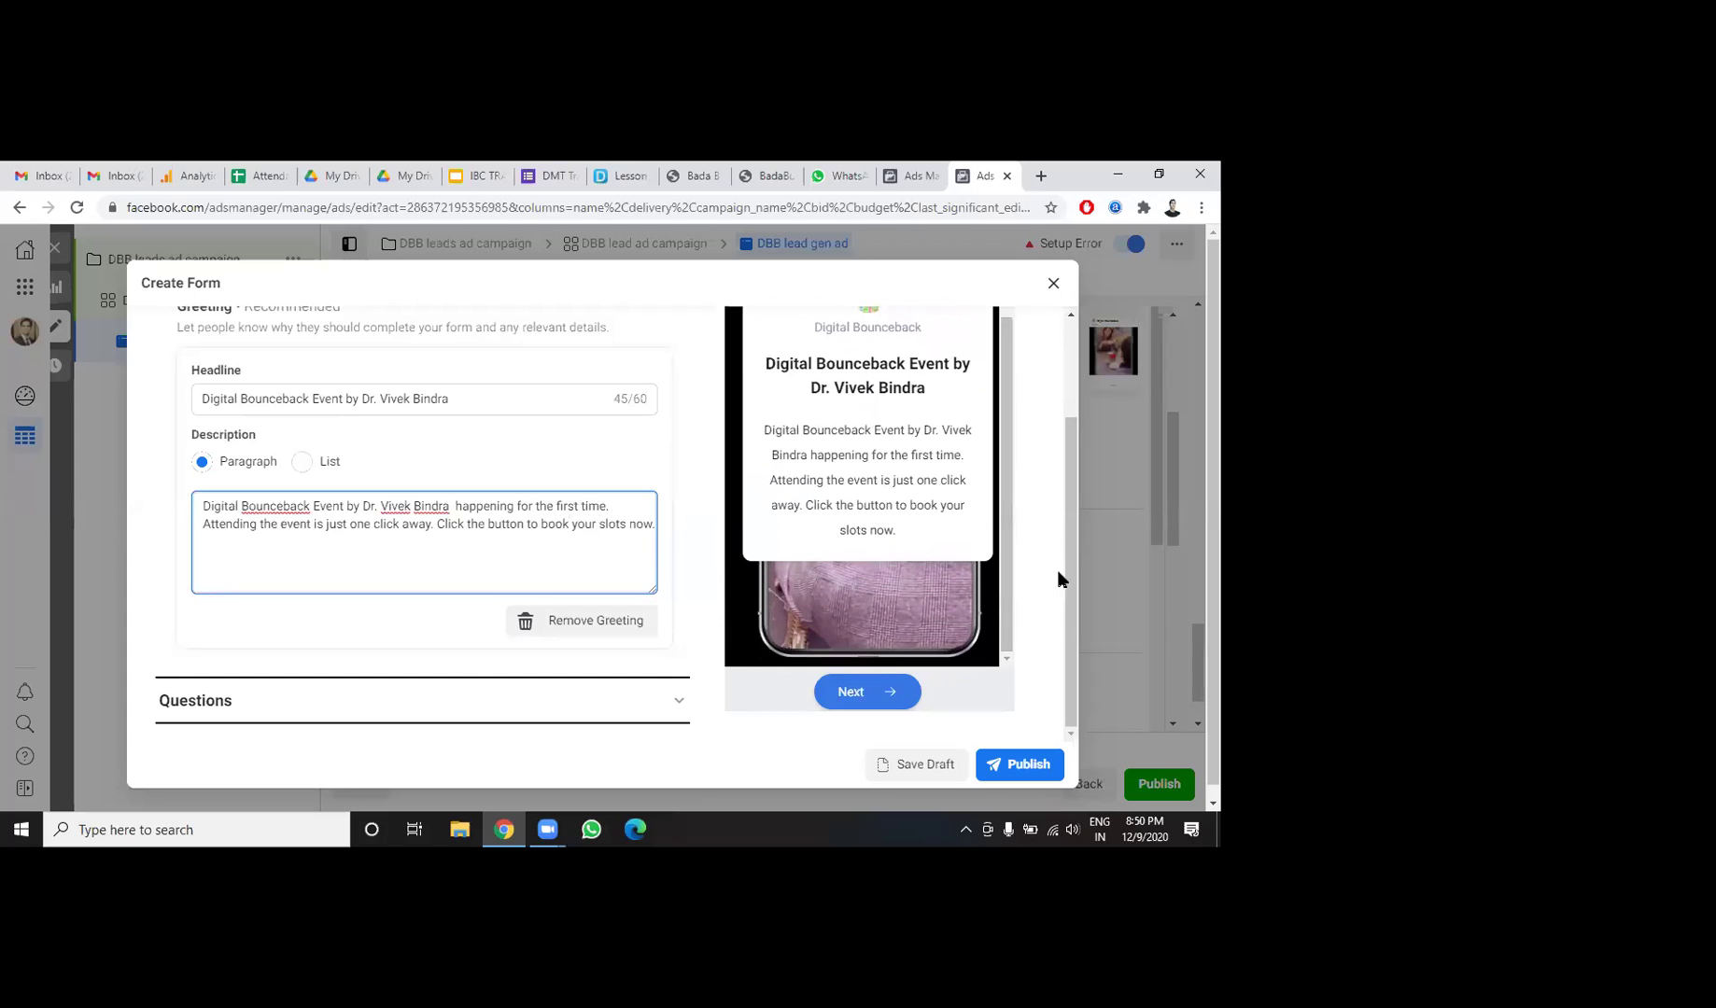
left_click(470, 673)
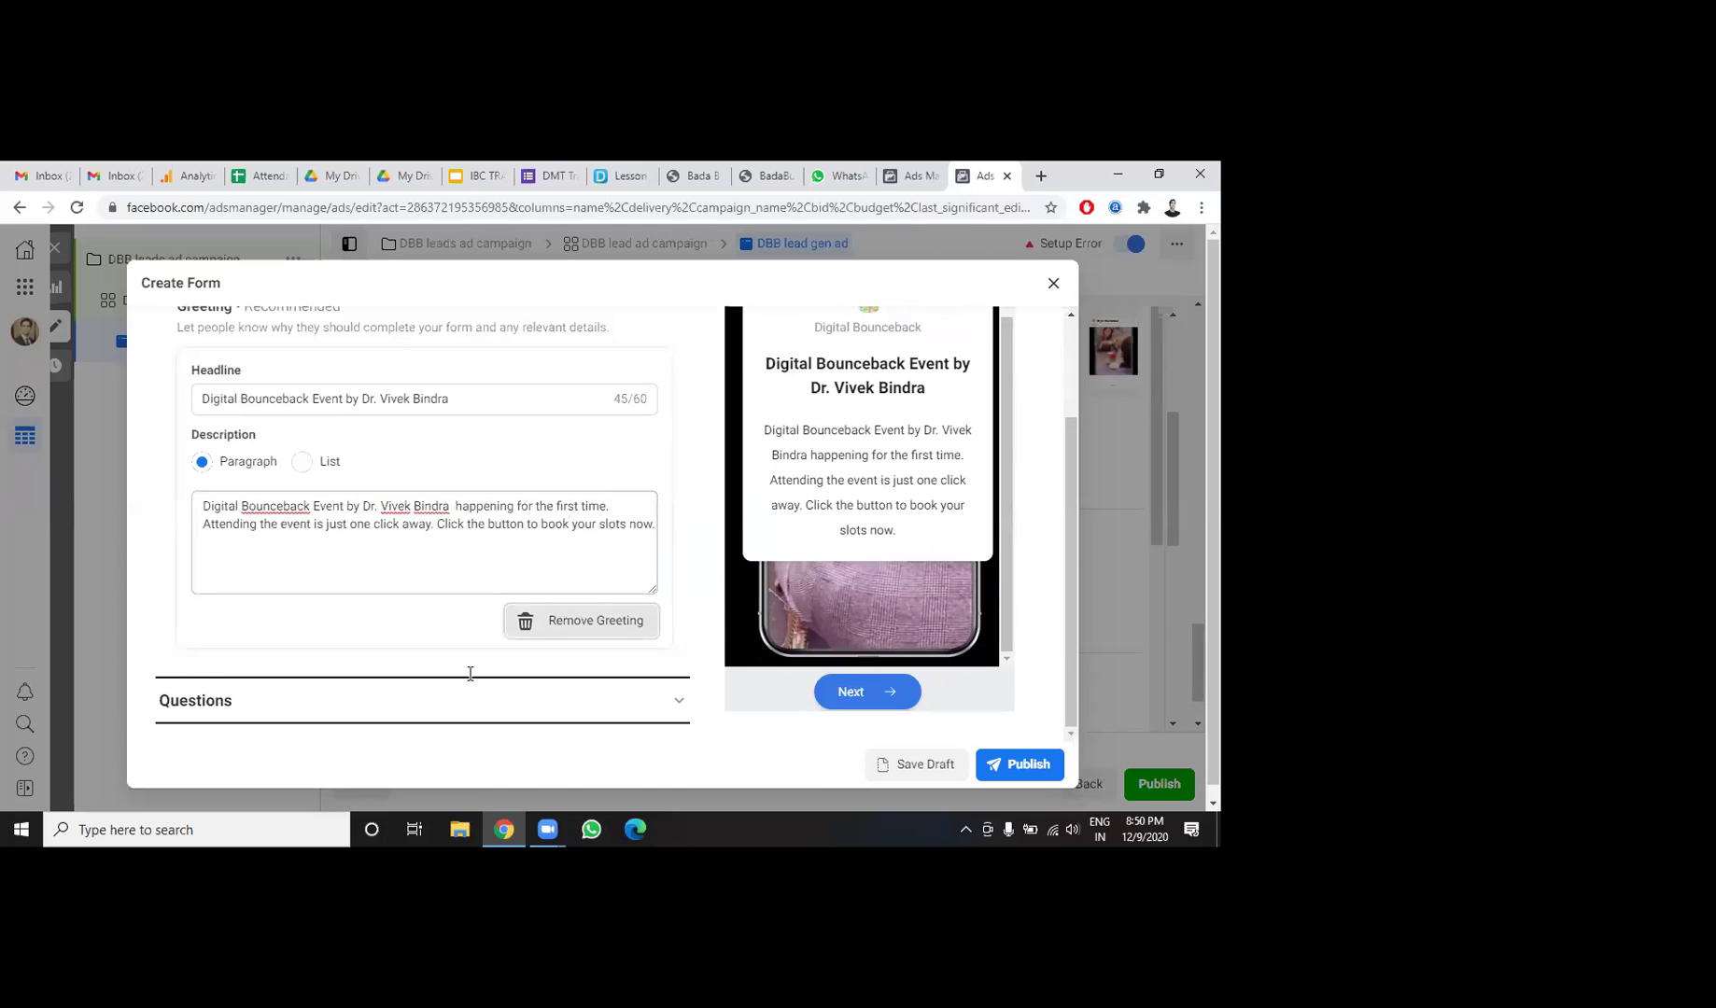
scroll(470, 673, "up", 2)
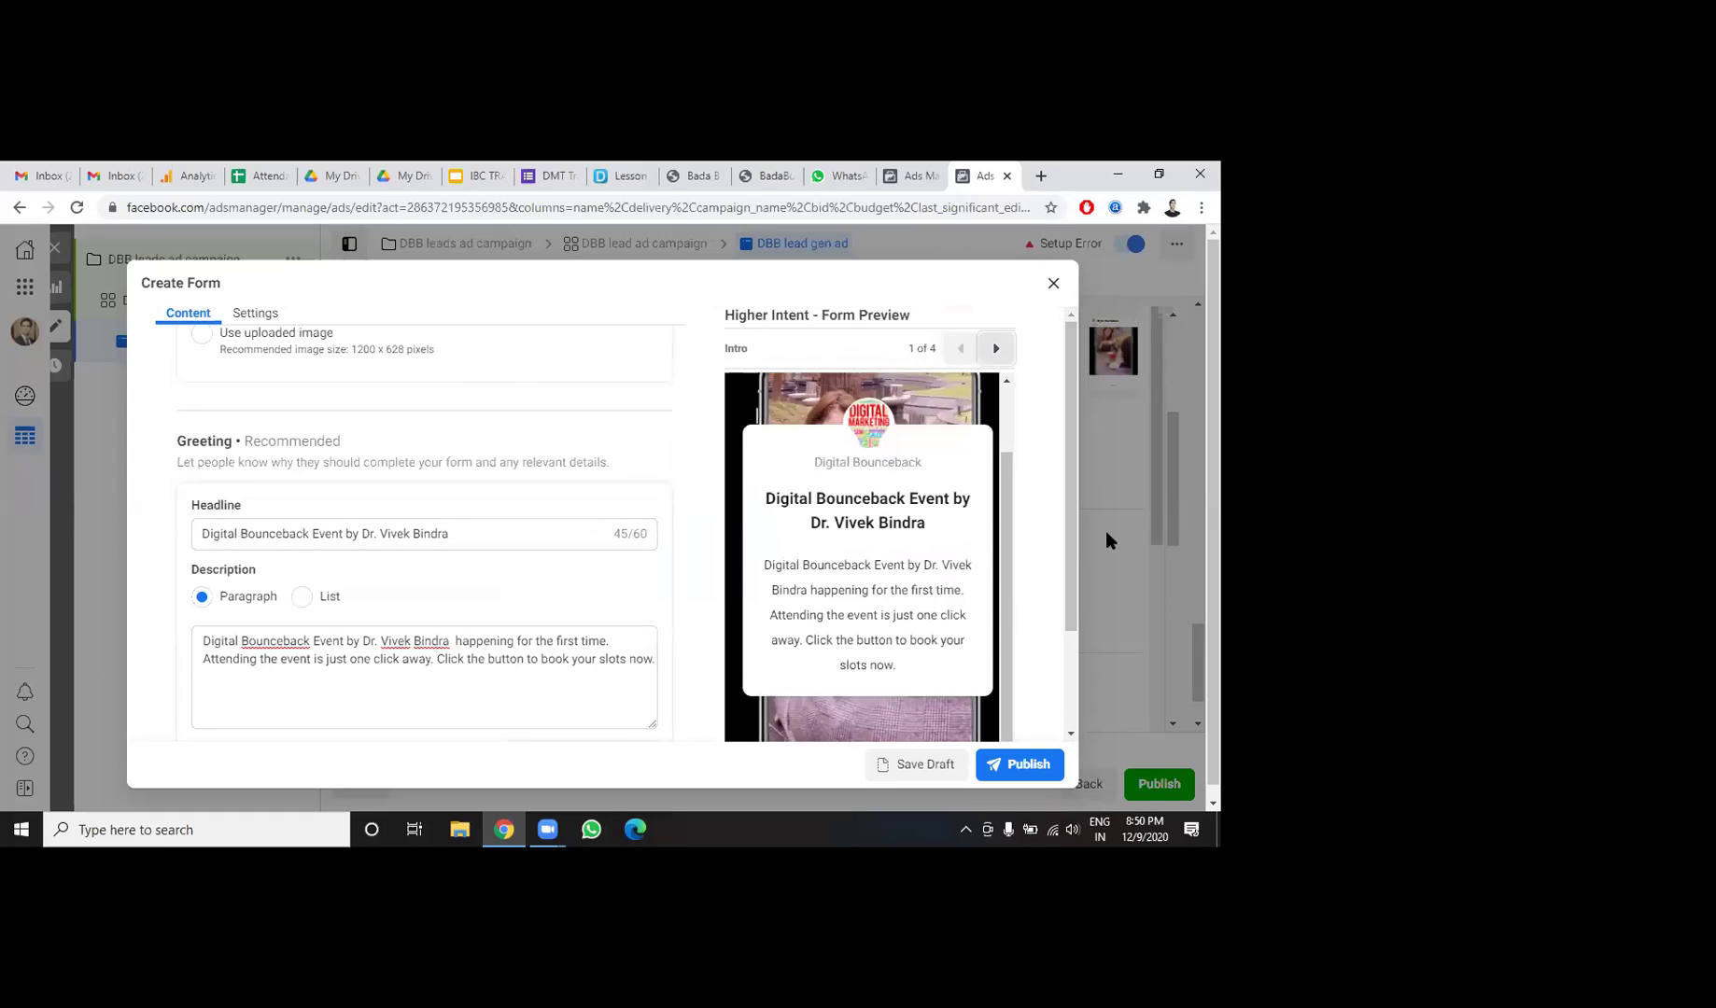
left_click_drag(1068, 491, 1064, 640)
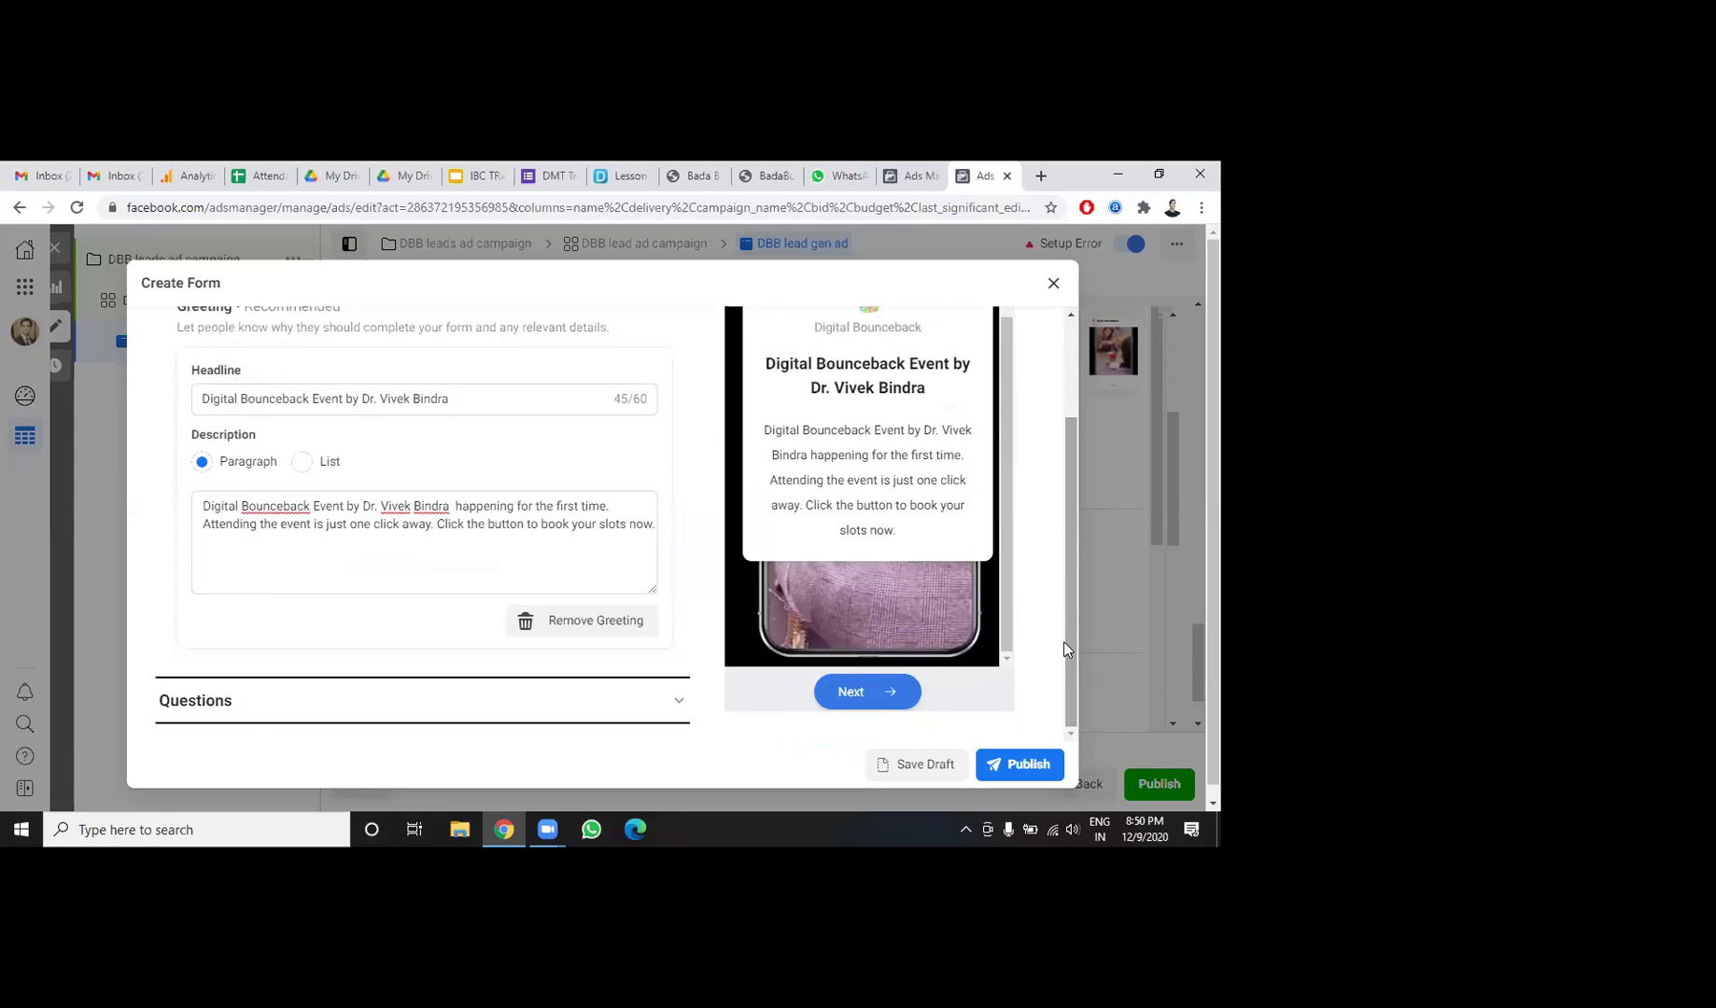
Add the Phone number contact field to the form's prefill questions.
left_click(233, 706)
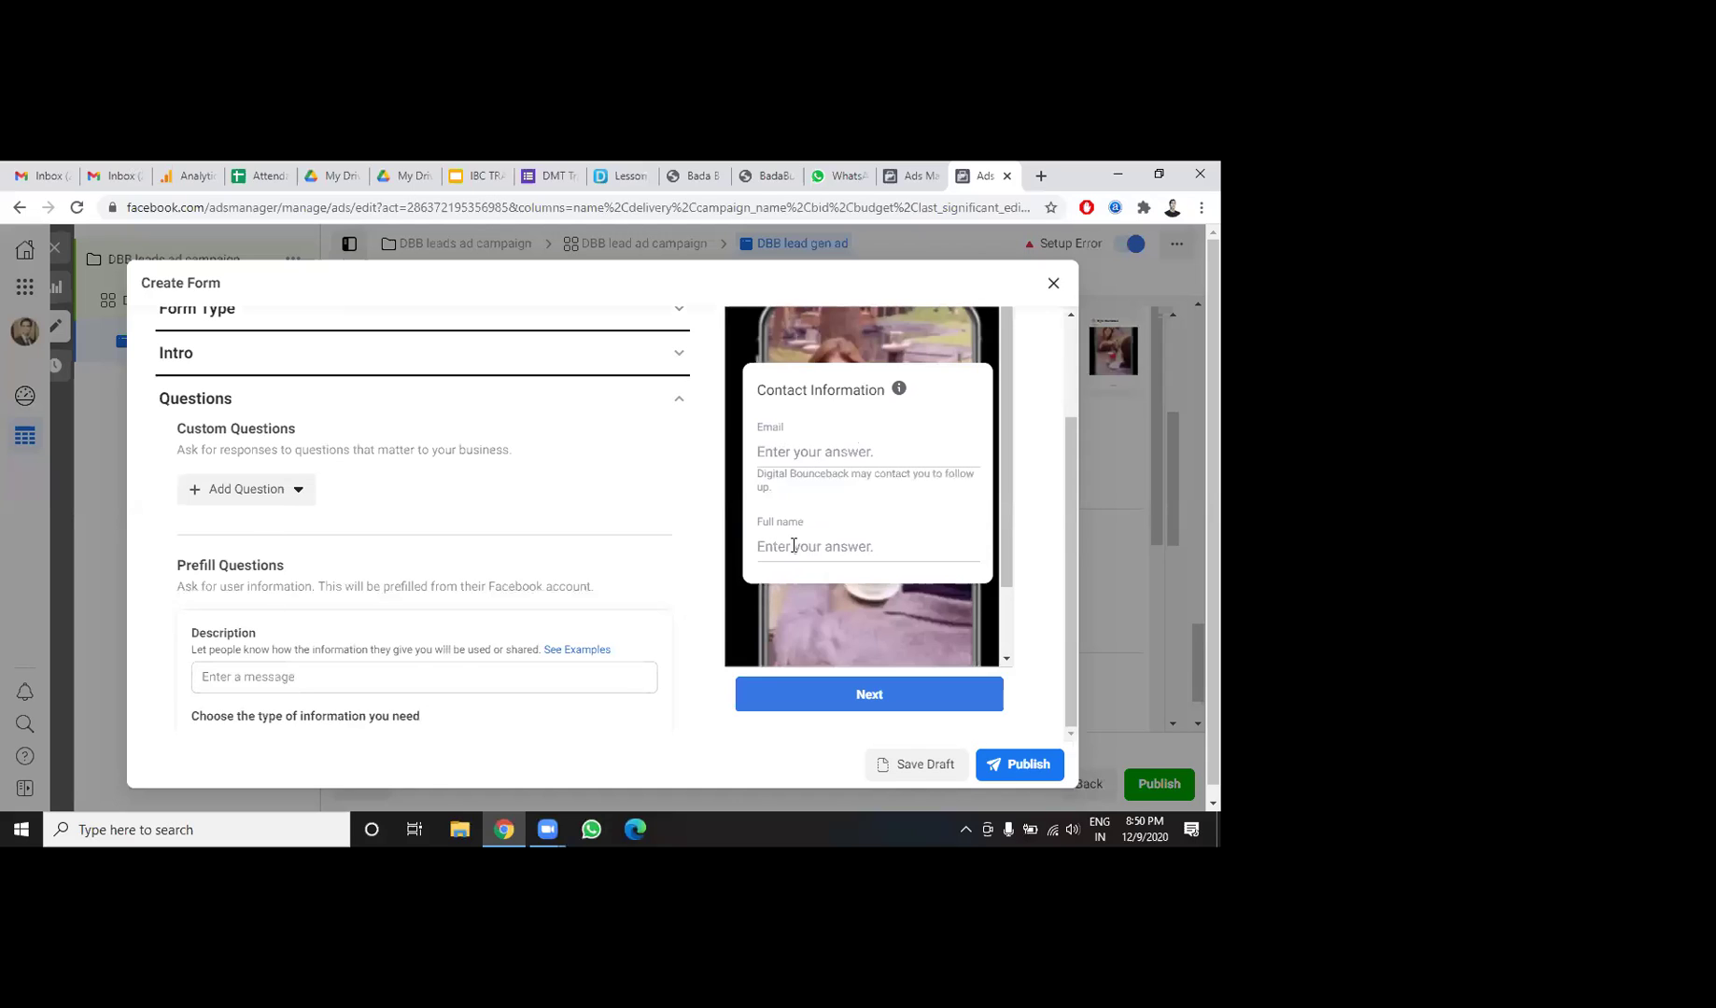
left_click(311, 676)
scroll(310, 683, "down", 3)
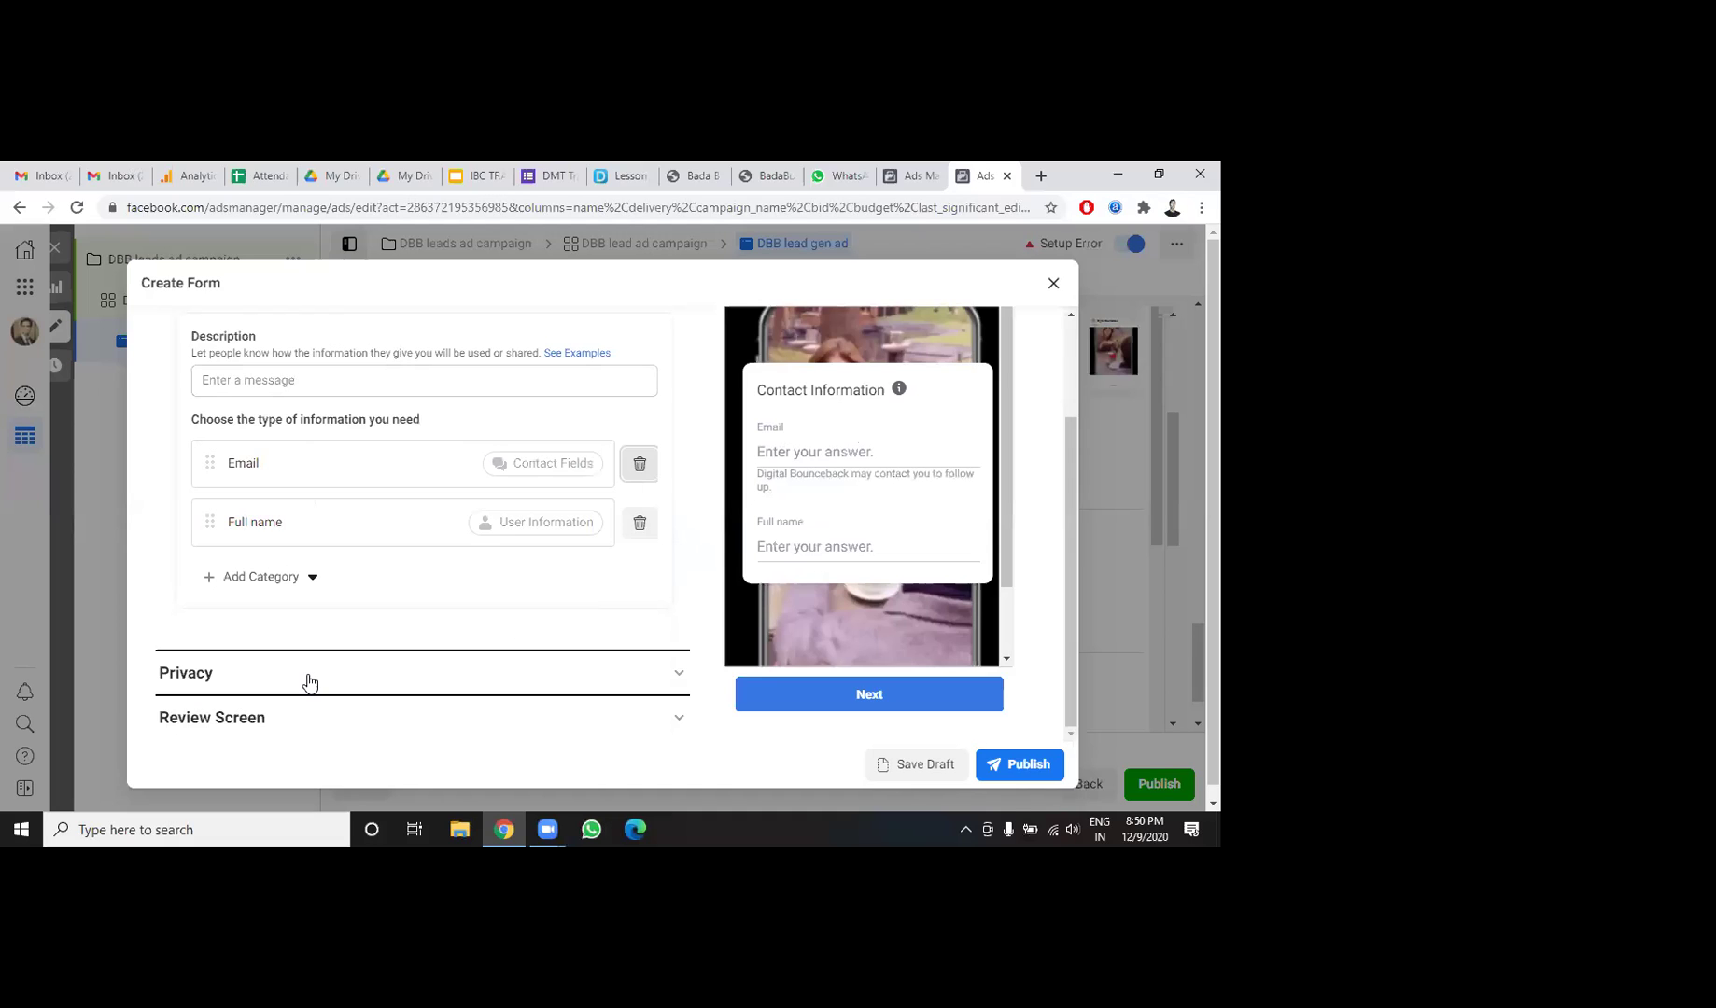
left_click(313, 579)
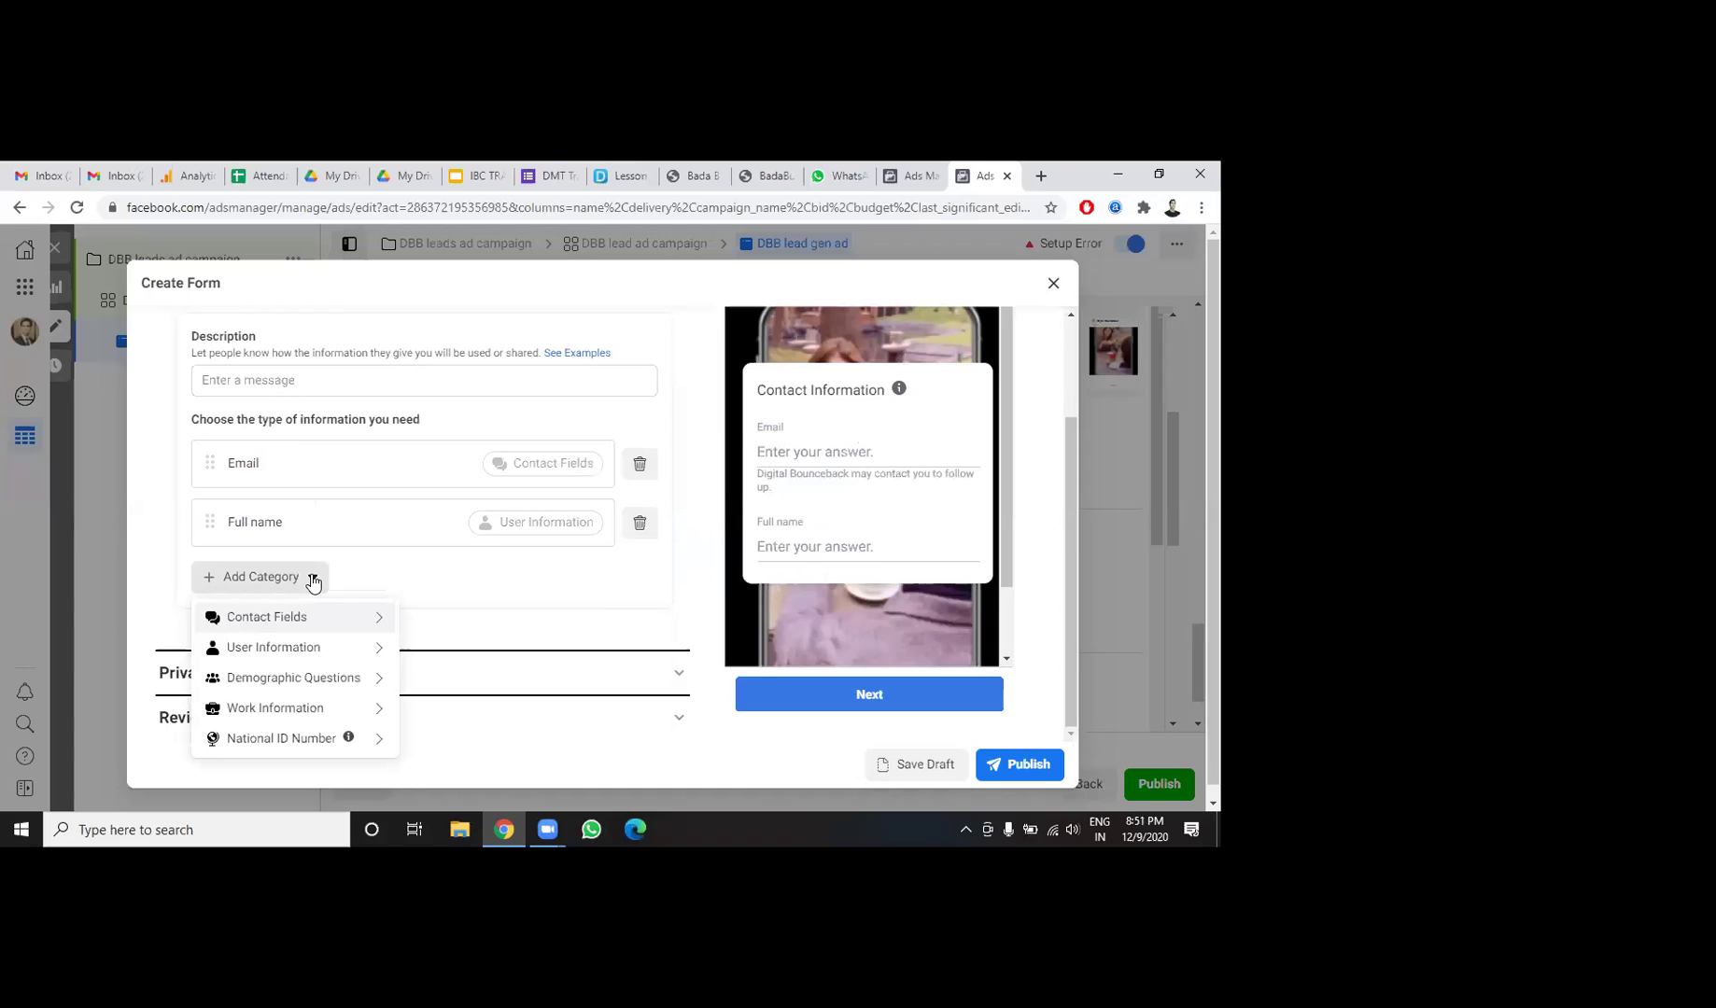
left_click(383, 616)
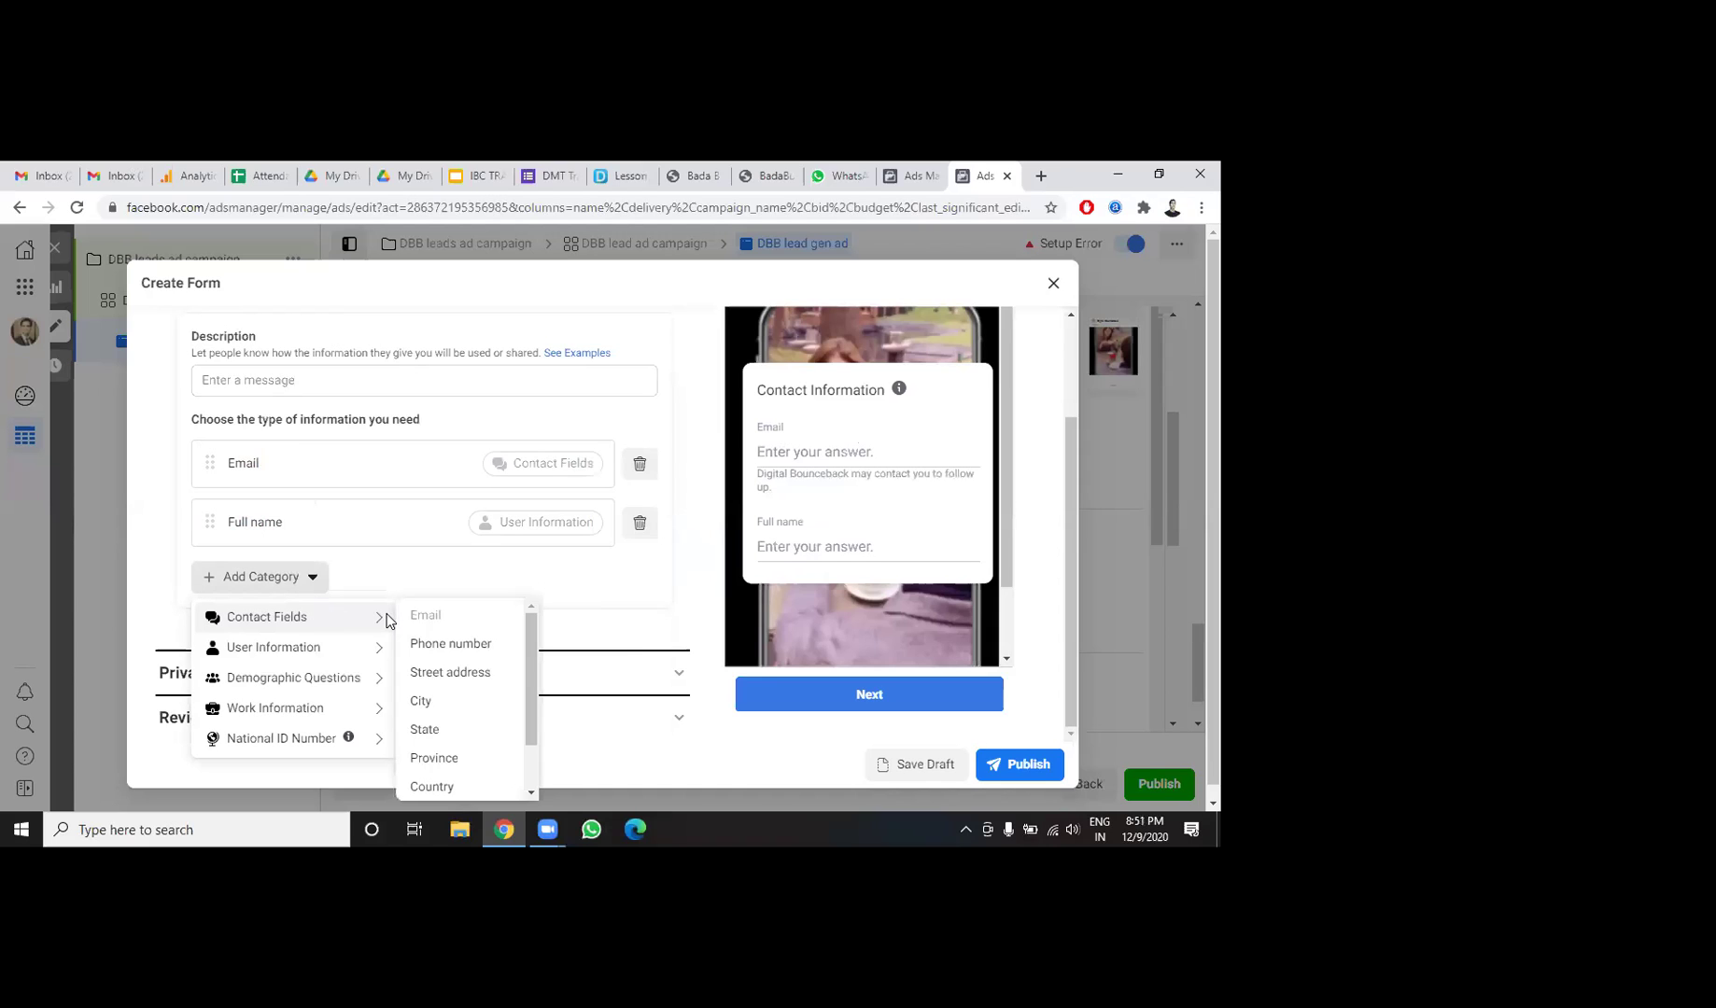
left_click(434, 646)
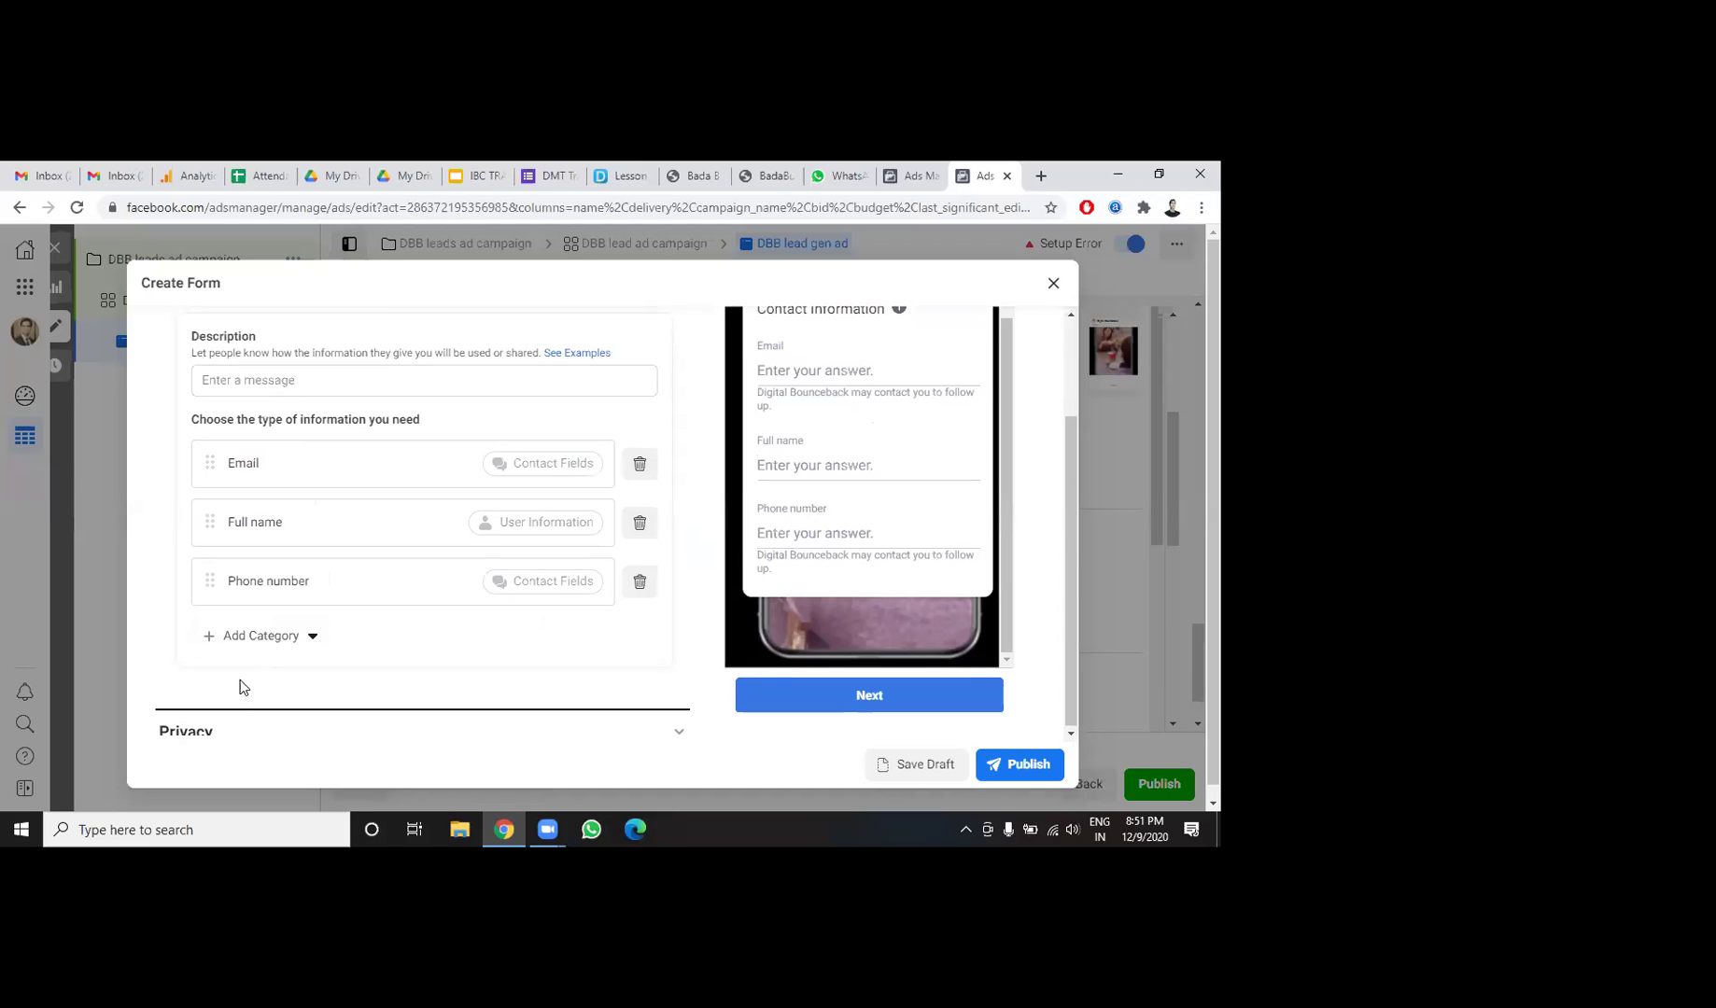
left_click(213, 733)
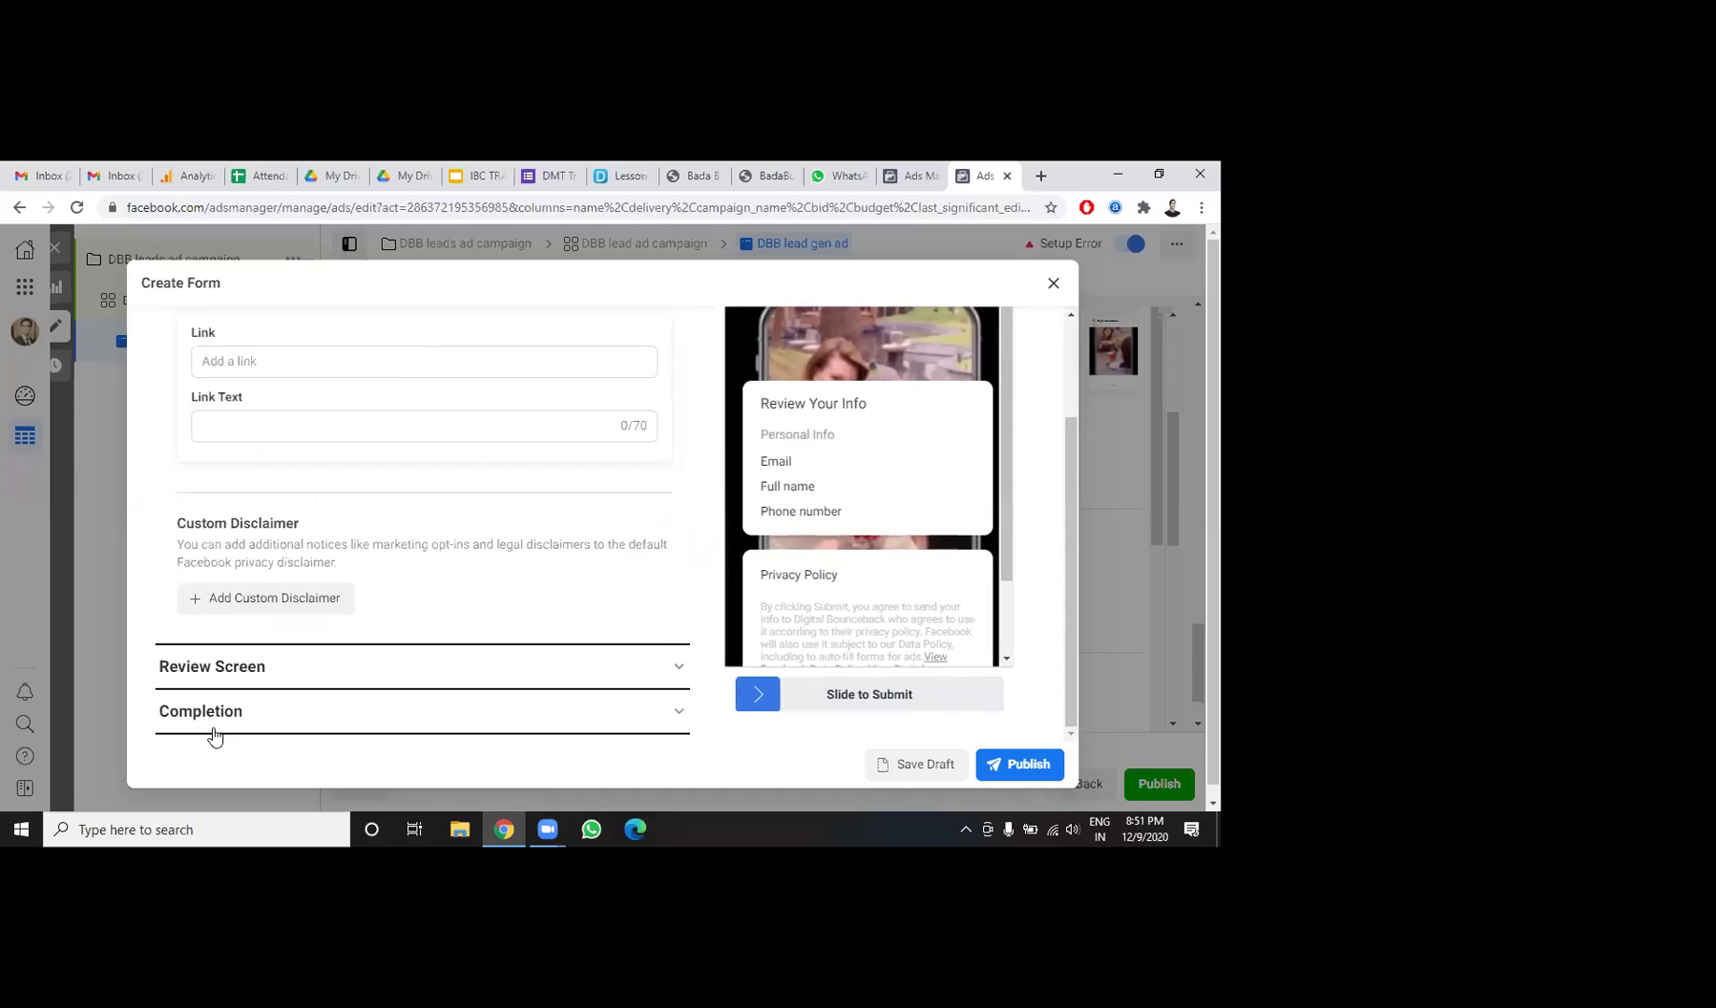
left_click(312, 361)
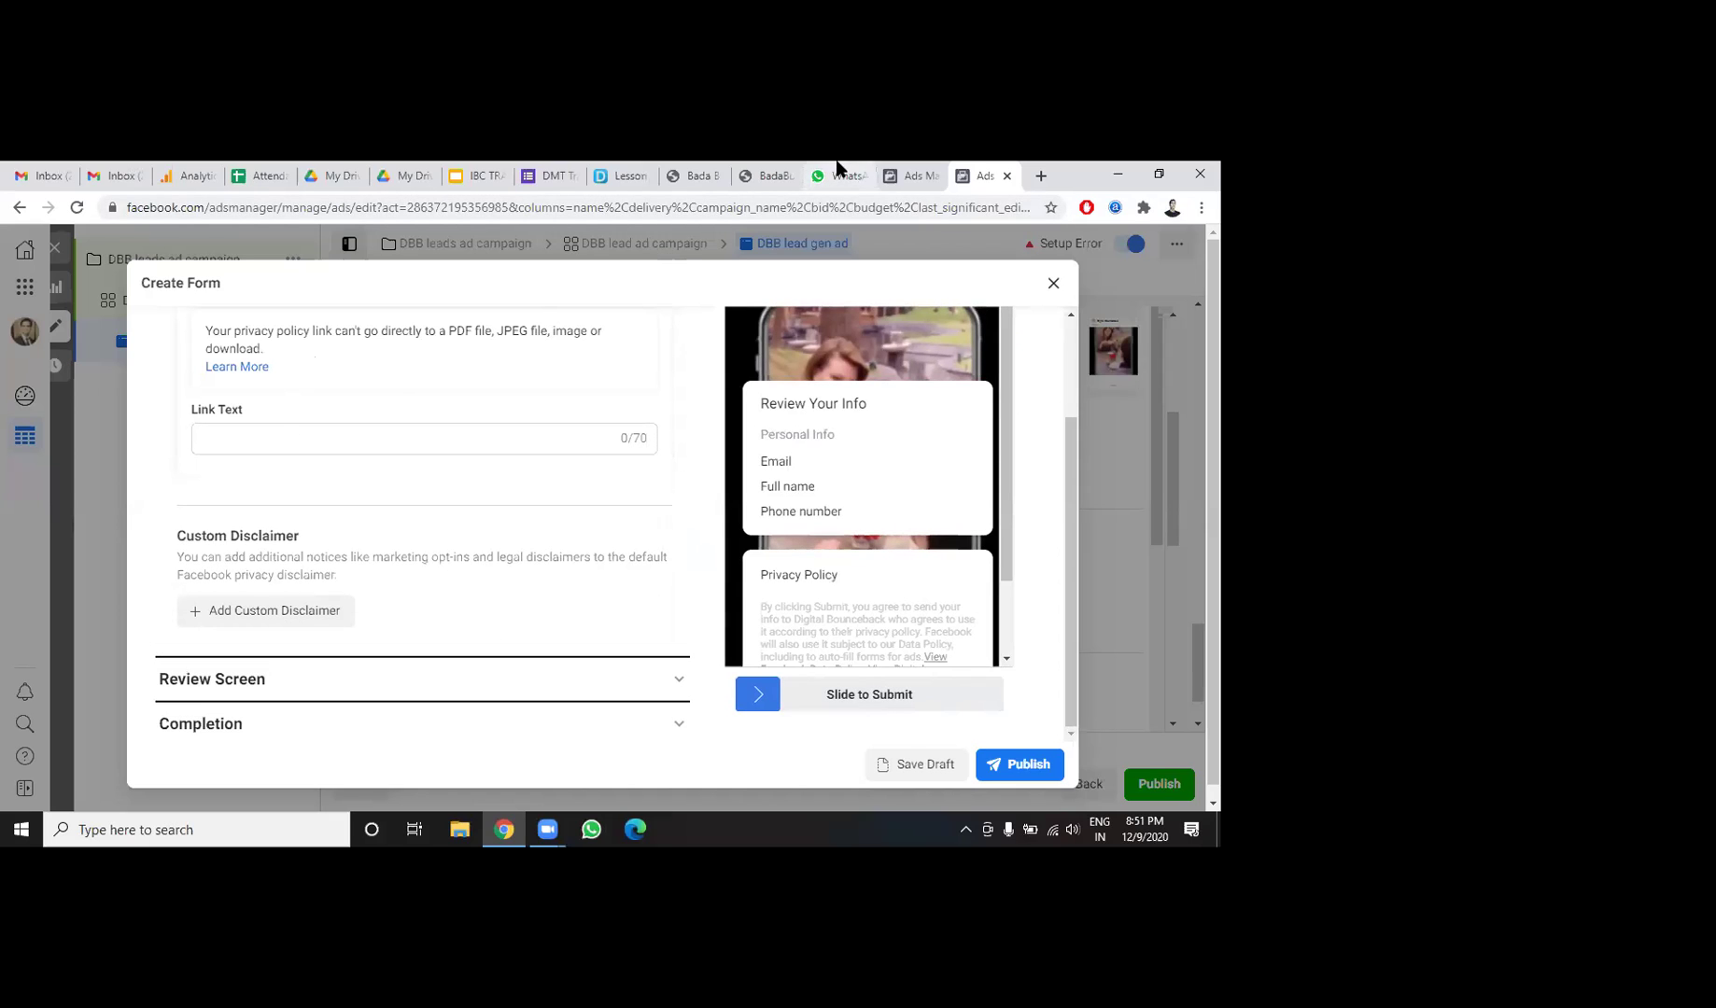
left_click(766, 176)
left_click(661, 210)
key("ctrl+c")
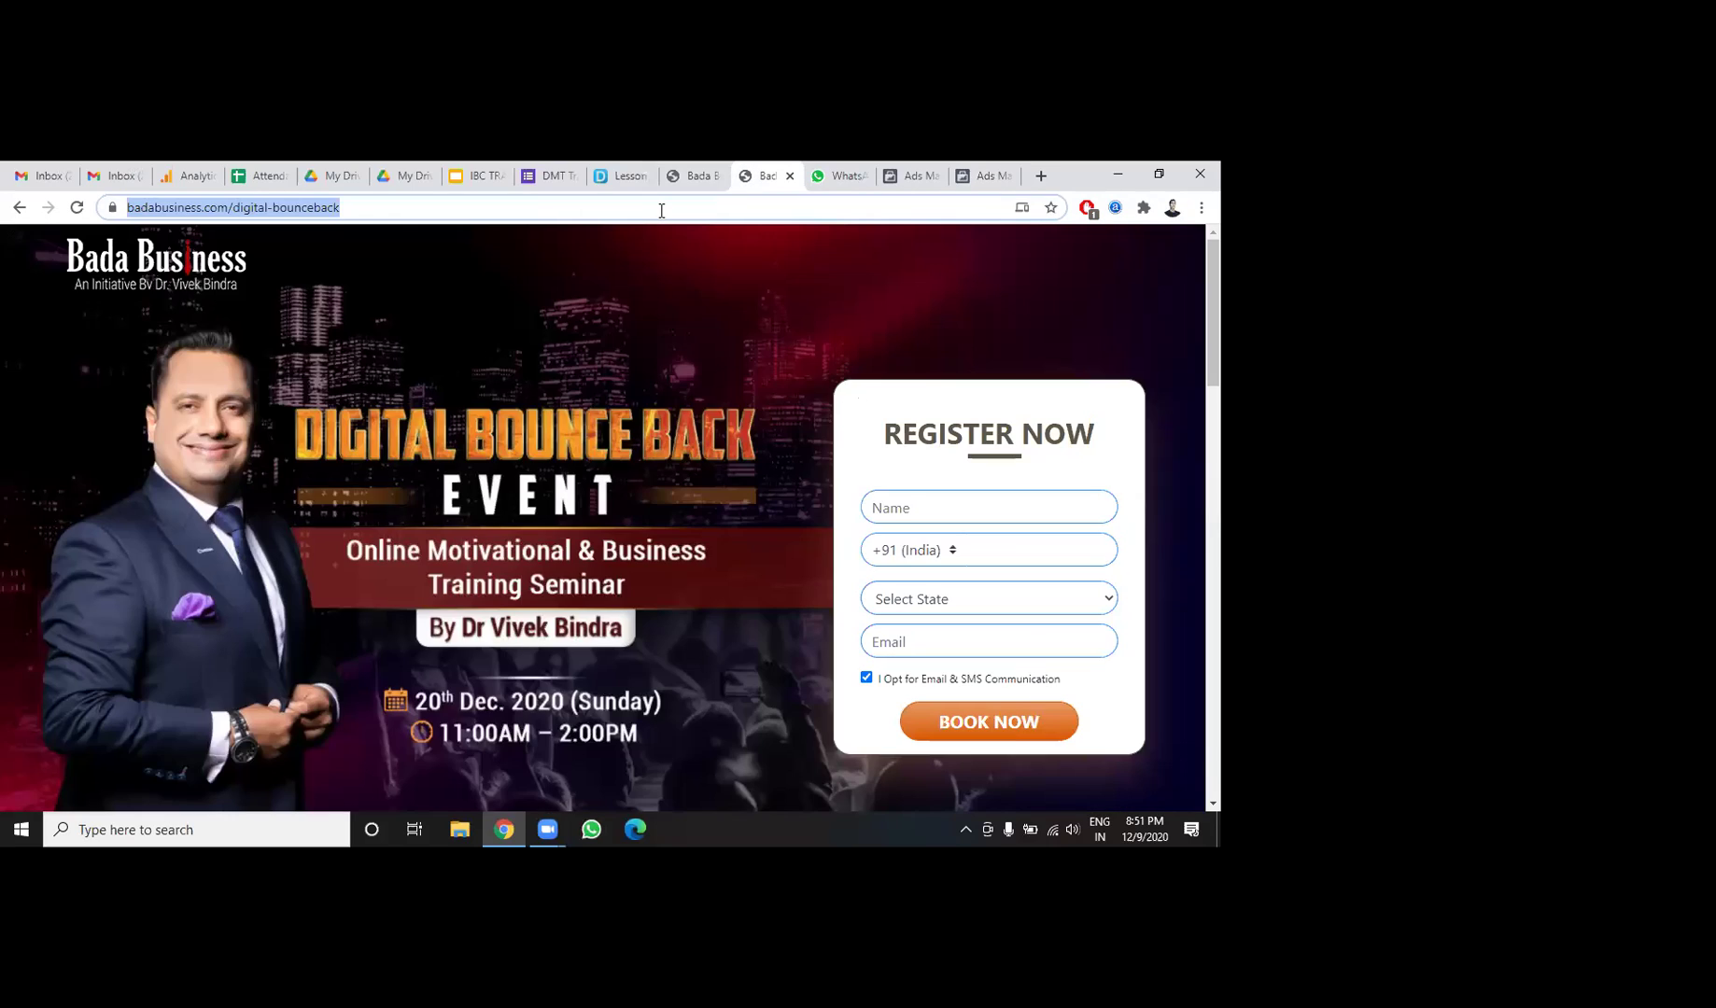
left_click(985, 174)
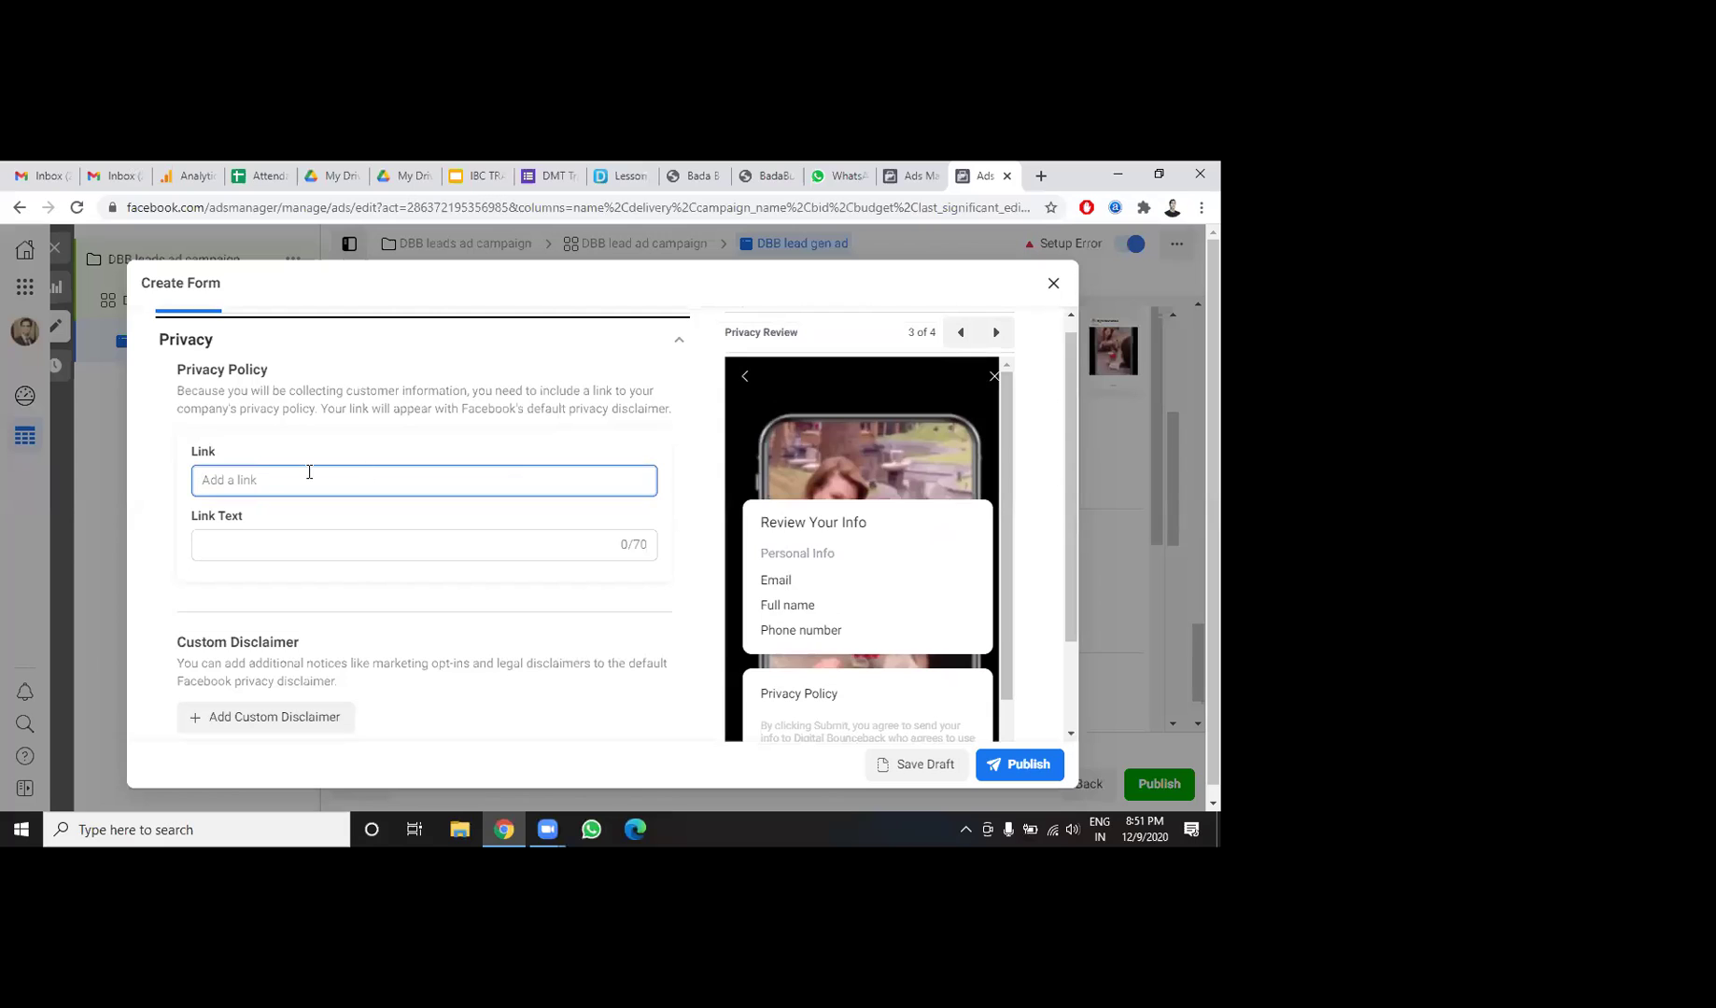
key("ctrl+v")
key("Tab")
key("Tab")
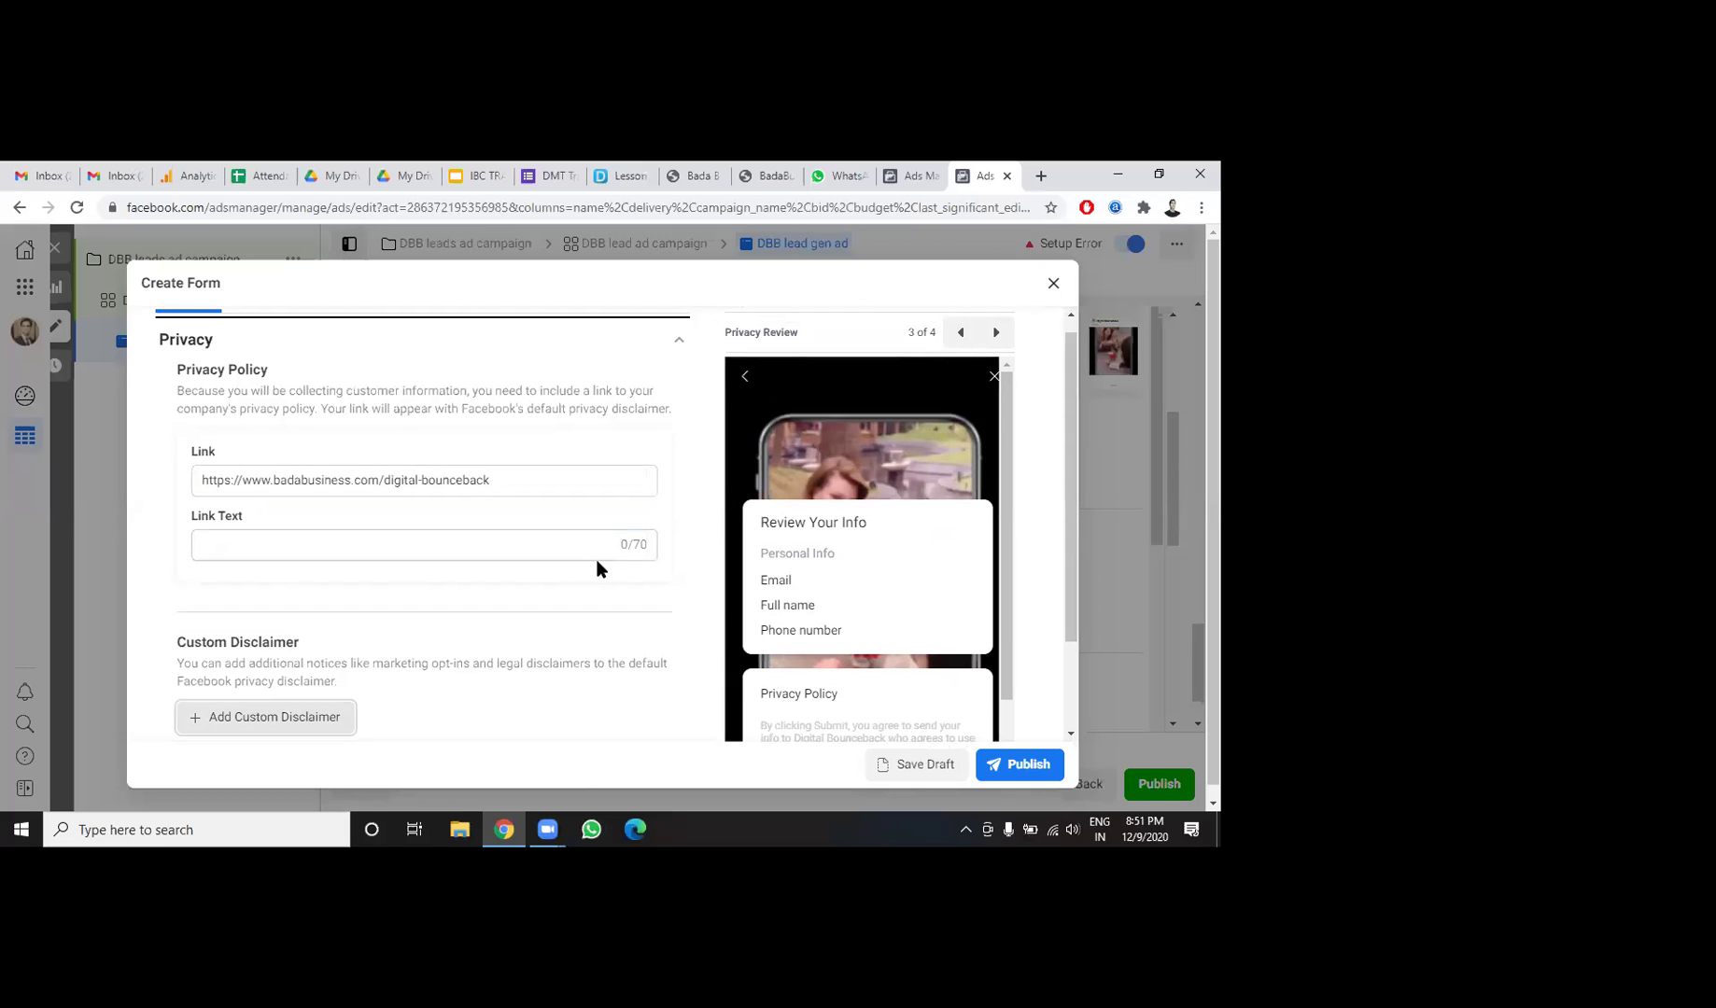
left_click(680, 343)
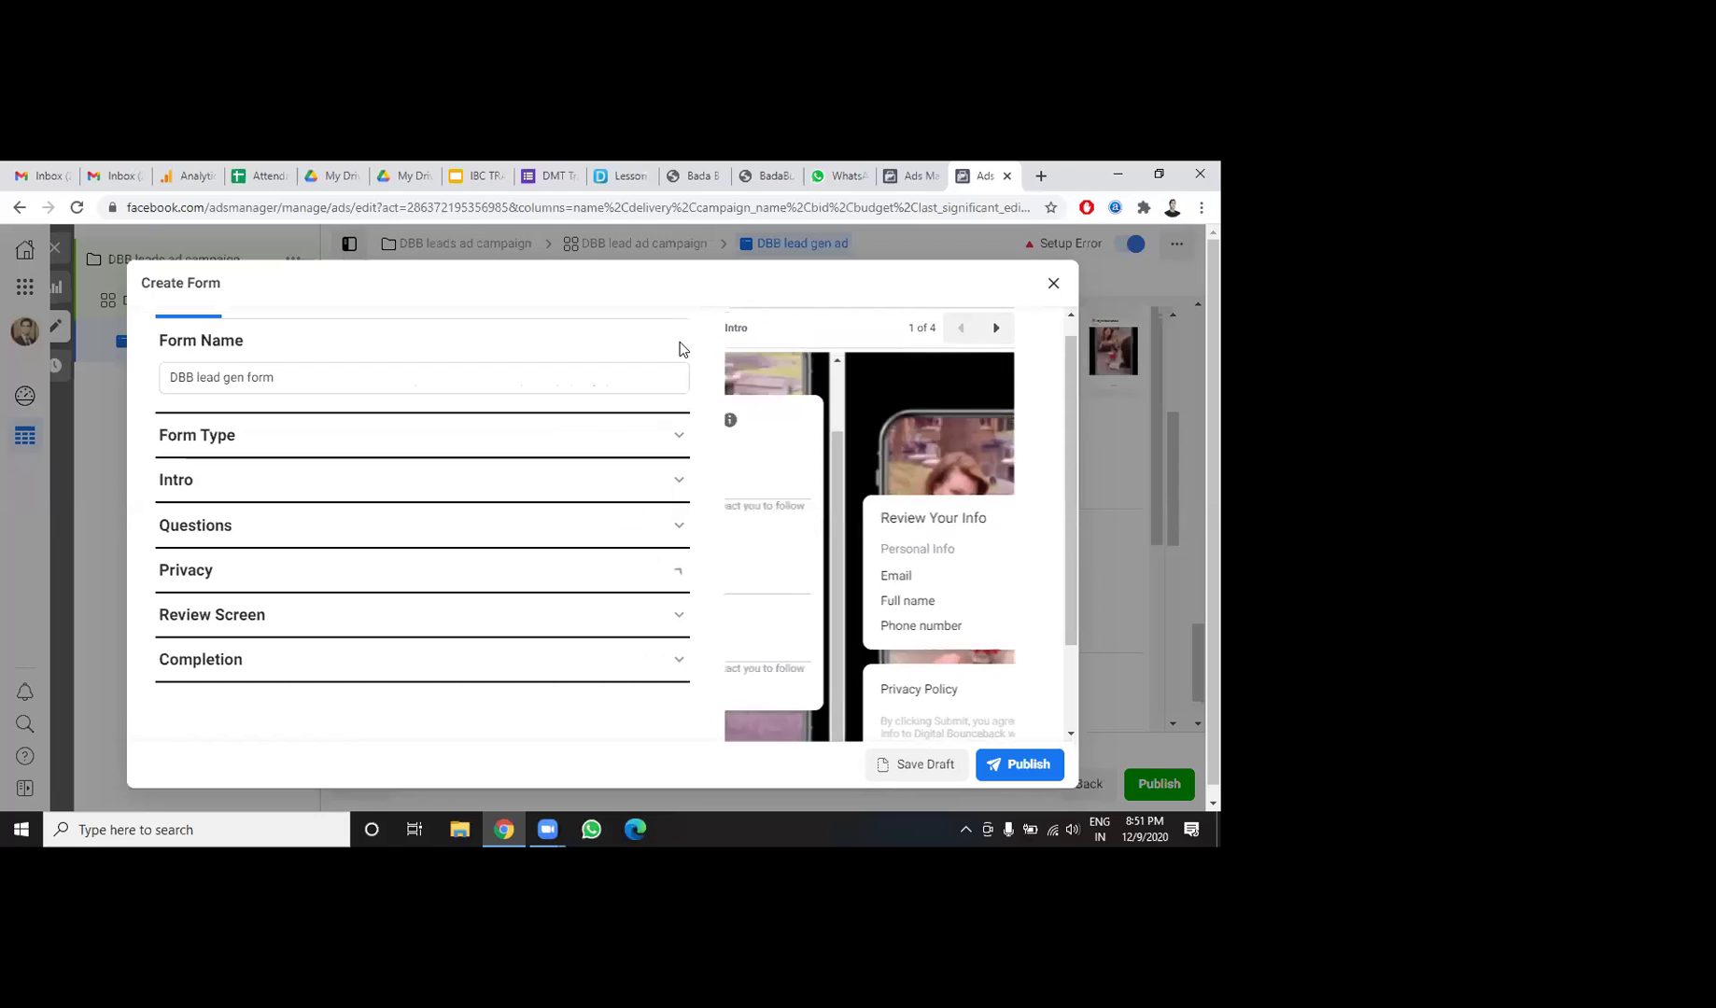
Set the completion message's headline to "Thanks for submitting your information.".
left_click(203, 665)
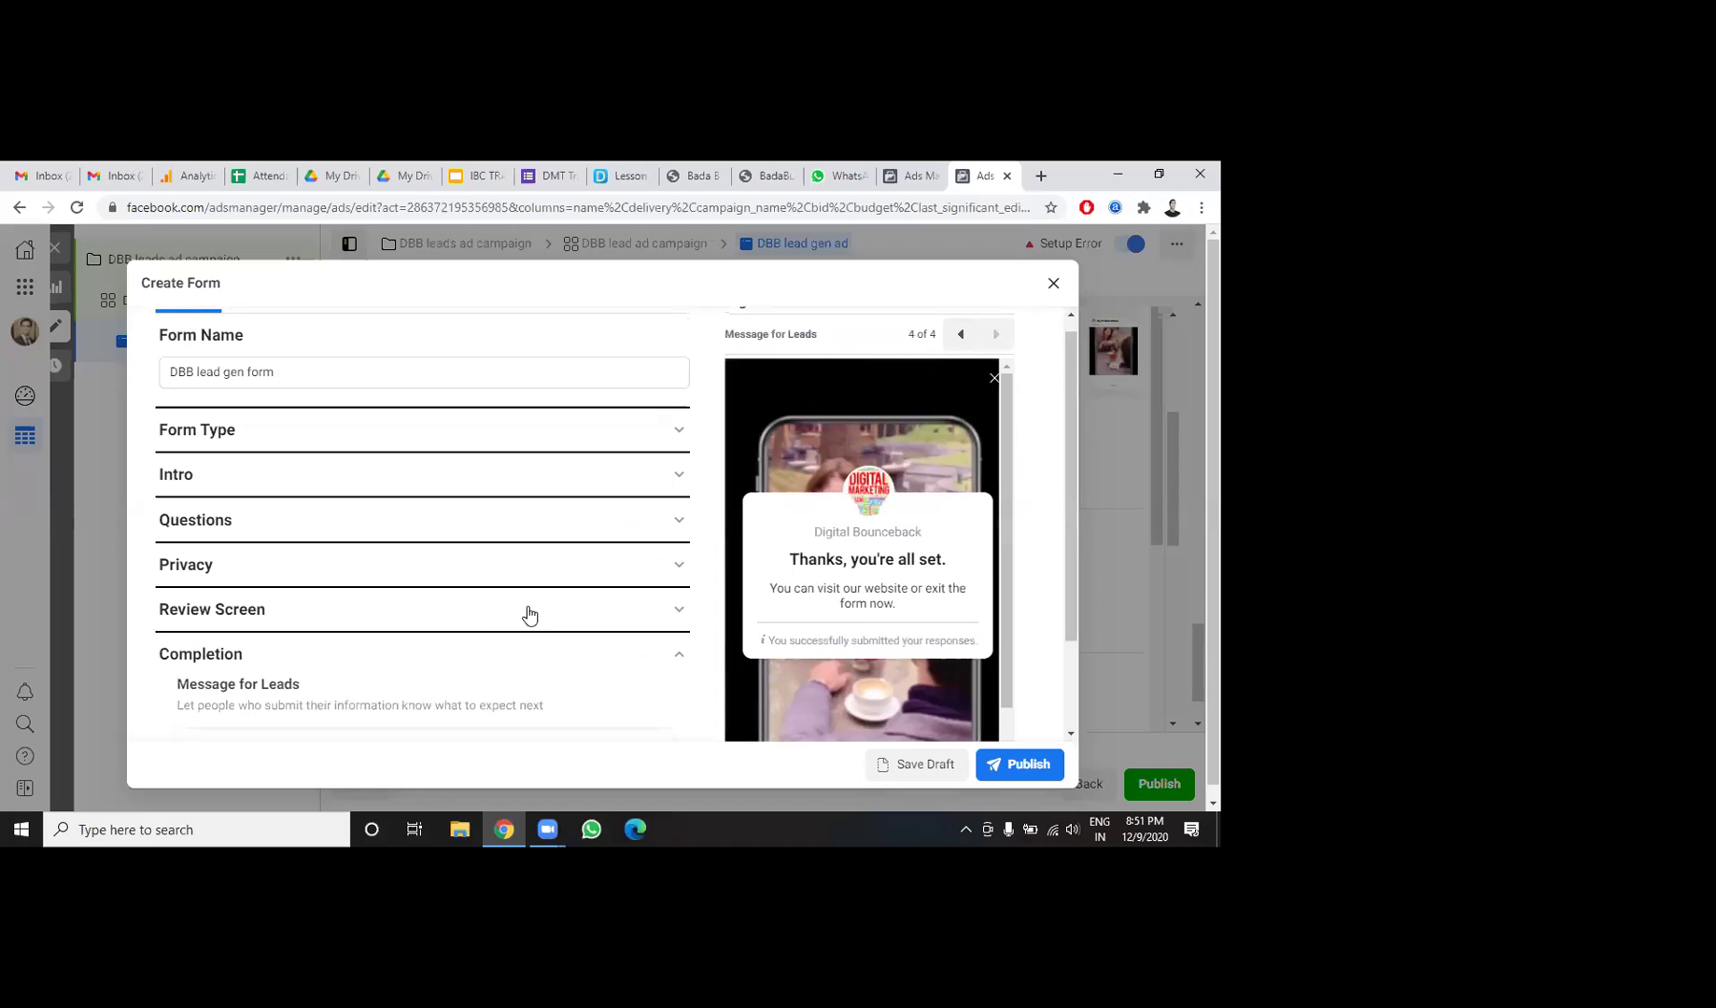
scroll(1067, 563, "down", 1)
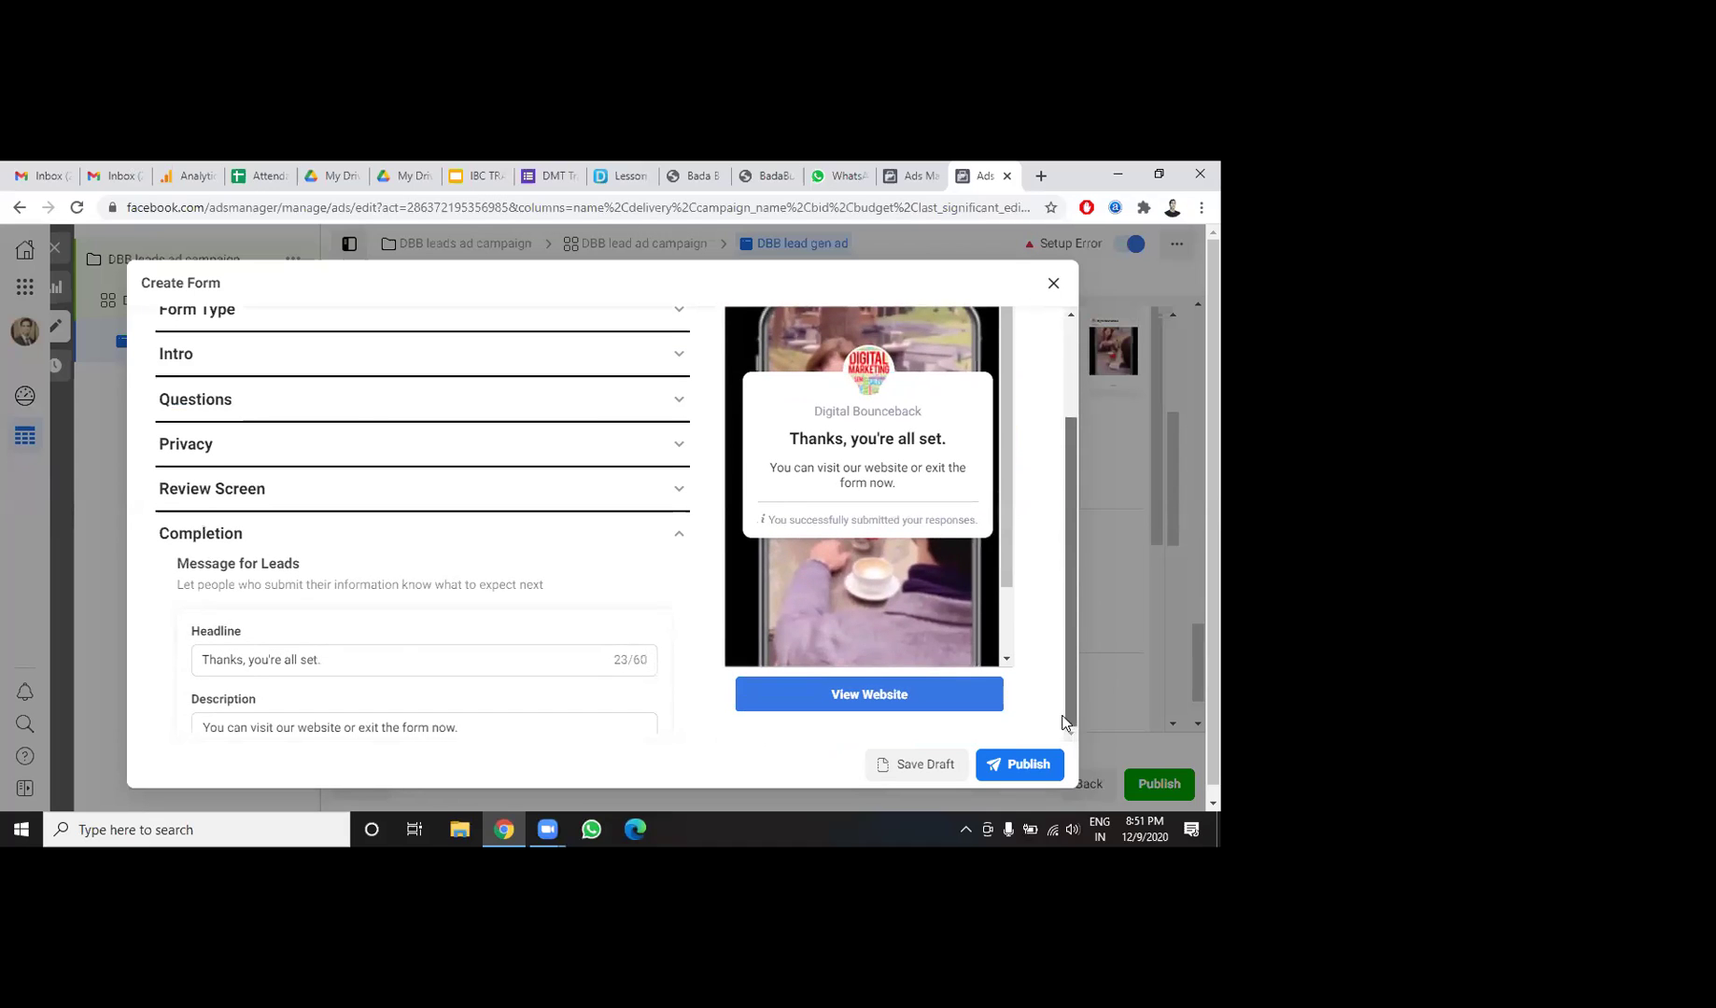
left_click(266, 661)
triple_click(266, 661)
type("Tha")
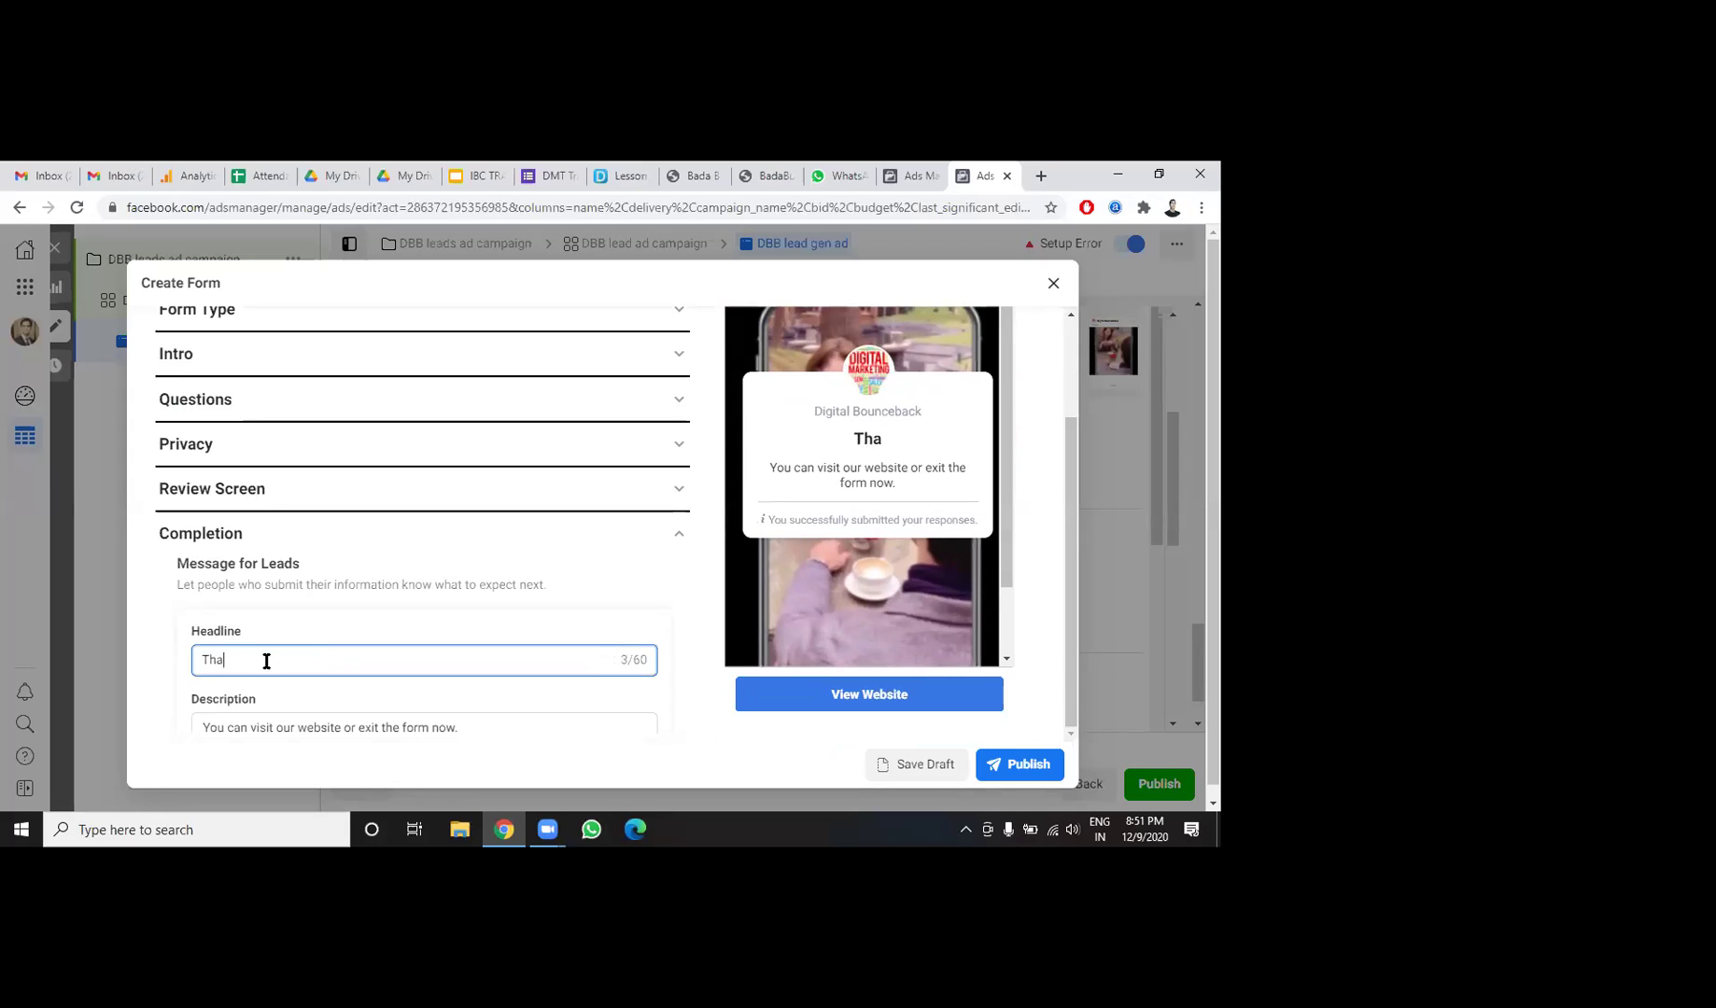
type("nks for subm")
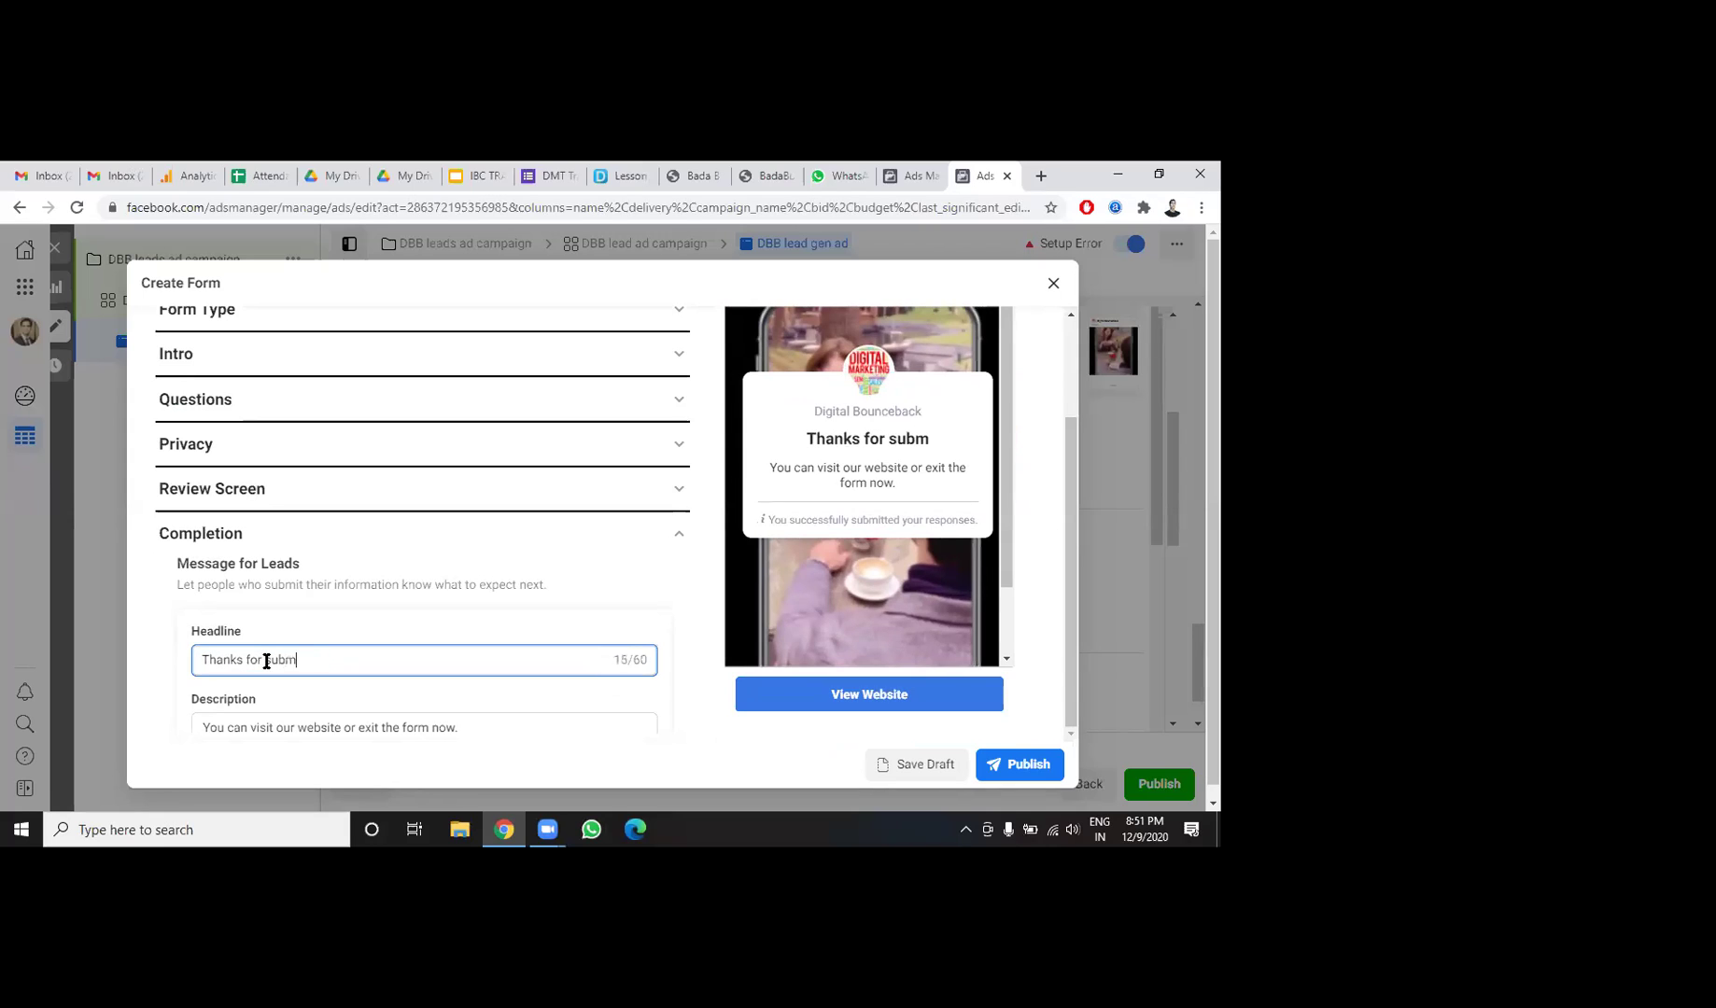
type("itting your ")
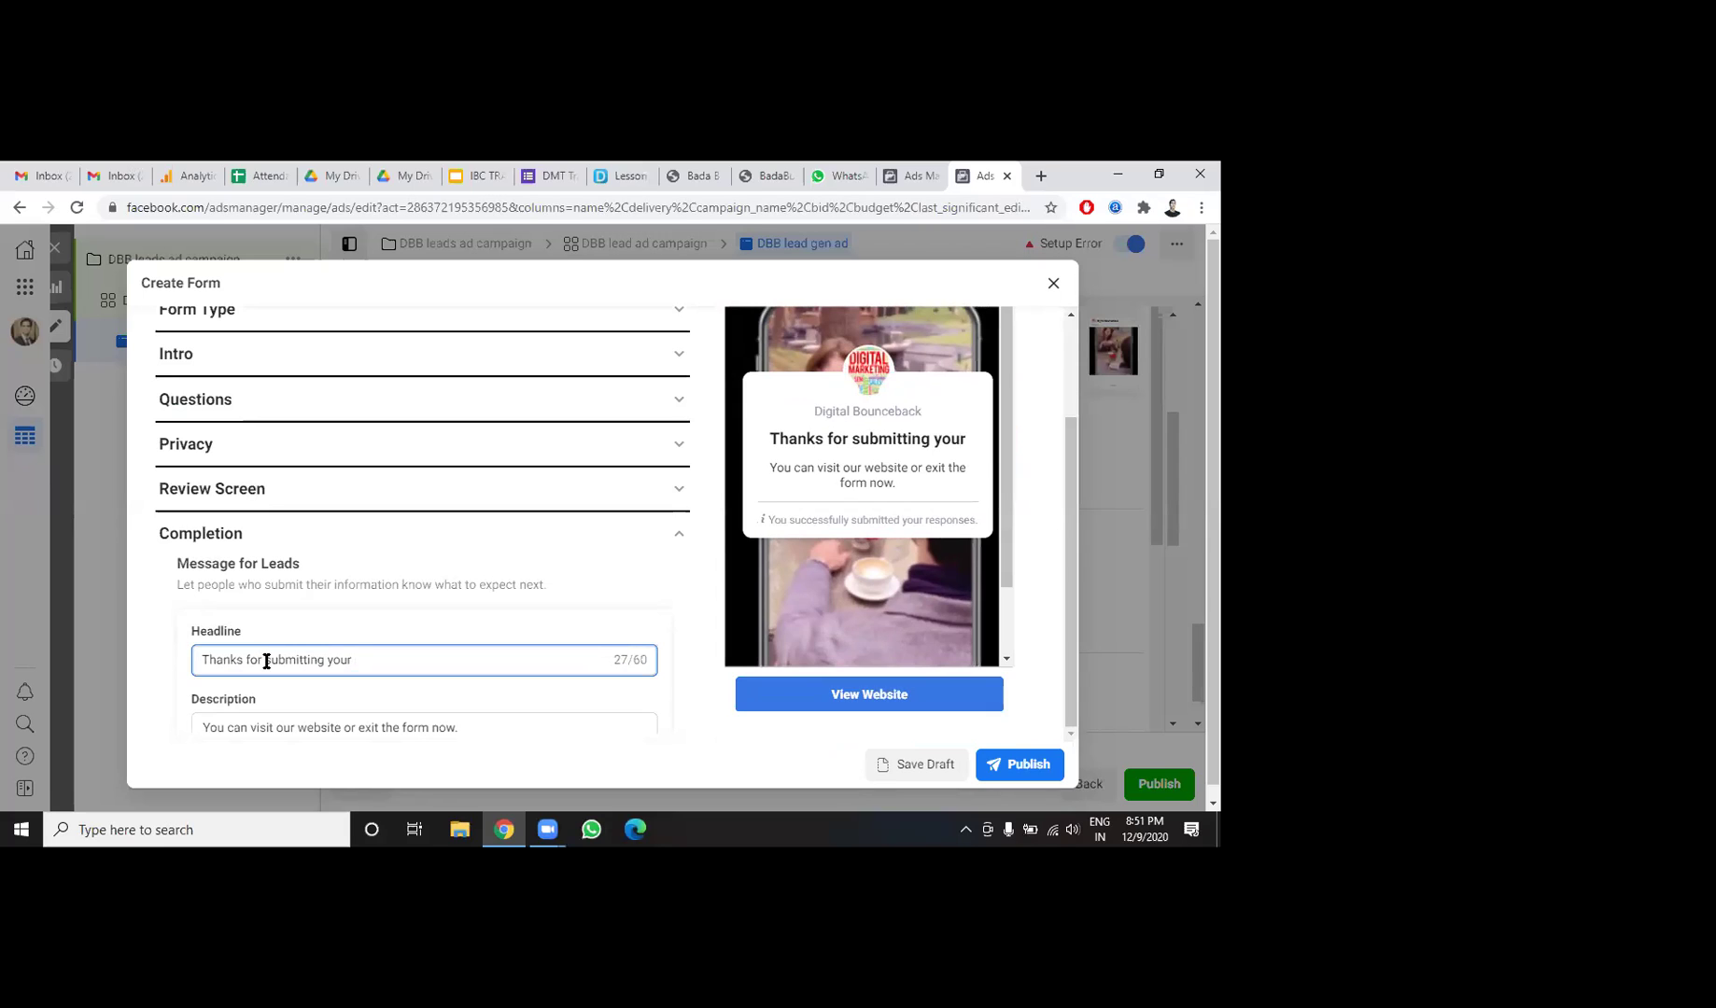
type("inf")
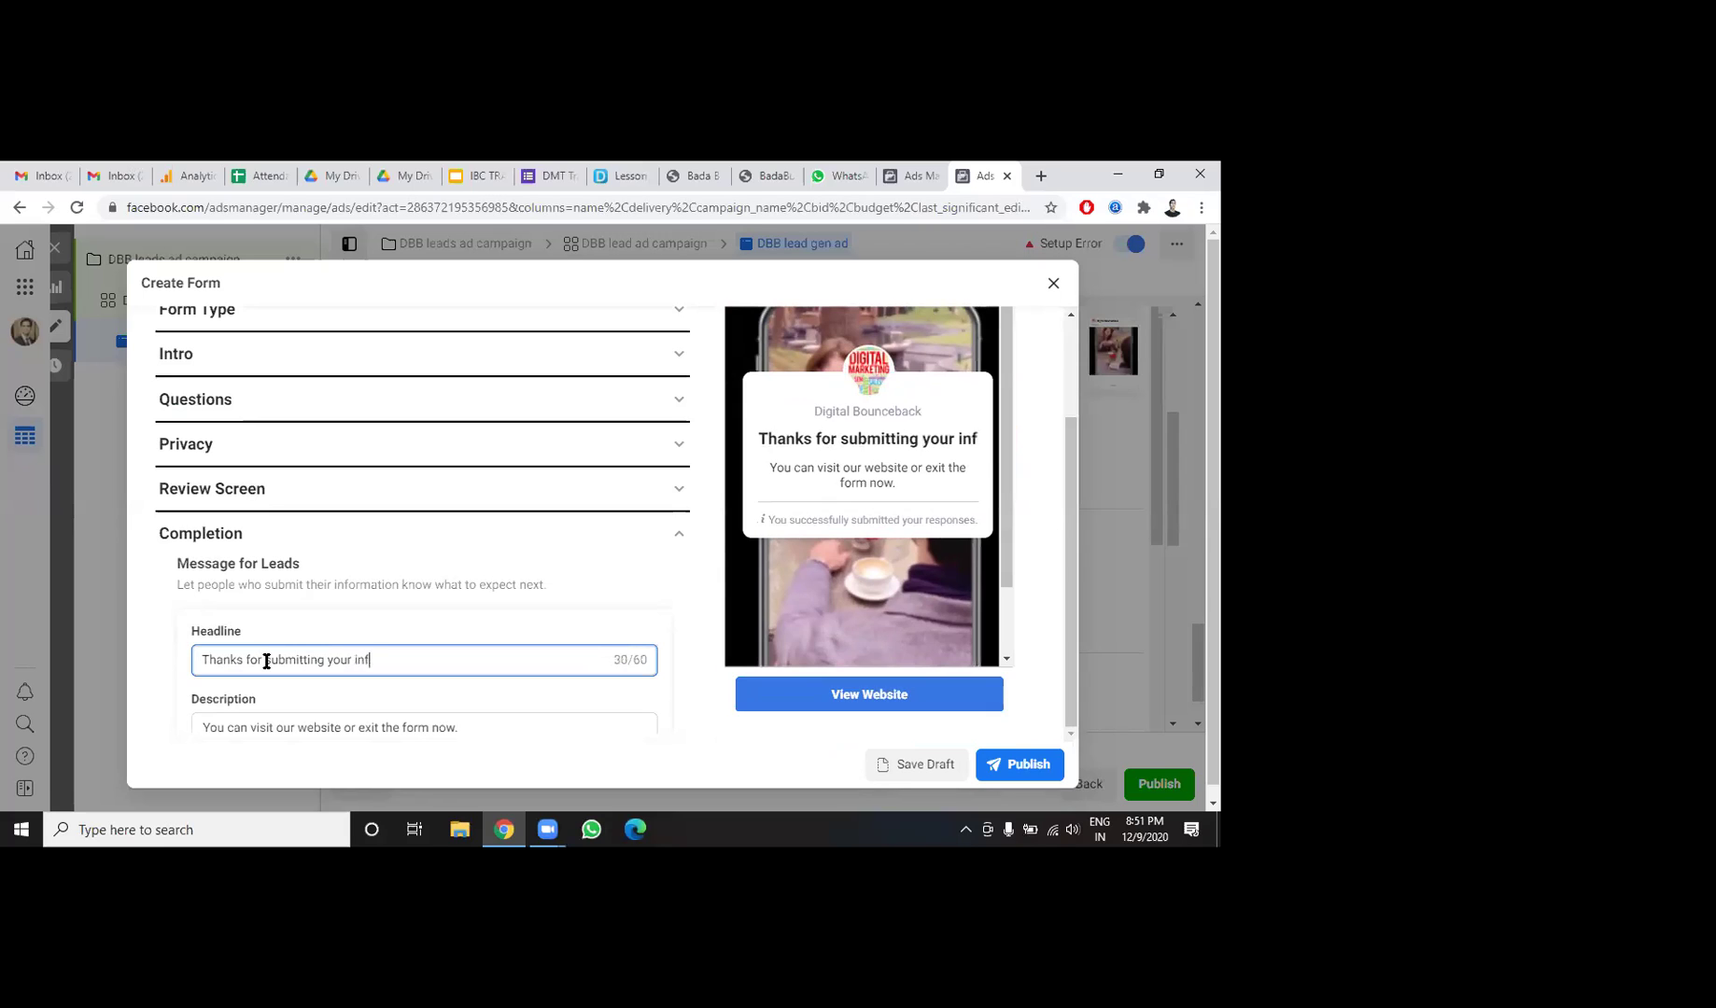
type("ormation.")
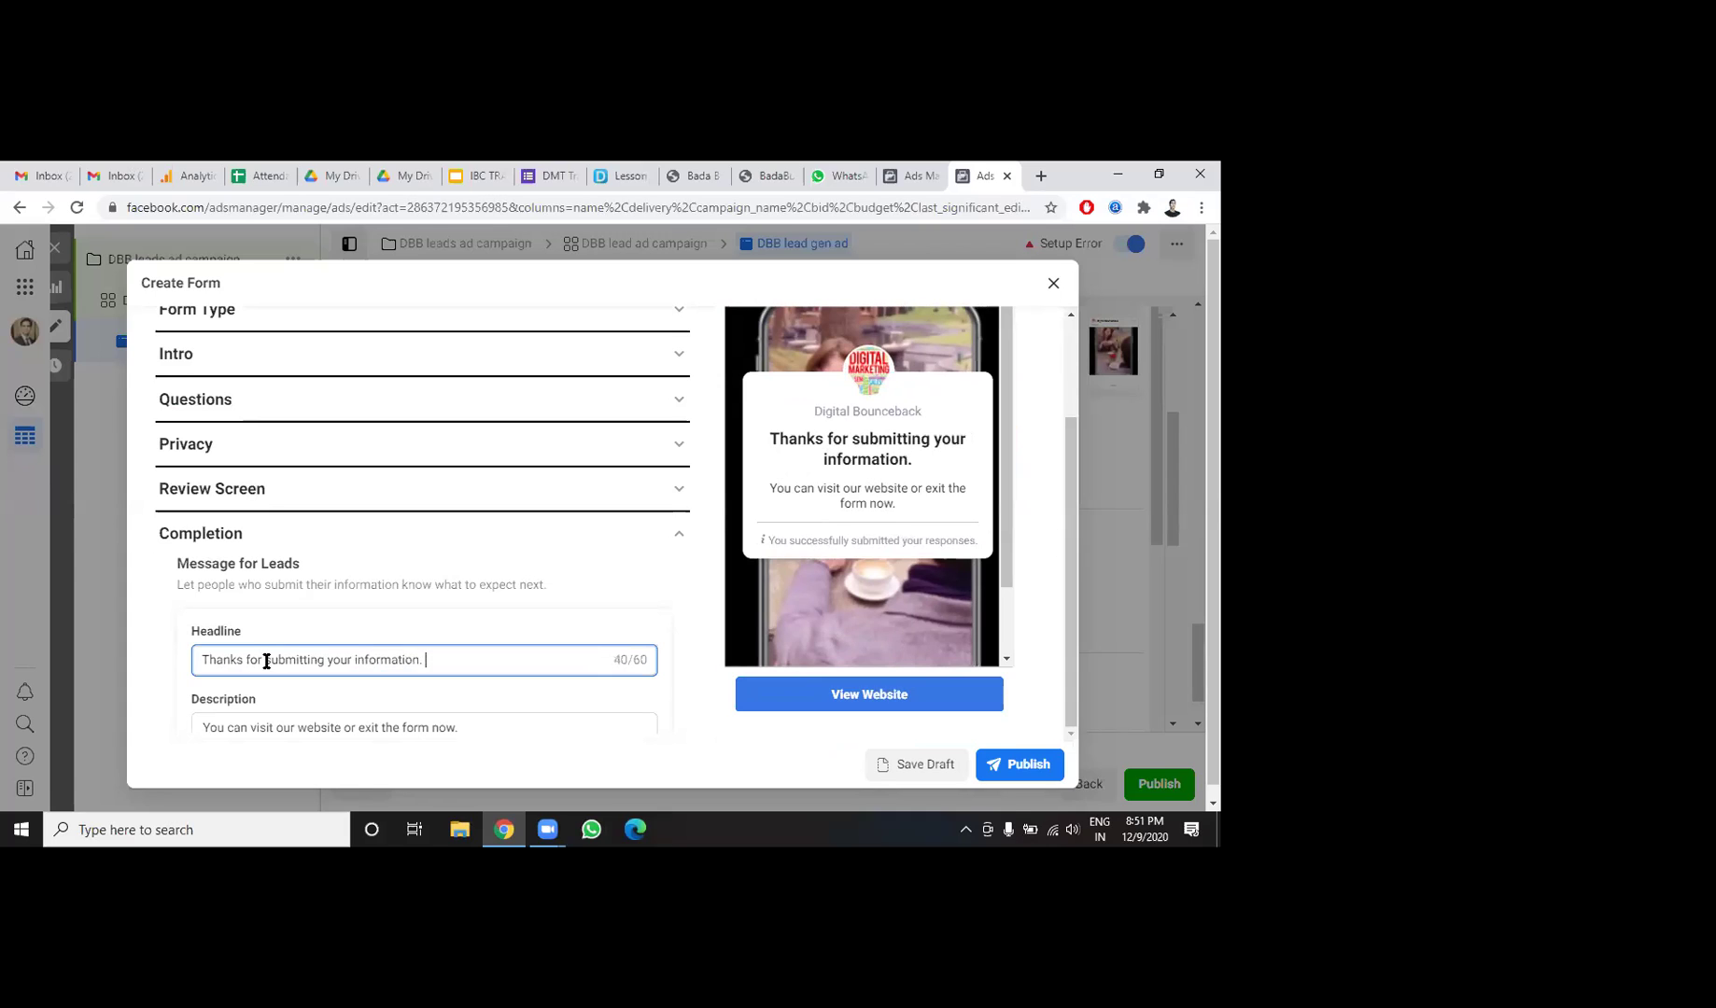
scroll(266, 661, "down", 3)
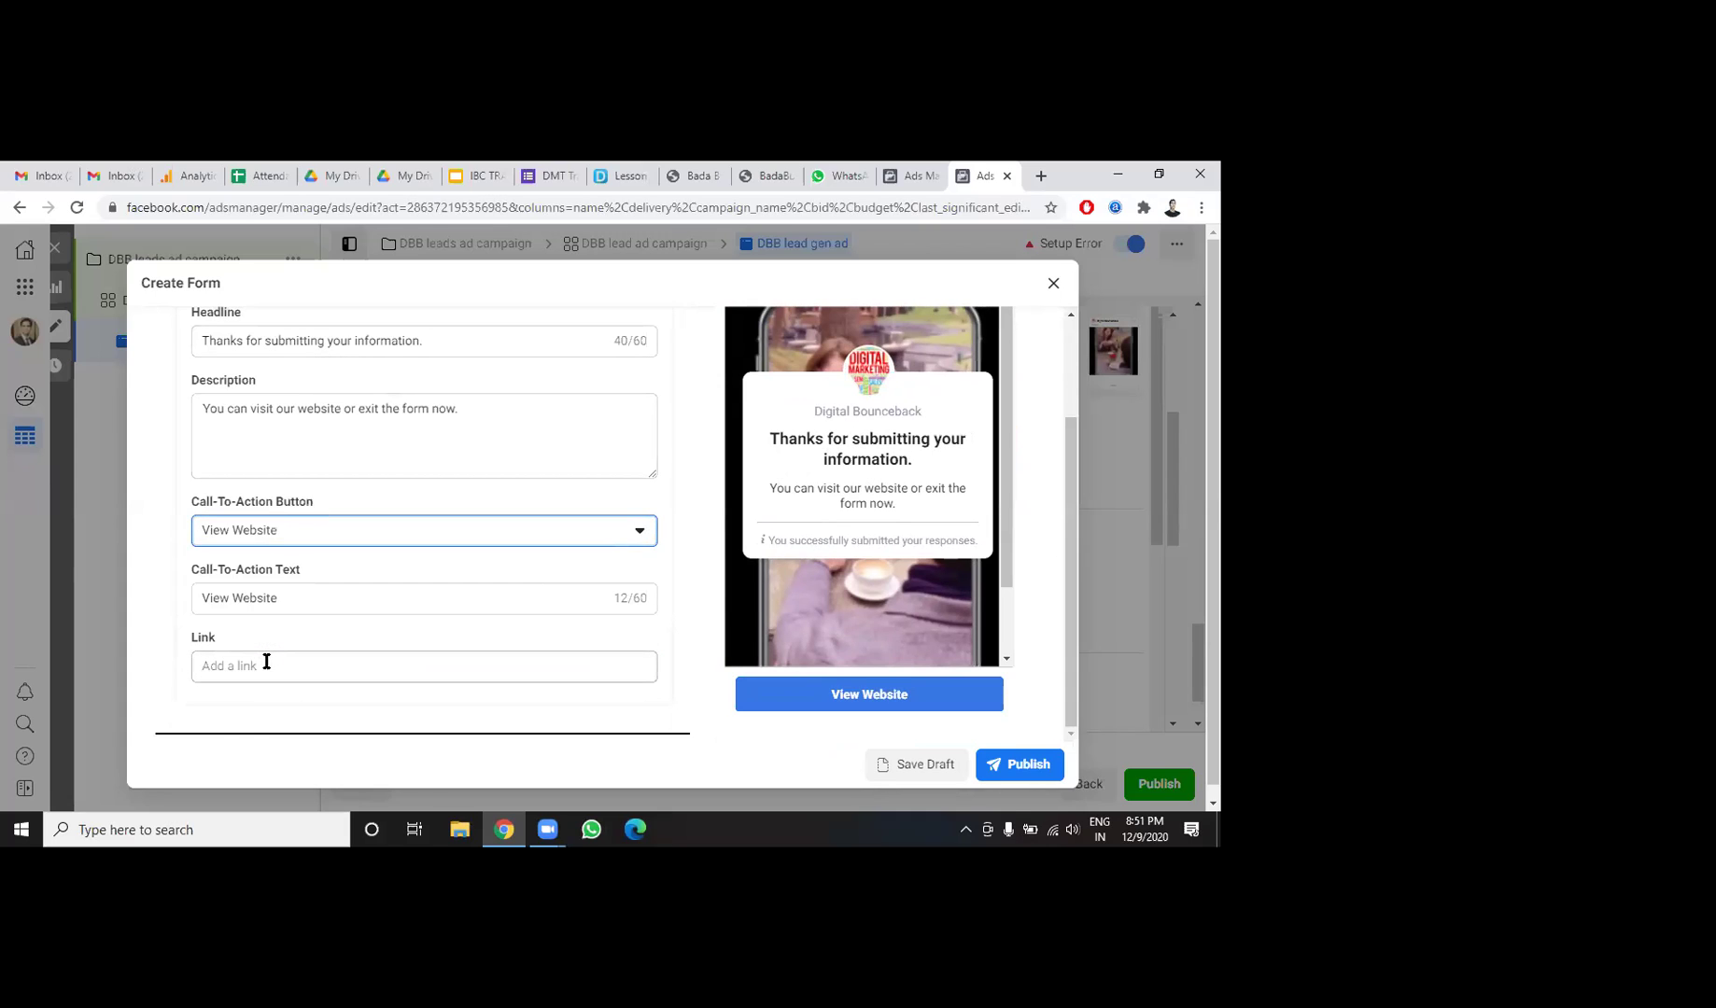
left_click(266, 662)
key("ctrl+v")
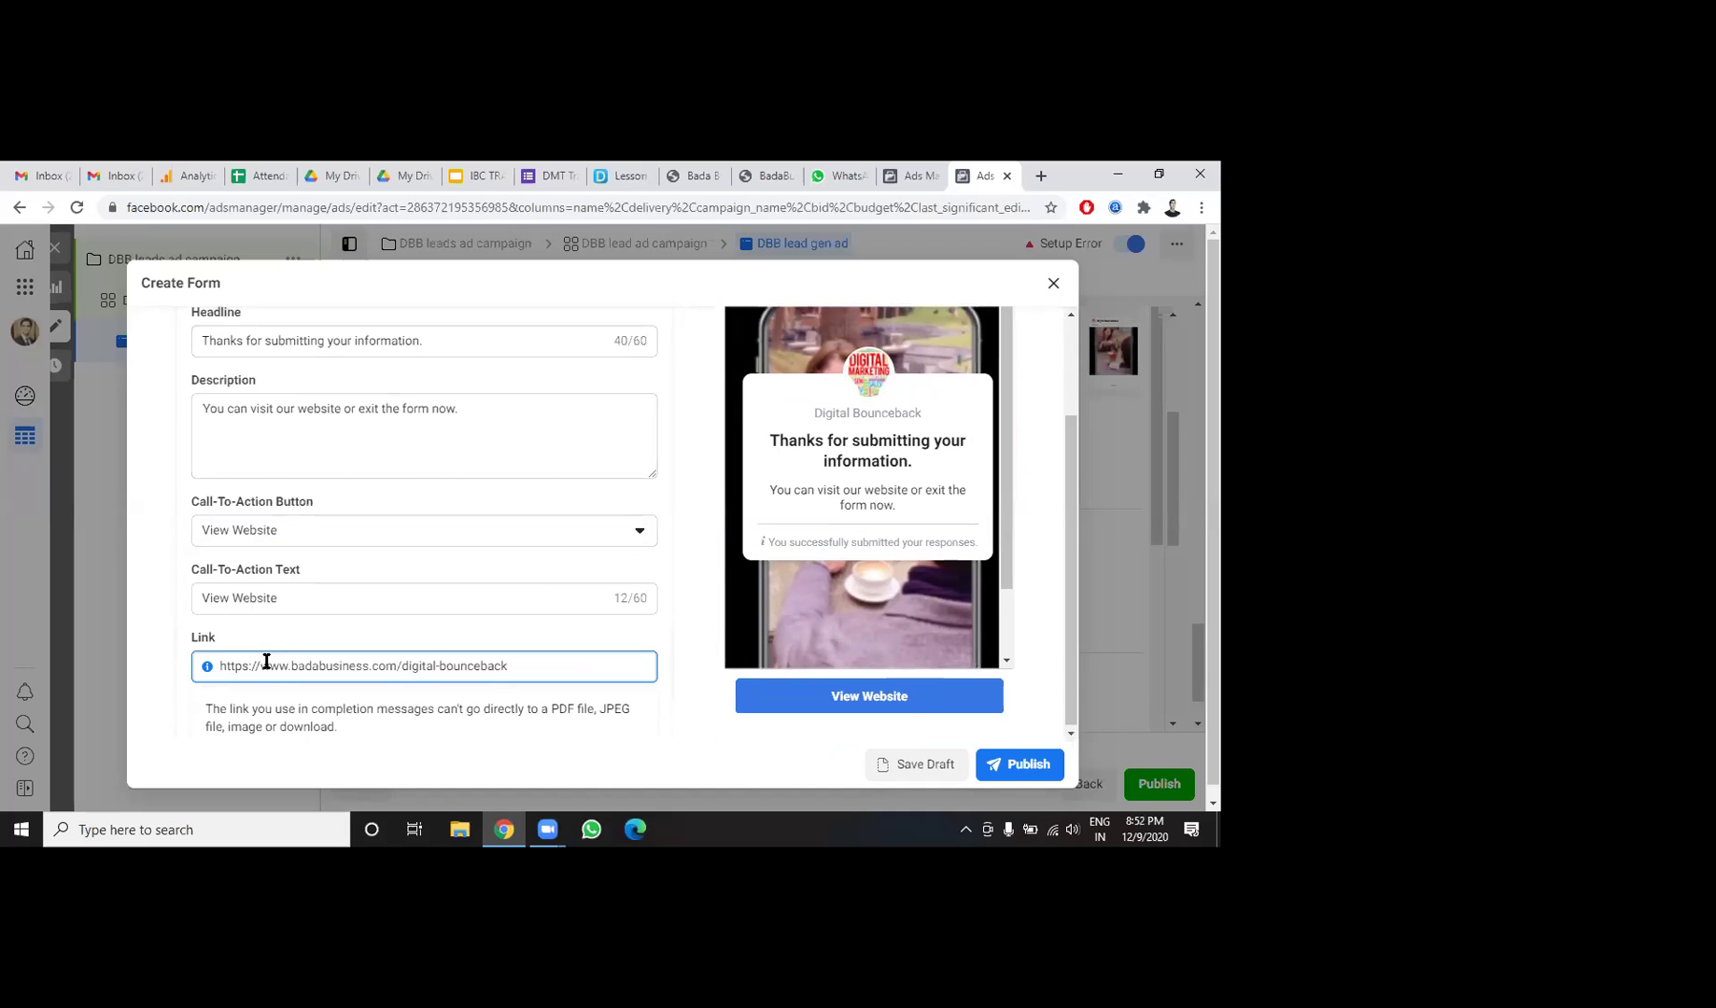
left_click(1020, 765)
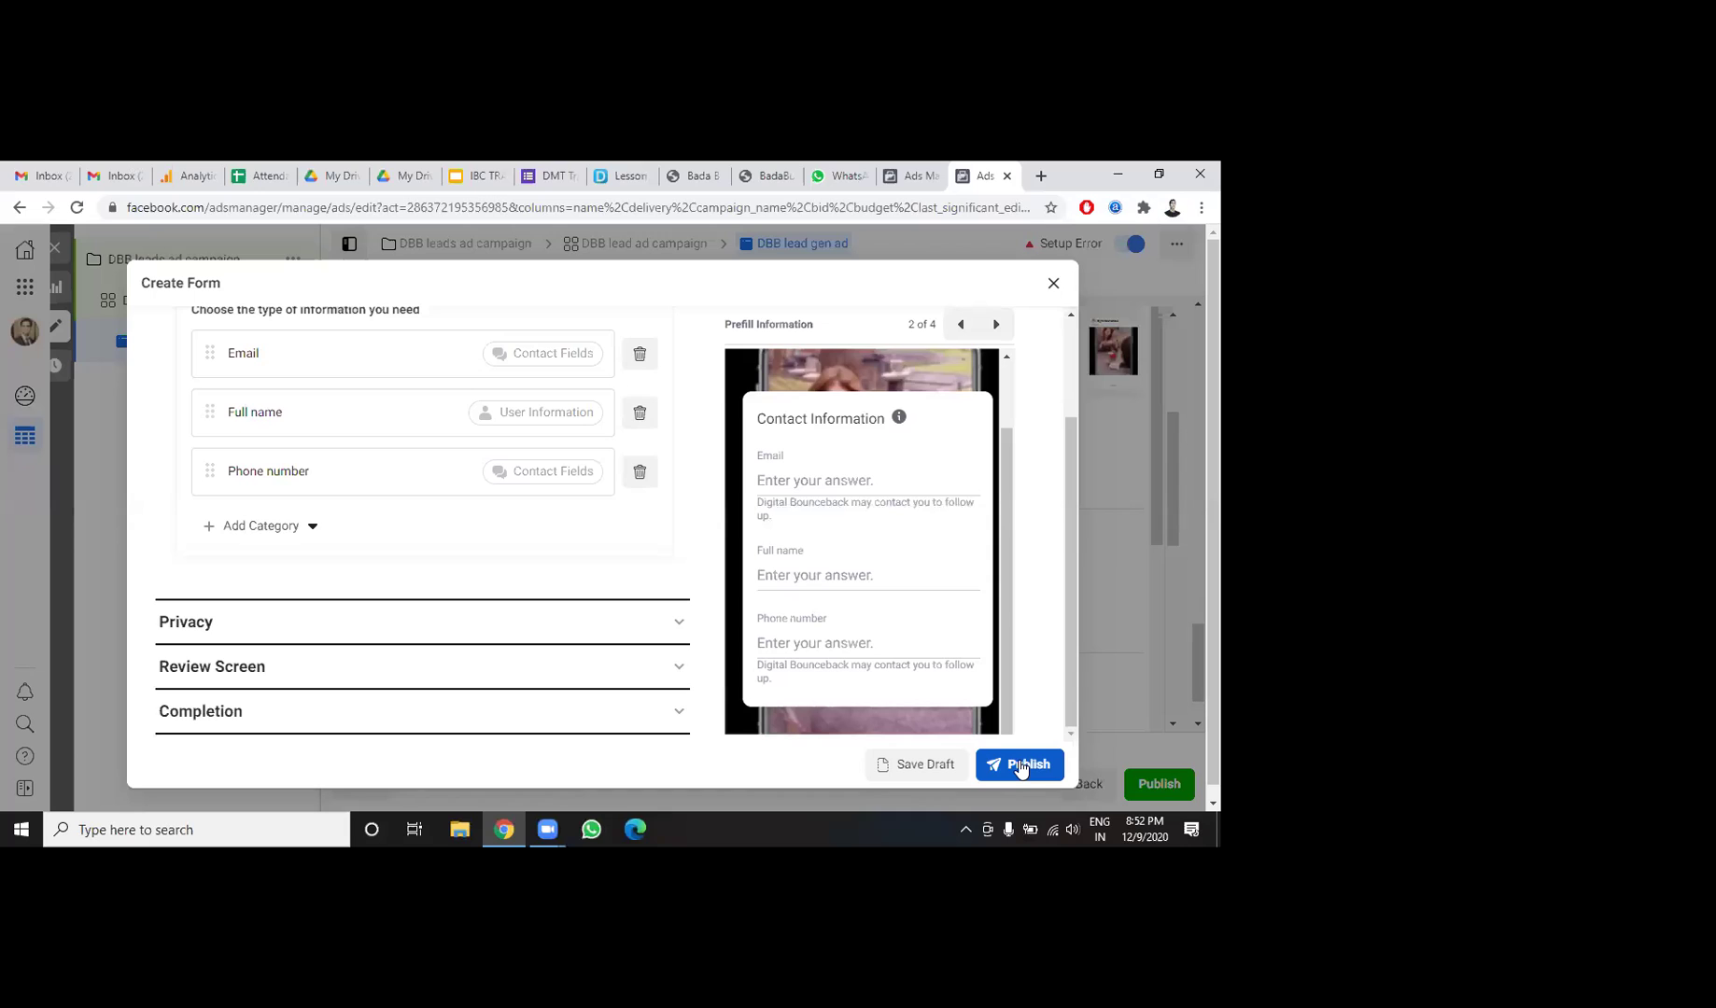
Set the prefill questions' description to "Please fill the form to book your tickets now." and publish the form.
left_click_drag(1077, 458, 1078, 338)
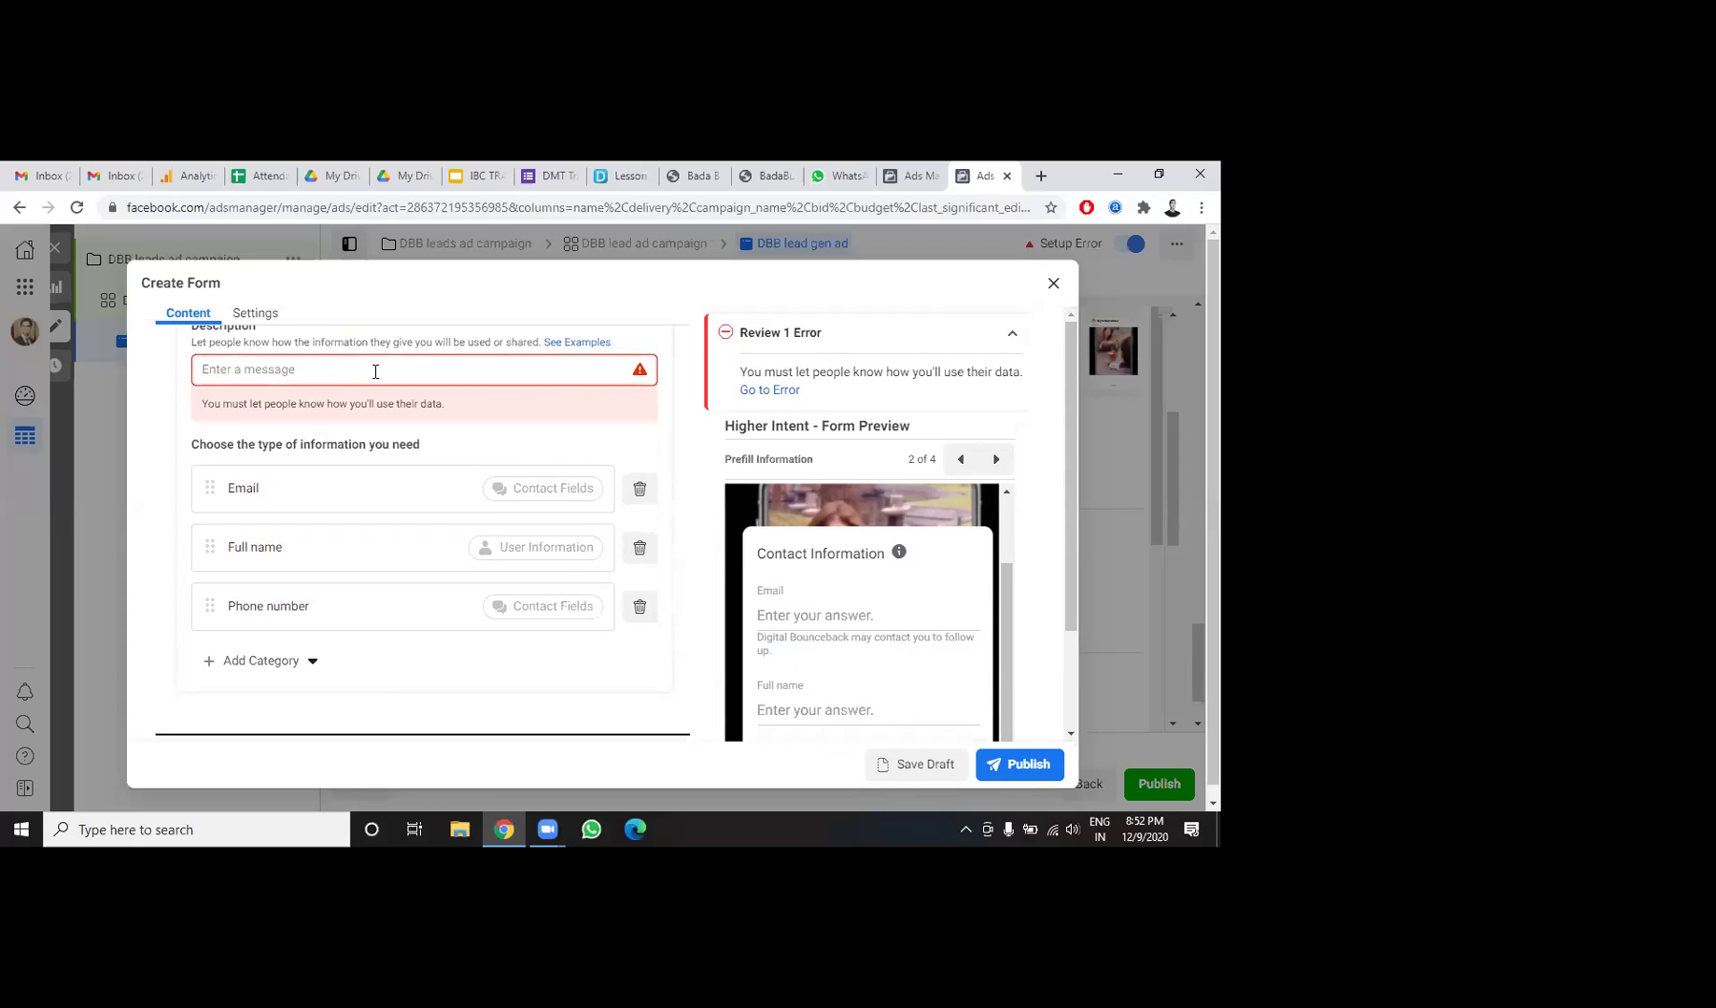
left_click(509, 368)
type("Please")
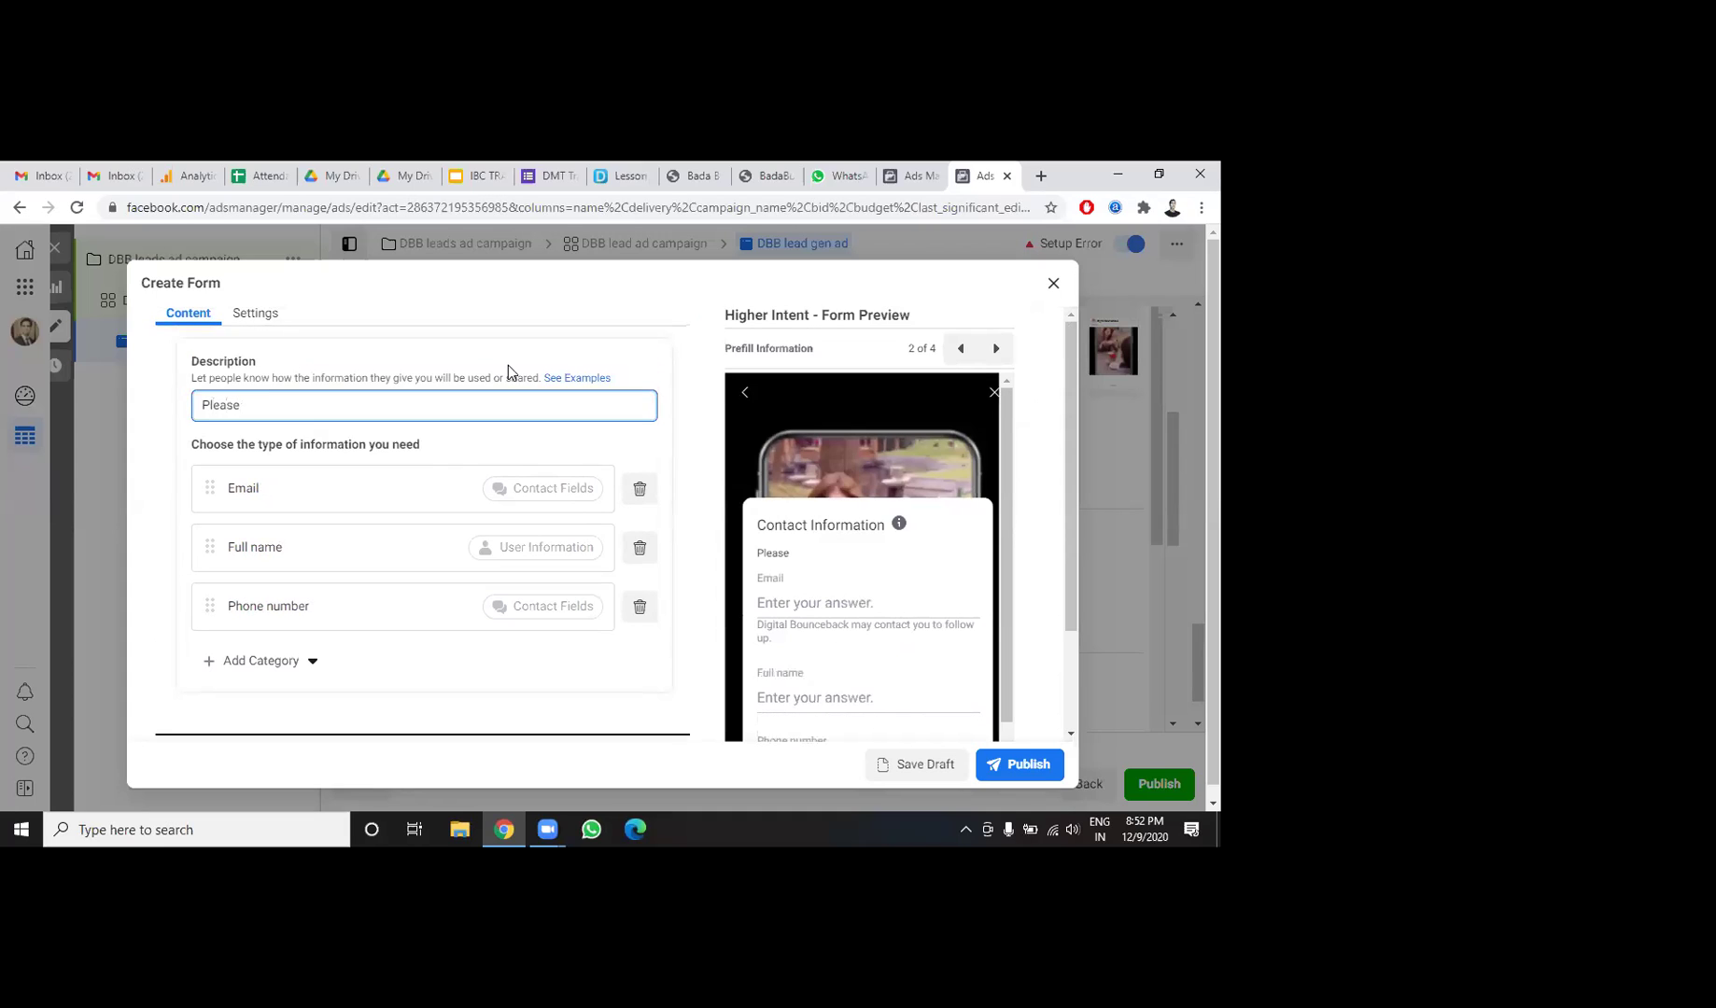
type(" fill the form to book your t")
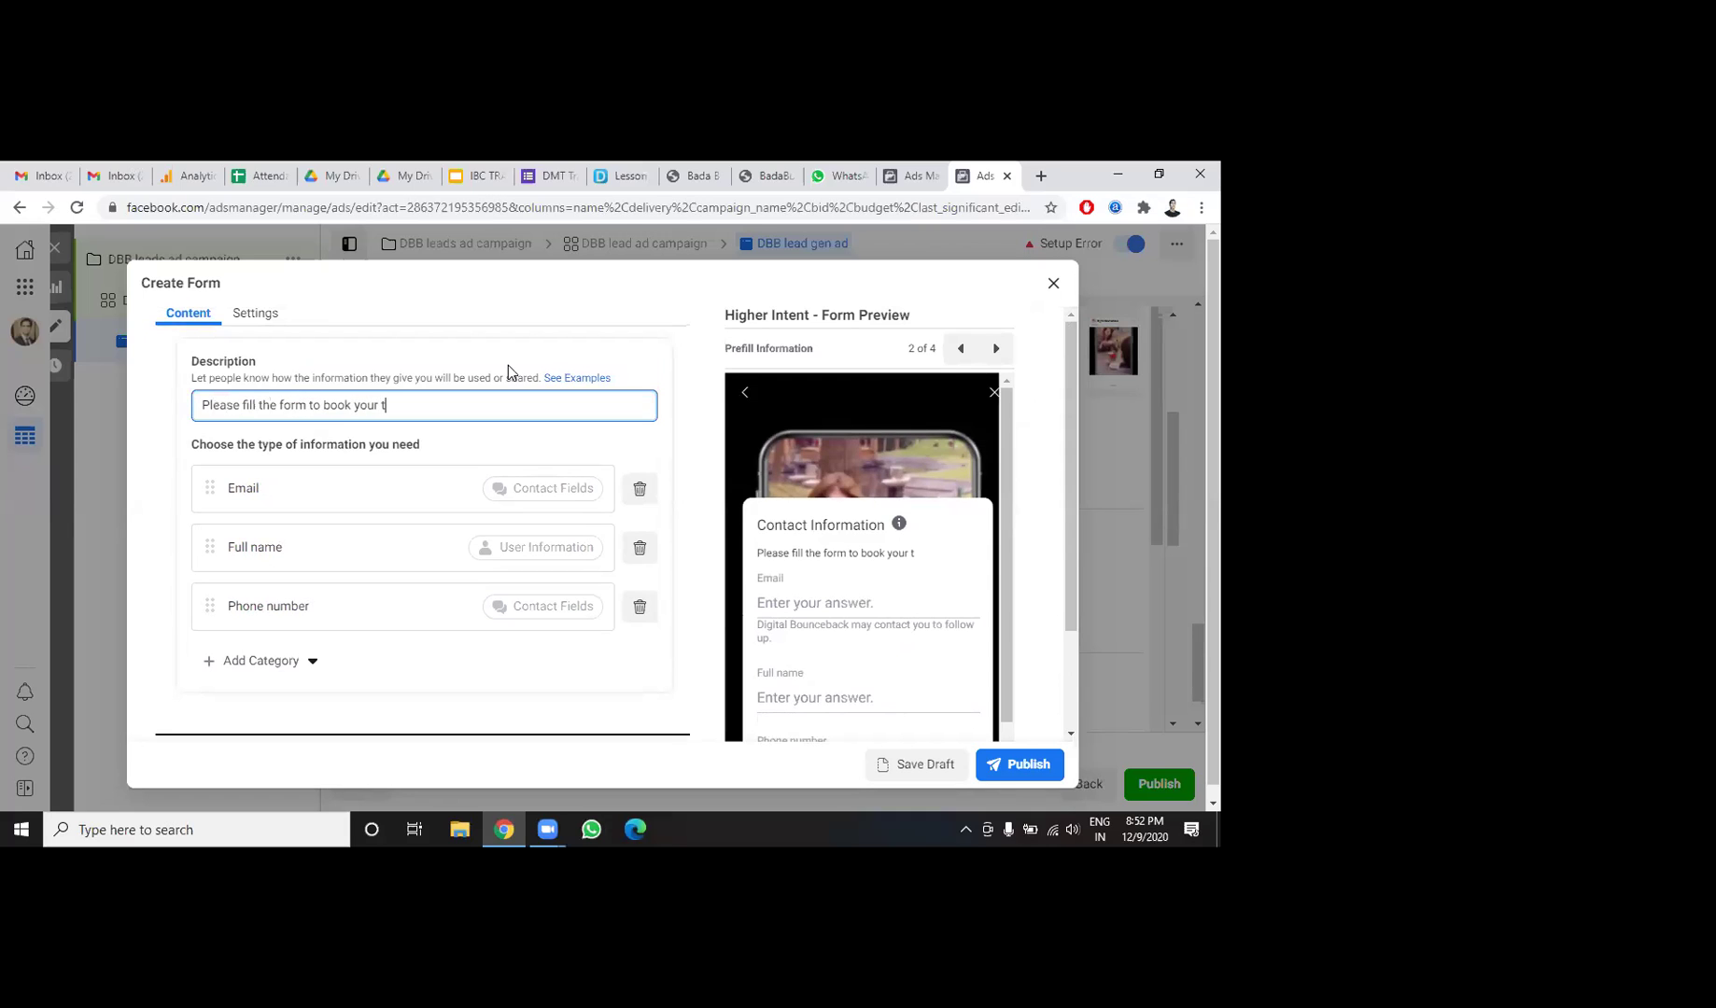
type("ickets now.")
left_click(1027, 768)
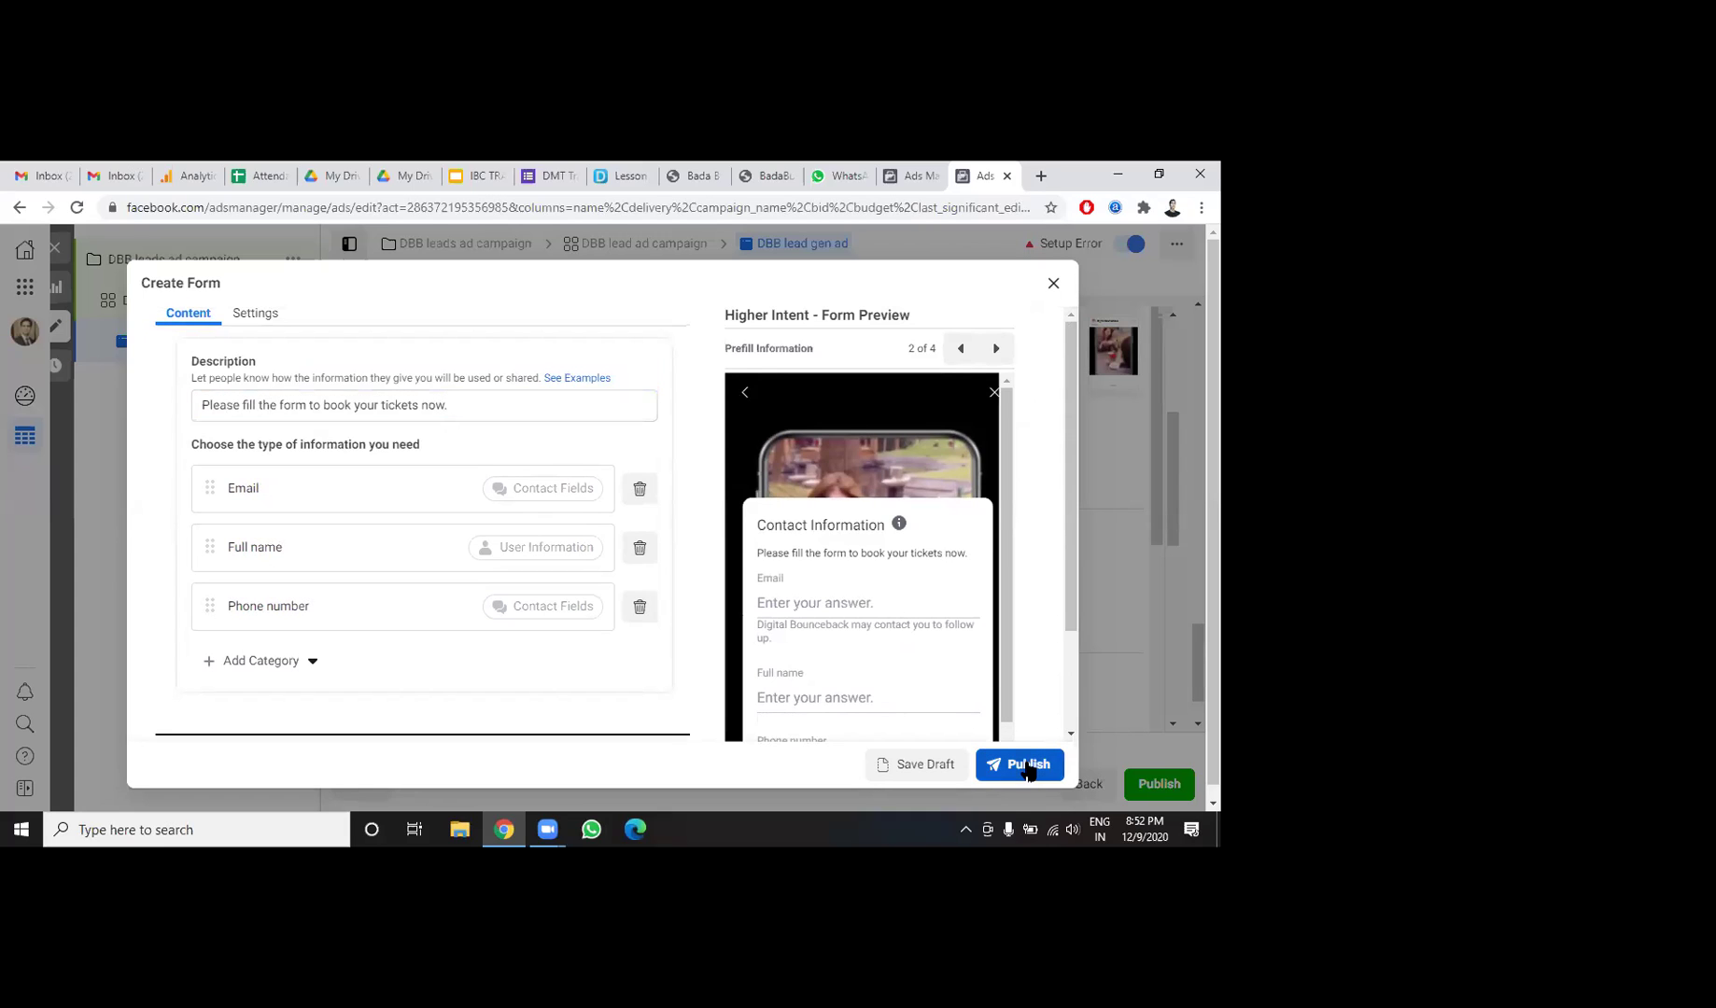